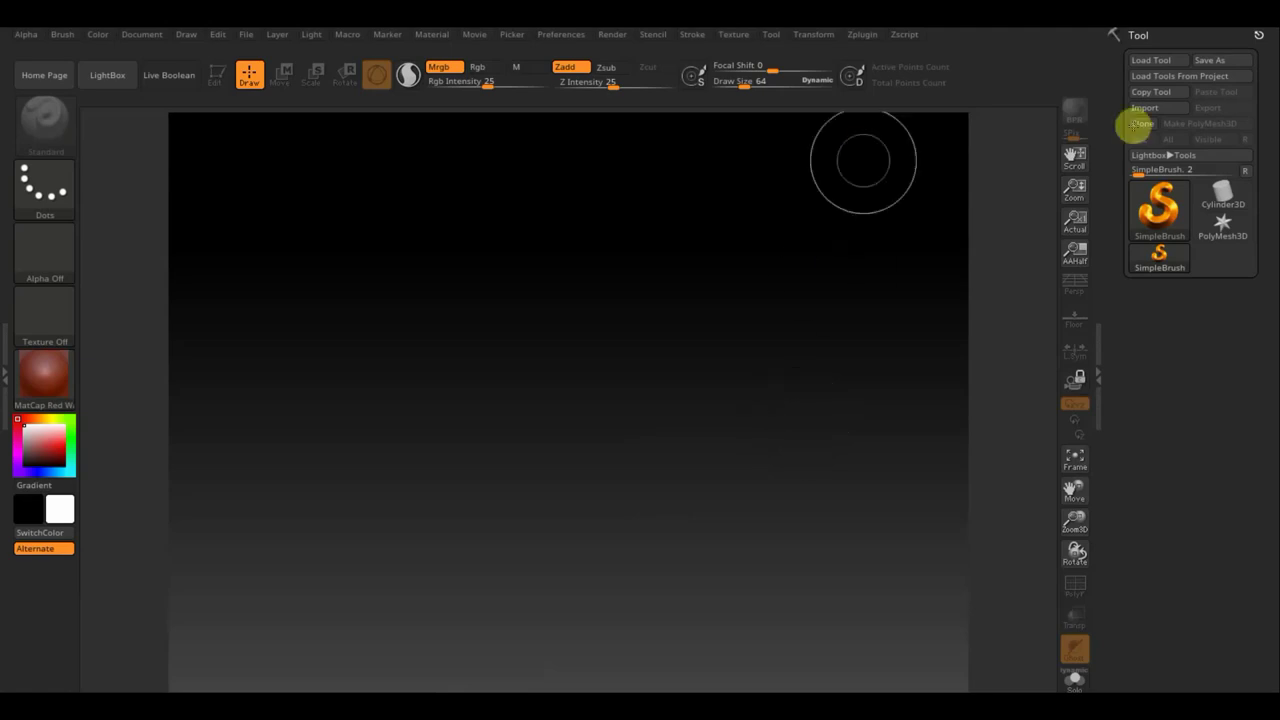
Import the борис2 mesh from the гусь folder on the Desktop
{"action": "left_click", "coordinate": [1153, 112]}
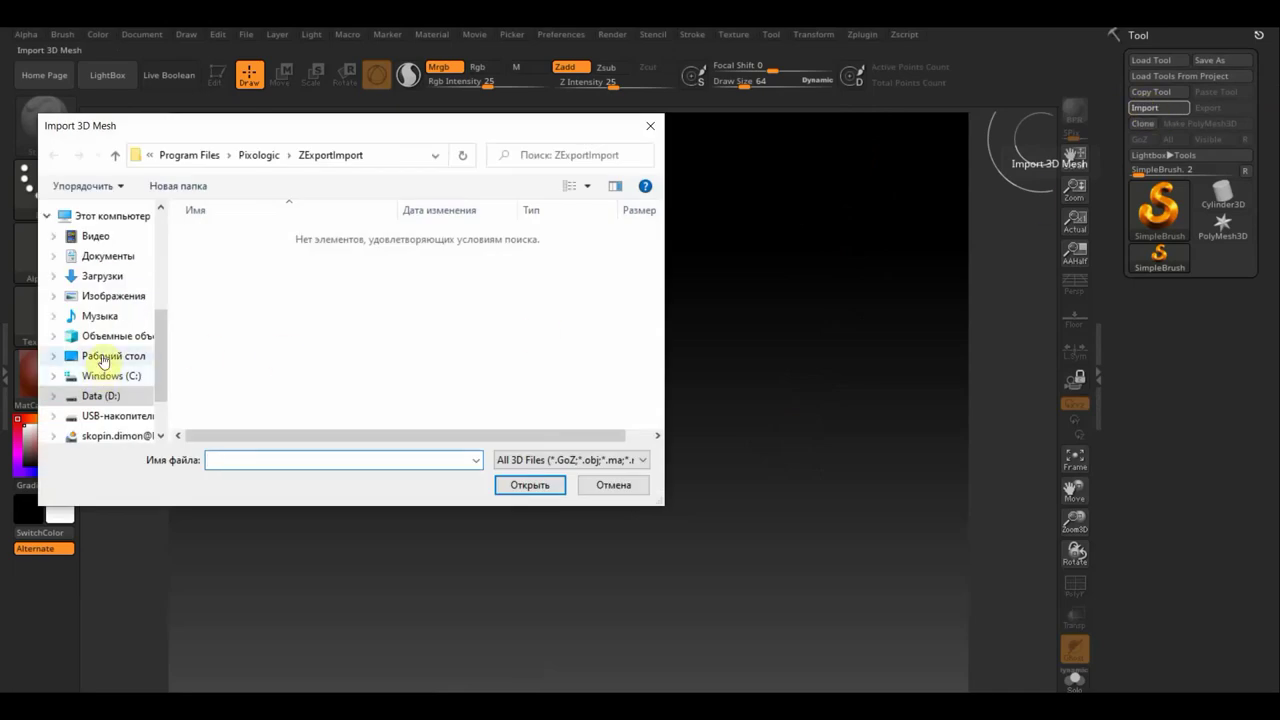
{"action": "left_click", "coordinate": [103, 355]}
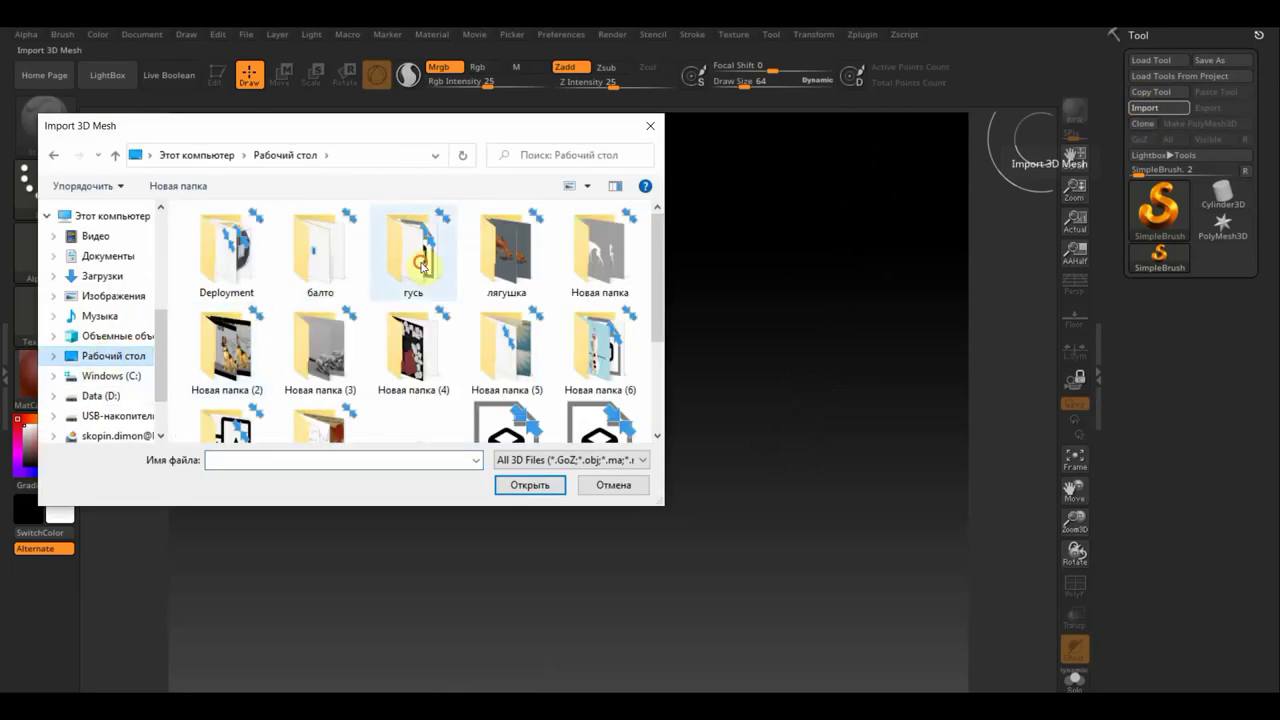
{"action": "double_click", "coordinate": [418, 268]}
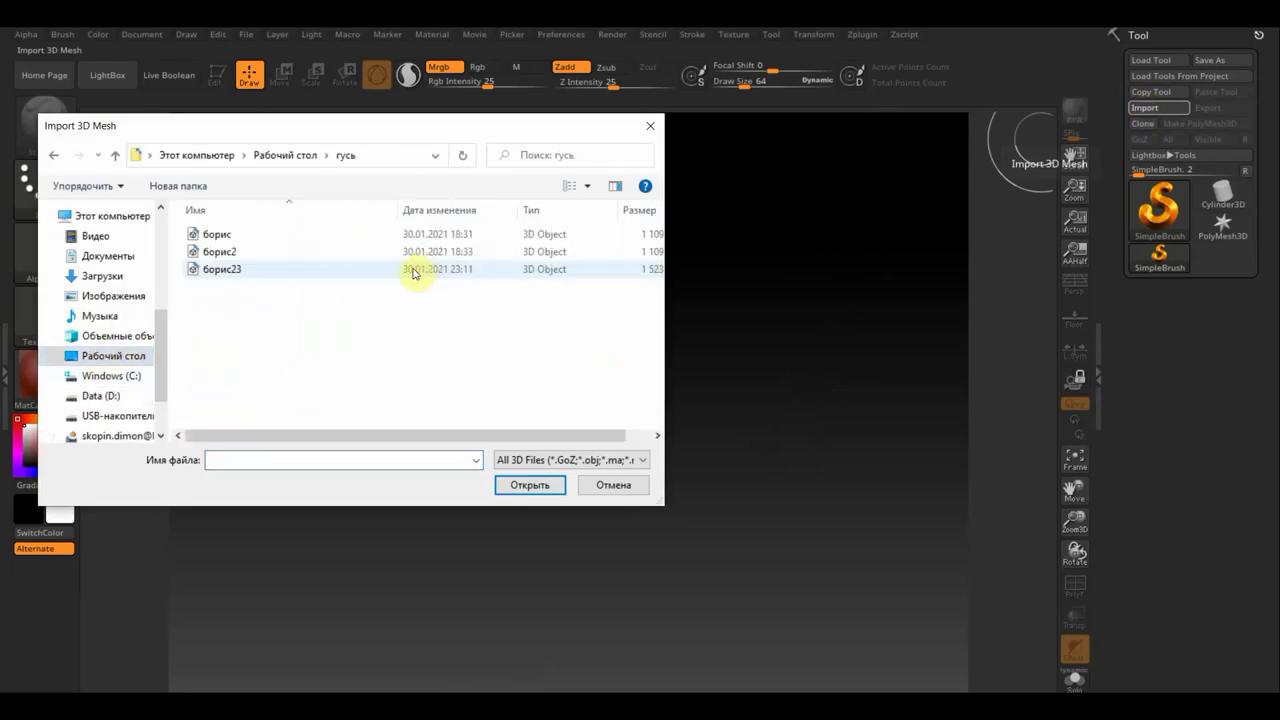
{"action": "left_click", "coordinate": [234, 253]}
{"action": "left_click", "coordinate": [528, 485]}
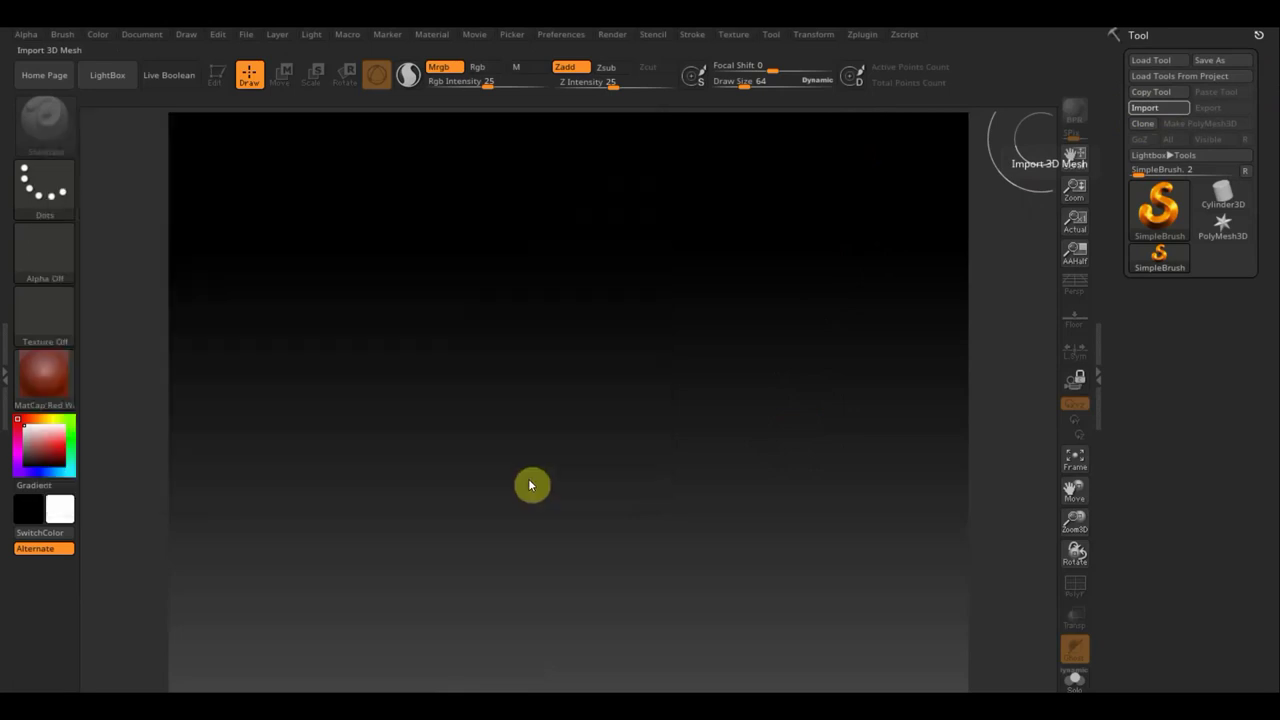
Draw the goose onto the canvas in Edit mode and zoom in
{"action": "left_click_drag", "start_coordinate": [560, 289], "coordinate": [565, 463]}
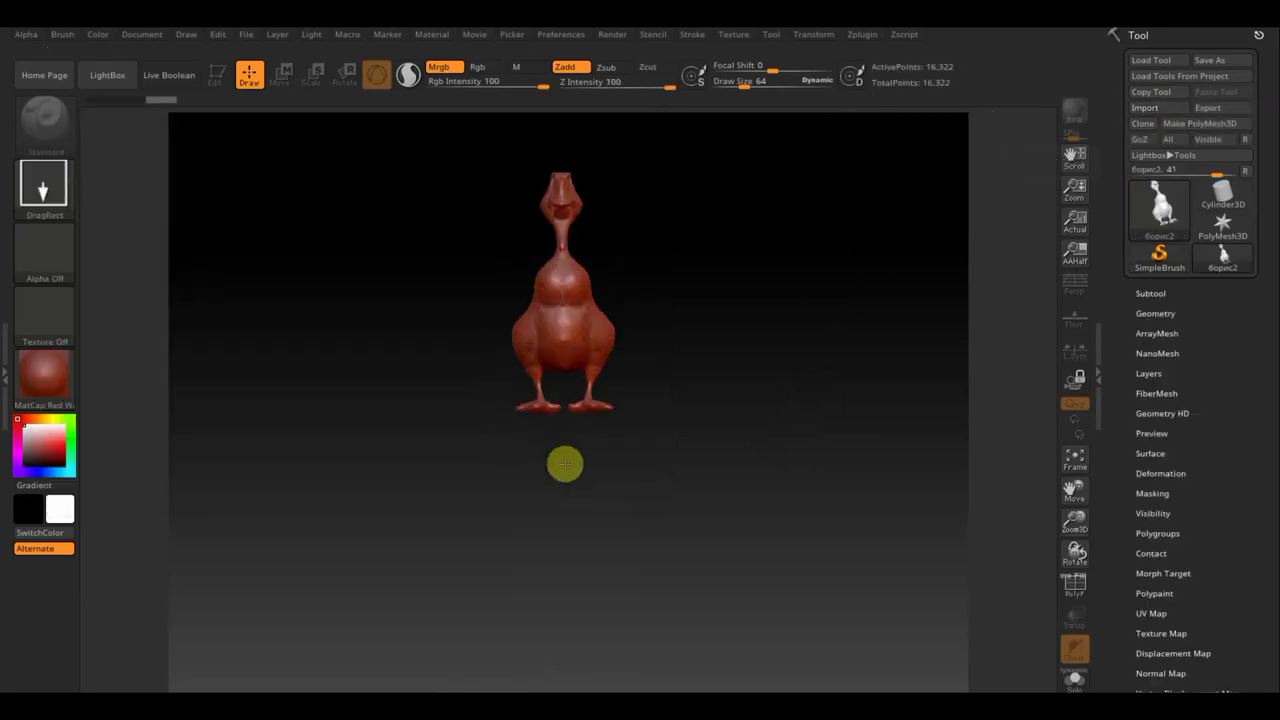
{"action": "left_click", "coordinate": [217, 75]}
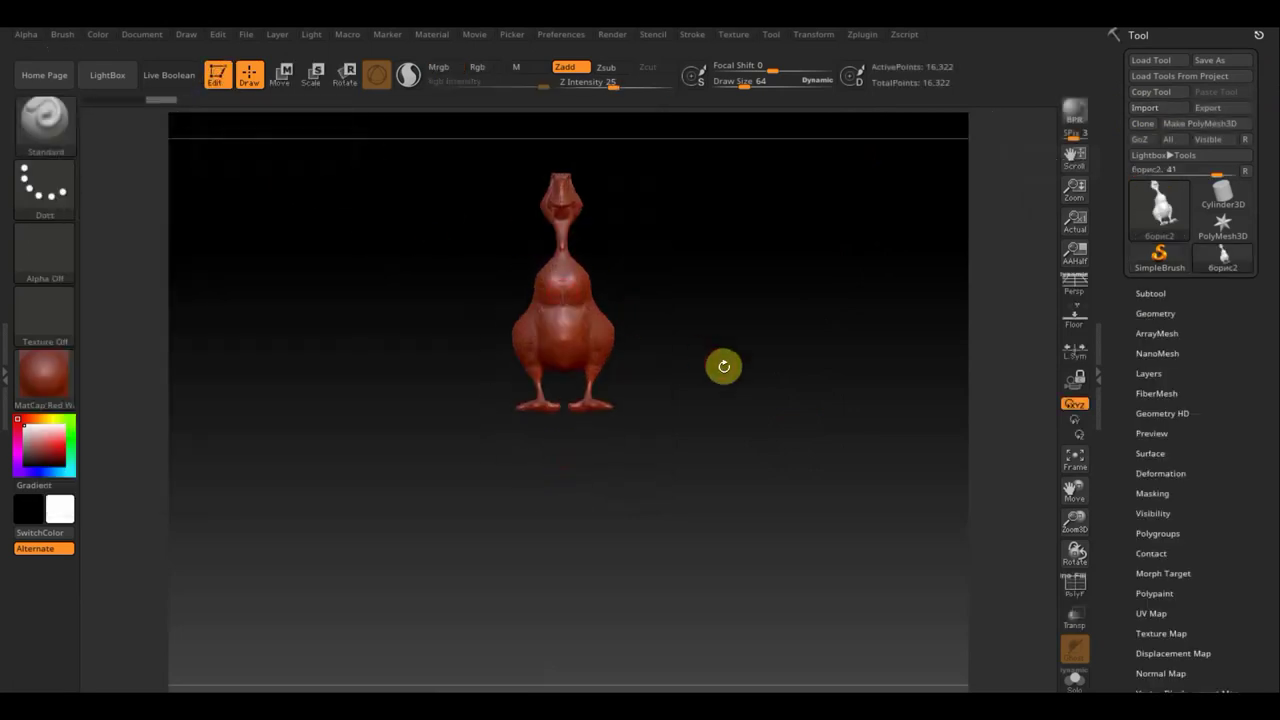
{"action": "key", "text": "shift"}
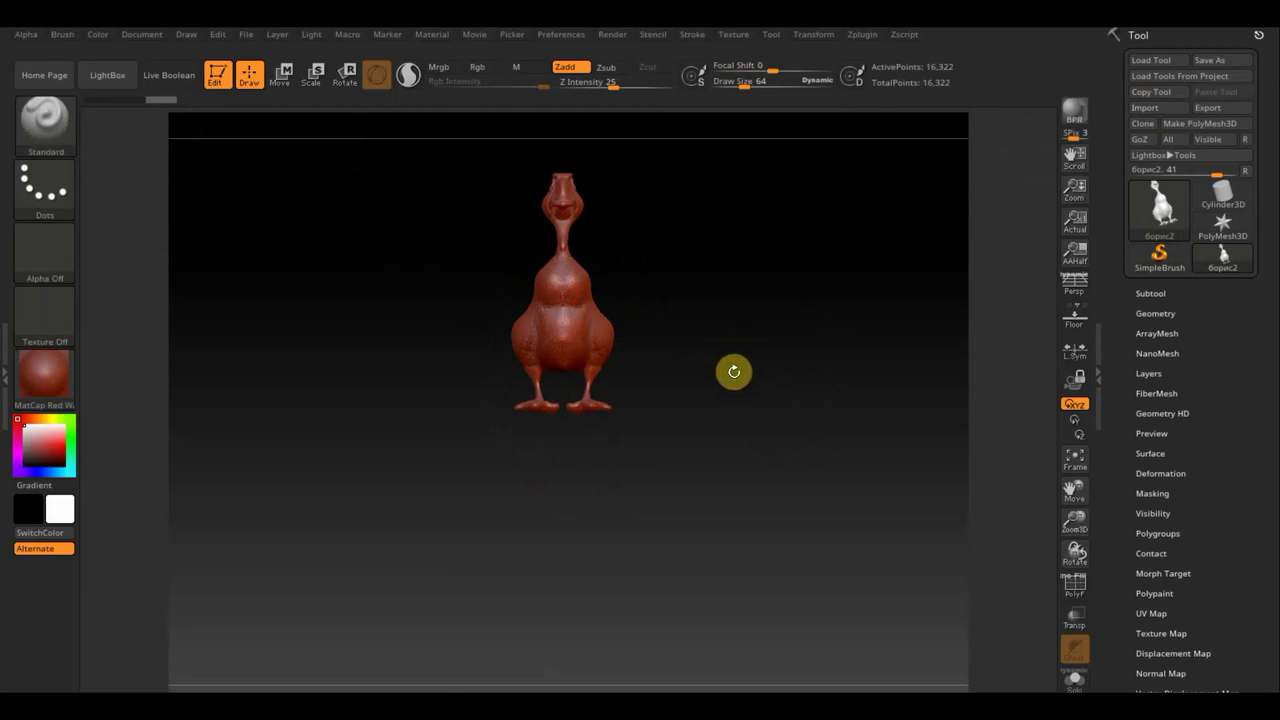
{"action": "mouse_move", "coordinate": [753, 372]}
{"action": "left_mouse_down", "text": "alt"}
{"action": "mouse_move", "coordinate": [749, 457]}
{"action": "mouse_move", "coordinate": [766, 537]}
{"action": "mouse_move", "coordinate": [862, 519]}
{"action": "mouse_move", "coordinate": [845, 495]}
{"action": "mouse_move", "coordinate": [794, 497]}
{"action": "left_mouse_up", "text": "alt"}
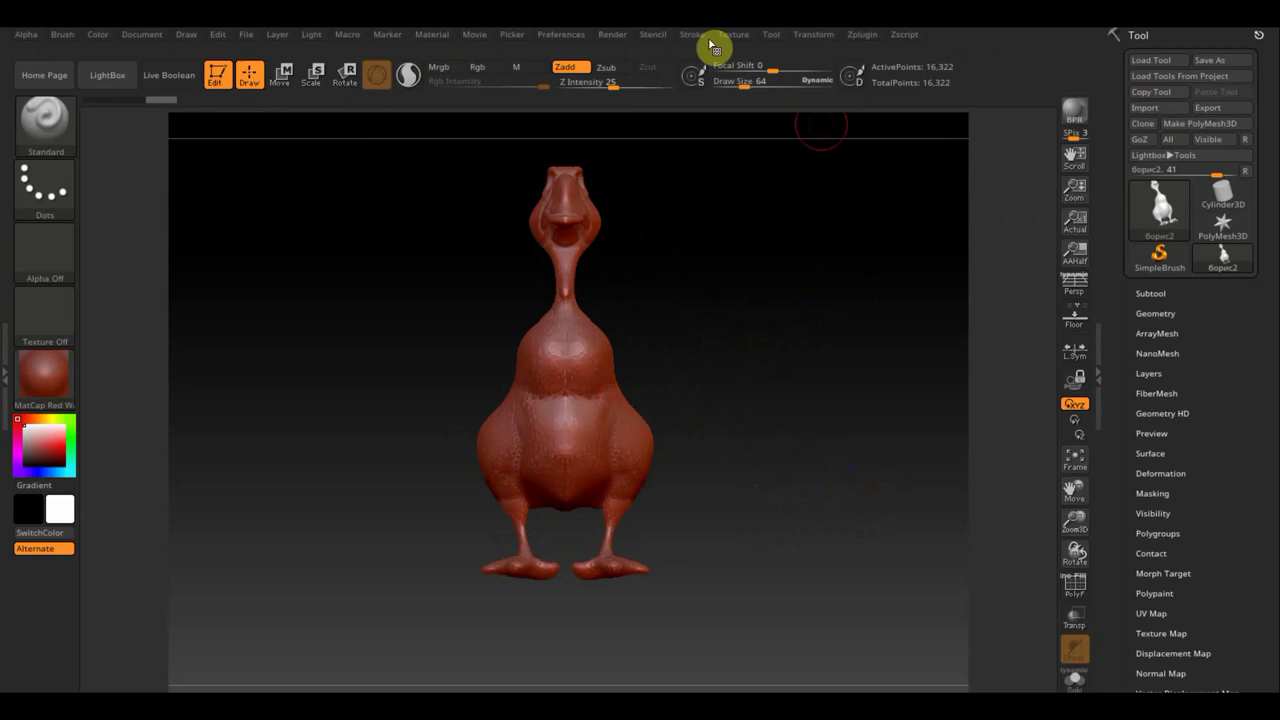
Import the wing sketch screenshot as a texture
{"action": "left_click", "coordinate": [742, 38]}
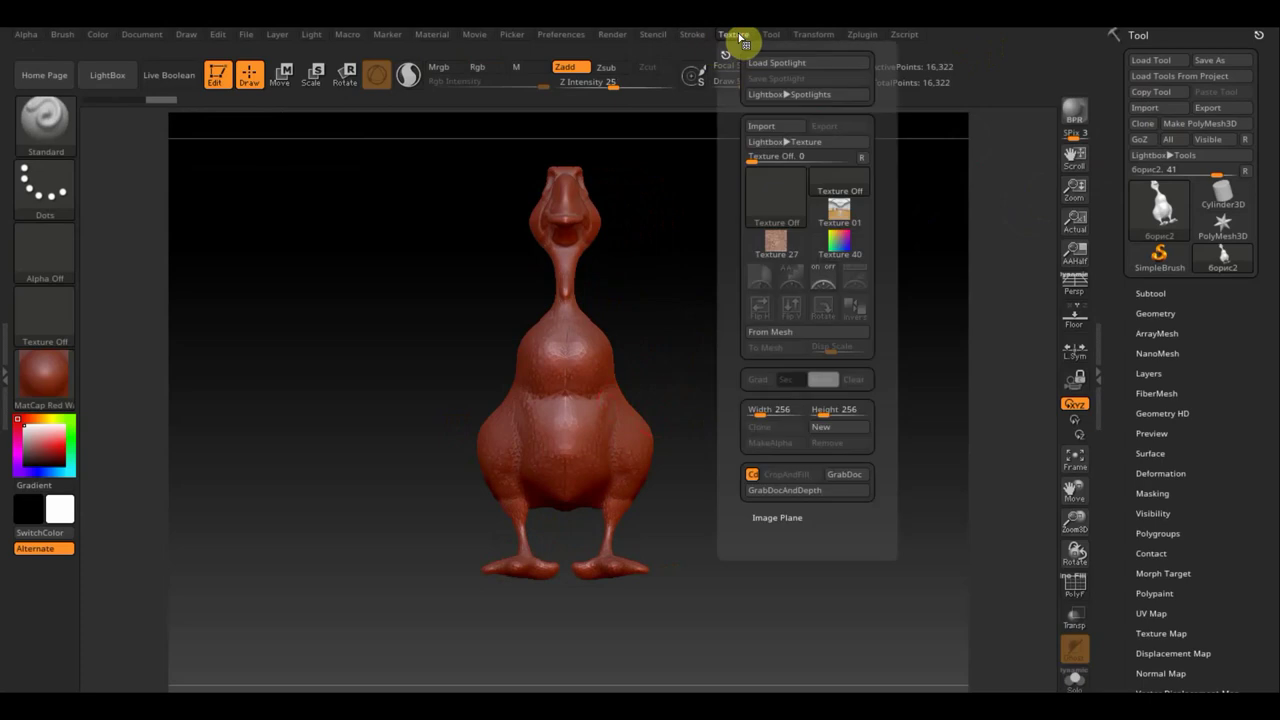
{"action": "left_click", "coordinate": [781, 126]}
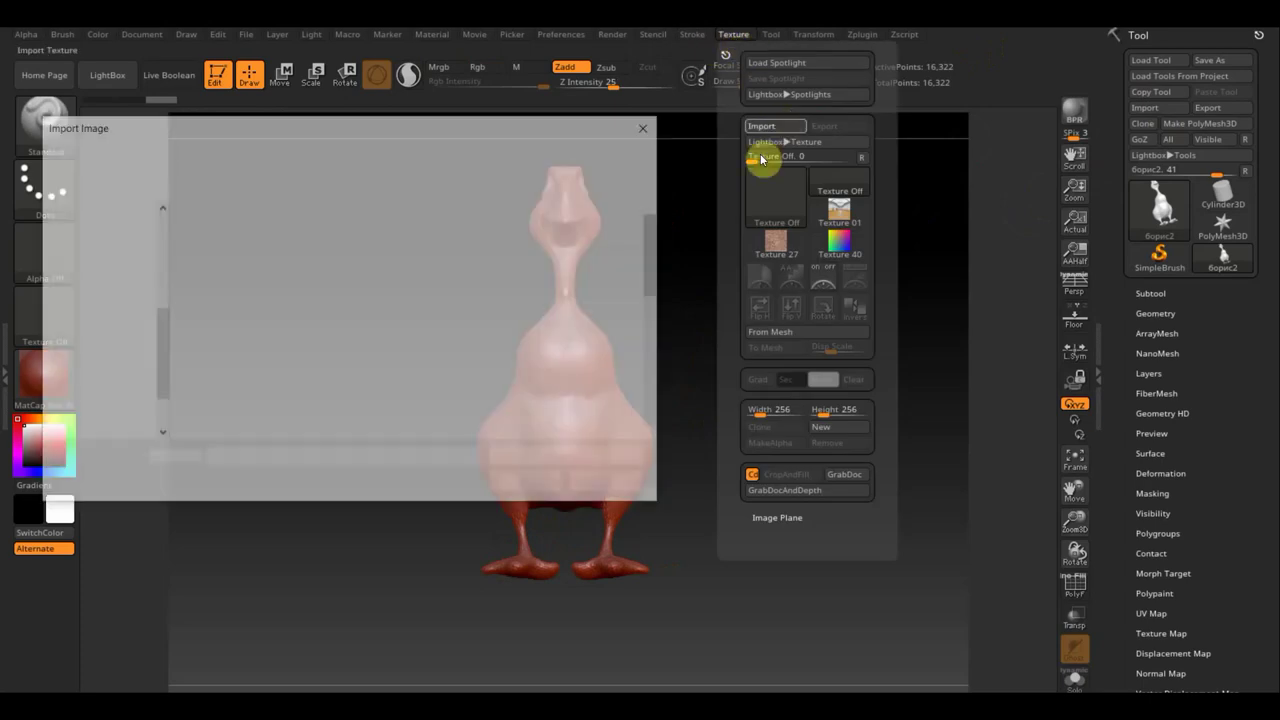
{"action": "scroll", "coordinate": [573, 370], "scroll_direction": "down", "scroll_amount": 2}
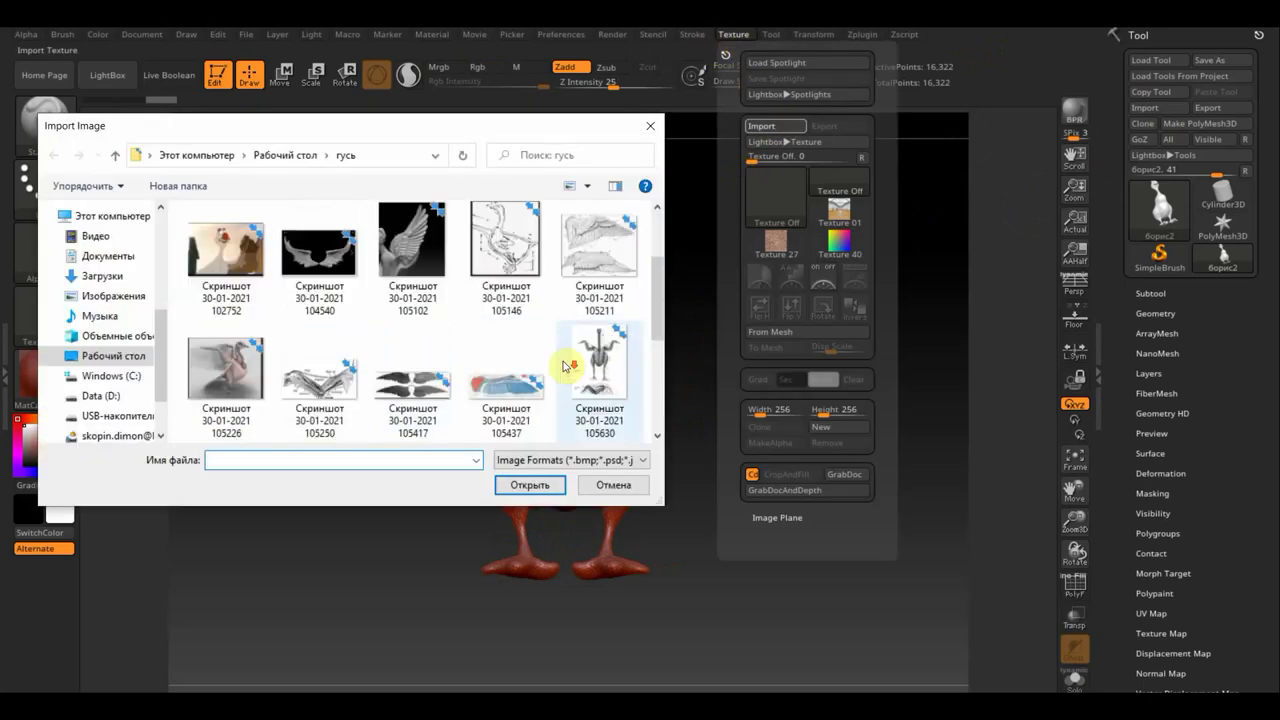
{"action": "scroll", "coordinate": [500, 360], "scroll_direction": "down", "scroll_amount": 1}
{"action": "scroll", "coordinate": [447, 390], "scroll_direction": "down", "scroll_amount": 1}
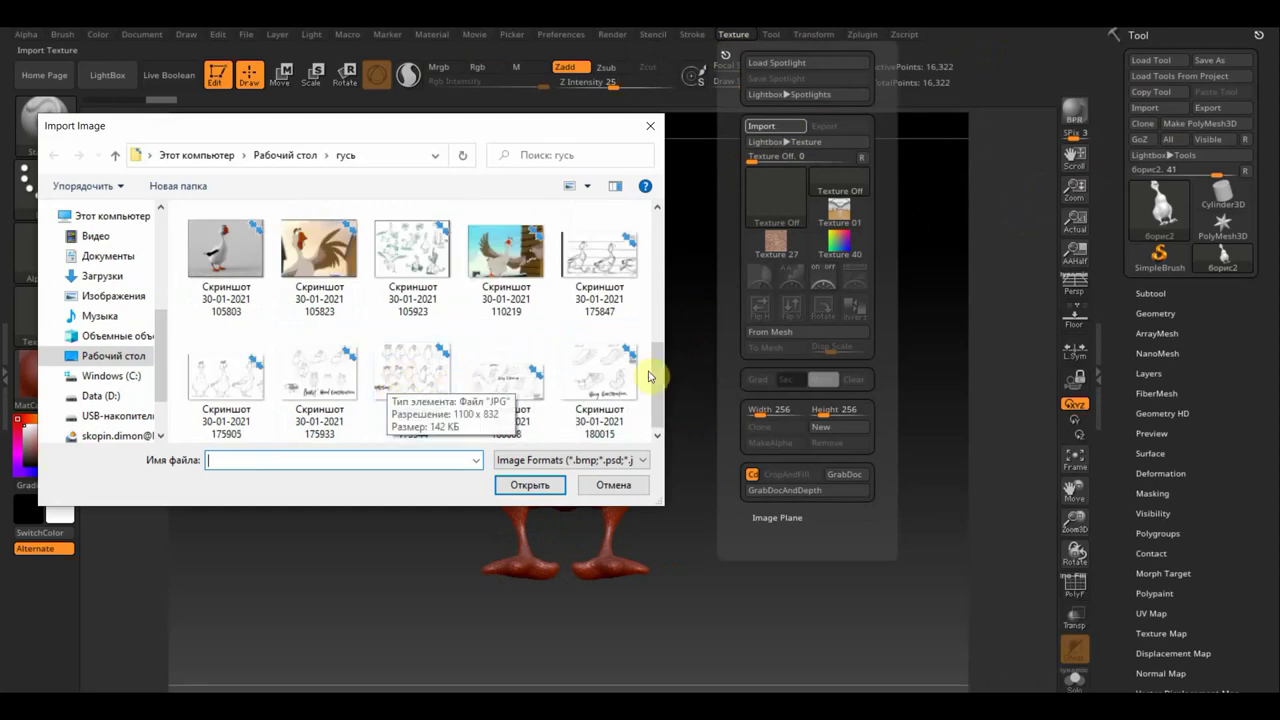
{"action": "left_click", "coordinate": [603, 376]}
{"action": "left_click", "coordinate": [531, 485]}
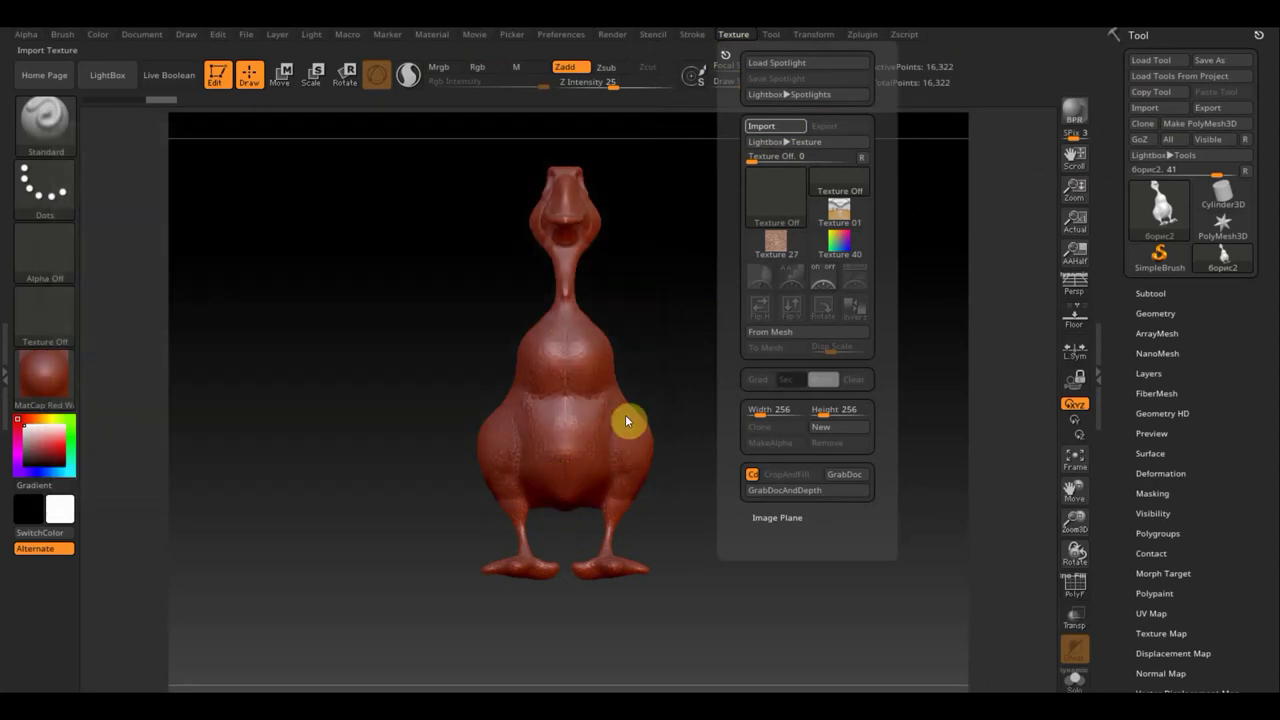
Make the wing sketch the current texture and add it to Spotlight
{"action": "left_click", "coordinate": [750, 36]}
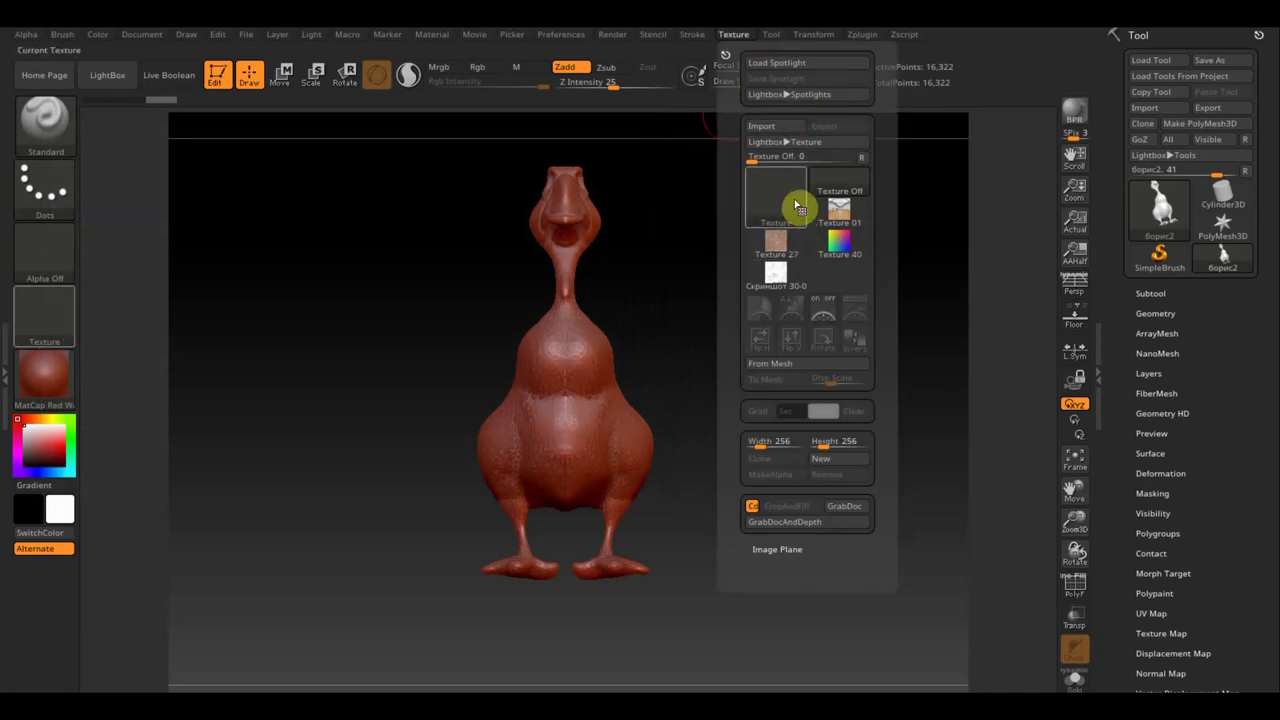
{"action": "left_click", "coordinate": [799, 278]}
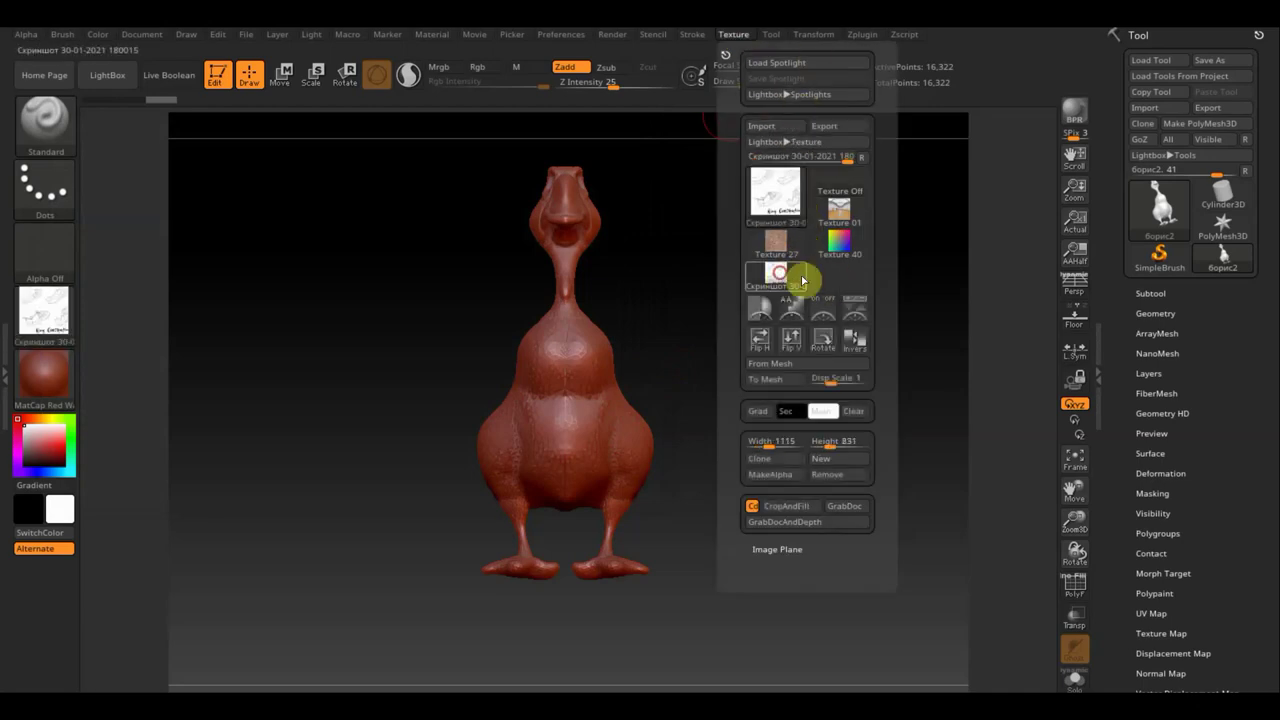
{"action": "left_click", "coordinate": [857, 309]}
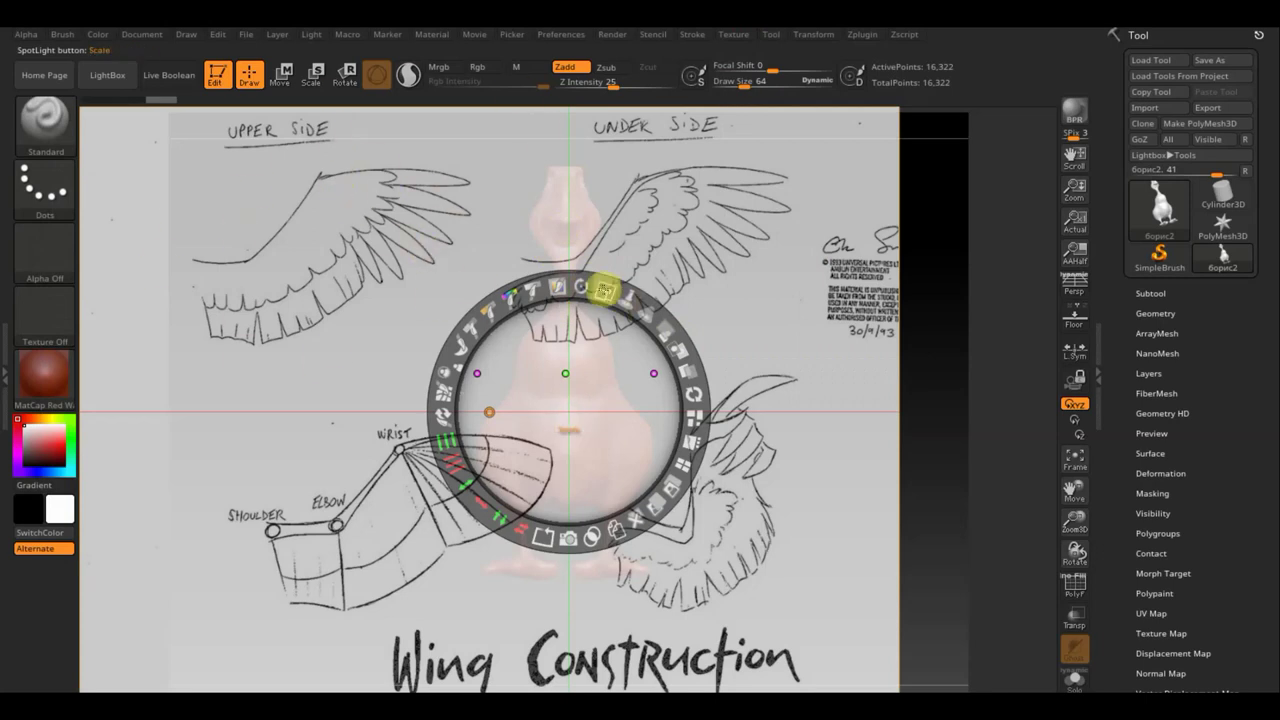
Shrink and hide the sketch overlay, then rotate the goose to top view
{"action": "left_click_drag", "start_coordinate": [580, 285], "coordinate": [543, 276]}
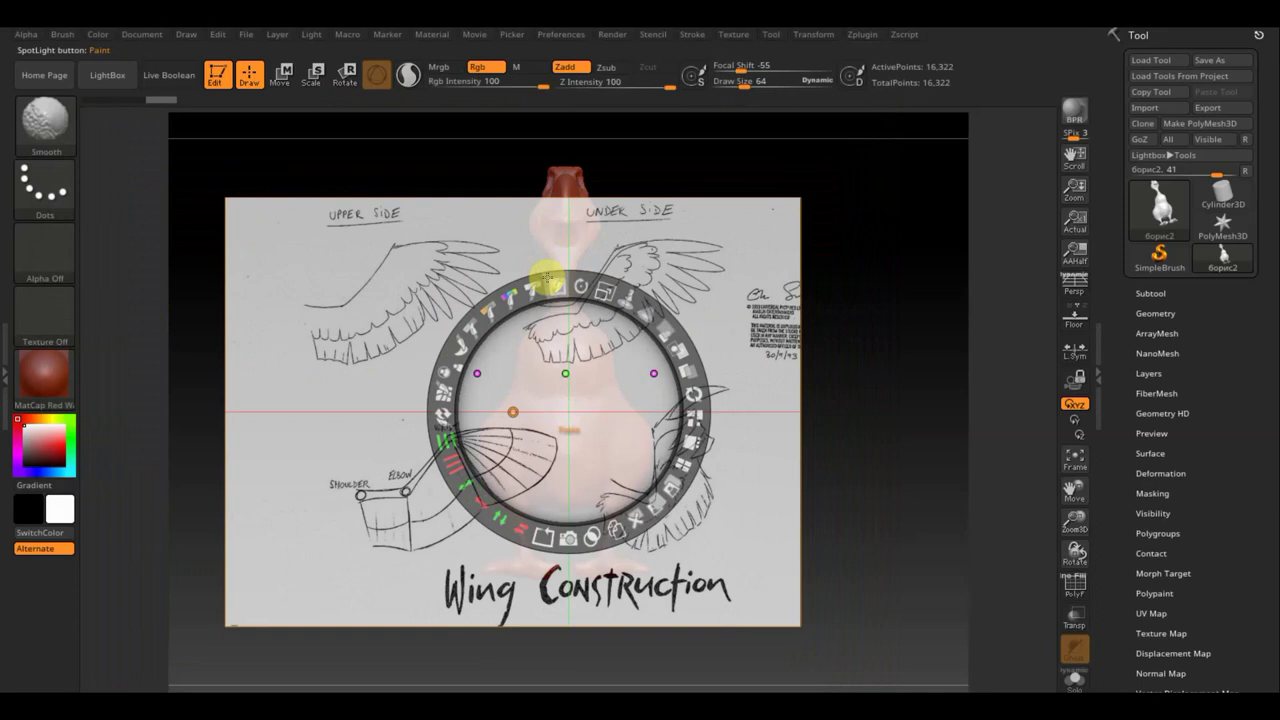
{"action": "key", "text": "shift+z"}
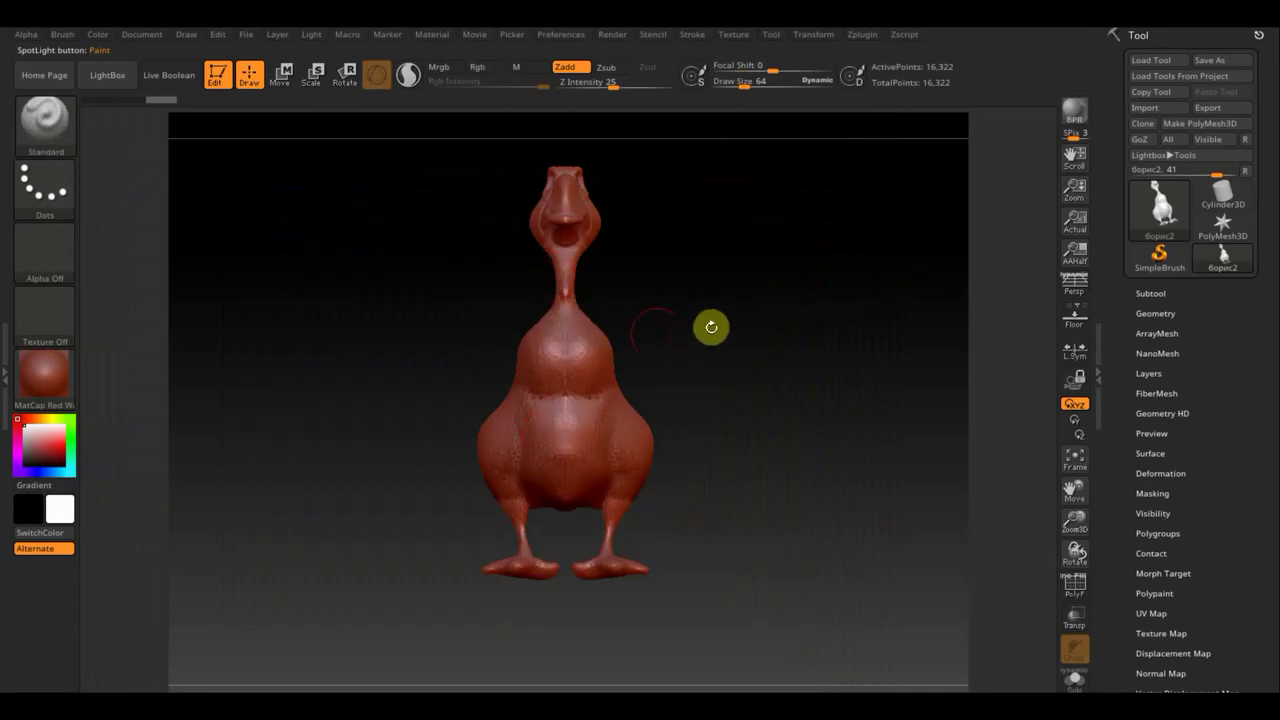
{"action": "left_click_drag", "start_coordinate": [764, 297], "coordinate": [782, 480], "text": "shift"}
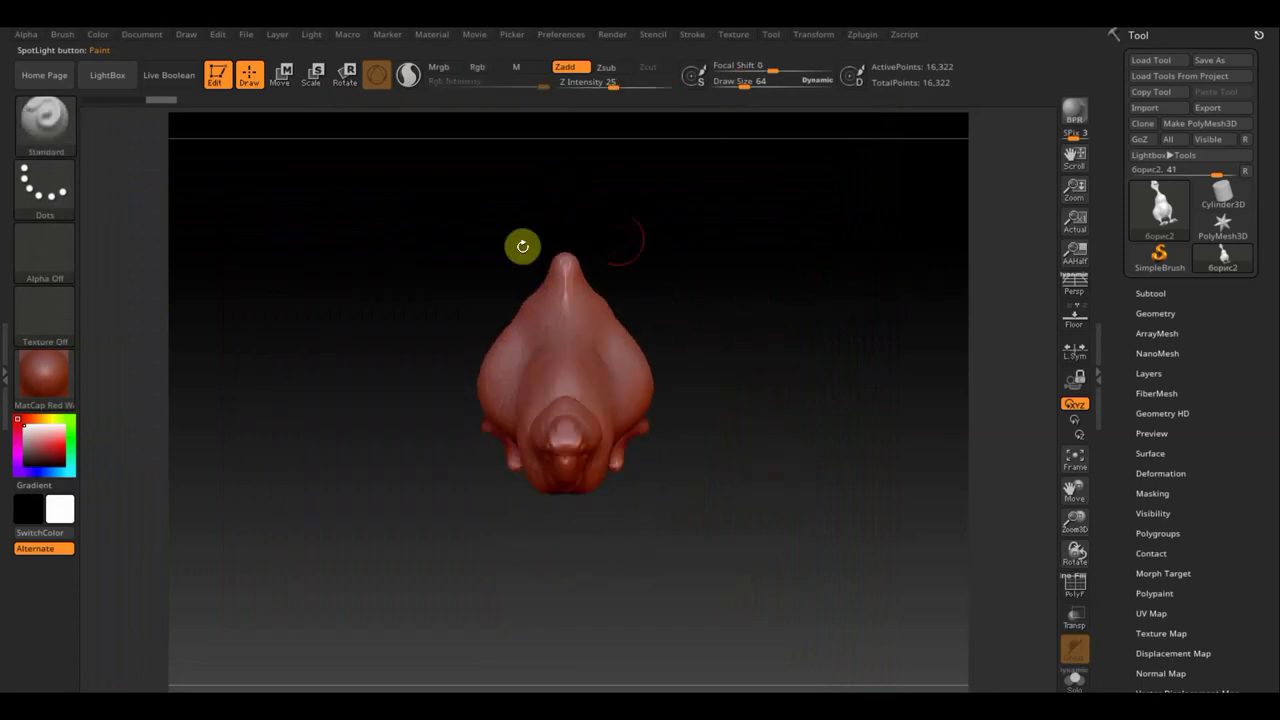
Toggle the floor grid on and off and bring up the Subtool Append mesh list
{"action": "left_click", "coordinate": [1080, 328]}
{"action": "left_click", "coordinate": [1080, 328]}
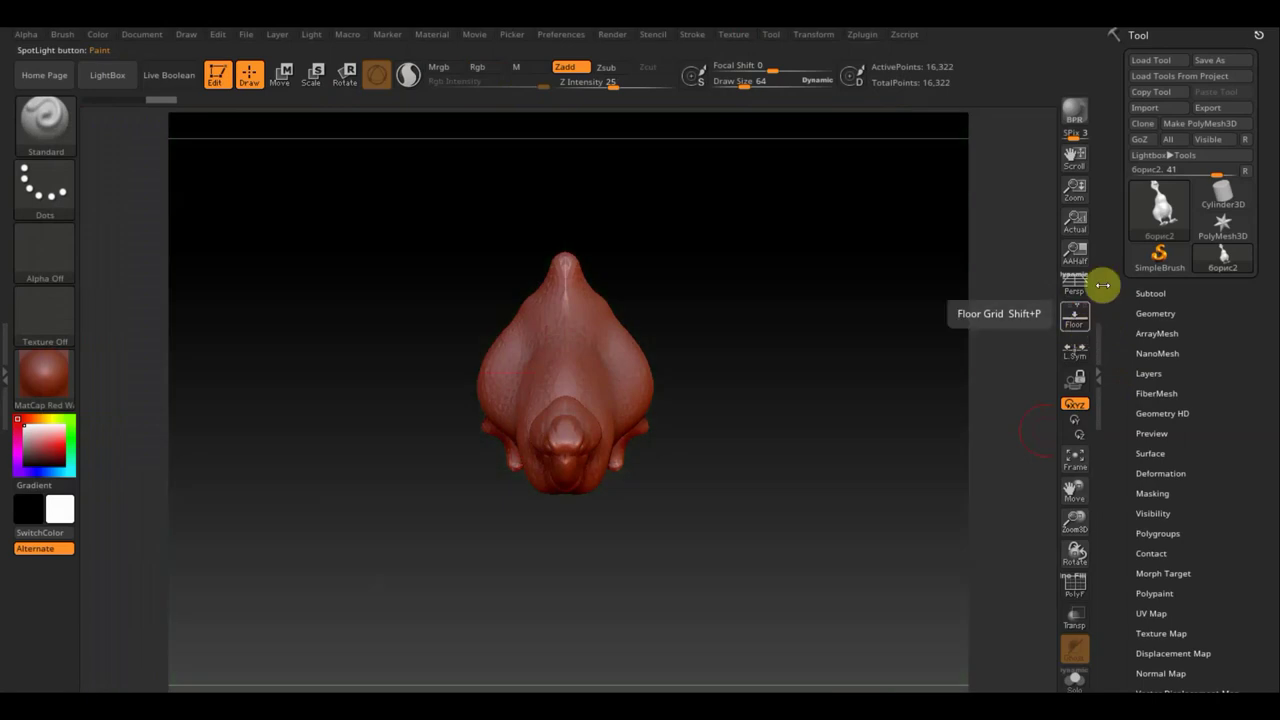
{"action": "left_click", "coordinate": [1157, 293]}
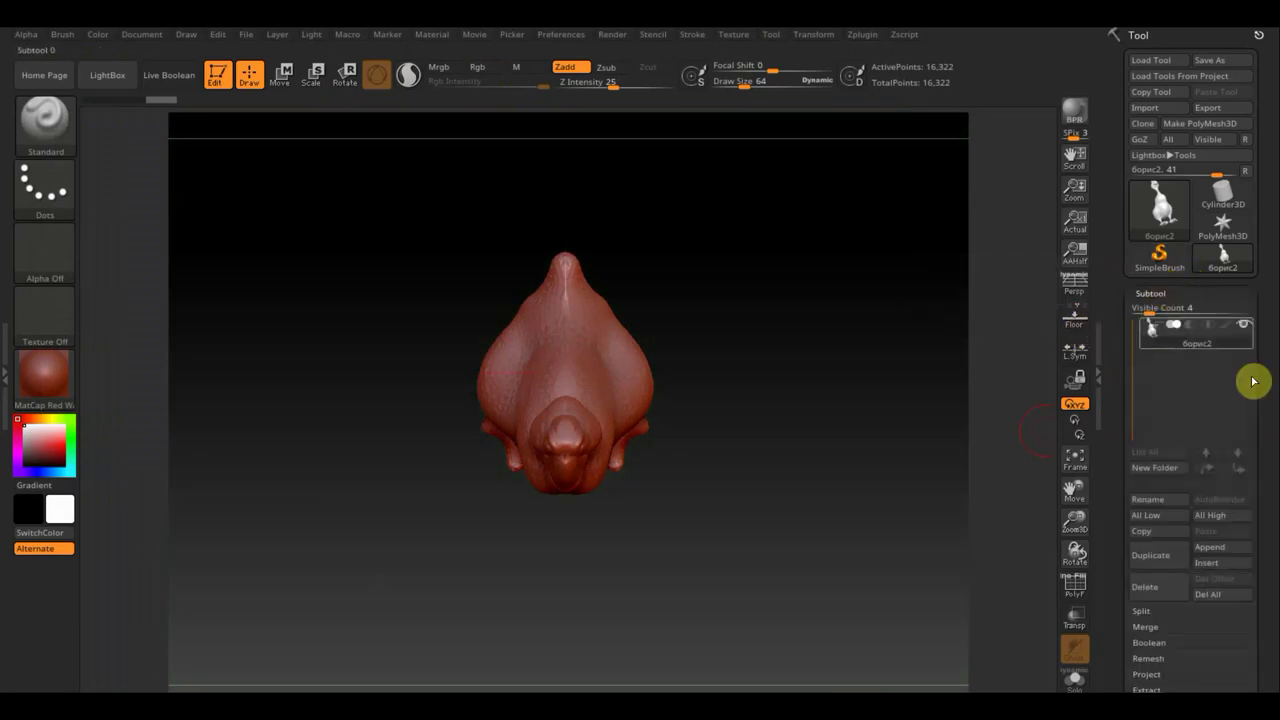
{"action": "left_click", "coordinate": [1222, 548]}
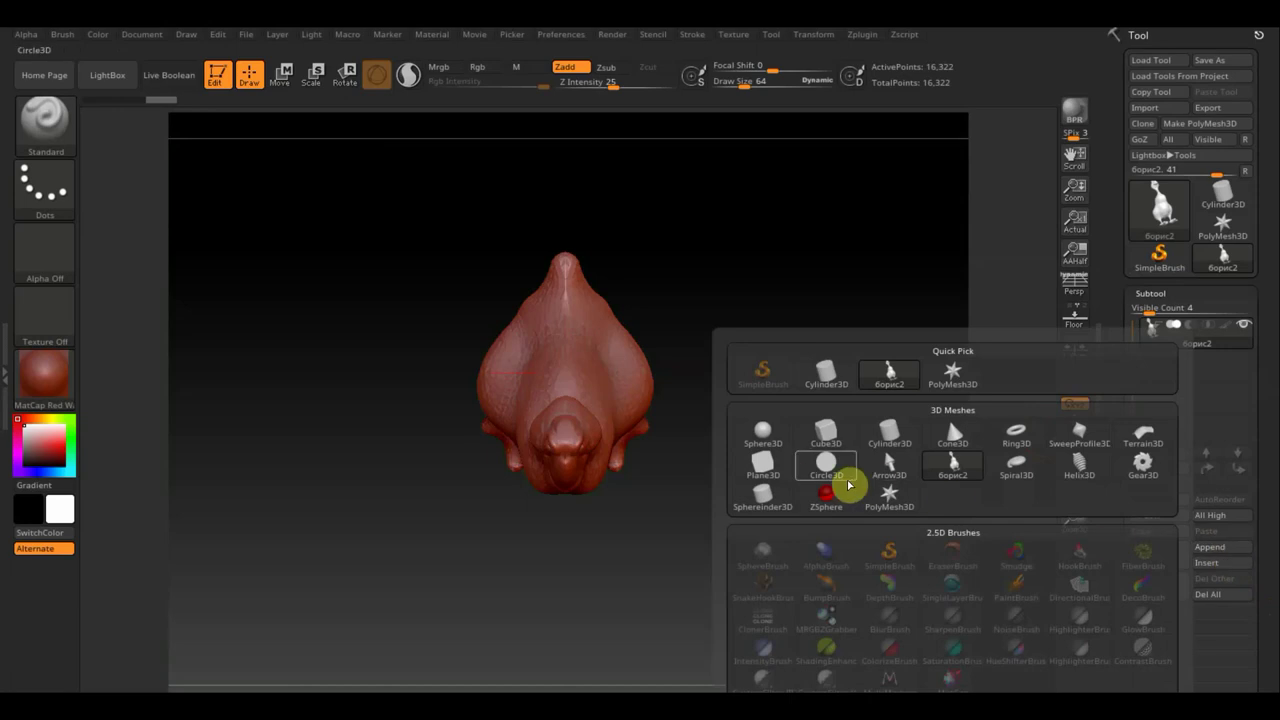
Append a Cube3D subtool and select it with the Move gizmo
{"action": "left_click", "coordinate": [829, 433]}
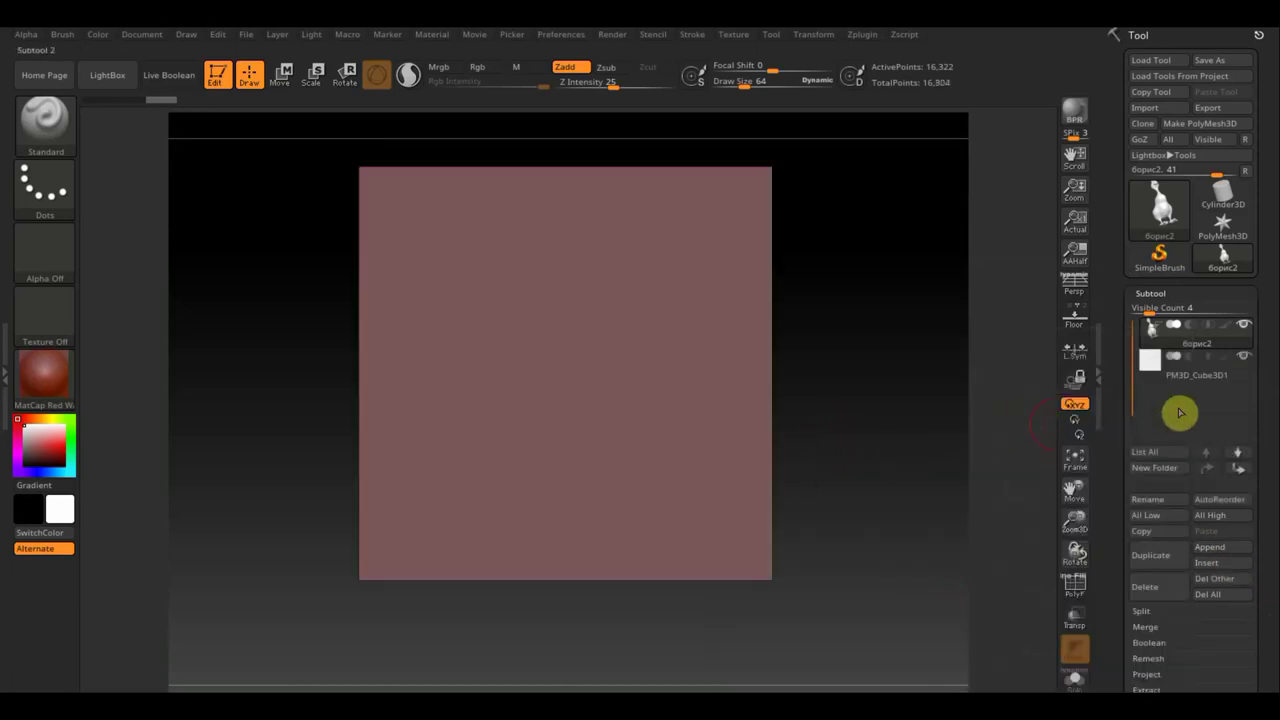
{"action": "left_click", "coordinate": [1166, 372]}
{"action": "left_click", "coordinate": [281, 72]}
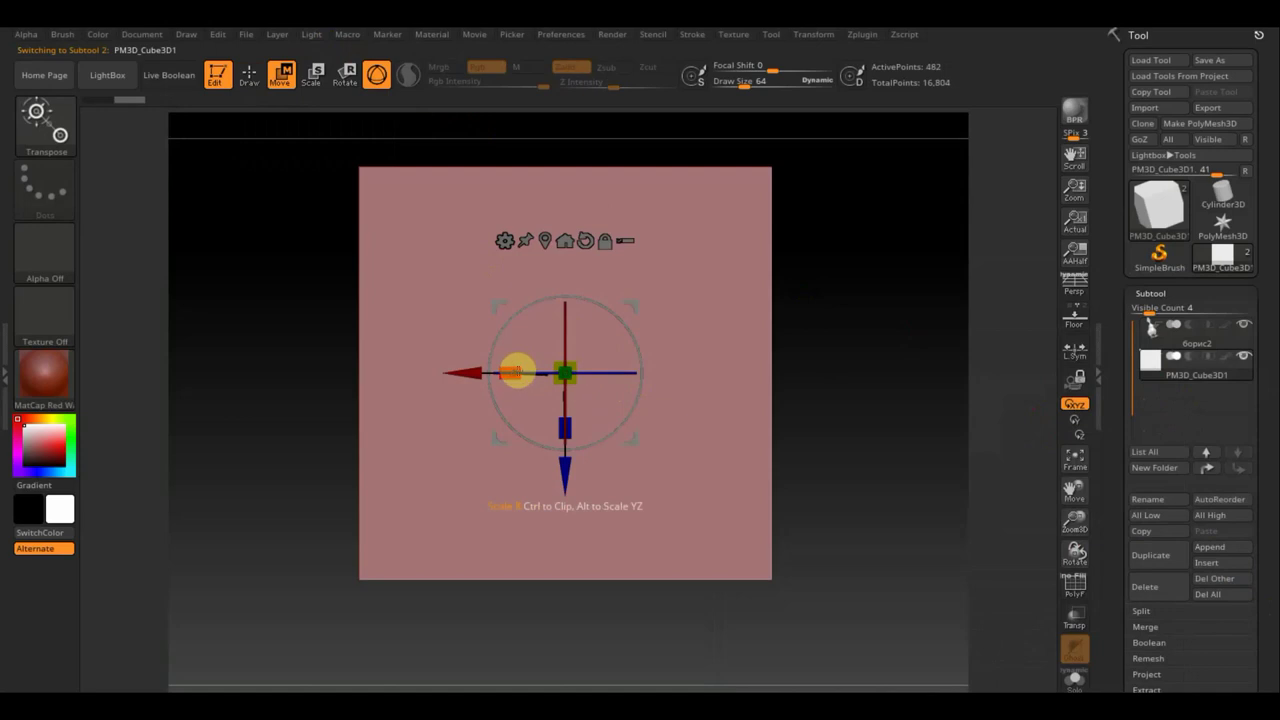
Flatten the cube into a thin slab and move it left of the goose
{"action": "left_click_drag", "start_coordinate": [903, 508], "coordinate": [905, 371], "text": "shift"}
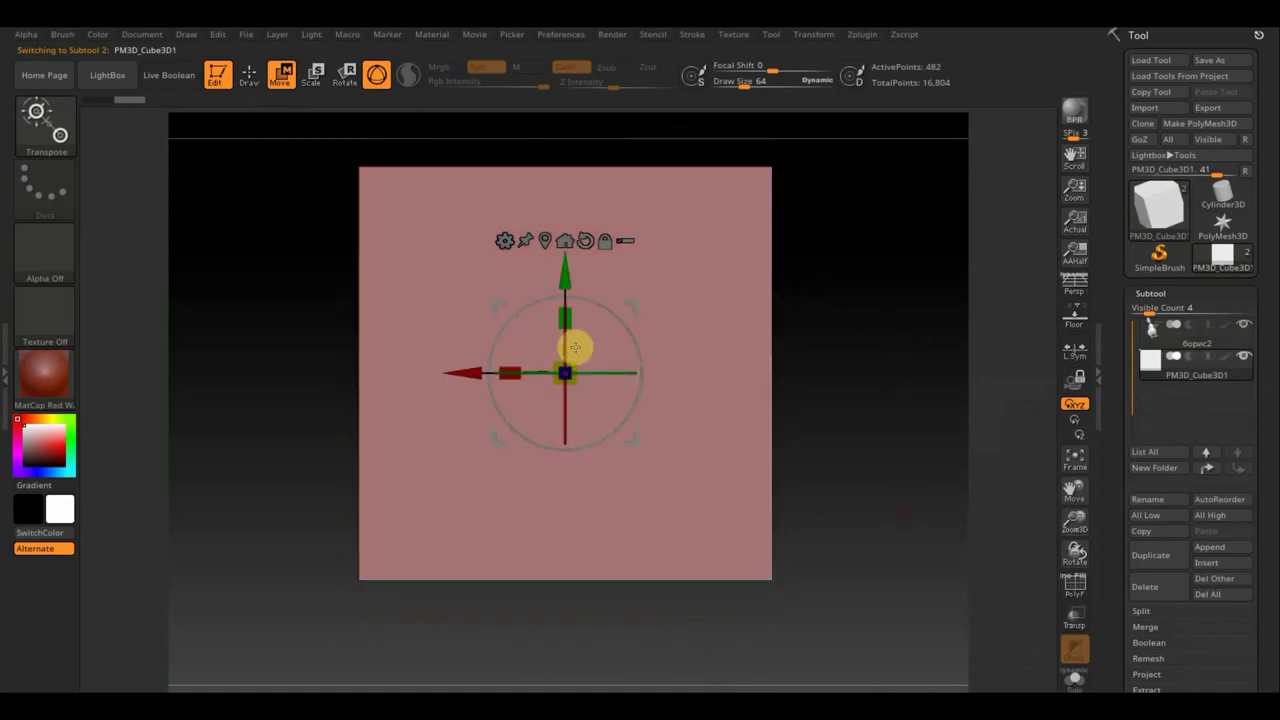
{"action": "left_click_drag", "start_coordinate": [566, 318], "coordinate": [600, 569]}
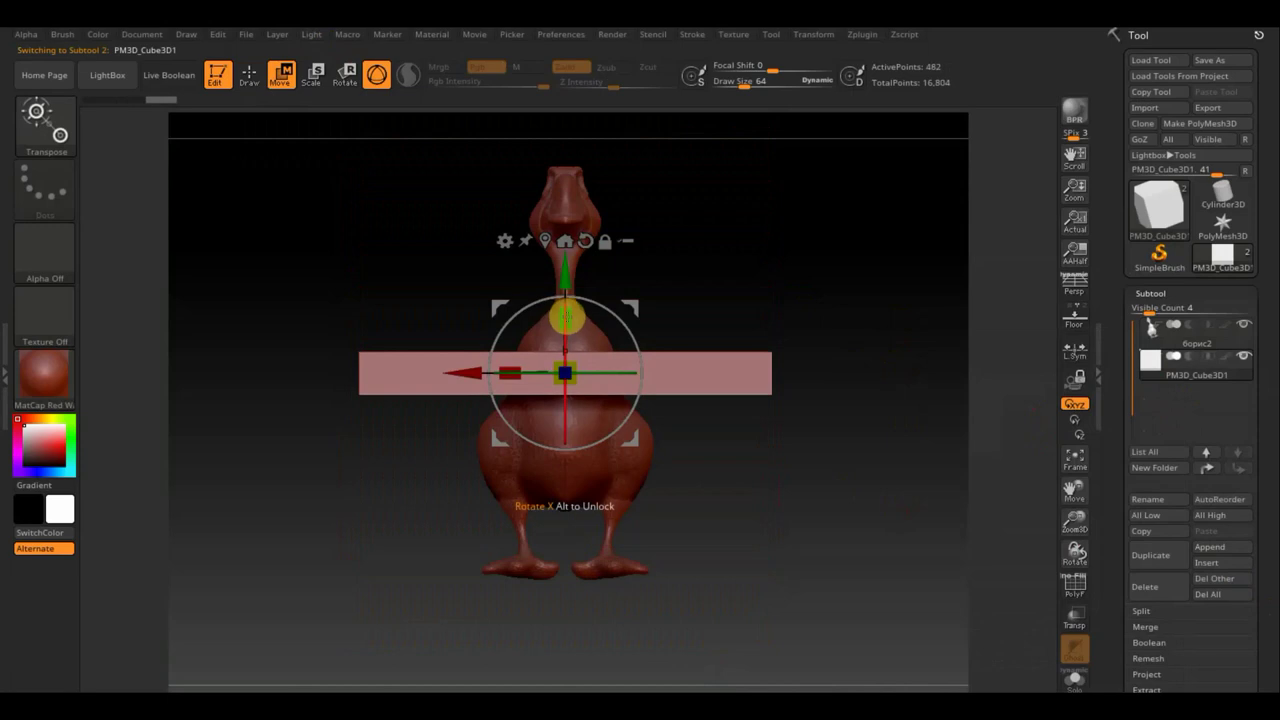
{"action": "left_click_drag", "start_coordinate": [565, 316], "coordinate": [568, 425]}
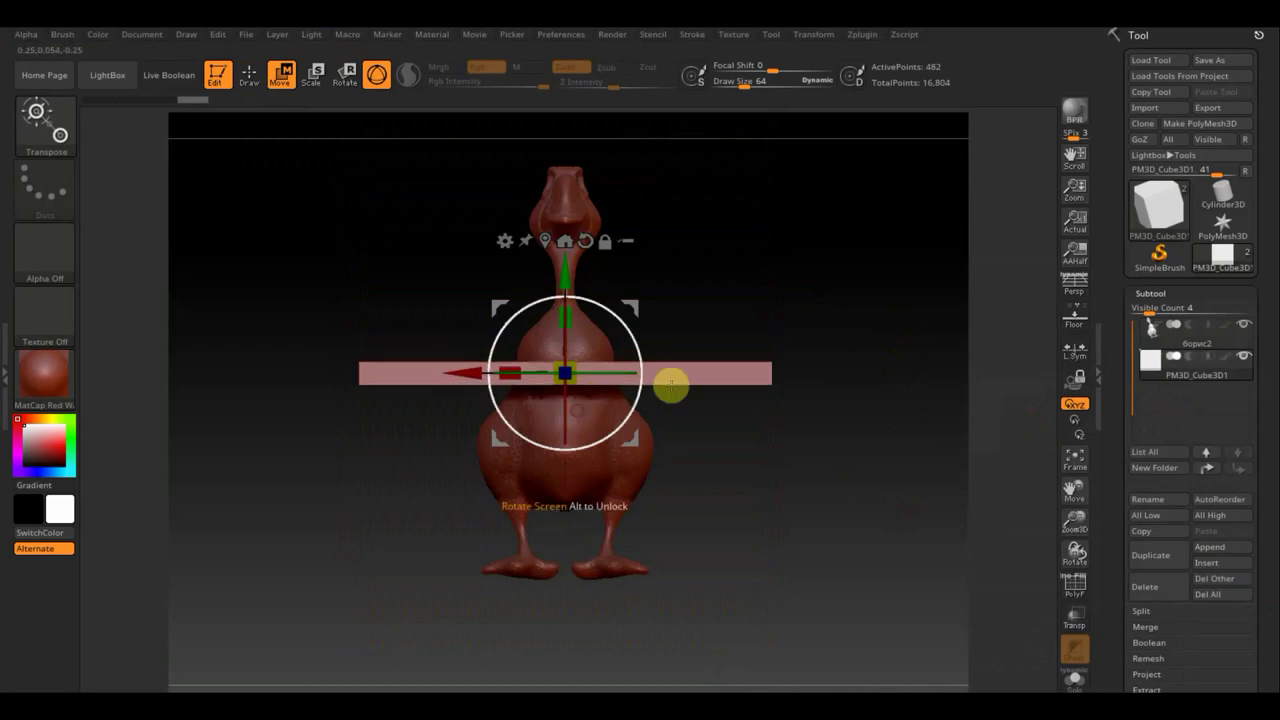
{"action": "mouse_move", "coordinate": [834, 406]}
{"action": "left_mouse_down"}
{"action": "mouse_move", "coordinate": [826, 540]}
{"action": "mouse_move", "coordinate": [896, 509]}
{"action": "left_mouse_up"}
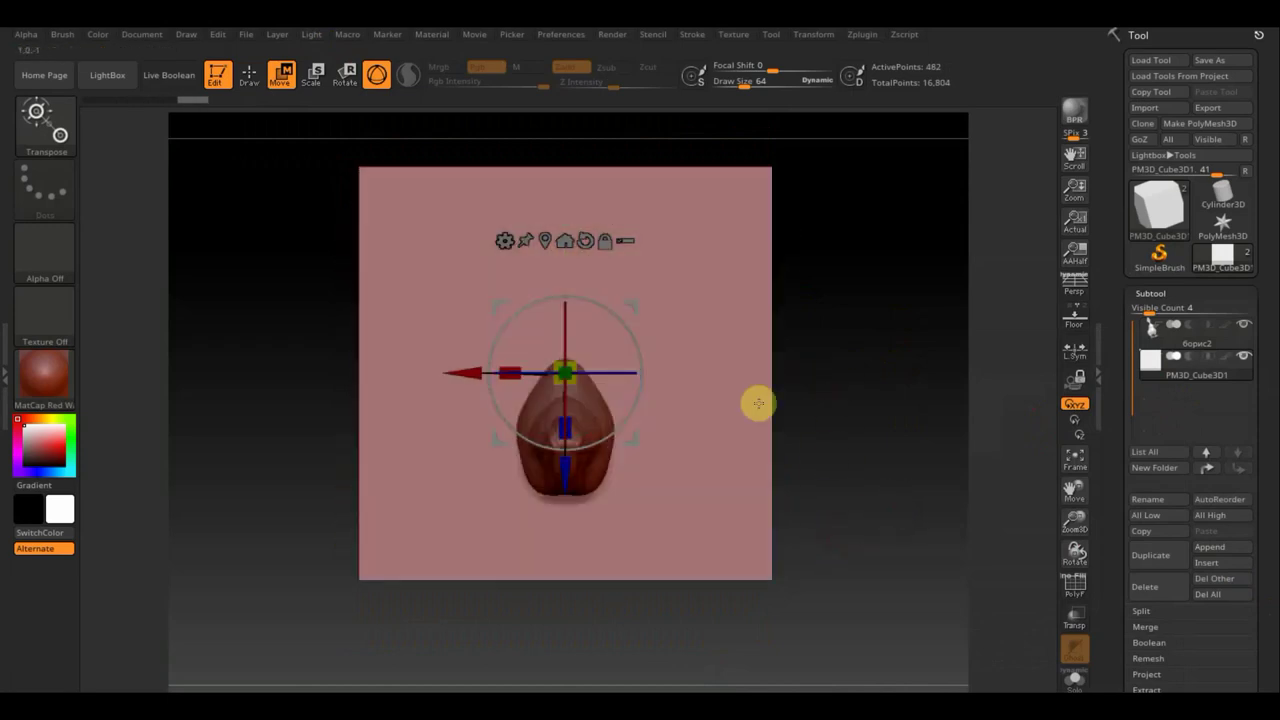
{"action": "mouse_move", "coordinate": [463, 374]}
{"action": "left_mouse_down"}
{"action": "mouse_move", "coordinate": [214, 424]}
{"action": "mouse_move", "coordinate": [232, 440]}
{"action": "left_mouse_up"}
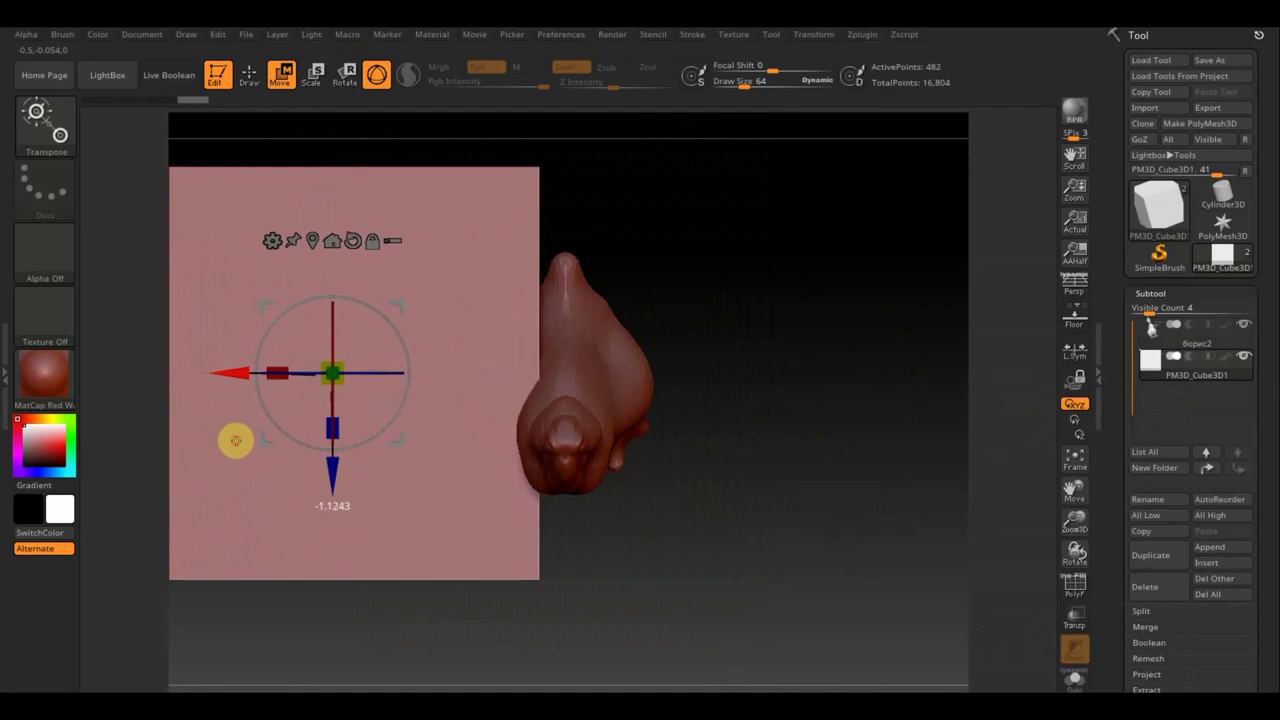
{"action": "mouse_move", "coordinate": [706, 517]}
{"action": "left_mouse_down", "text": "alt"}
{"action": "mouse_move", "coordinate": [750, 535]}
{"action": "mouse_move", "coordinate": [843, 534]}
{"action": "left_mouse_up", "text": "alt"}
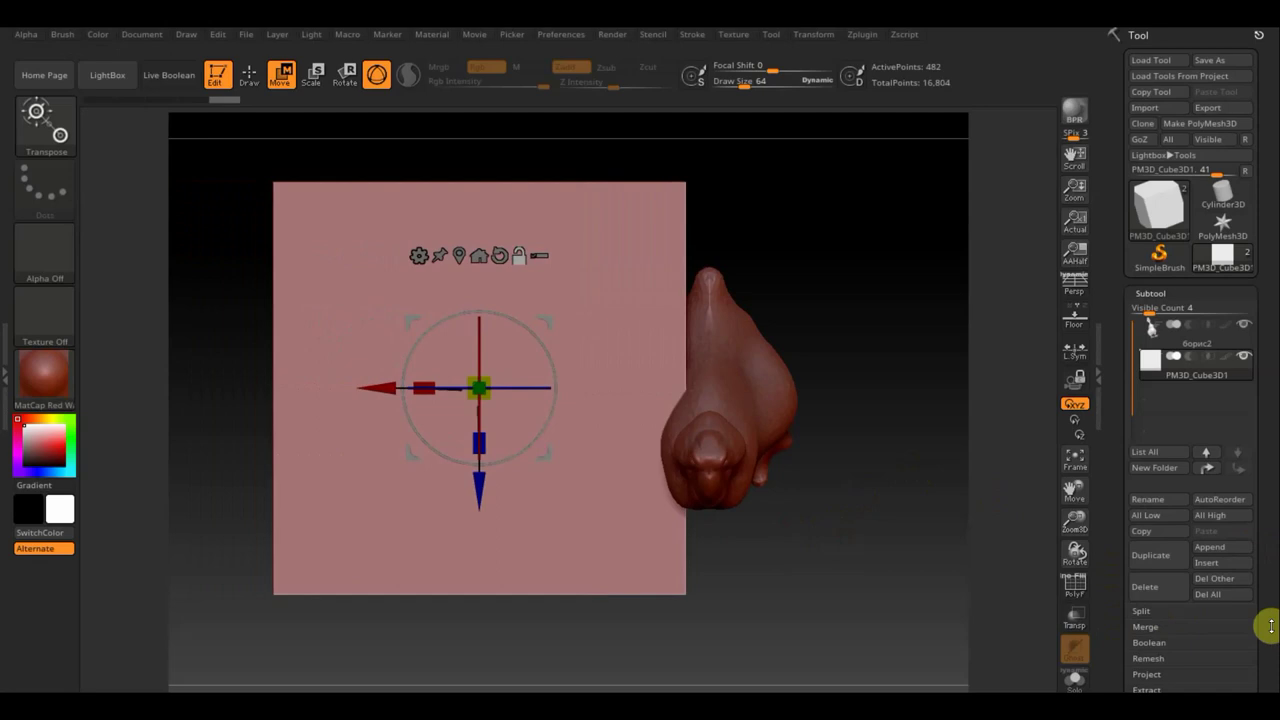
DynaMesh the plate at resolution 584, check its PolyF wireframe, and switch to Draw
{"action": "scroll", "coordinate": [1270, 560], "scroll_direction": "down", "scroll_amount": 3}
{"action": "scroll", "coordinate": [1230, 520], "scroll_direction": "down", "scroll_amount": 2}
{"action": "left_click", "coordinate": [1166, 510]}
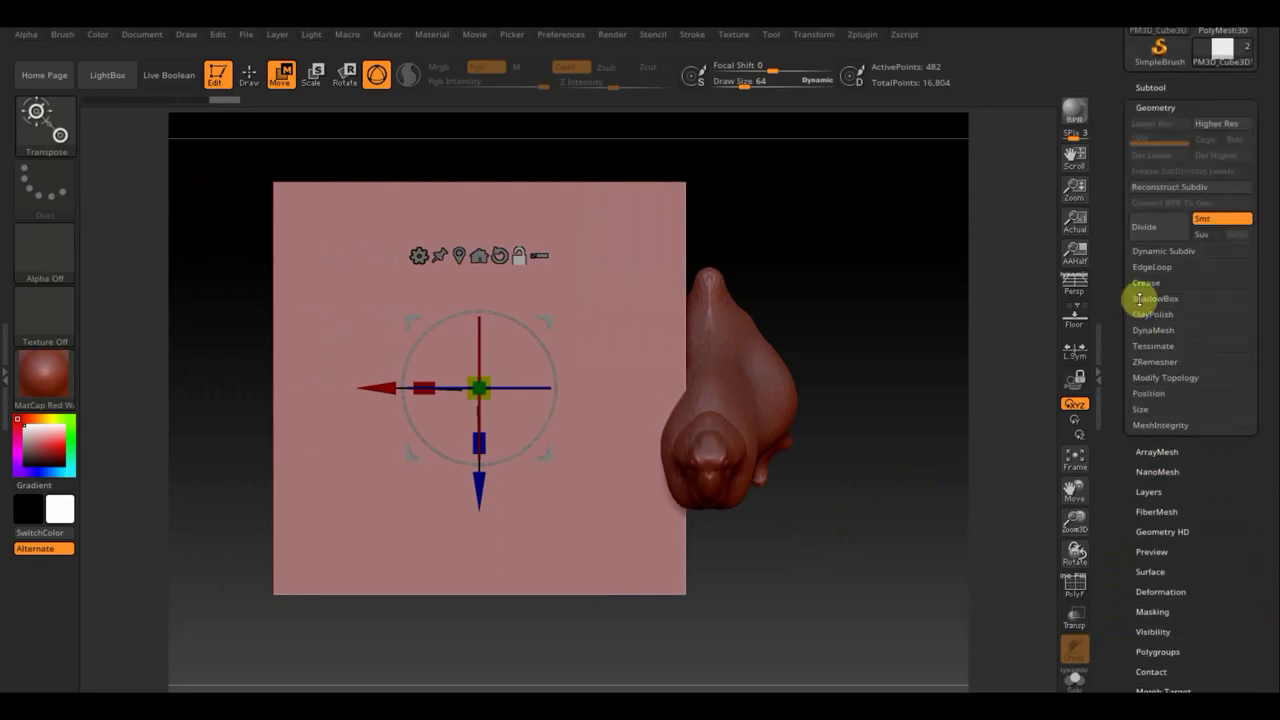
{"action": "left_click", "coordinate": [1155, 330]}
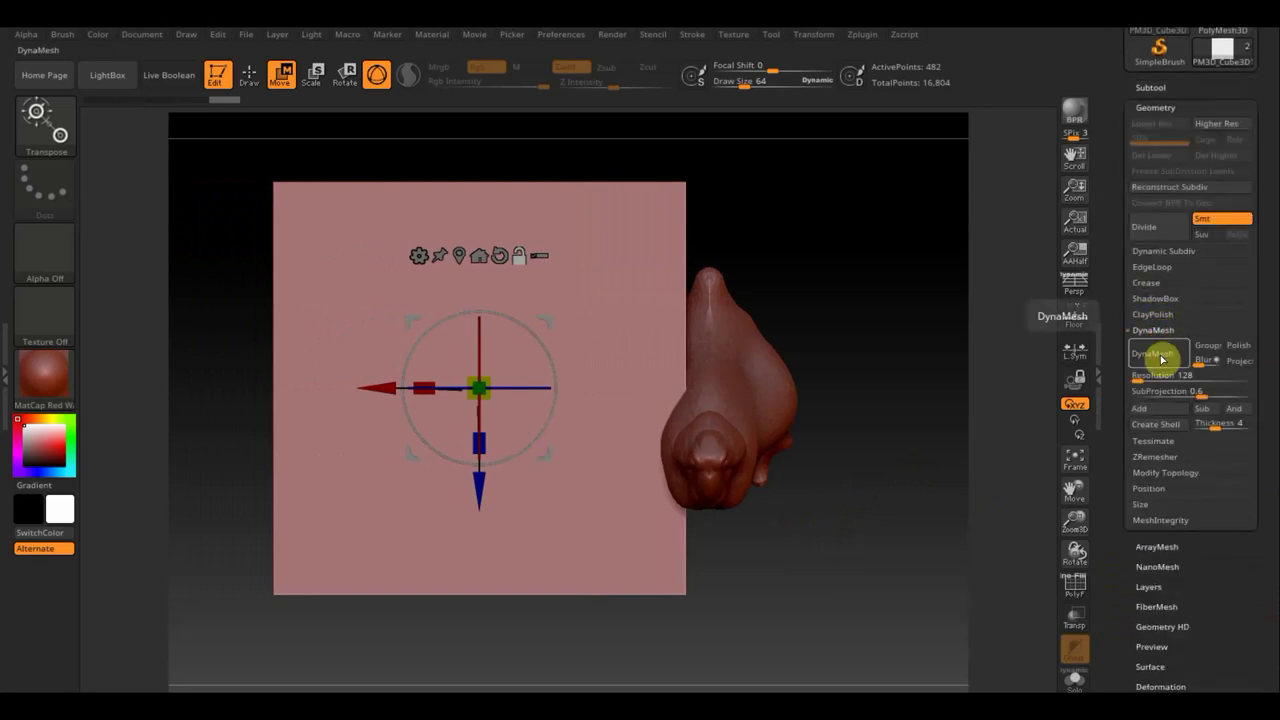
{"action": "left_click", "coordinate": [1144, 377]}
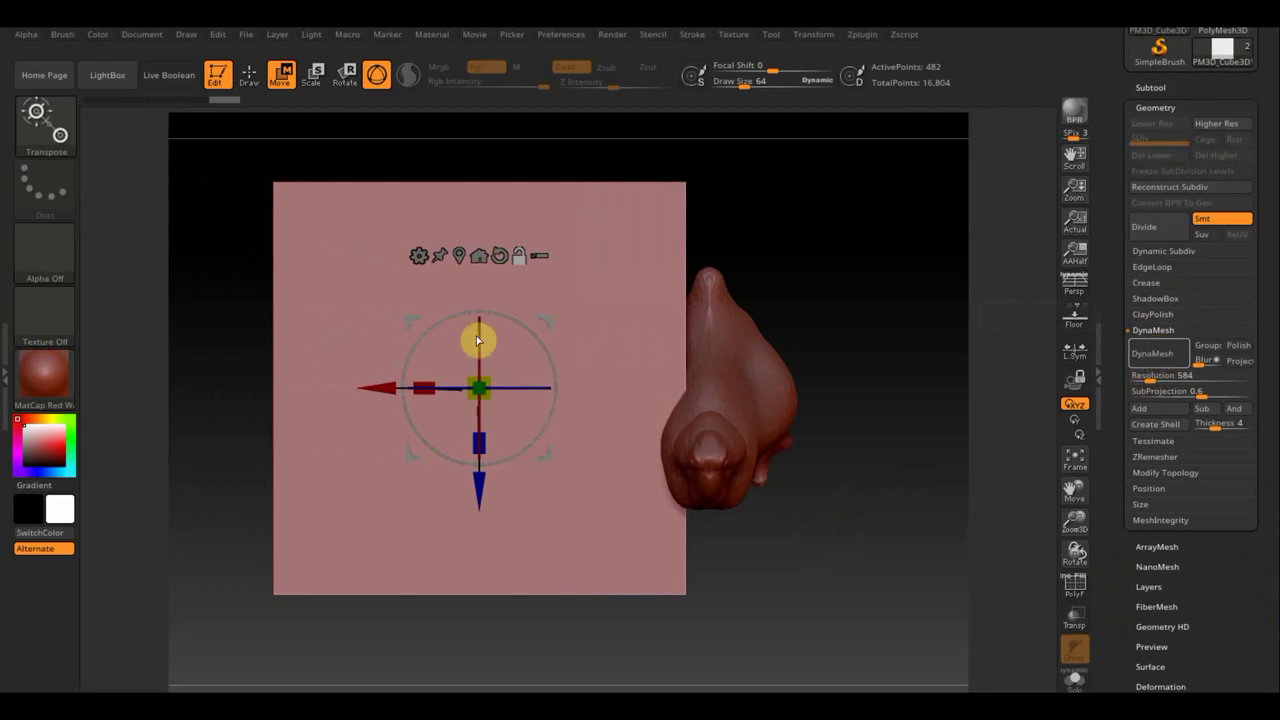
{"action": "left_click", "coordinate": [1081, 593]}
{"action": "left_click", "coordinate": [1081, 593]}
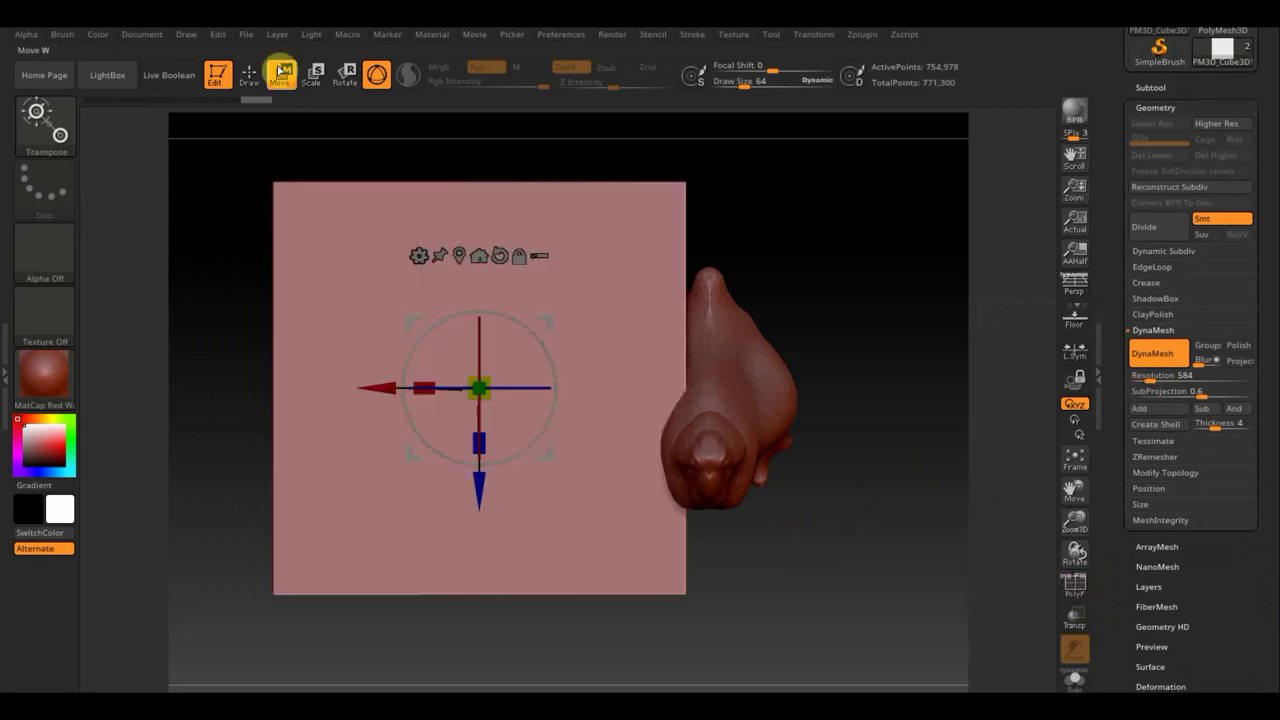
{"action": "left_click", "coordinate": [249, 76]}
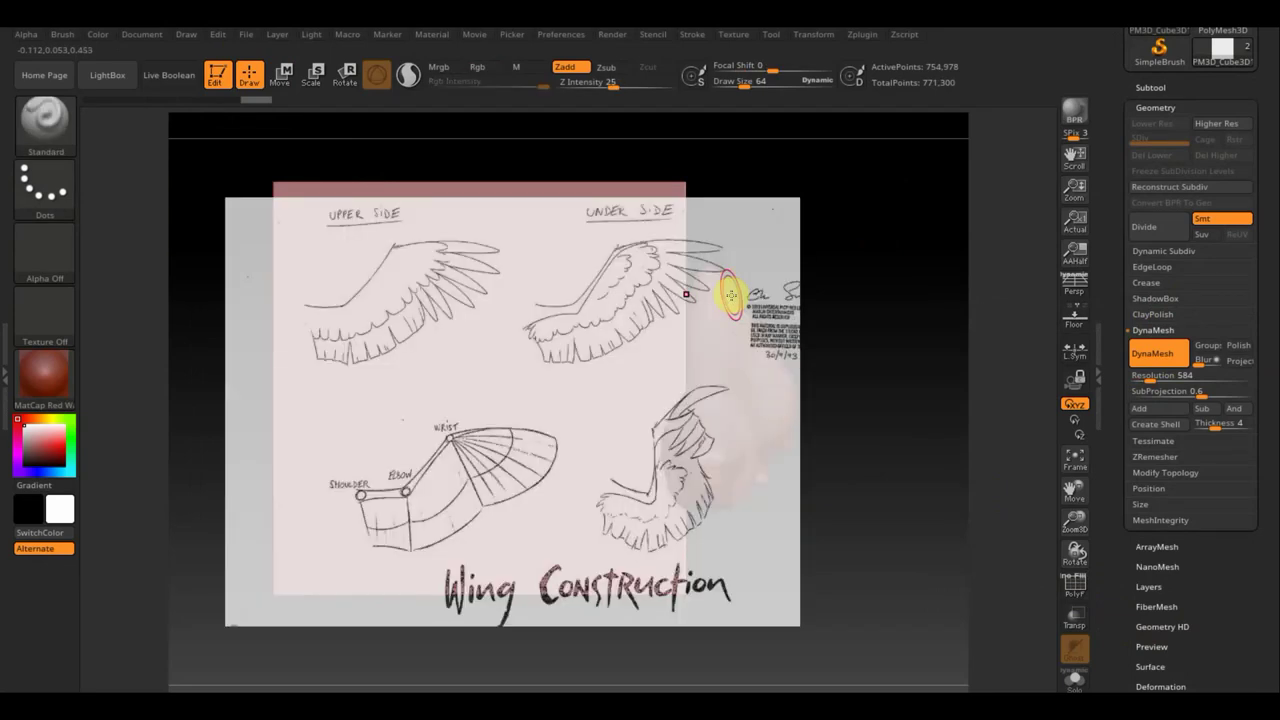
Flip the wing sketch upside down, enlarge it and align the upper-side wing over the plate
{"action": "key", "text": "shift+z"}
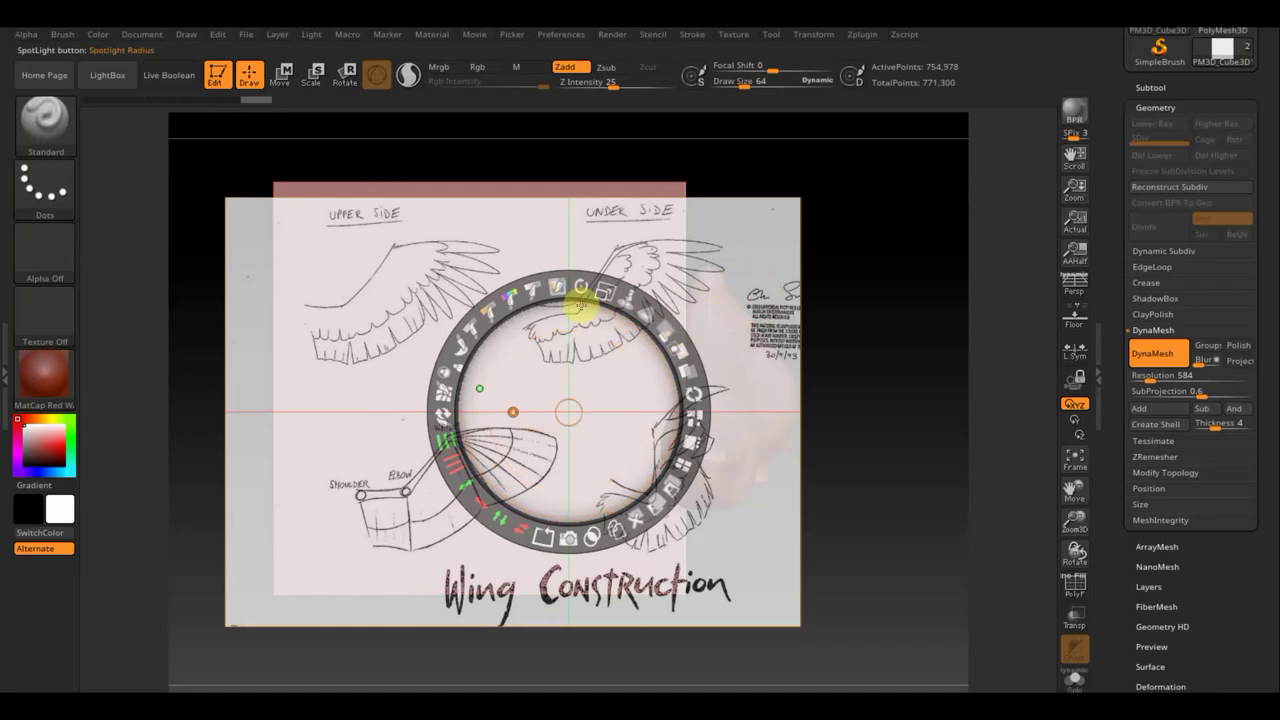
{"action": "left_click_drag", "start_coordinate": [603, 290], "coordinate": [615, 330]}
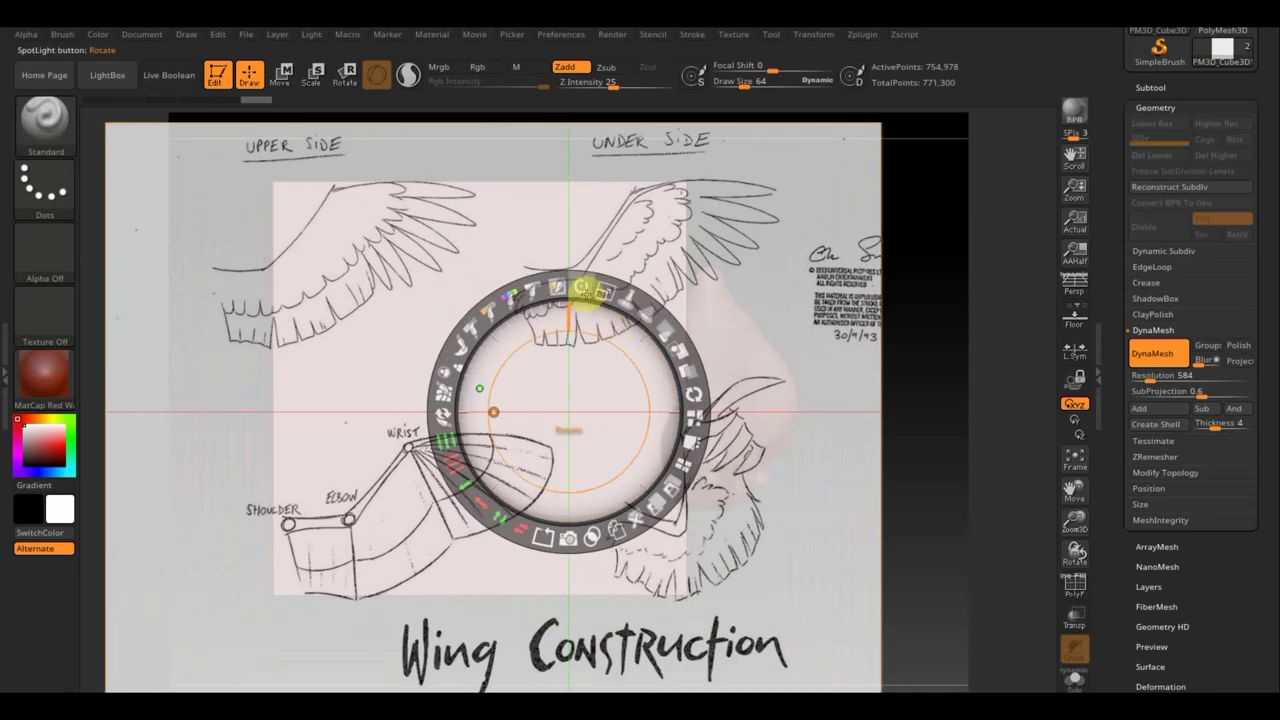
{"action": "mouse_move", "coordinate": [570, 287]}
{"action": "left_mouse_down"}
{"action": "mouse_move", "coordinate": [414, 400]}
{"action": "mouse_move", "coordinate": [491, 534]}
{"action": "mouse_move", "coordinate": [574, 545]}
{"action": "mouse_move", "coordinate": [543, 549]}
{"action": "mouse_move", "coordinate": [557, 565]}
{"action": "left_mouse_up"}
{"action": "mouse_move", "coordinate": [663, 401]}
{"action": "left_mouse_down"}
{"action": "mouse_move", "coordinate": [291, 251]}
{"action": "mouse_move", "coordinate": [418, 253]}
{"action": "left_mouse_up"}
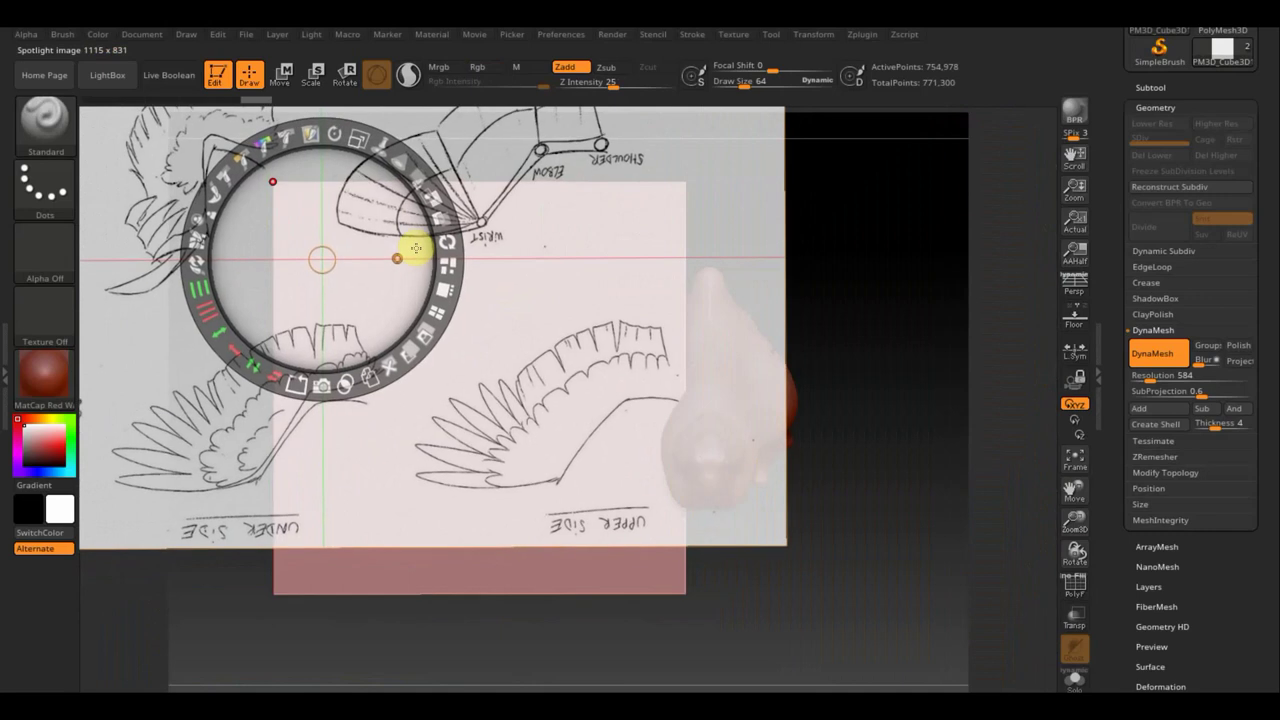
{"action": "left_click_drag", "start_coordinate": [414, 242], "coordinate": [408, 238]}
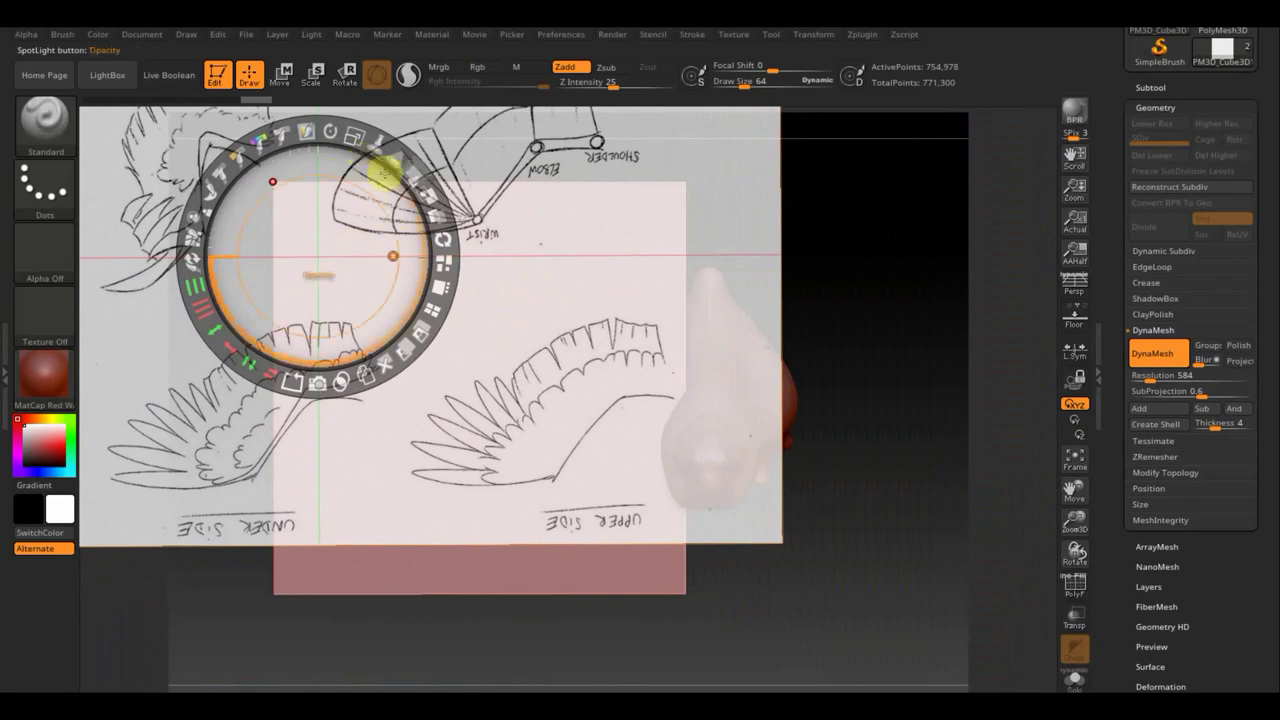
{"action": "left_click", "coordinate": [352, 139]}
{"action": "mouse_move", "coordinate": [352, 139]}
{"action": "left_mouse_down"}
{"action": "mouse_move", "coordinate": [371, 134]}
{"action": "mouse_move", "coordinate": [371, 200]}
{"action": "mouse_move", "coordinate": [314, 191]}
{"action": "left_mouse_up"}
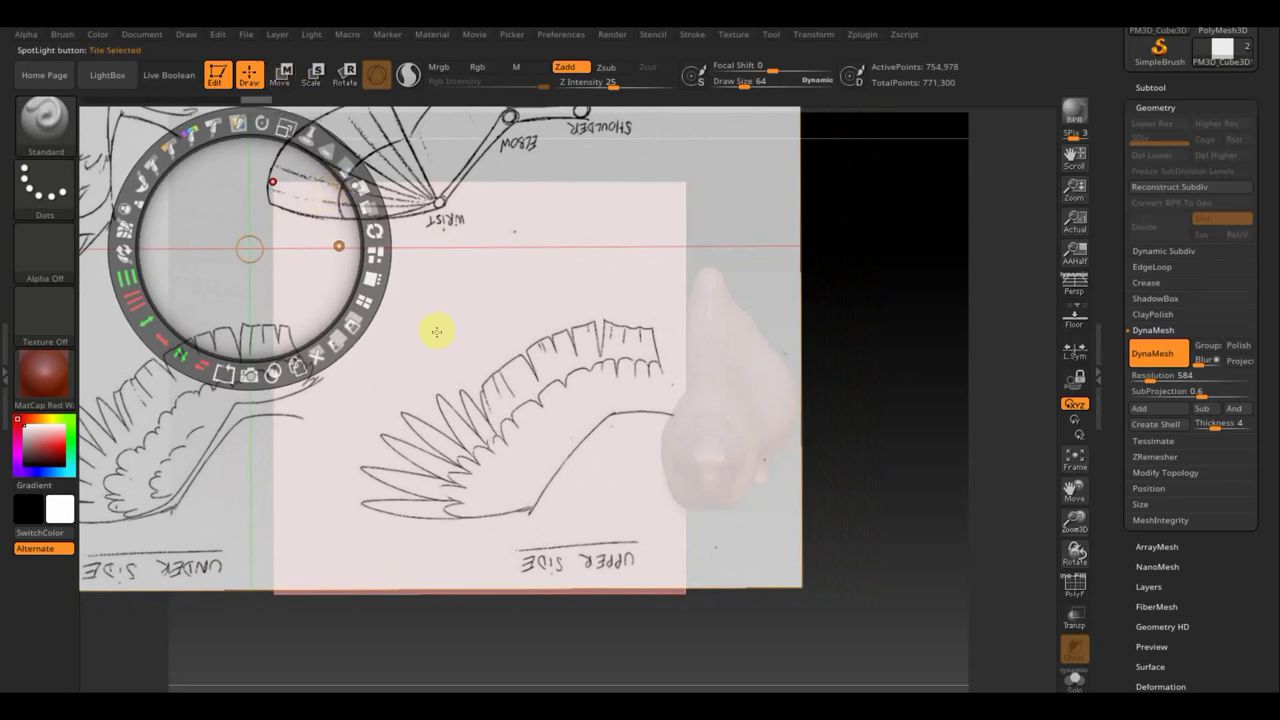
Lock the sketch overlay in place and set Draw Size to 17 for MaskPen
{"action": "key", "text": "z"}
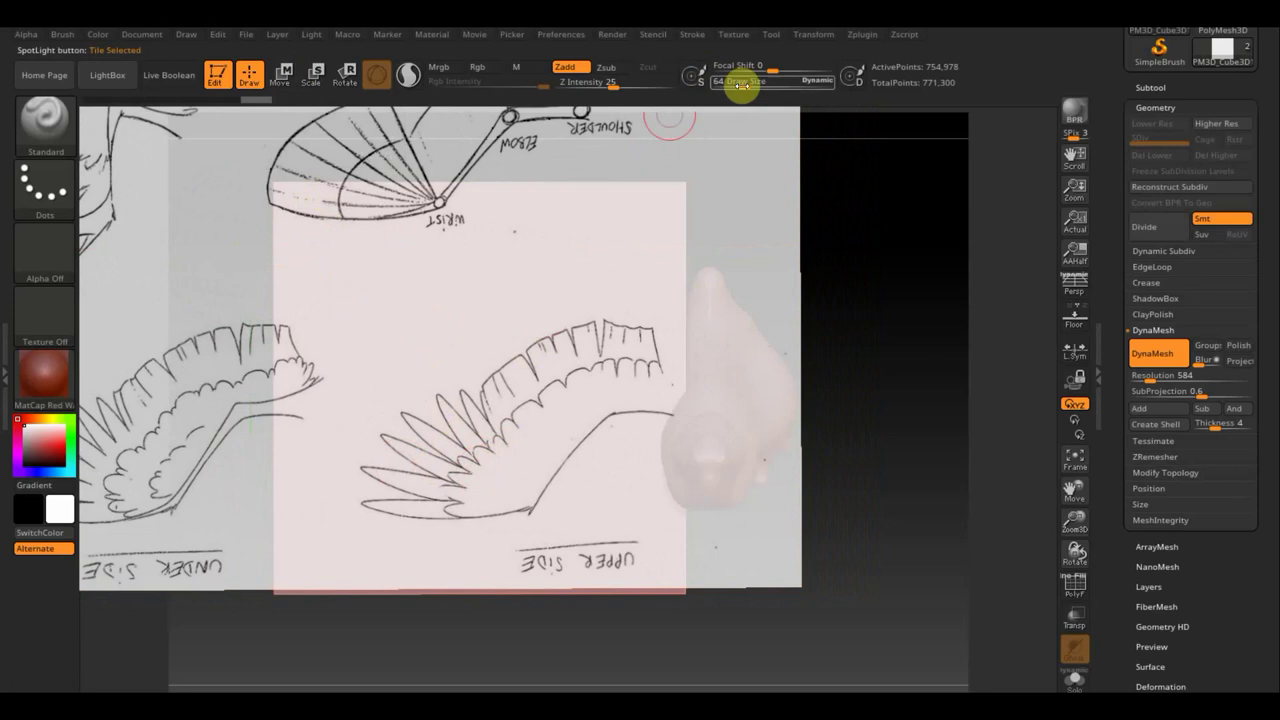
{"action": "left_click_drag", "start_coordinate": [743, 82], "coordinate": [740, 85]}
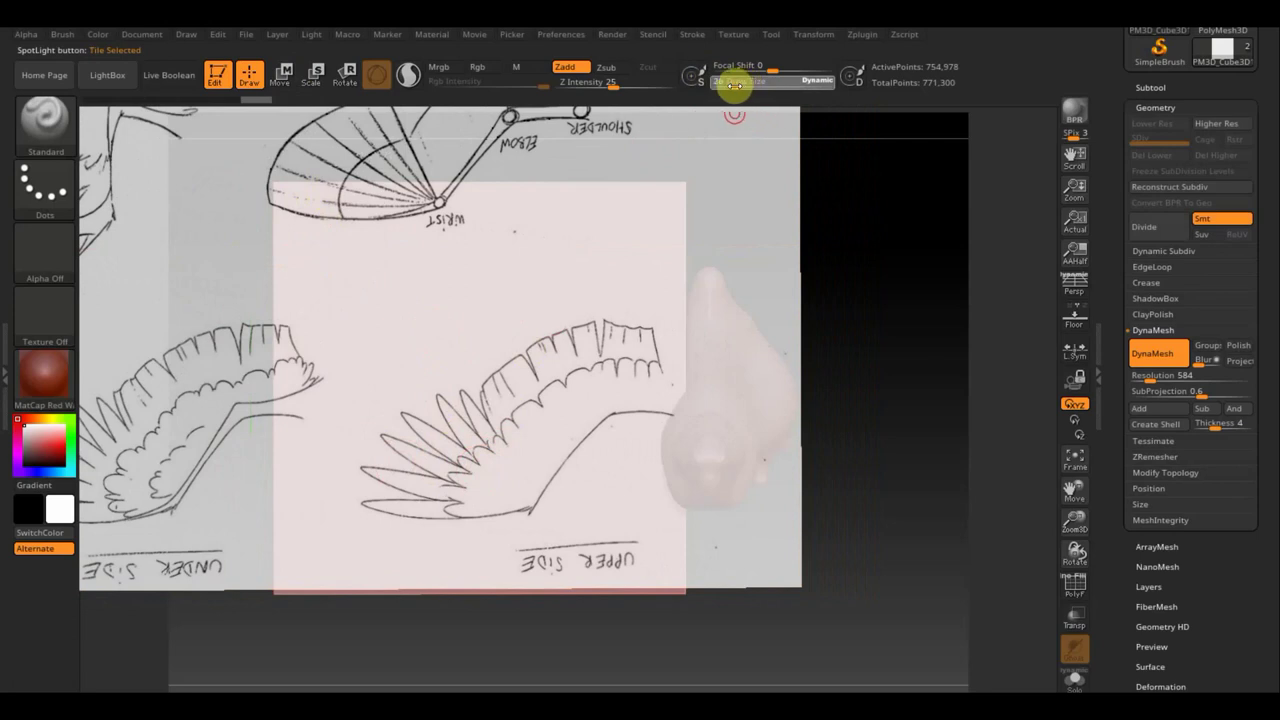
{"action": "left_click_drag", "start_coordinate": [733, 86], "coordinate": [729, 86]}
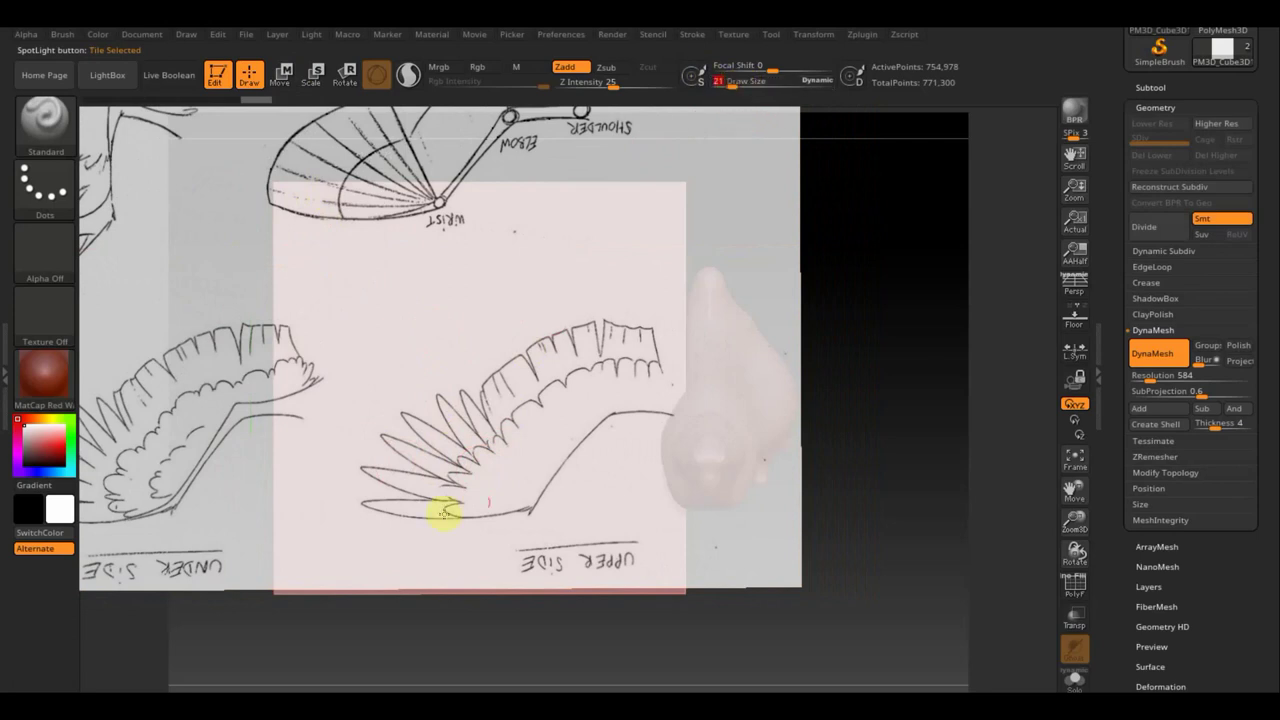
{"action": "left_click", "coordinate": [731, 86]}
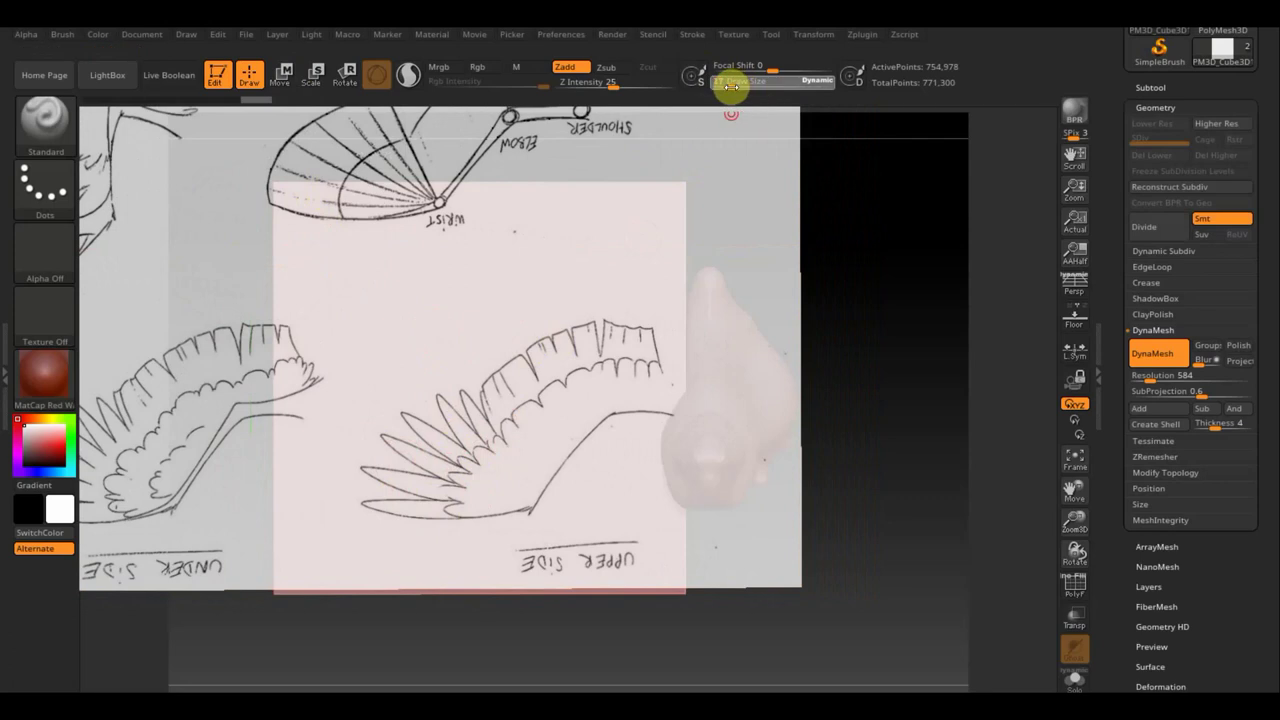
{"action": "left_click_drag", "start_coordinate": [731, 86], "coordinate": [728, 86]}
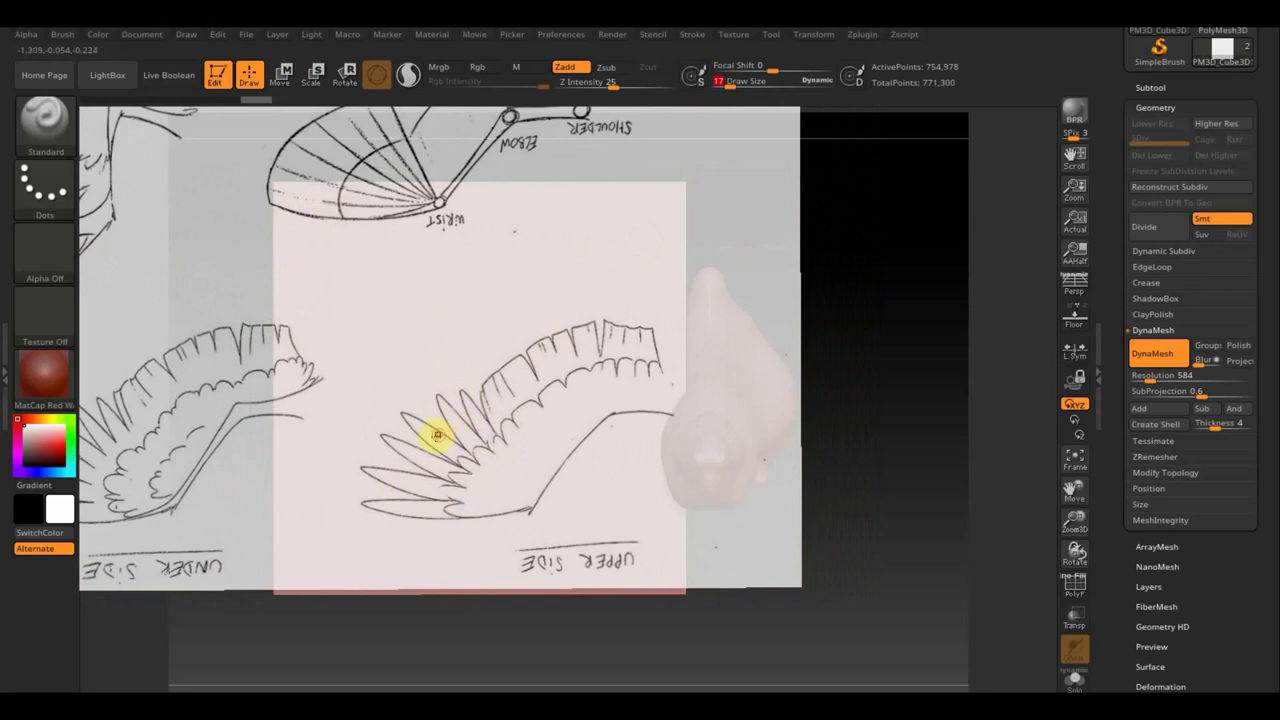
{"action": "key", "text": "ctrl"}
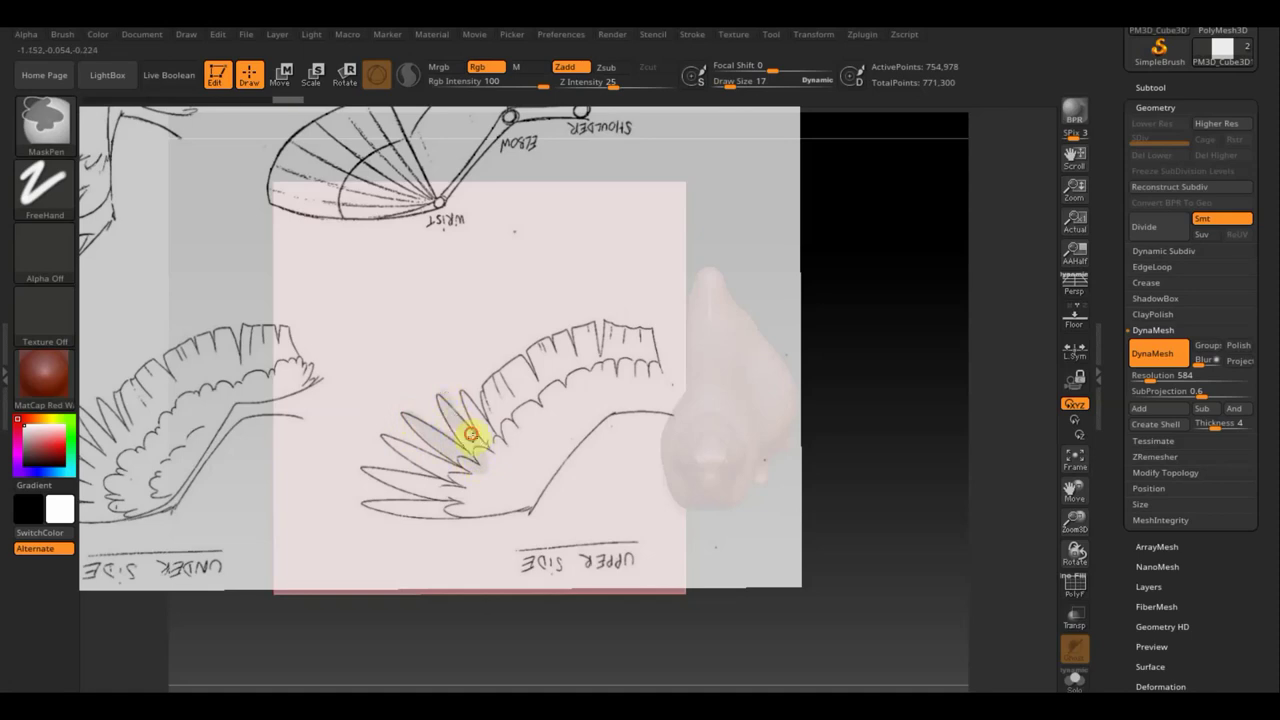
Trace the feathers and broad wing areas with MaskPen, then hide the sketch overlay
{"action": "left_click_drag", "start_coordinate": [489, 449], "coordinate": [474, 420]}
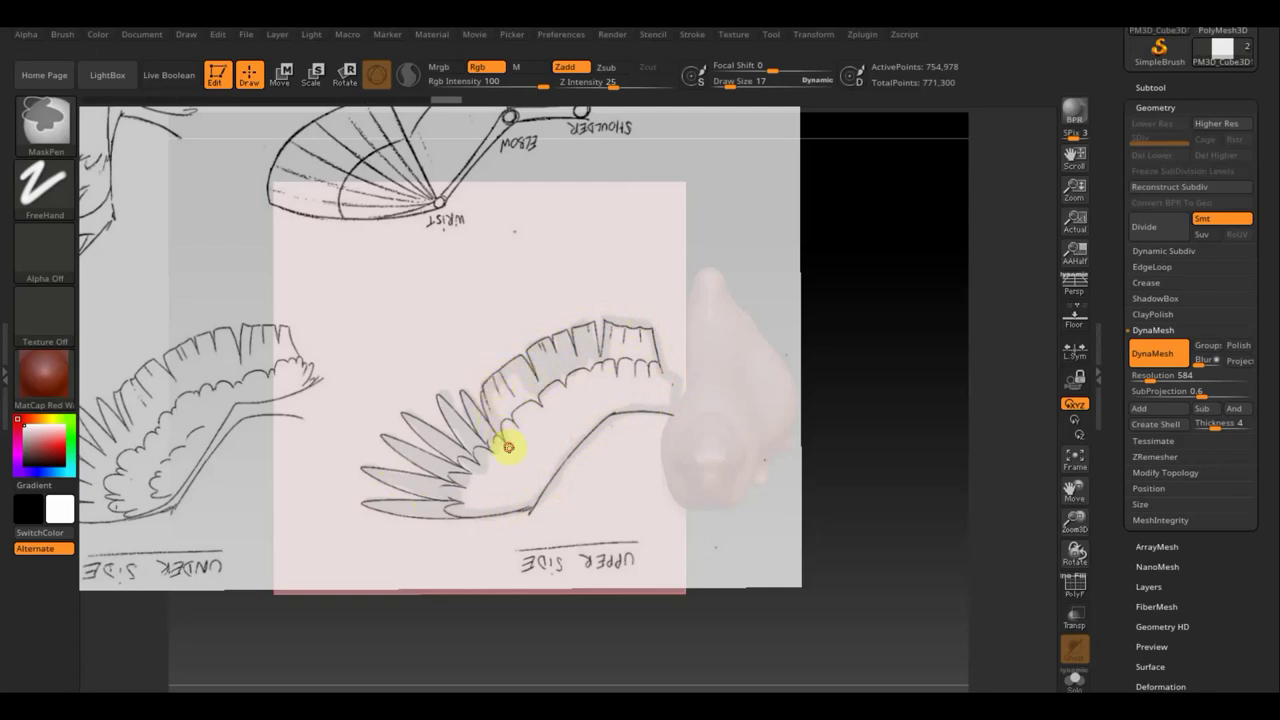
{"action": "left_click_drag", "start_coordinate": [729, 85], "coordinate": [745, 86]}
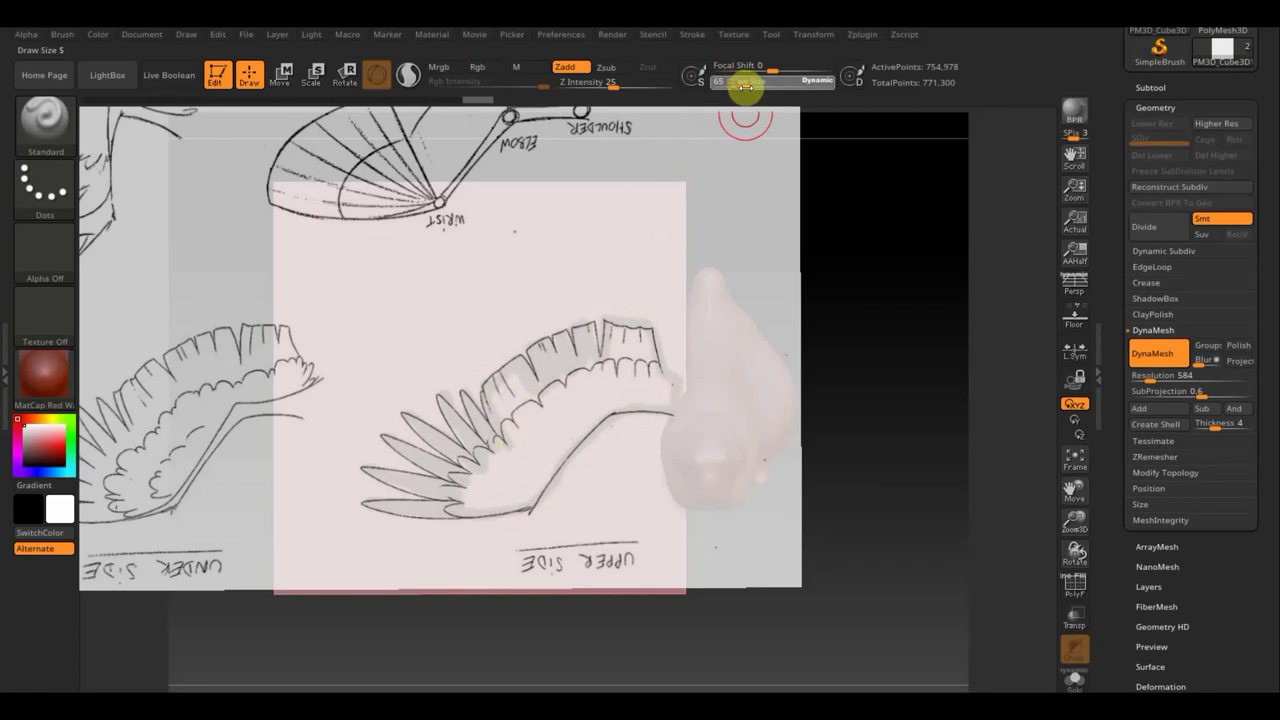
{"action": "key", "text": "ctrl"}
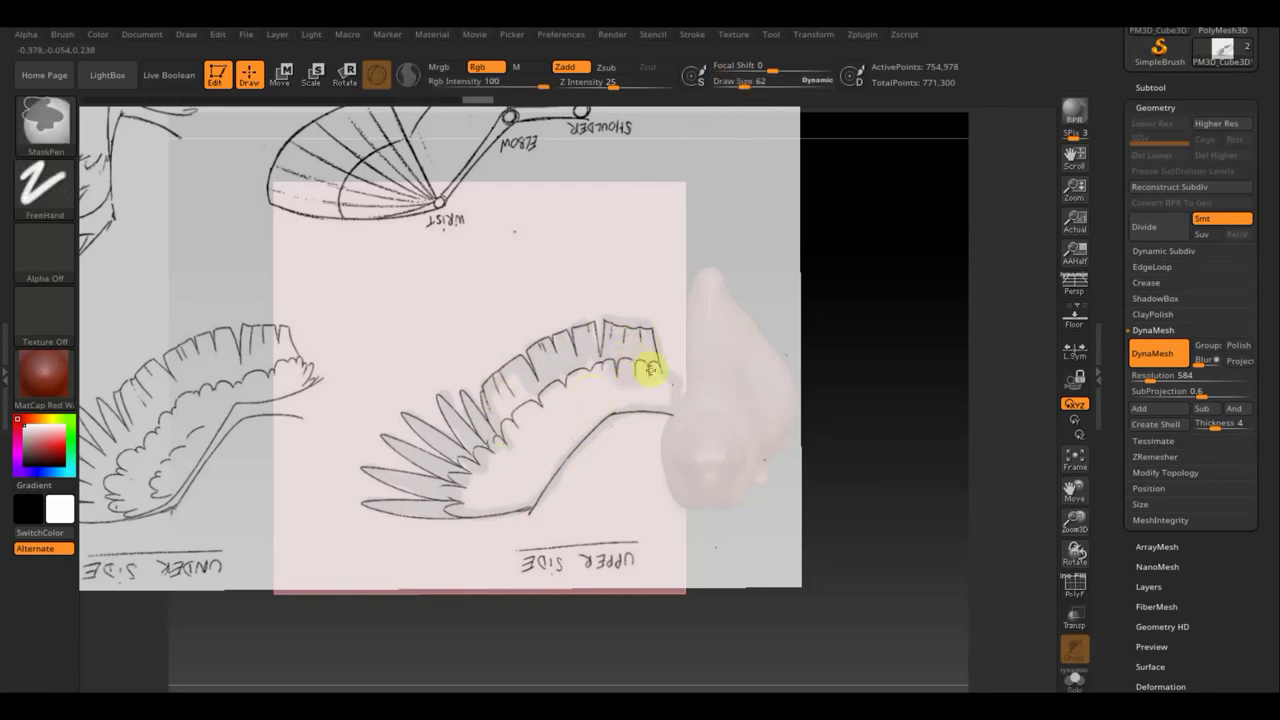
{"action": "left_click_drag", "start_coordinate": [613, 395], "coordinate": [595, 389], "text": "ctrl"}
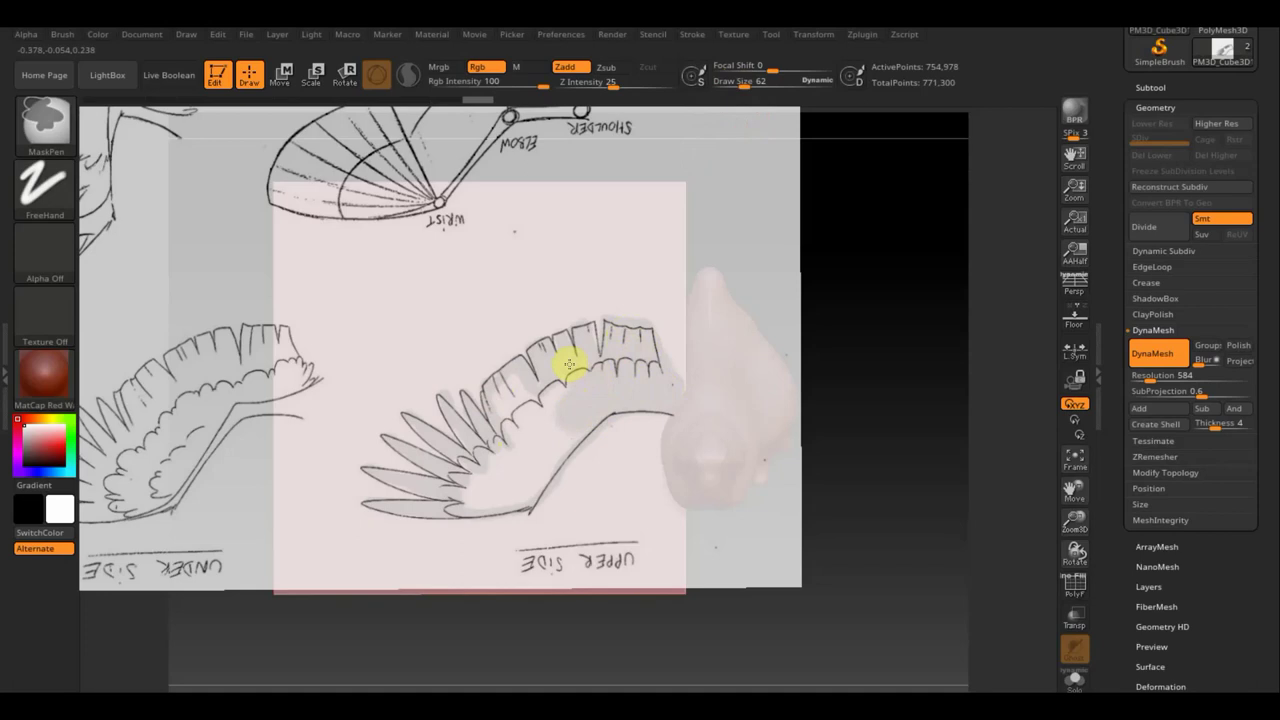
{"action": "left_click_drag", "start_coordinate": [508, 380], "coordinate": [517, 454], "text": "ctrl"}
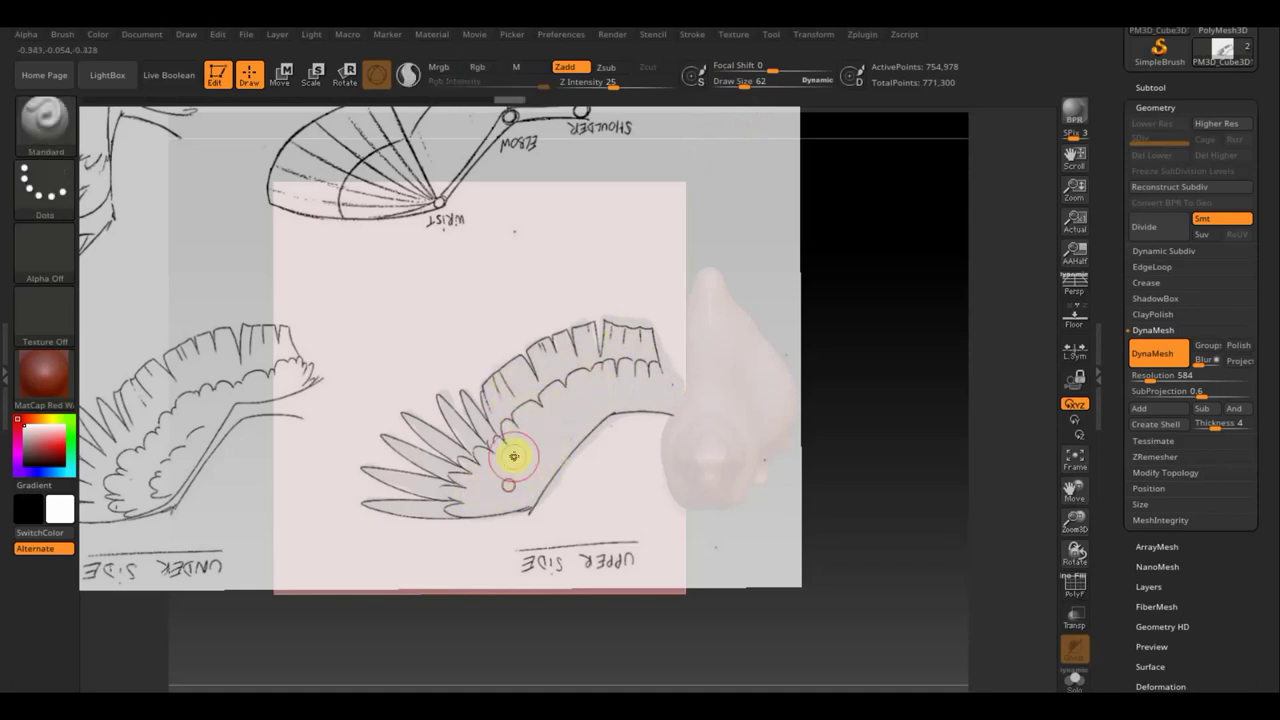
{"action": "left_click_drag", "start_coordinate": [511, 451], "coordinate": [491, 449], "text": "ctrl"}
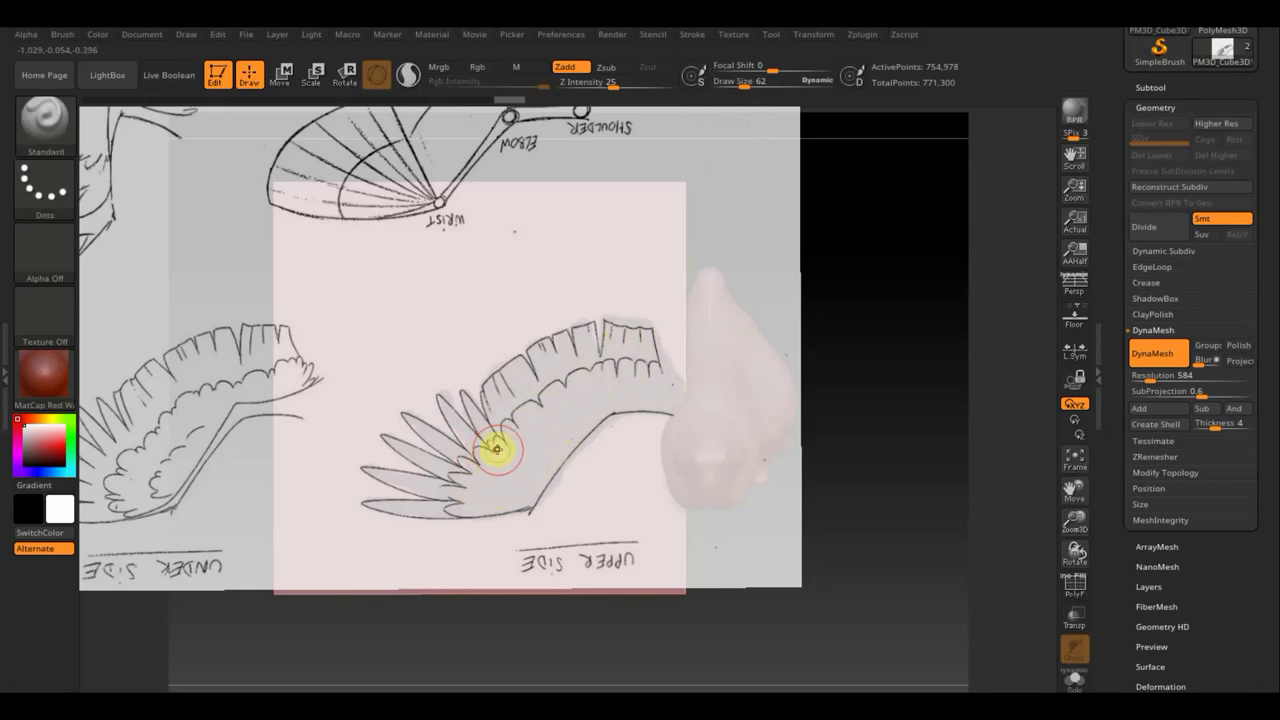
{"action": "key", "text": "shift+z"}
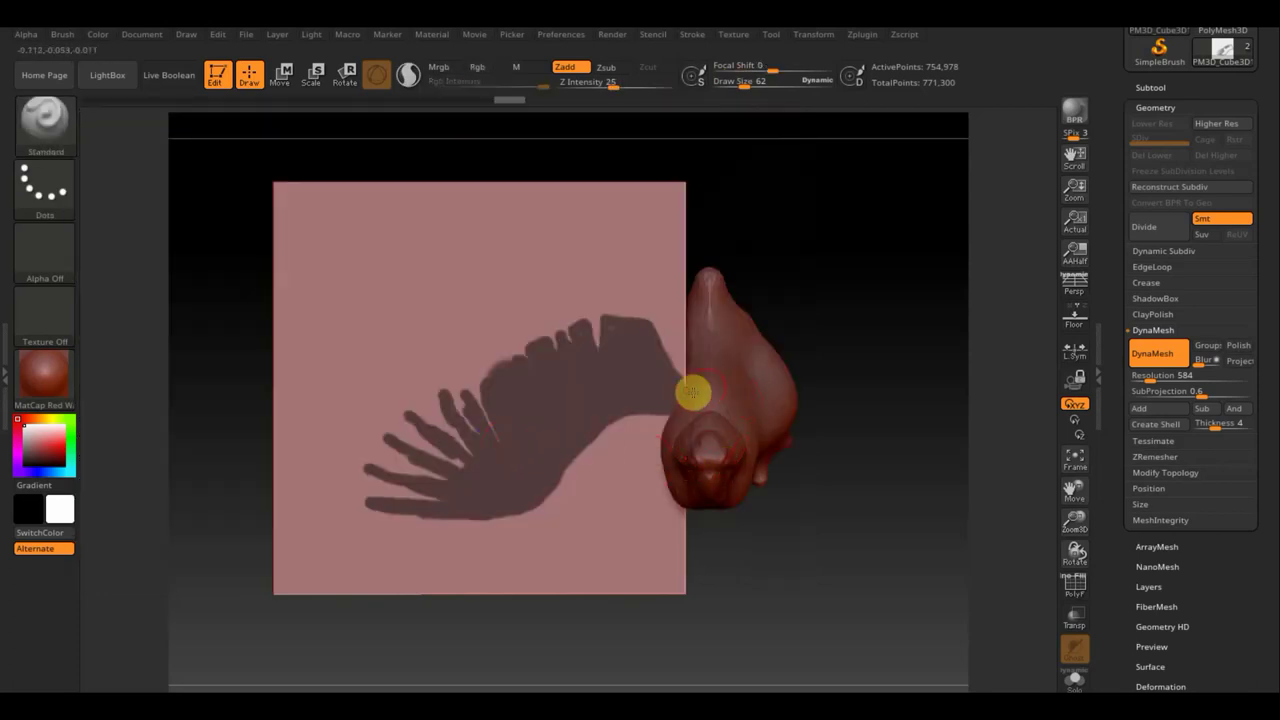
Zoom in to frame the wing mask and lower Draw Size to 21, then 15
{"action": "left_click_drag", "start_coordinate": [742, 85], "coordinate": [737, 86]}
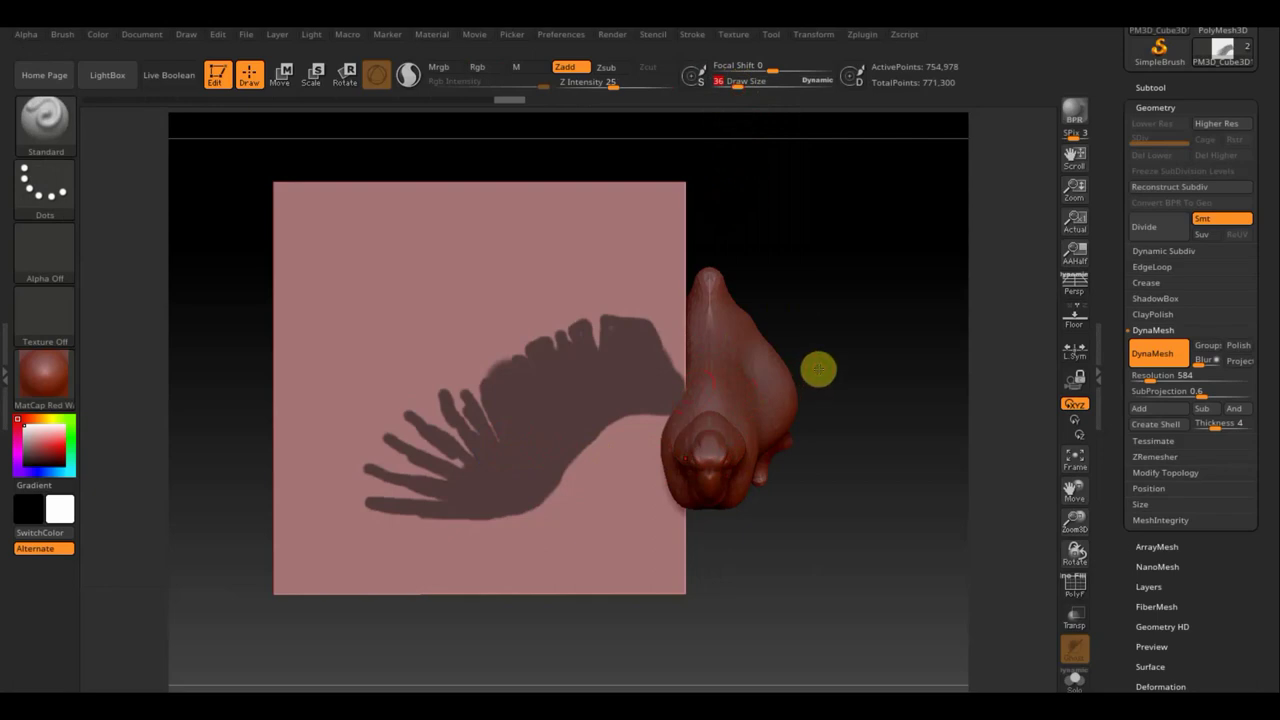
{"action": "right_click_drag", "start_coordinate": [818, 370], "coordinate": [843, 448], "text": "ctrl"}
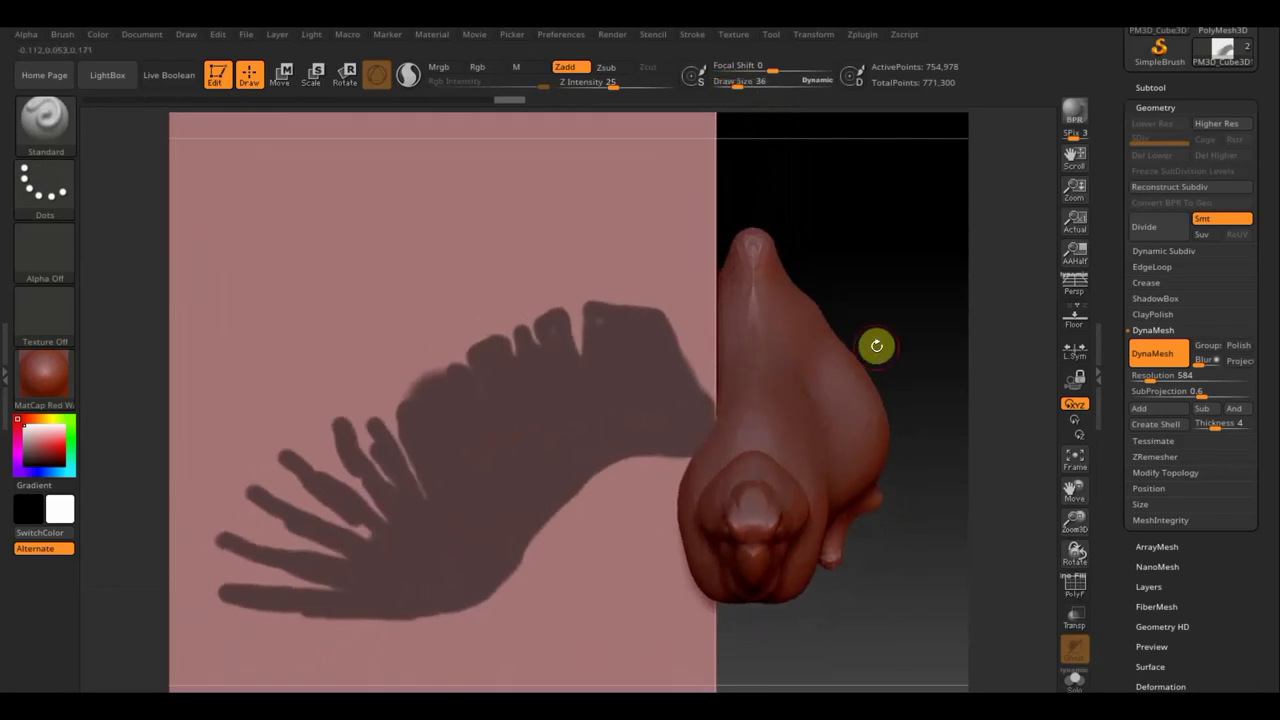
{"action": "right_click_drag", "start_coordinate": [876, 345], "coordinate": [940, 303], "text": "alt"}
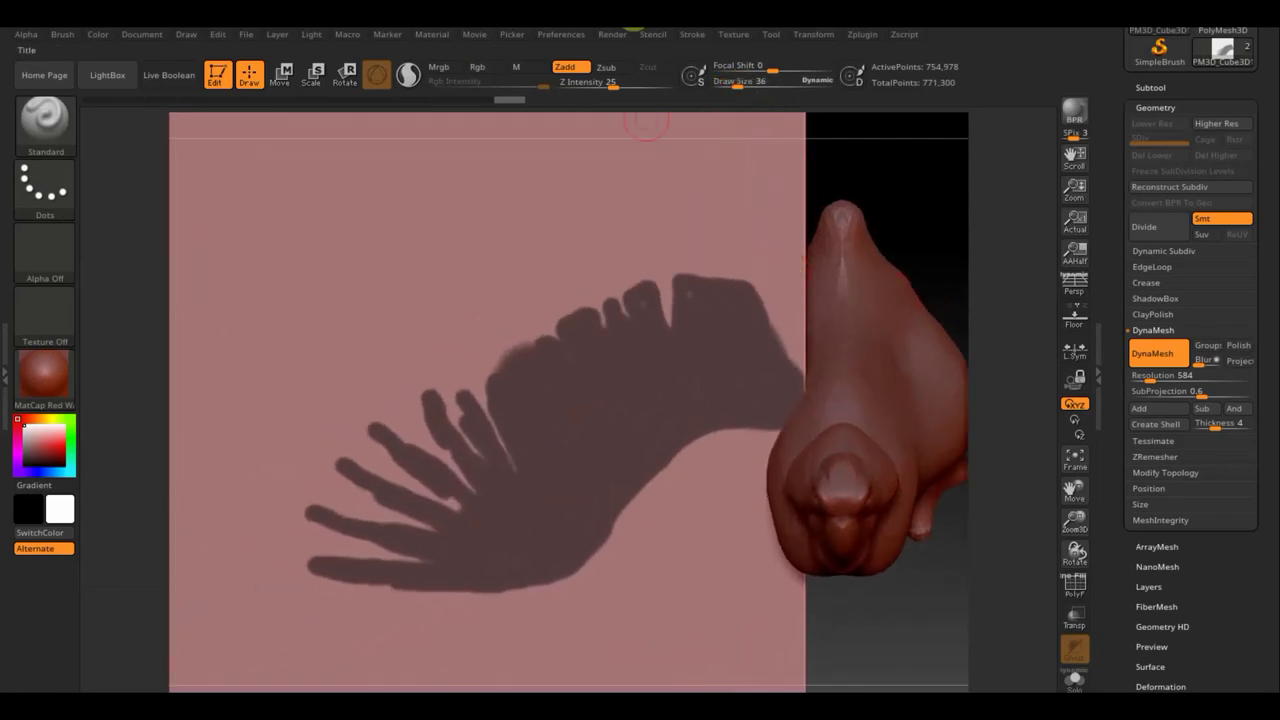
{"action": "left_click", "coordinate": [737, 86]}
{"action": "type", "text": "21"}
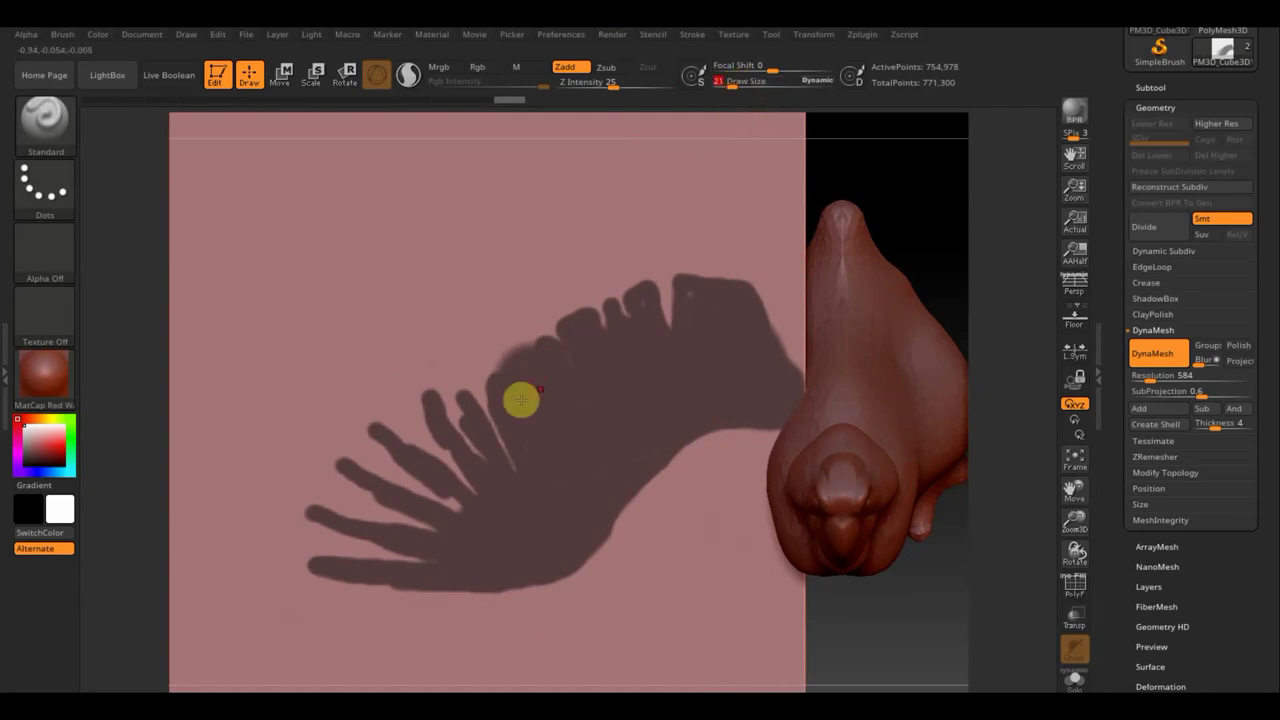
{"action": "key", "text": "ctrl"}
Add two feather tips to the mask and trim one feather to a thin line
{"action": "left_click_drag", "start_coordinate": [377, 437], "coordinate": [396, 446]}
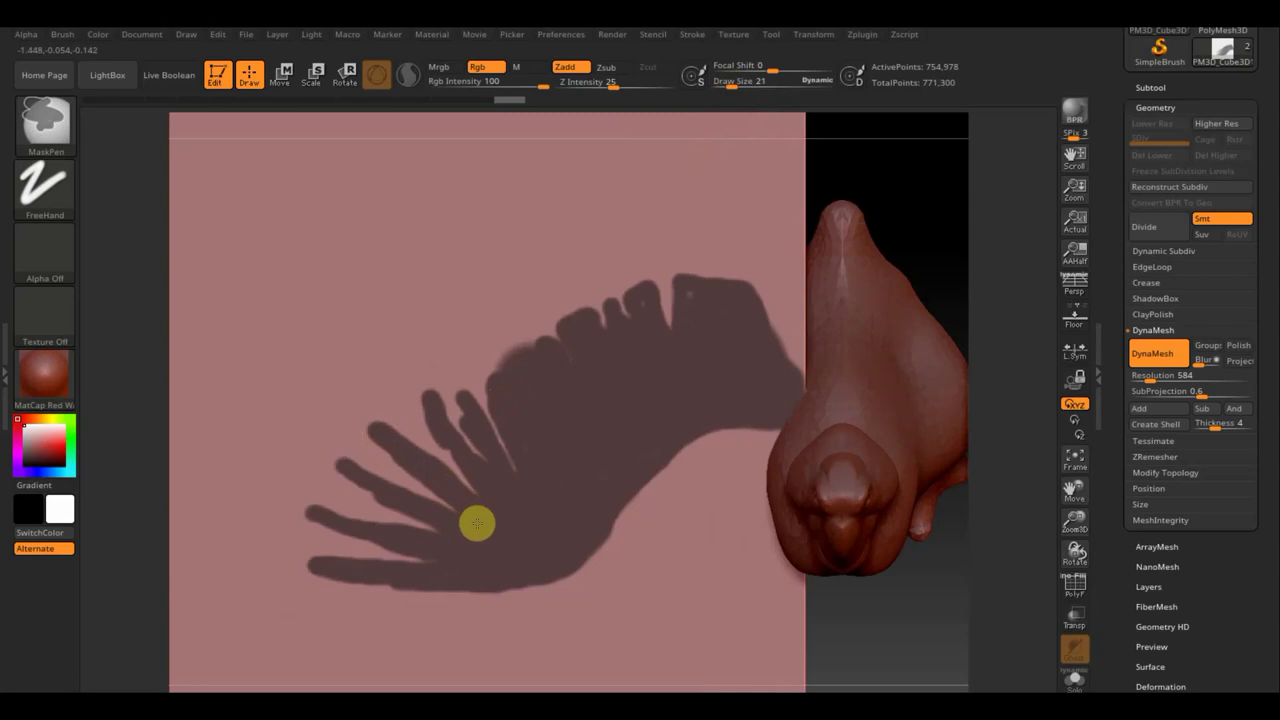
{"action": "left_click_drag", "start_coordinate": [340, 476], "coordinate": [401, 506]}
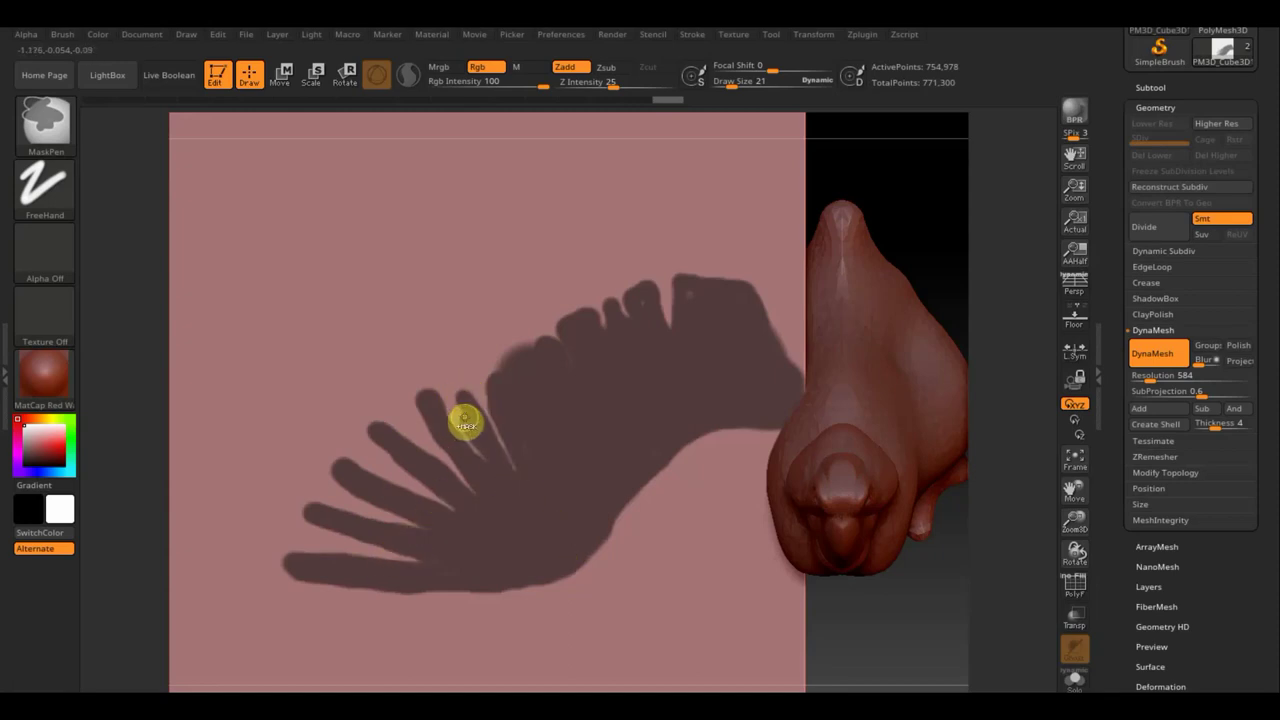
{"action": "mouse_move", "coordinate": [466, 423]}
{"action": "left_mouse_down"}
{"action": "mouse_move", "coordinate": [457, 394]}
{"action": "mouse_move", "coordinate": [497, 459]}
{"action": "mouse_move", "coordinate": [474, 409]}
{"action": "mouse_move", "coordinate": [489, 449]}
{"action": "mouse_move", "coordinate": [466, 416]}
{"action": "mouse_move", "coordinate": [494, 457]}
{"action": "mouse_move", "coordinate": [497, 400]}
{"action": "mouse_move", "coordinate": [517, 500]}
{"action": "mouse_move", "coordinate": [494, 383]}
{"action": "mouse_move", "coordinate": [497, 446]}
{"action": "mouse_move", "coordinate": [497, 384]}
{"action": "mouse_move", "coordinate": [486, 411]}
{"action": "mouse_move", "coordinate": [506, 480]}
{"action": "mouse_move", "coordinate": [513, 385]}
{"action": "mouse_move", "coordinate": [480, 477]}
{"action": "mouse_move", "coordinate": [440, 423]}
{"action": "left_mouse_up"}
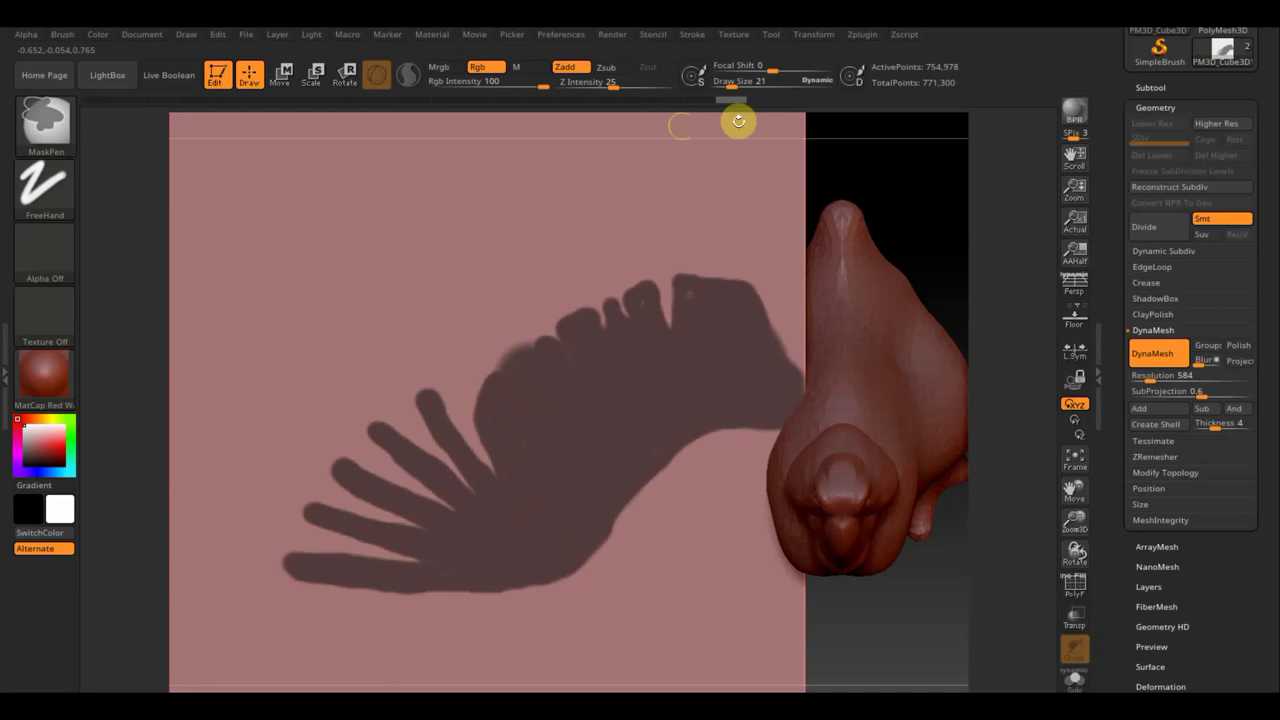
{"action": "left_click", "coordinate": [733, 86]}
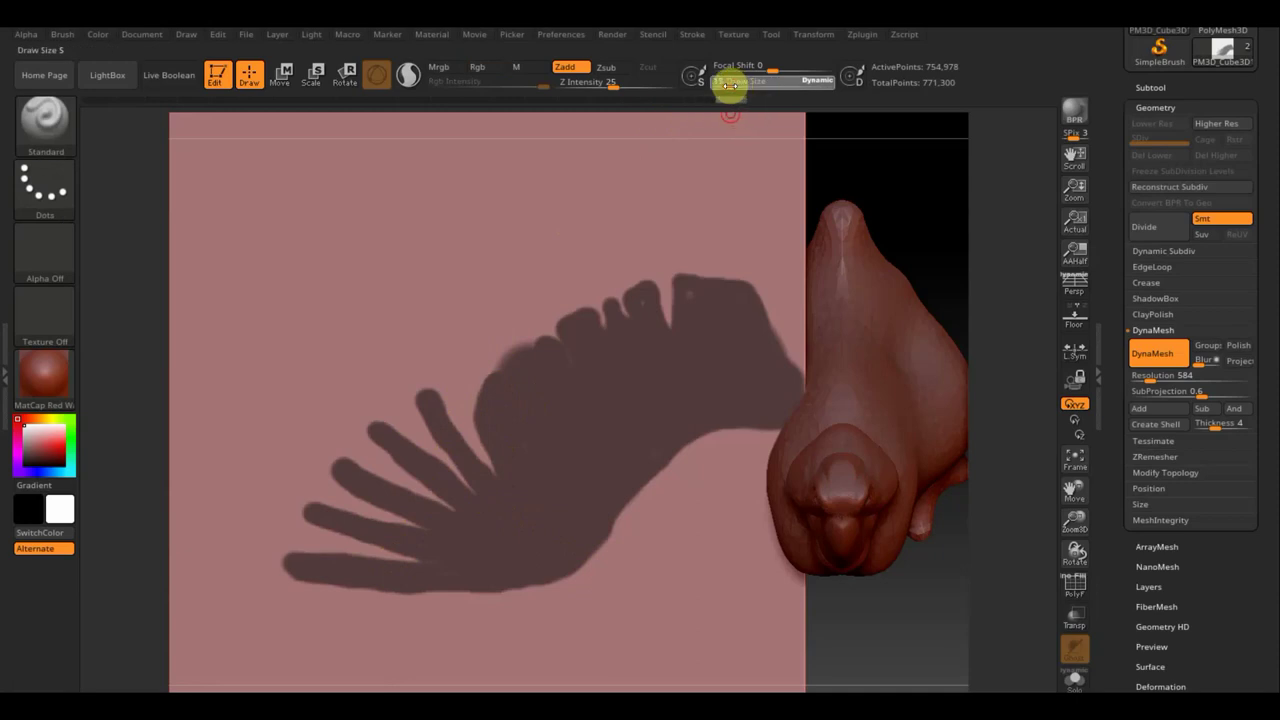
Touch up the mask between the feathers and along the lowest finger's underside
{"action": "key", "text": "ctrl"}
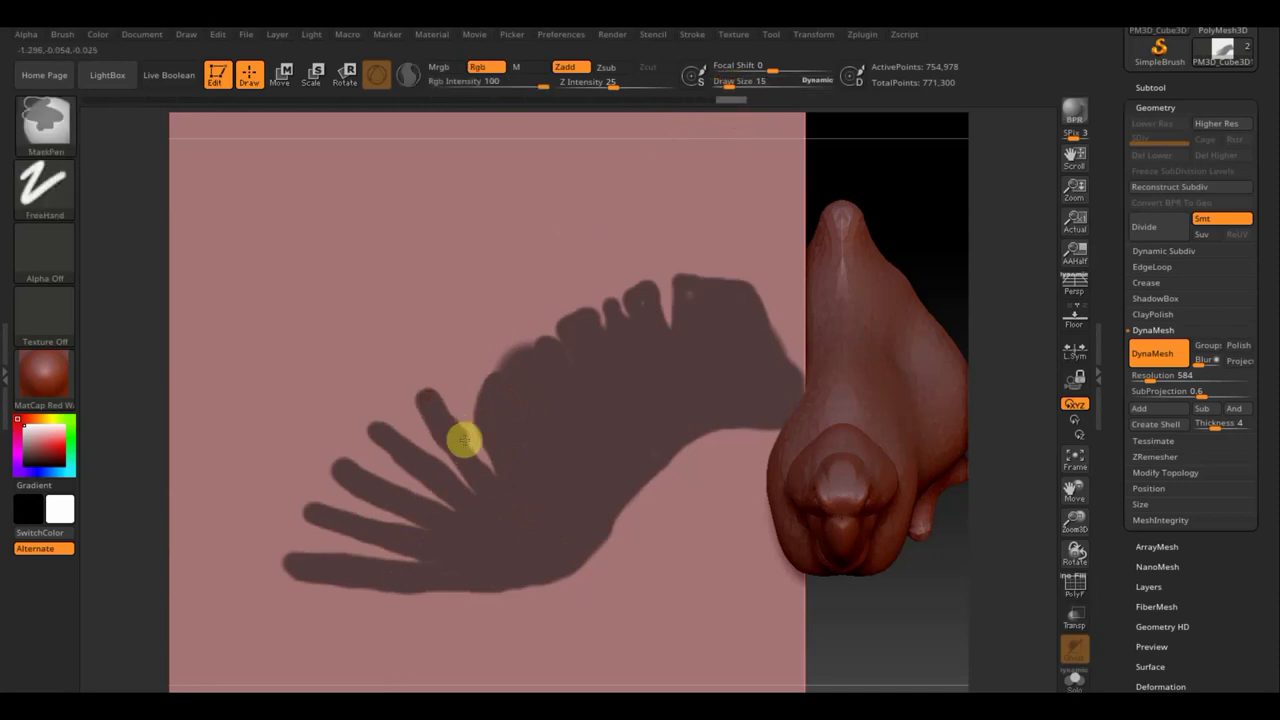
{"action": "left_click_drag", "start_coordinate": [464, 440], "coordinate": [491, 494], "text": "ctrl"}
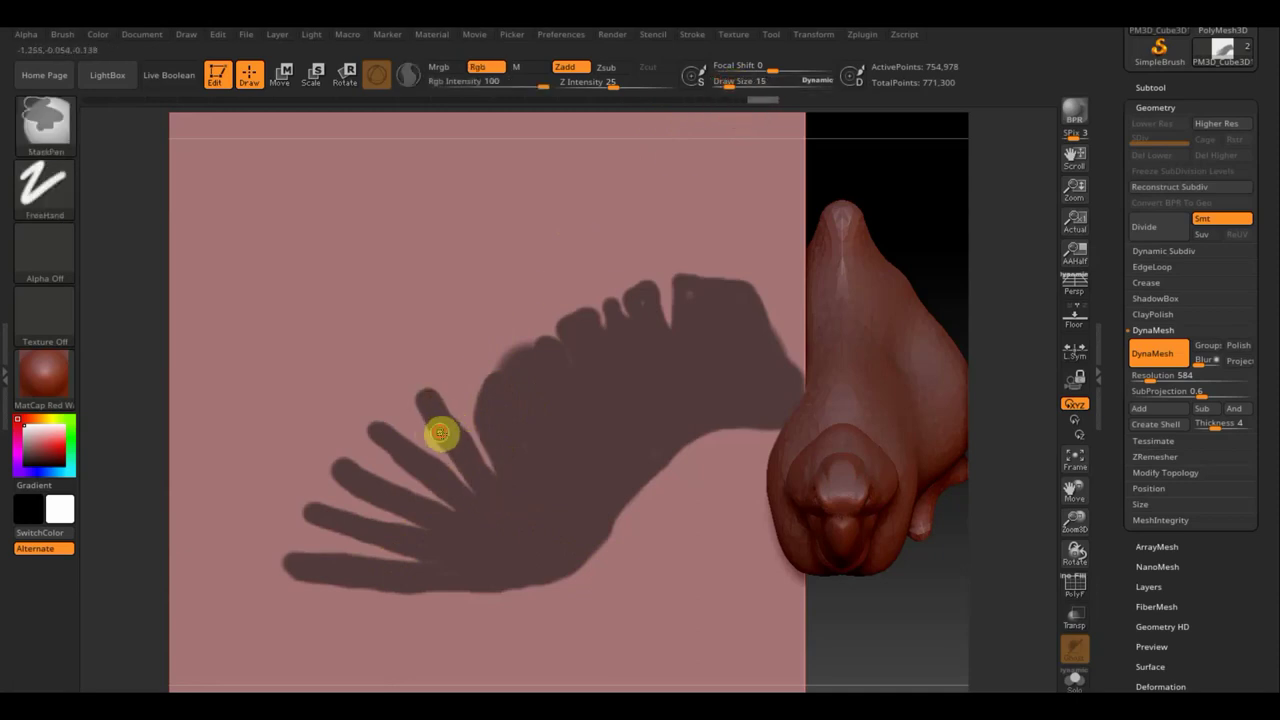
{"action": "mouse_move", "coordinate": [417, 463]}
{"action": "left_mouse_down", "text": "ctrl"}
{"action": "mouse_move", "coordinate": [374, 434]}
{"action": "mouse_move", "coordinate": [423, 389]}
{"action": "mouse_move", "coordinate": [471, 423]}
{"action": "mouse_move", "coordinate": [400, 371]}
{"action": "left_mouse_up", "text": "ctrl"}
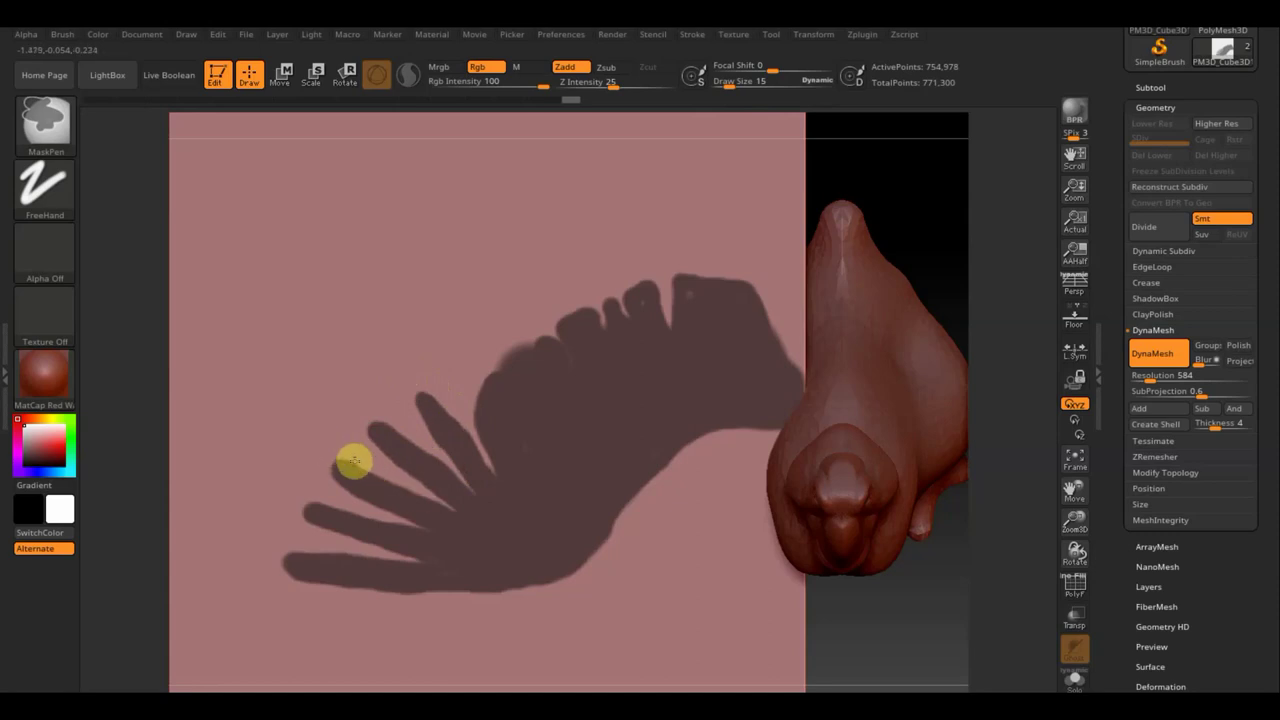
{"action": "left_click_drag", "start_coordinate": [336, 456], "coordinate": [389, 503], "text": "ctrl"}
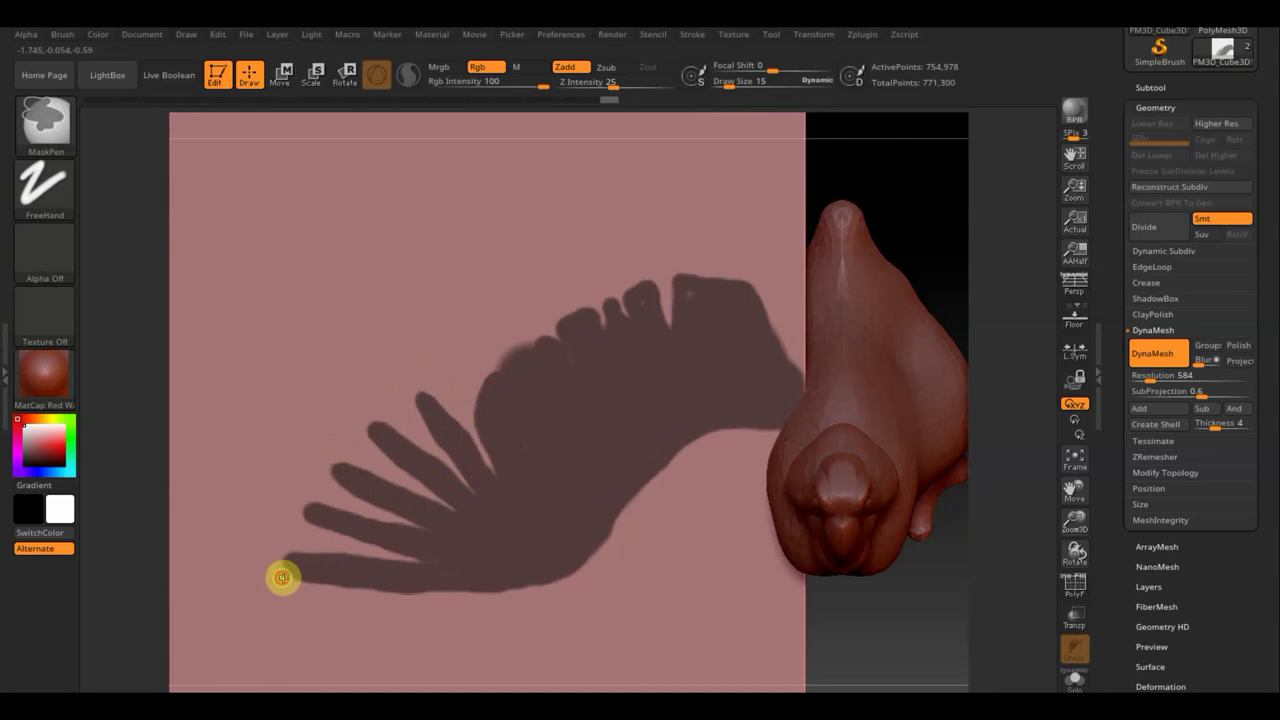
{"action": "mouse_move", "coordinate": [282, 577]}
{"action": "left_mouse_down", "text": "ctrl"}
{"action": "mouse_move", "coordinate": [340, 594]}
{"action": "mouse_move", "coordinate": [554, 577]}
{"action": "left_mouse_up", "text": "ctrl"}
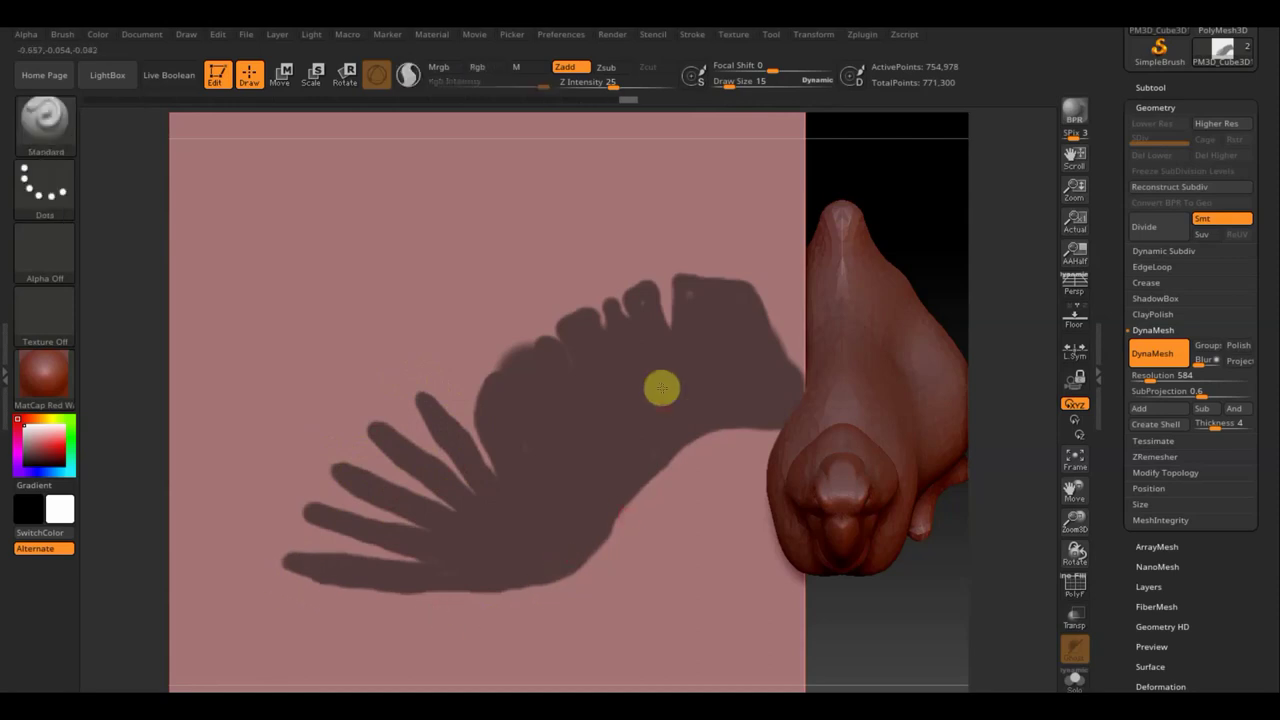
Refine the mask at the hump and top notches, and tidy its lower edge
{"action": "key", "text": "ctrl"}
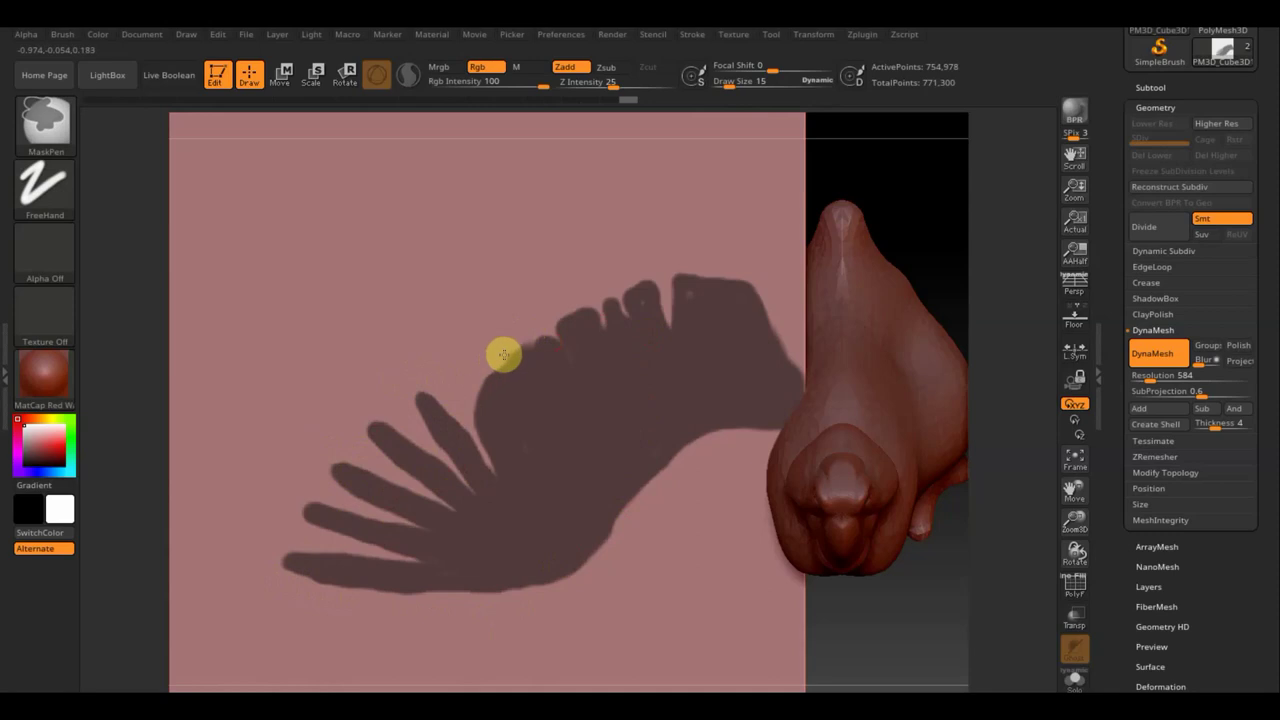
{"action": "left_click_drag", "start_coordinate": [536, 332], "coordinate": [551, 323], "text": "ctrl"}
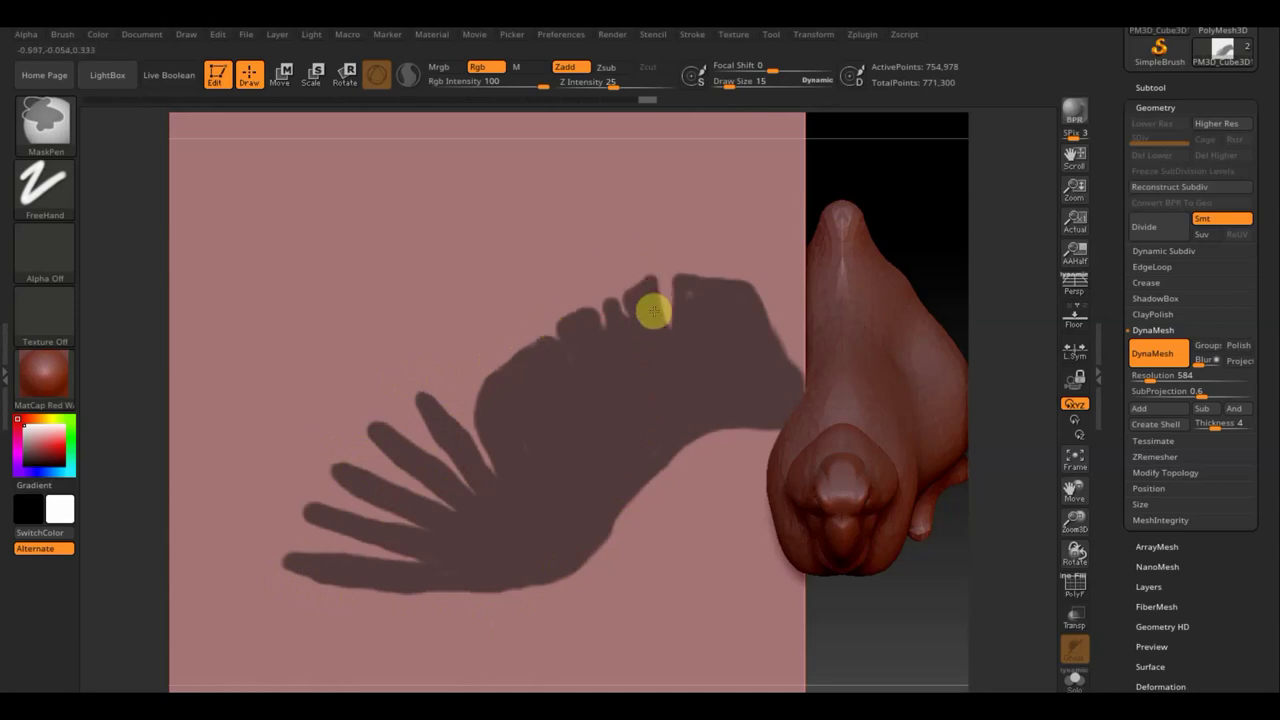
{"action": "left_click_drag", "start_coordinate": [654, 306], "coordinate": [646, 297], "text": "ctrl"}
{"action": "left_click_drag", "start_coordinate": [654, 343], "coordinate": [684, 290], "text": "ctrl"}
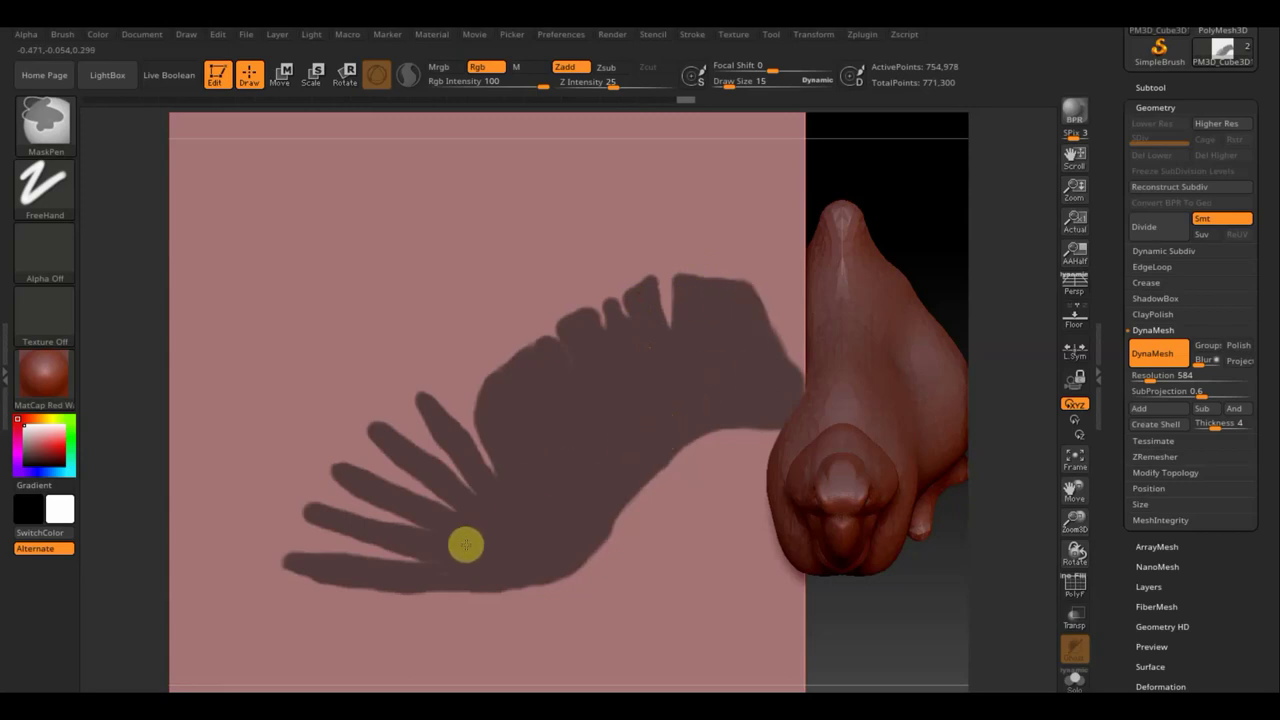
{"action": "left_click_drag", "start_coordinate": [443, 561], "coordinate": [537, 557]}
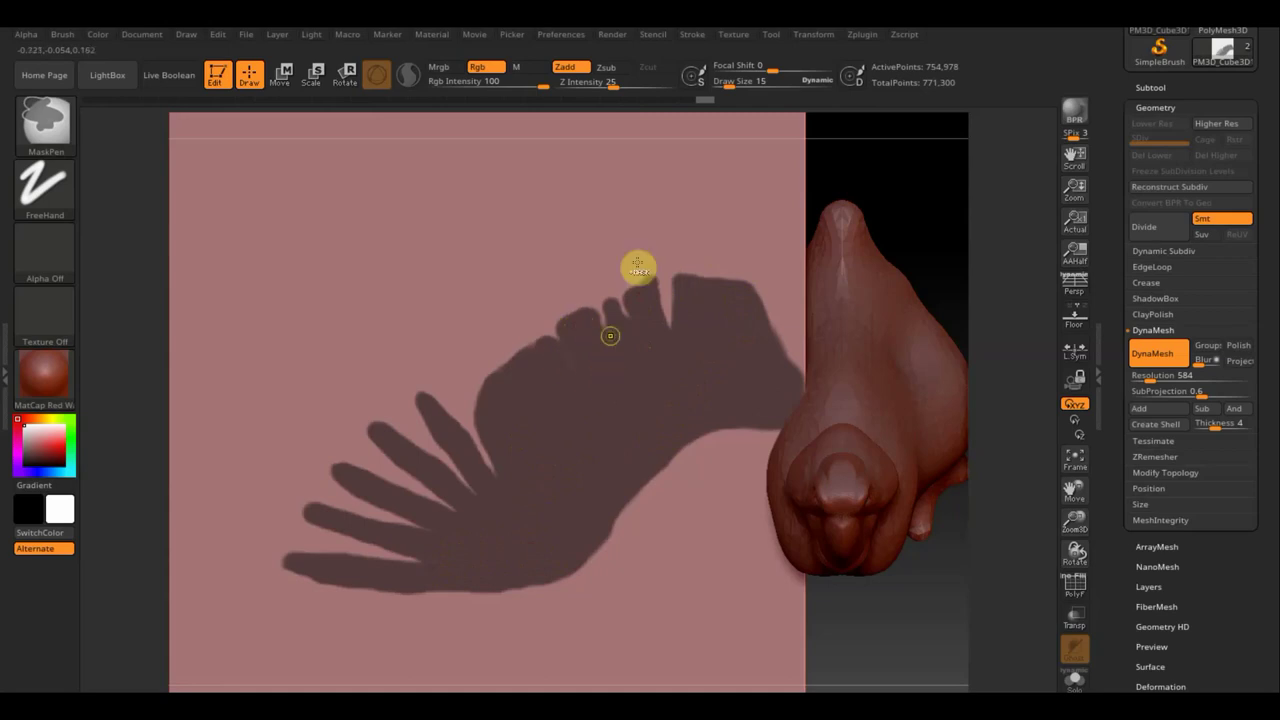
{"action": "left_click_drag", "start_coordinate": [738, 84], "coordinate": [724, 84]}
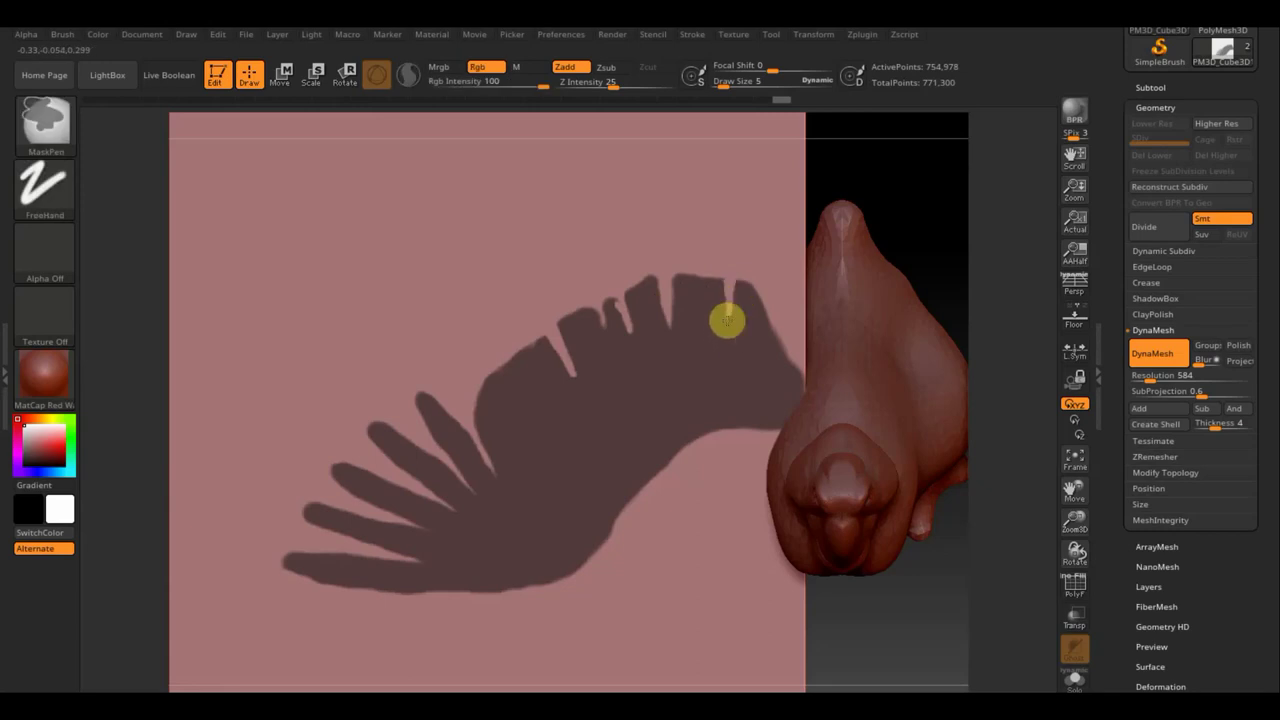
Set Draw Size to 10 and carve the mask's top notch deeper
{"action": "left_click", "coordinate": [726, 83]}
{"action": "key", "text": "Return"}
{"action": "type", "text": "10"}
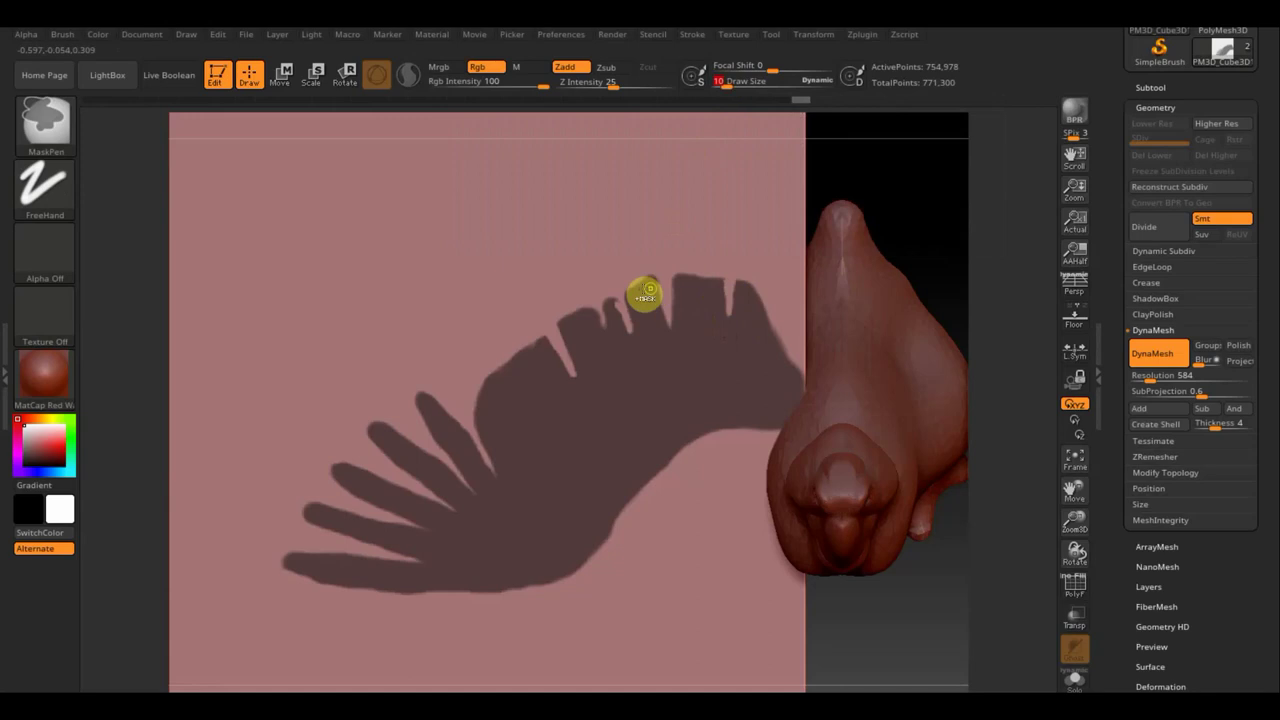
{"action": "key", "text": "Return"}
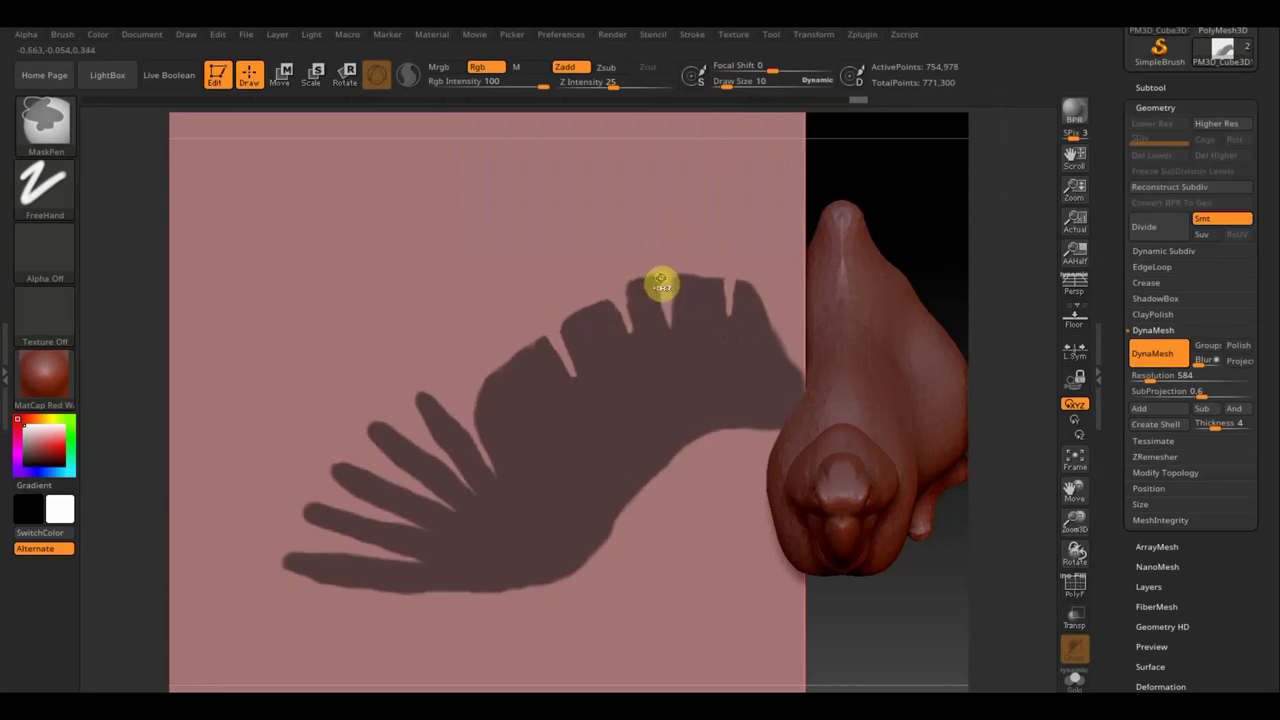
{"action": "mouse_move", "coordinate": [661, 290]}
{"action": "left_mouse_down"}
{"action": "mouse_move", "coordinate": [657, 313]}
{"action": "mouse_move", "coordinate": [620, 289]}
{"action": "left_mouse_up"}
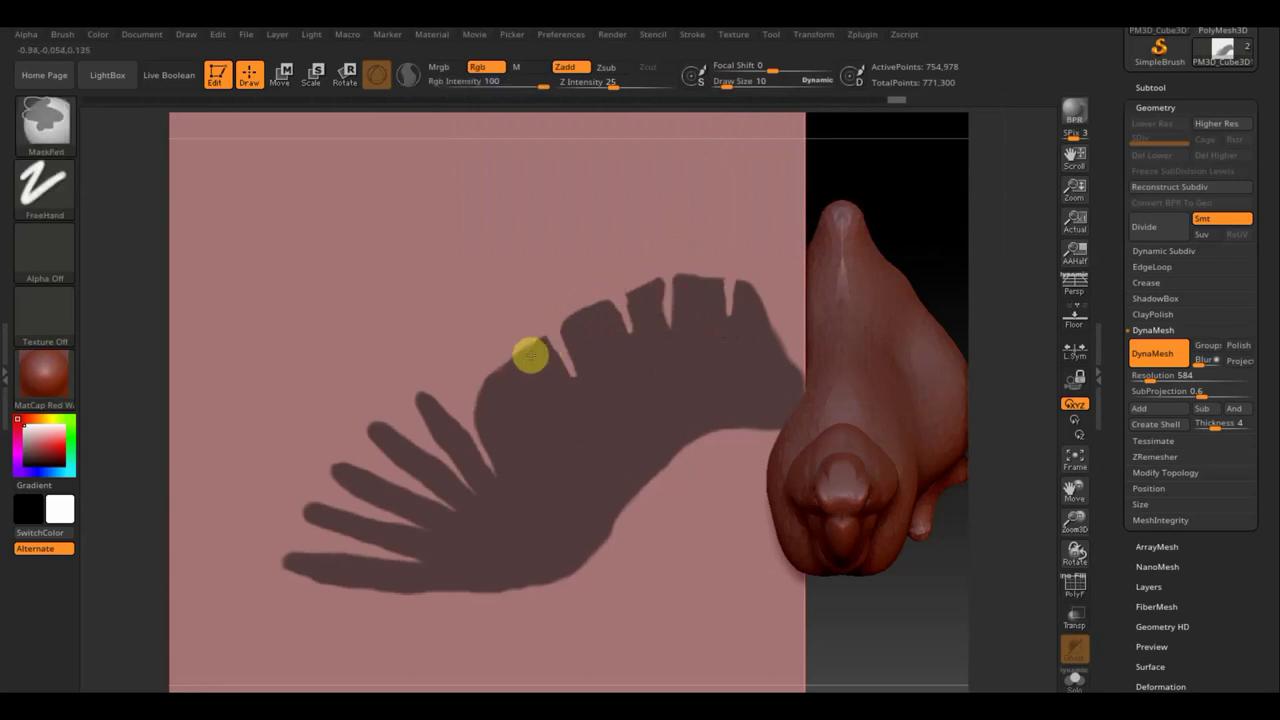
{"action": "key", "text": "ctrl"}
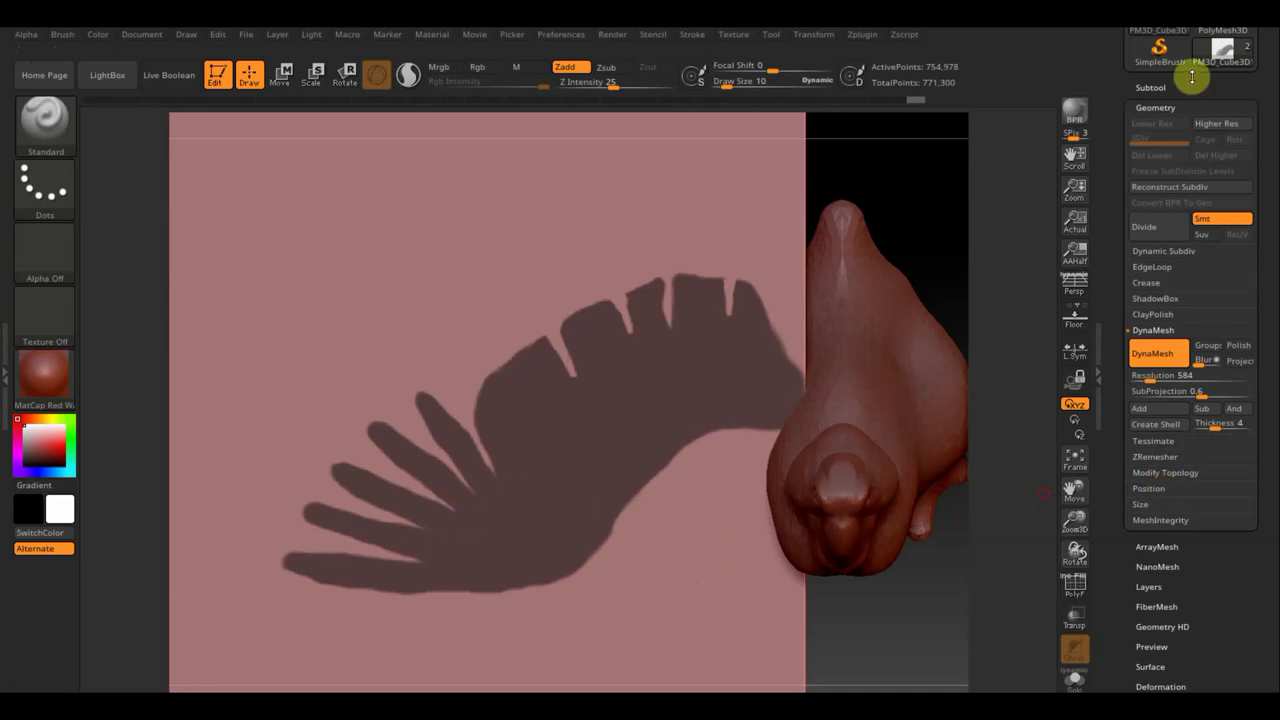
Preview the masked shape with Subtool > Extract, then discard the preview
{"action": "left_click", "coordinate": [1152, 87]}
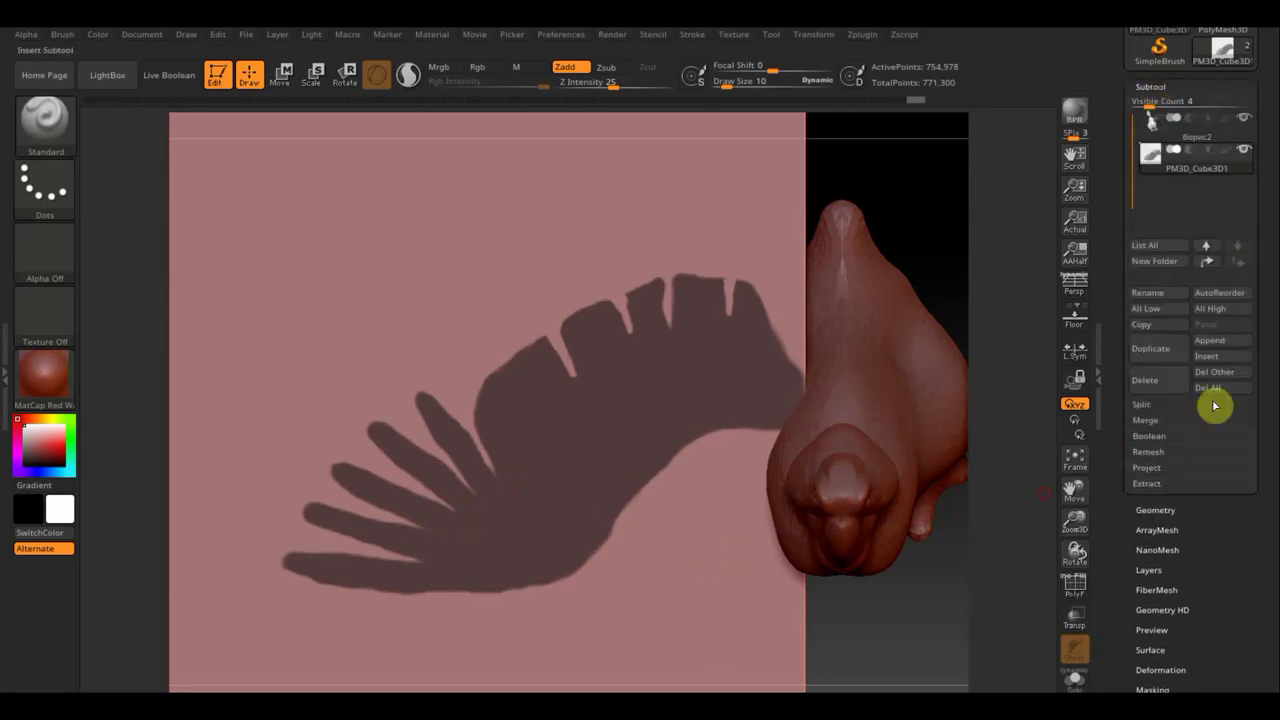
{"action": "left_click", "coordinate": [1155, 485]}
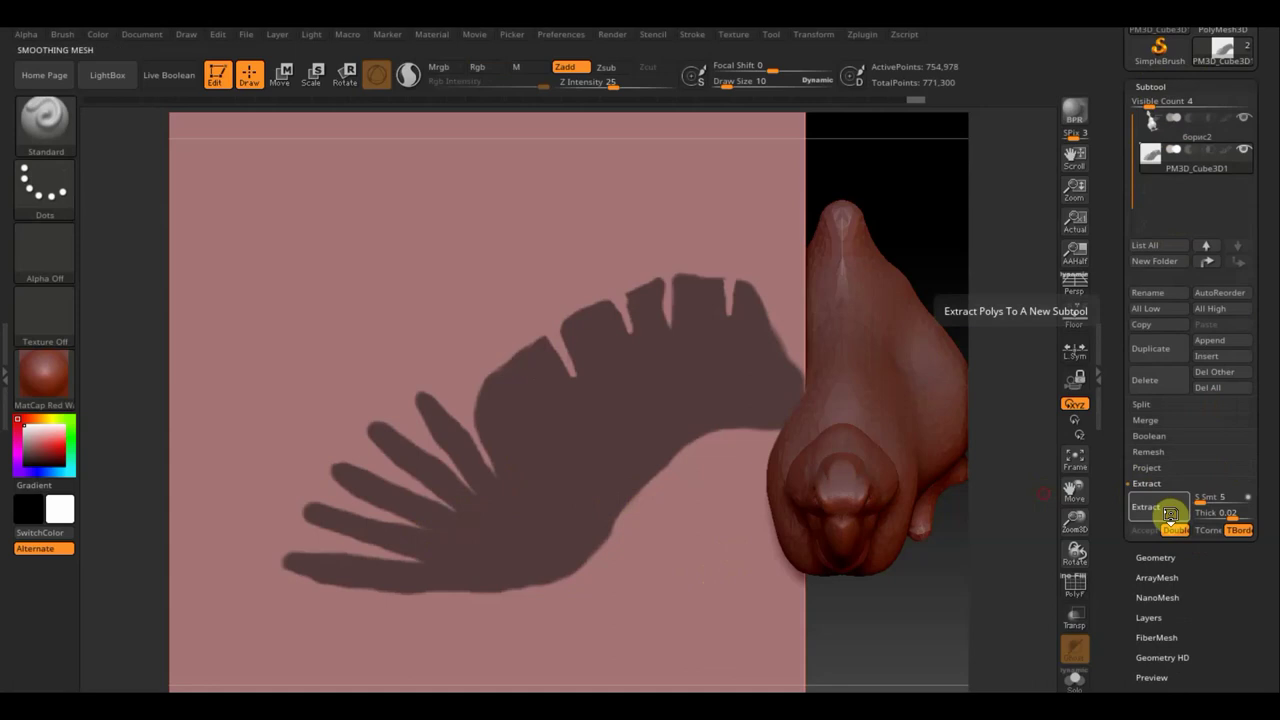
{"action": "left_click", "coordinate": [1169, 513]}
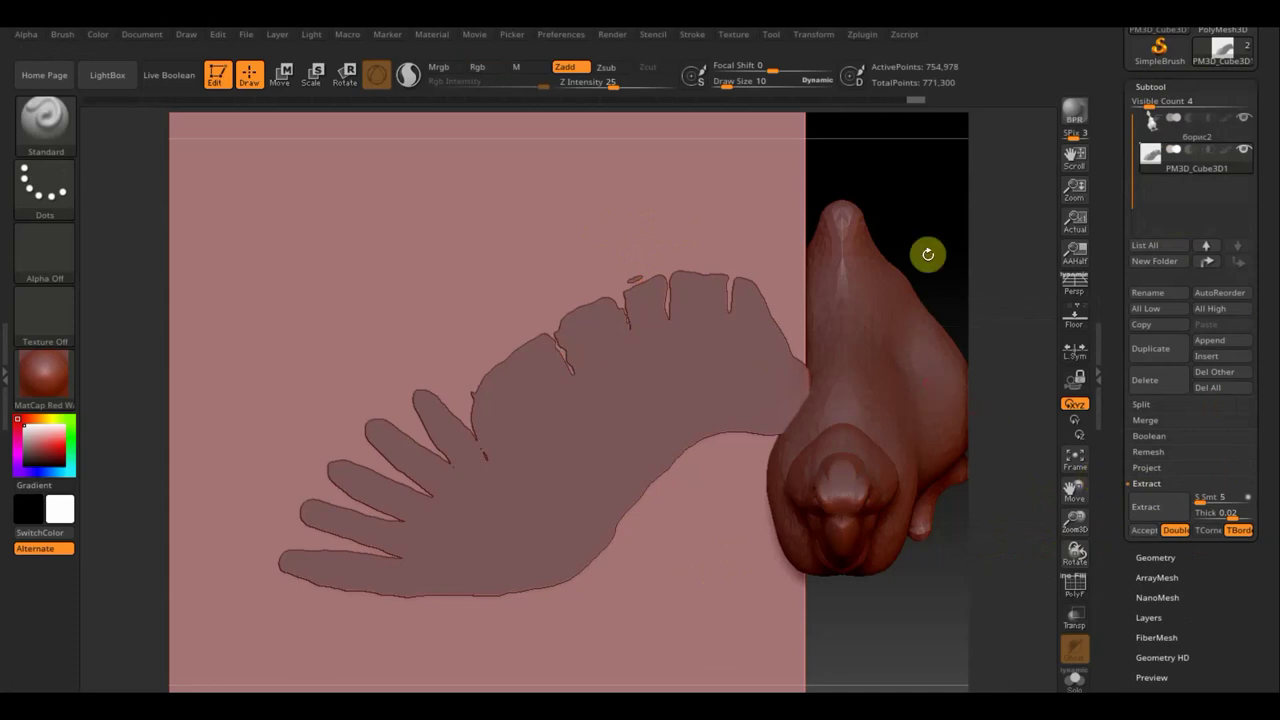
{"action": "left_click", "coordinate": [902, 259], "text": "ctrl"}
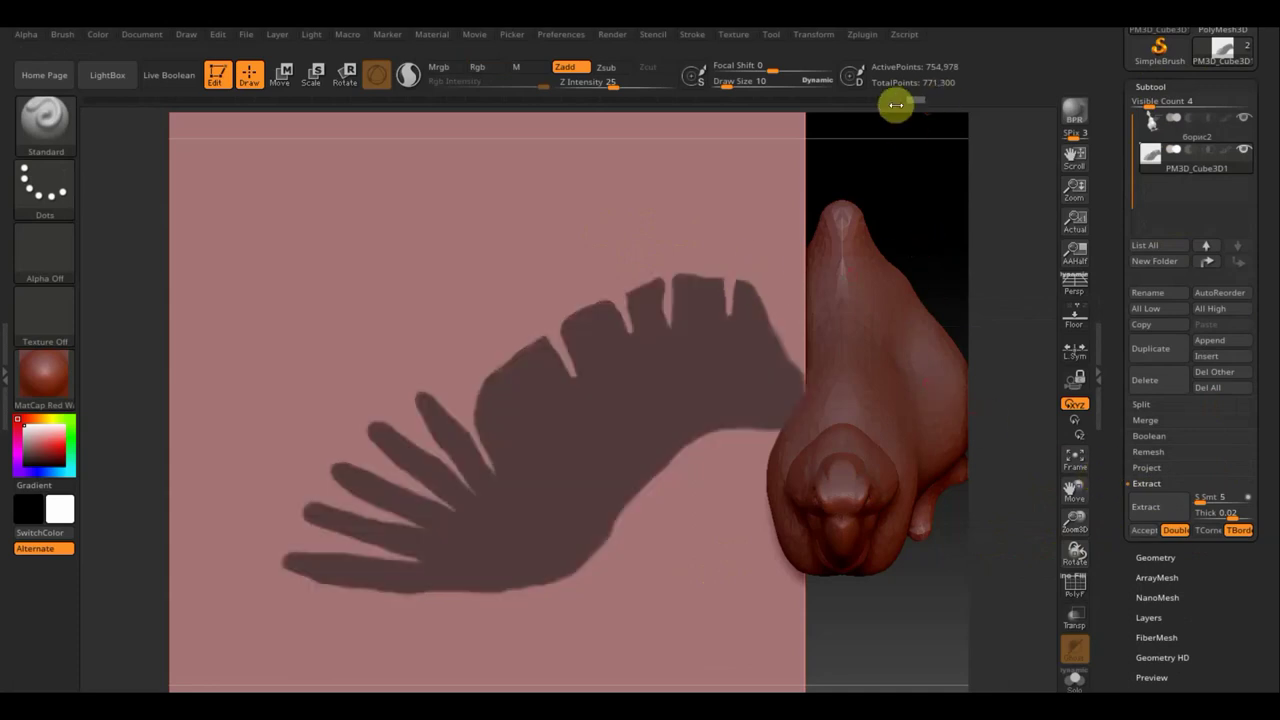
Shrink the mask brush to about 28 and cut a narrow notch into the mask
{"action": "left_click_drag", "start_coordinate": [733, 81], "coordinate": [735, 85]}
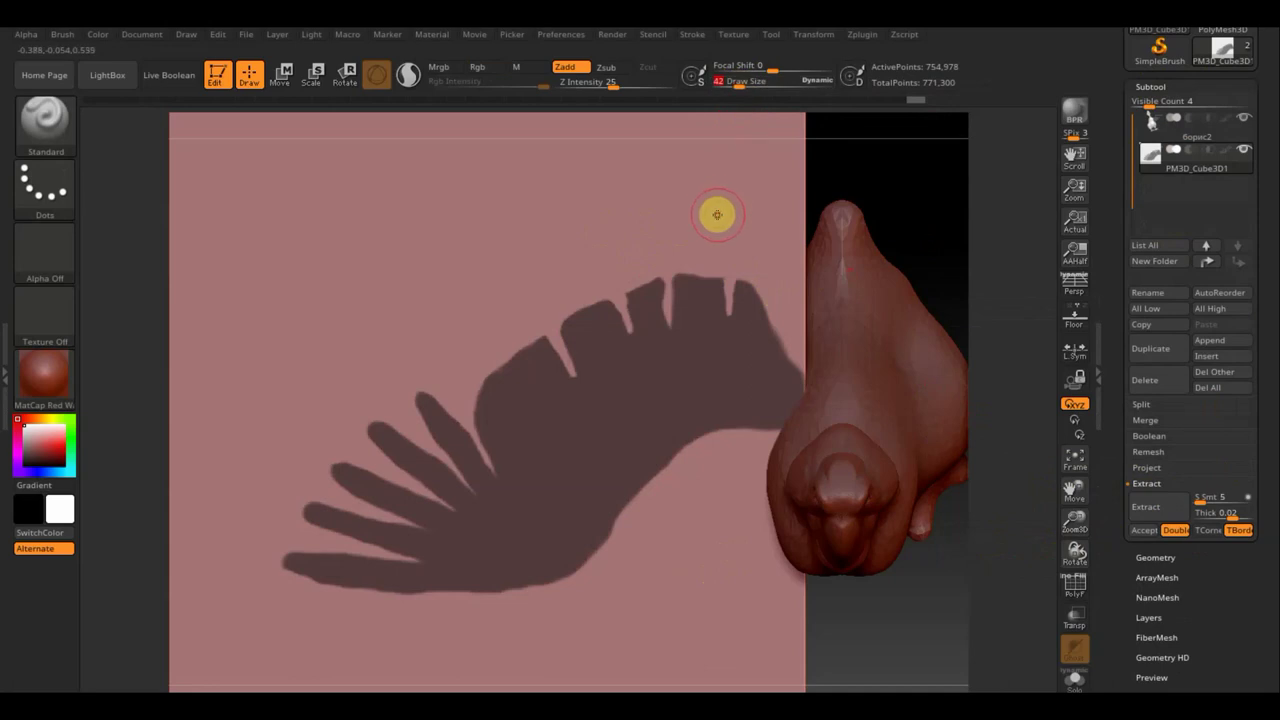
{"action": "key", "text": "ctrl"}
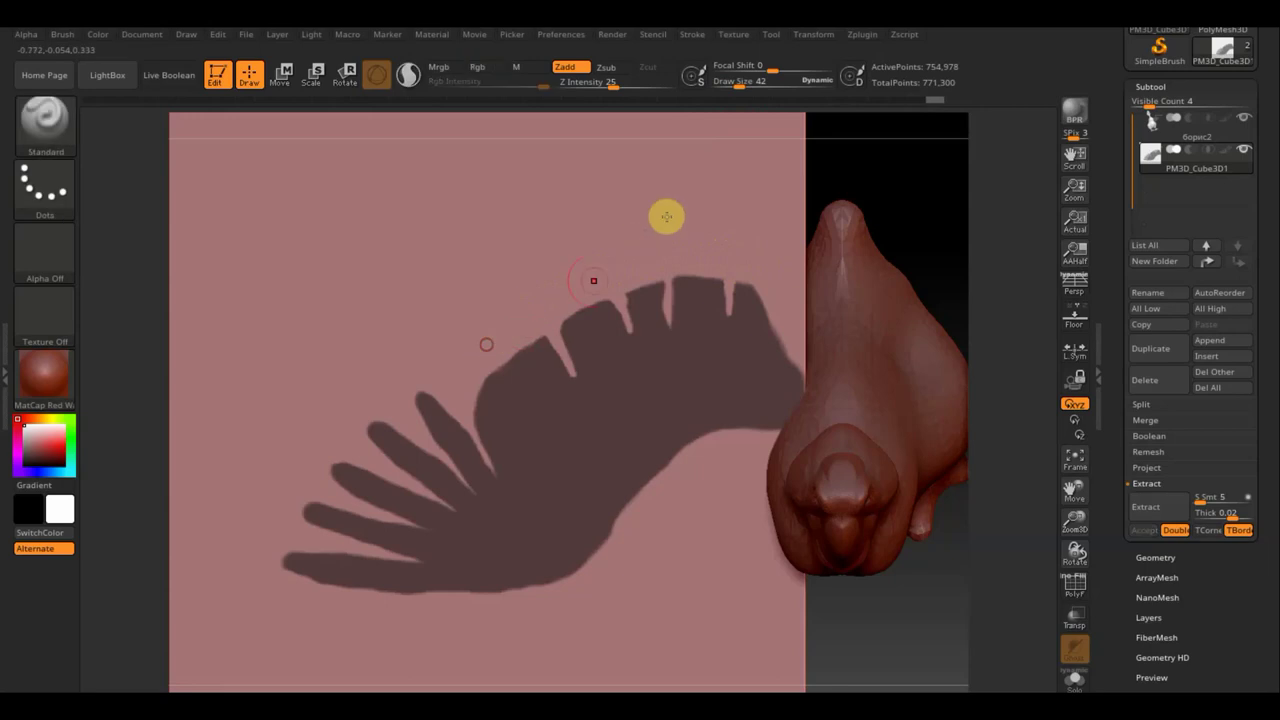
{"action": "key", "text": "ctrl"}
{"action": "left_click_drag", "start_coordinate": [767, 90], "coordinate": [733, 86]}
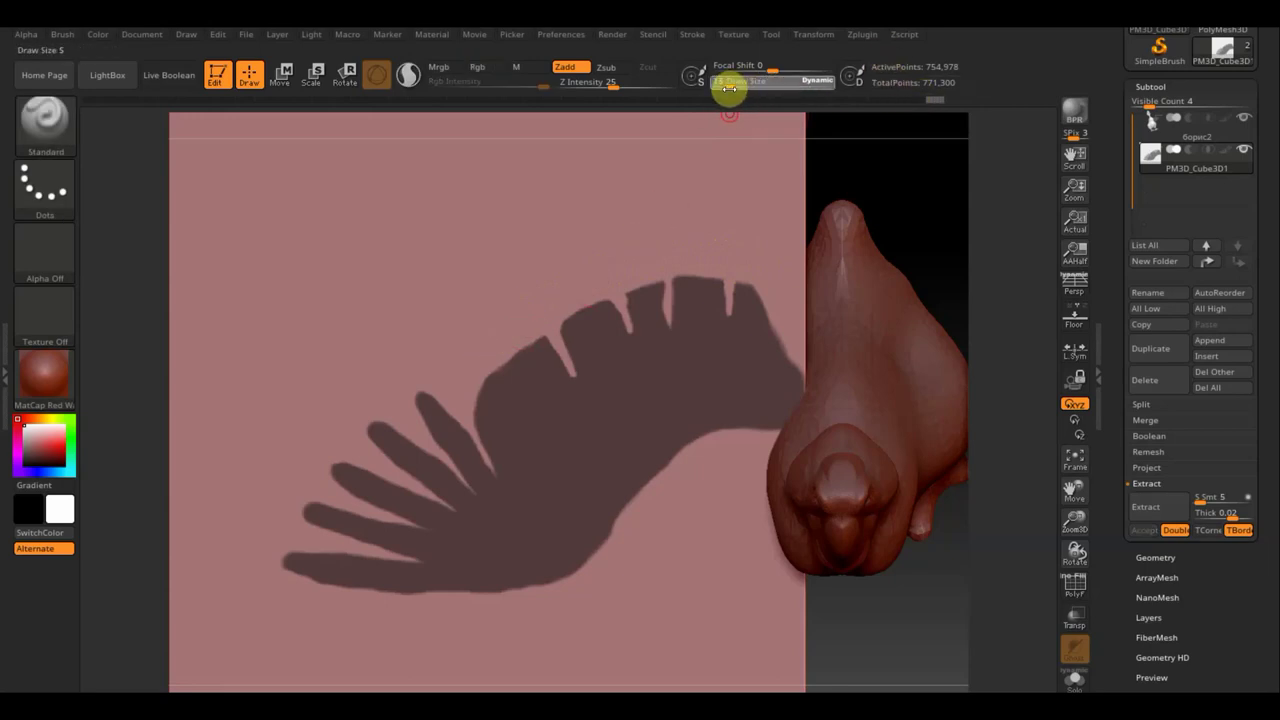
{"action": "key", "text": "ctrl"}
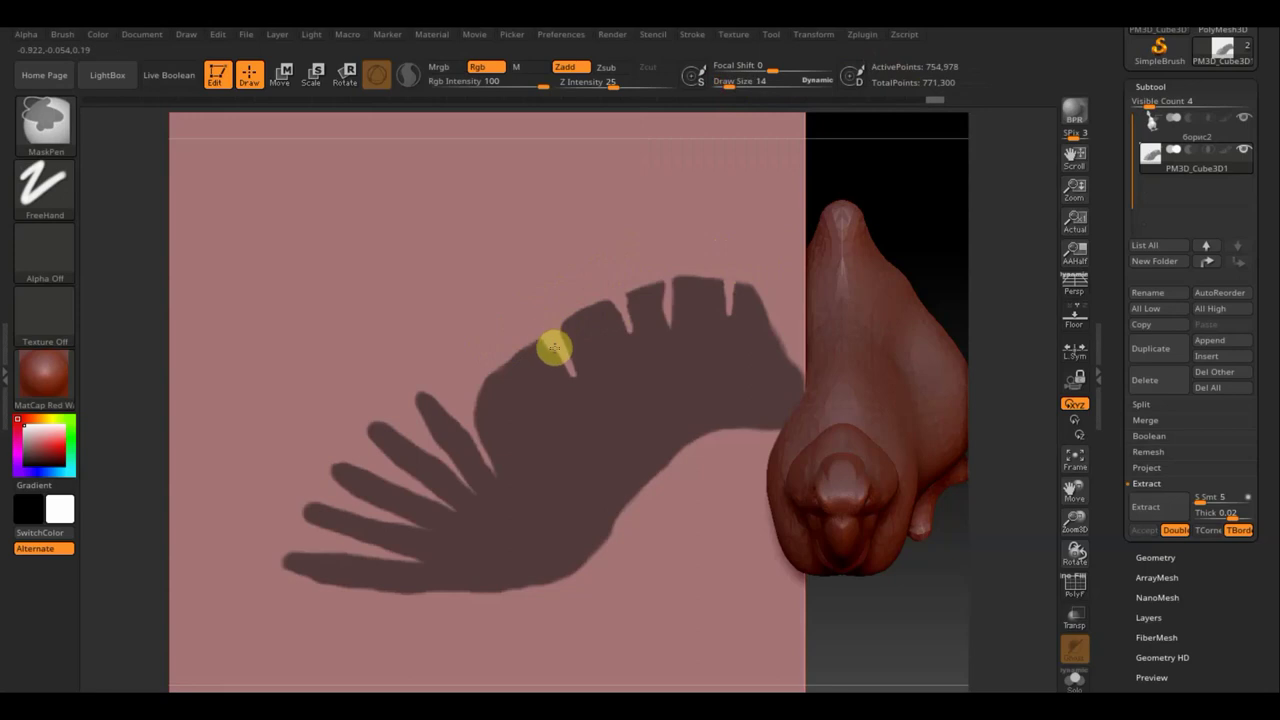
{"action": "left_click_drag", "start_coordinate": [572, 372], "coordinate": [624, 312], "text": "ctrl+alt"}
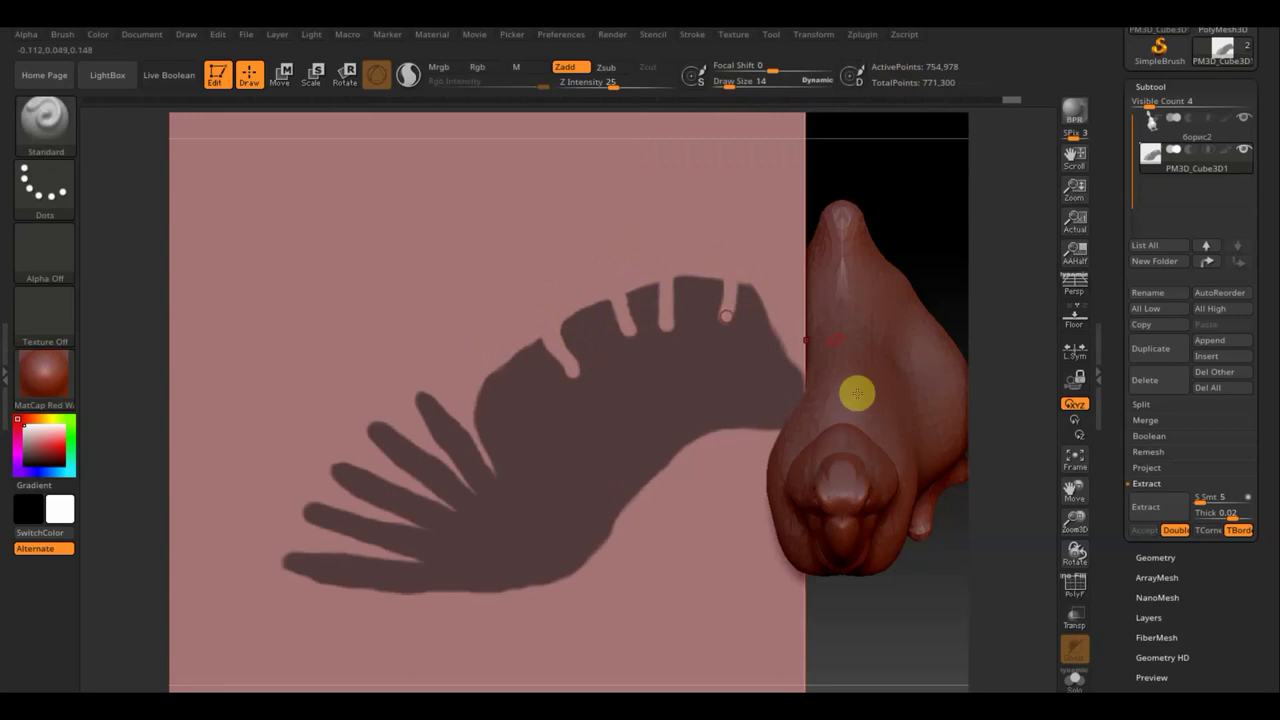
Extract the refined mask and accept it as the new Extract1 subtool
{"action": "left_click", "coordinate": [1140, 512]}
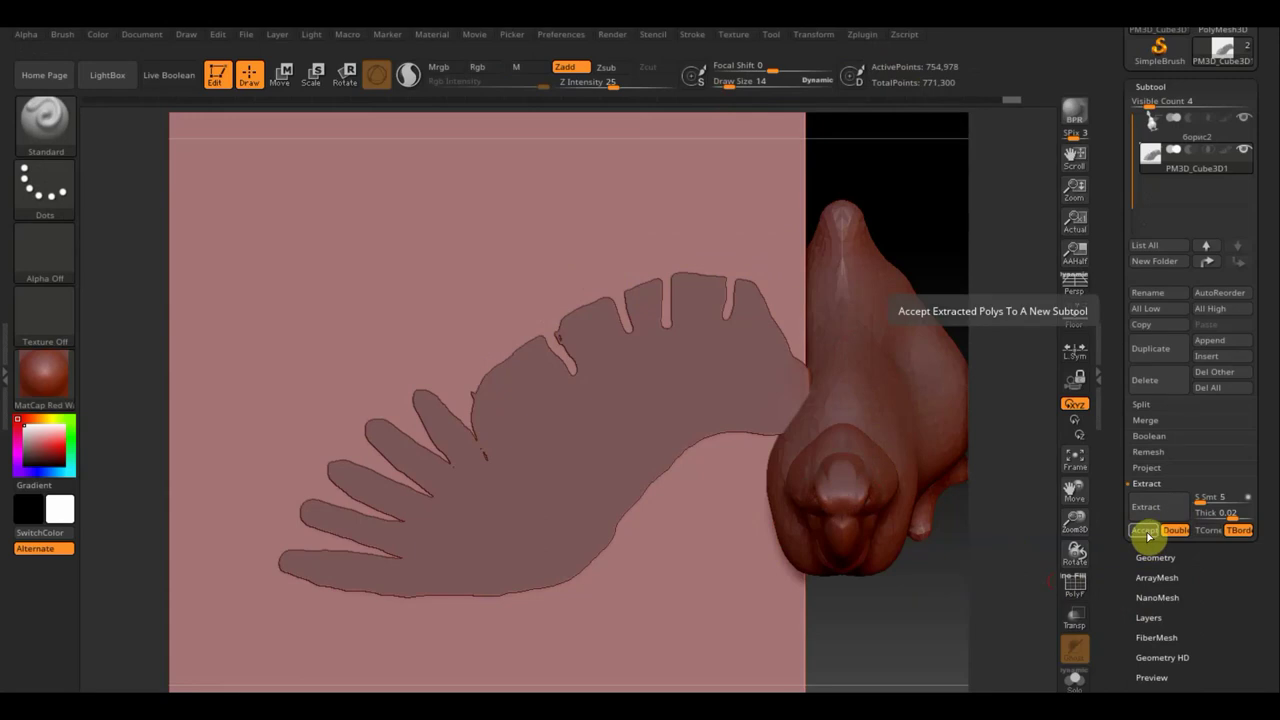
{"action": "left_click", "coordinate": [1145, 531]}
{"action": "mouse_move", "coordinate": [911, 611]}
{"action": "left_mouse_down"}
{"action": "mouse_move", "coordinate": [920, 508]}
{"action": "mouse_move", "coordinate": [905, 285]}
{"action": "mouse_move", "coordinate": [912, 492]}
{"action": "left_mouse_up"}
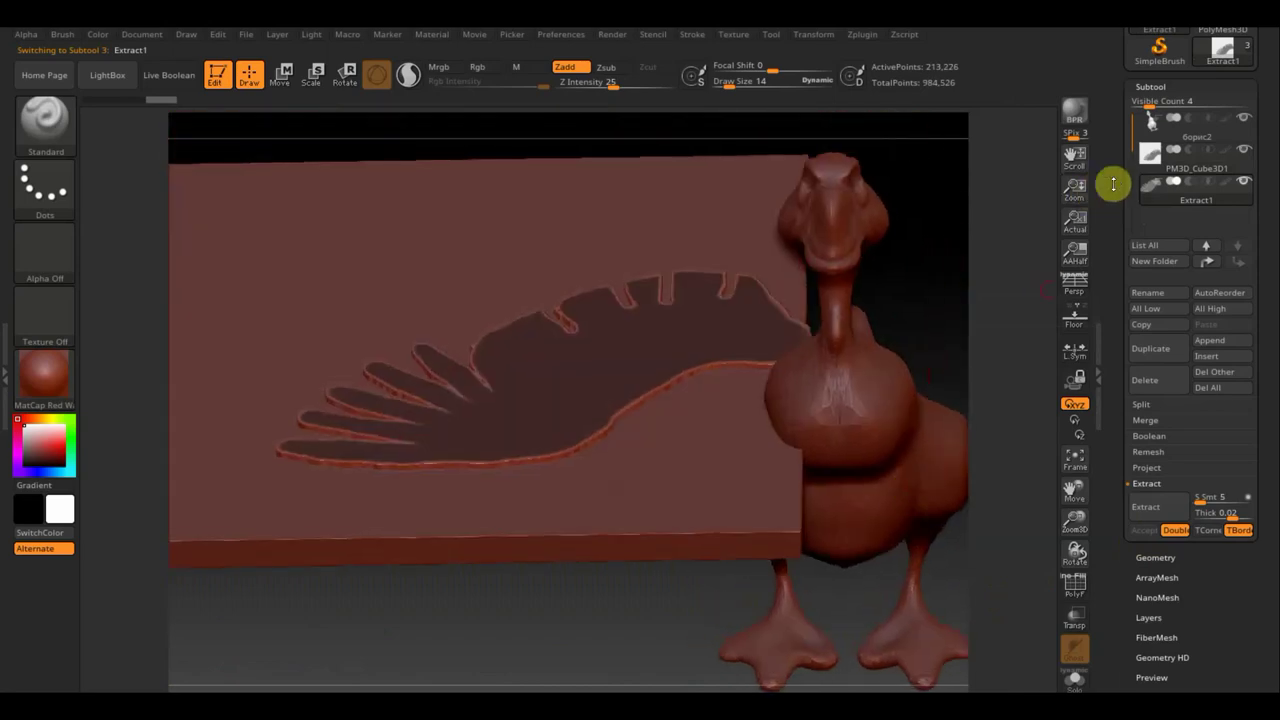
Hide the reference plane subtool and orbit to inspect the tail
{"action": "left_click", "coordinate": [1244, 148]}
{"action": "mouse_move", "coordinate": [720, 514]}
{"action": "left_mouse_down"}
{"action": "mouse_move", "coordinate": [729, 346]}
{"action": "mouse_move", "coordinate": [714, 446]}
{"action": "mouse_move", "coordinate": [731, 450]}
{"action": "left_mouse_up"}
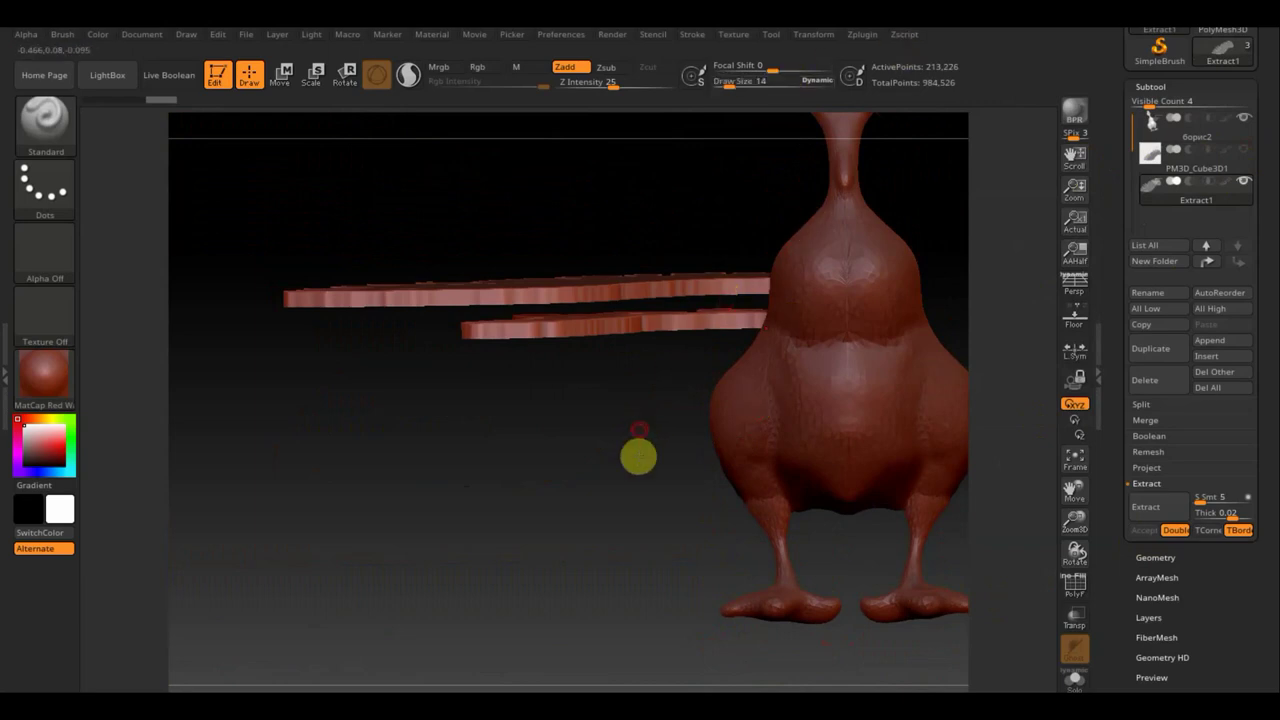
{"action": "left_click_drag", "start_coordinate": [637, 451], "coordinate": [673, 515]}
Mask the tail's top surface and switch to a rectangular selection brush
{"action": "key", "text": "ctrl"}
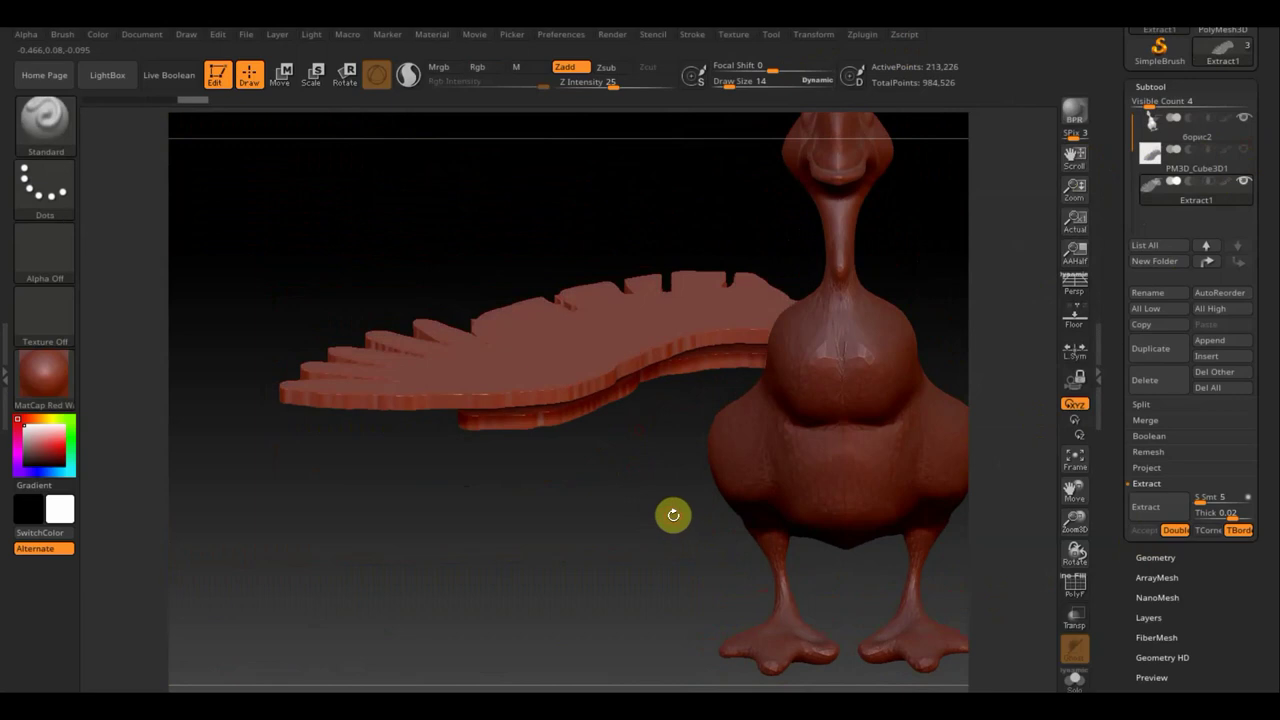
{"action": "left_click", "coordinate": [677, 513], "text": "ctrl"}
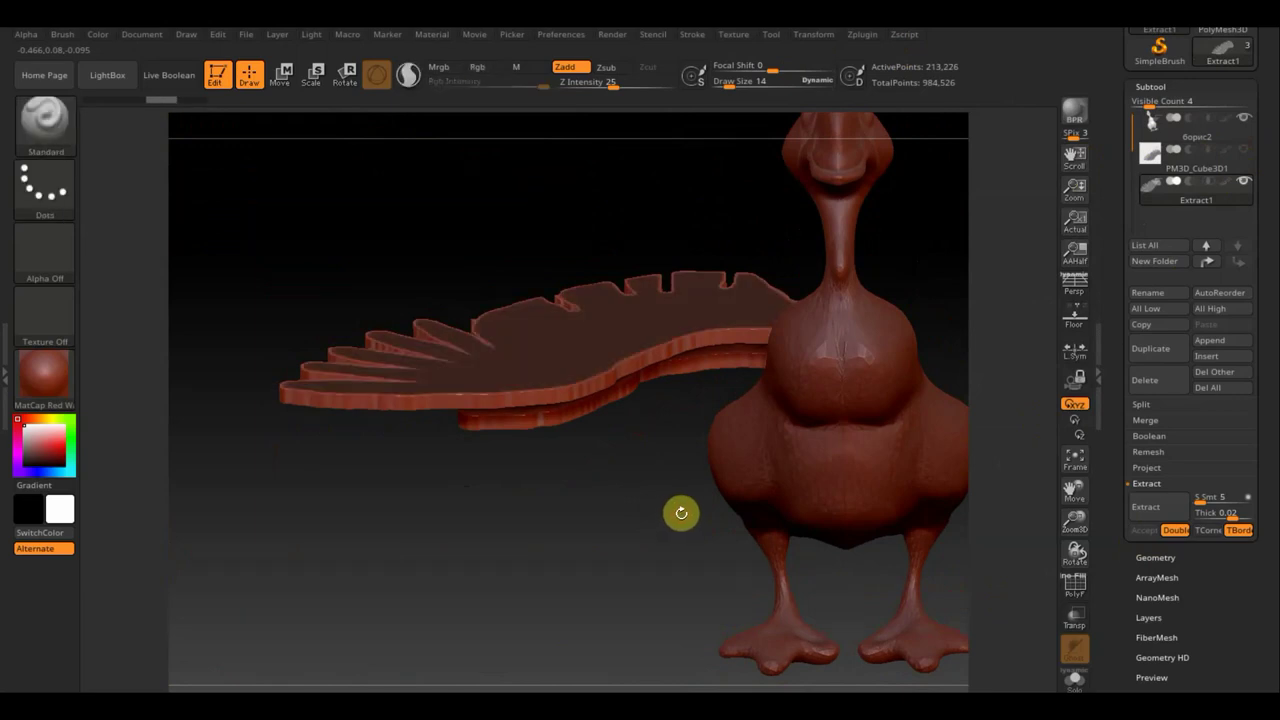
{"action": "mouse_move", "coordinate": [681, 513]}
{"action": "left_mouse_down"}
{"action": "mouse_move", "coordinate": [668, 449]}
{"action": "mouse_move", "coordinate": [694, 463]}
{"action": "mouse_move", "coordinate": [549, 474]}
{"action": "left_mouse_up"}
{"action": "key", "text": "ctrl"}
{"action": "key", "text": "ctrl+shift"}
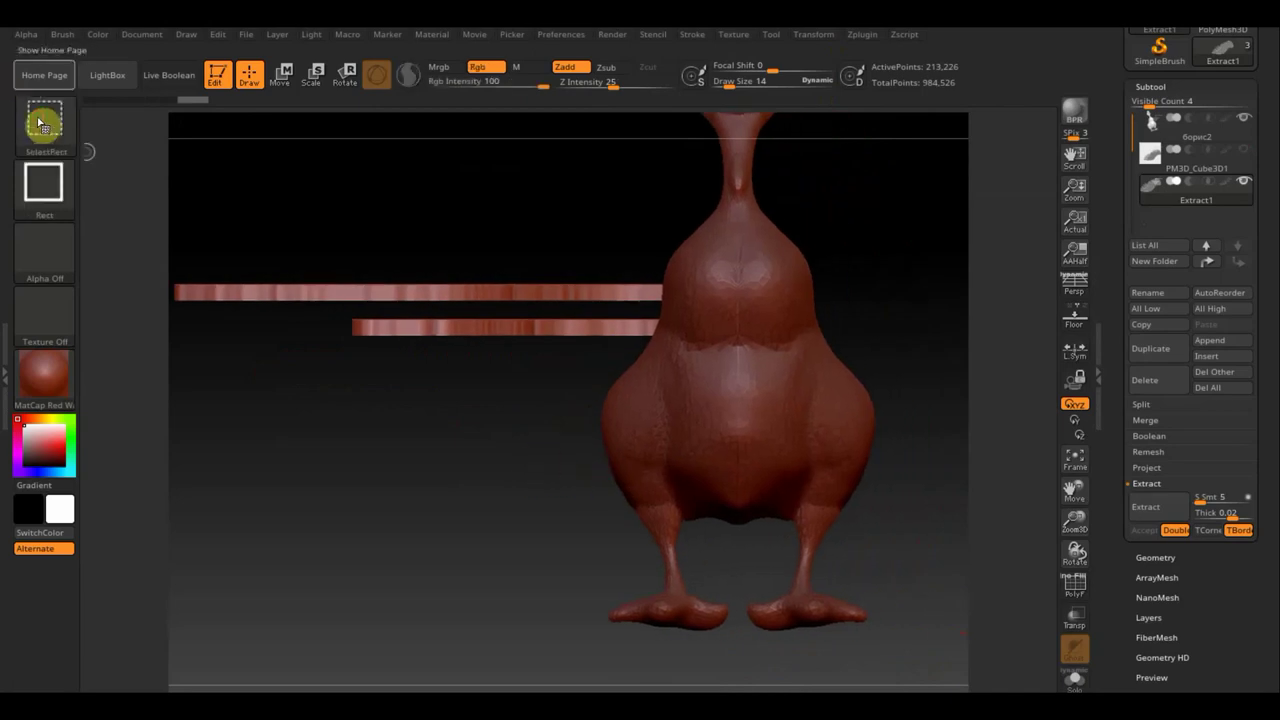
Trim away part of the tail with the rectangular trim brush
{"action": "left_click", "coordinate": [40, 122]}
{"action": "left_click", "coordinate": [962, 210]}
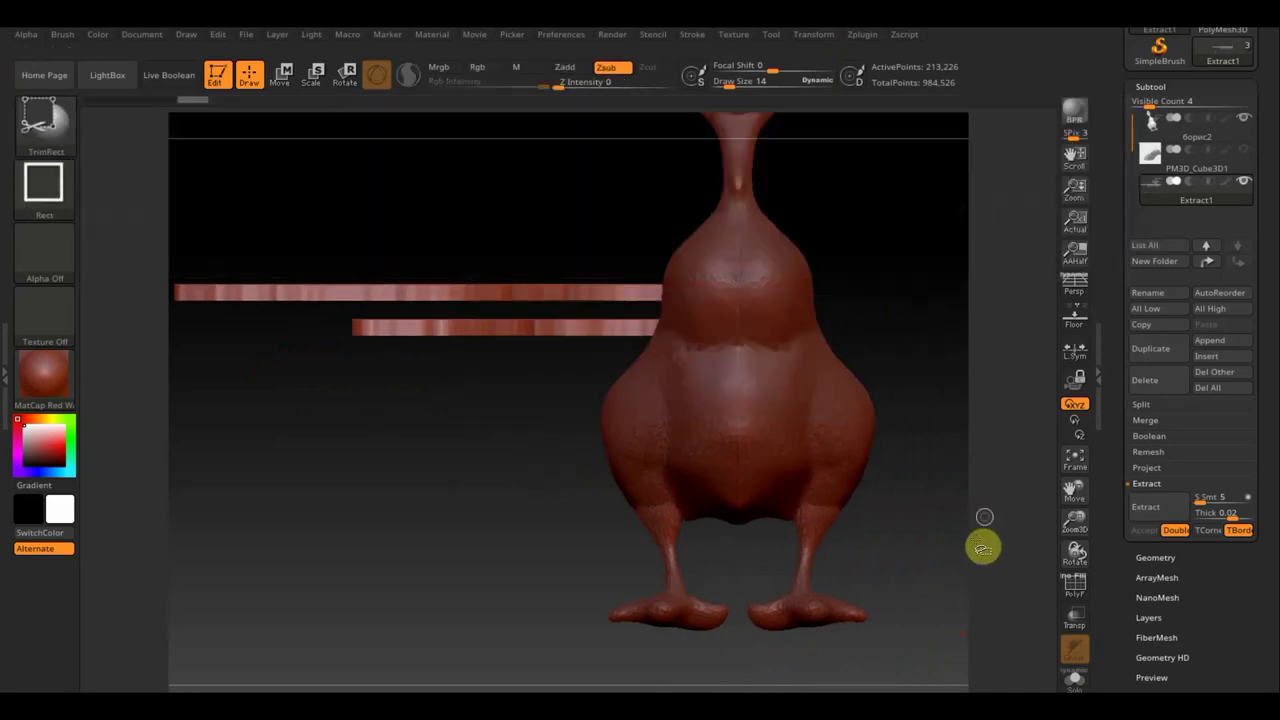
{"action": "left_click_drag", "start_coordinate": [946, 527], "coordinate": [322, 312], "text": "ctrl+shift"}
{"action": "mouse_move", "coordinate": [389, 349]}
{"action": "left_mouse_down"}
{"action": "mouse_move", "coordinate": [474, 294]}
{"action": "mouse_move", "coordinate": [446, 394]}
{"action": "mouse_move", "coordinate": [438, 535]}
{"action": "mouse_move", "coordinate": [421, 550]}
{"action": "left_mouse_up"}
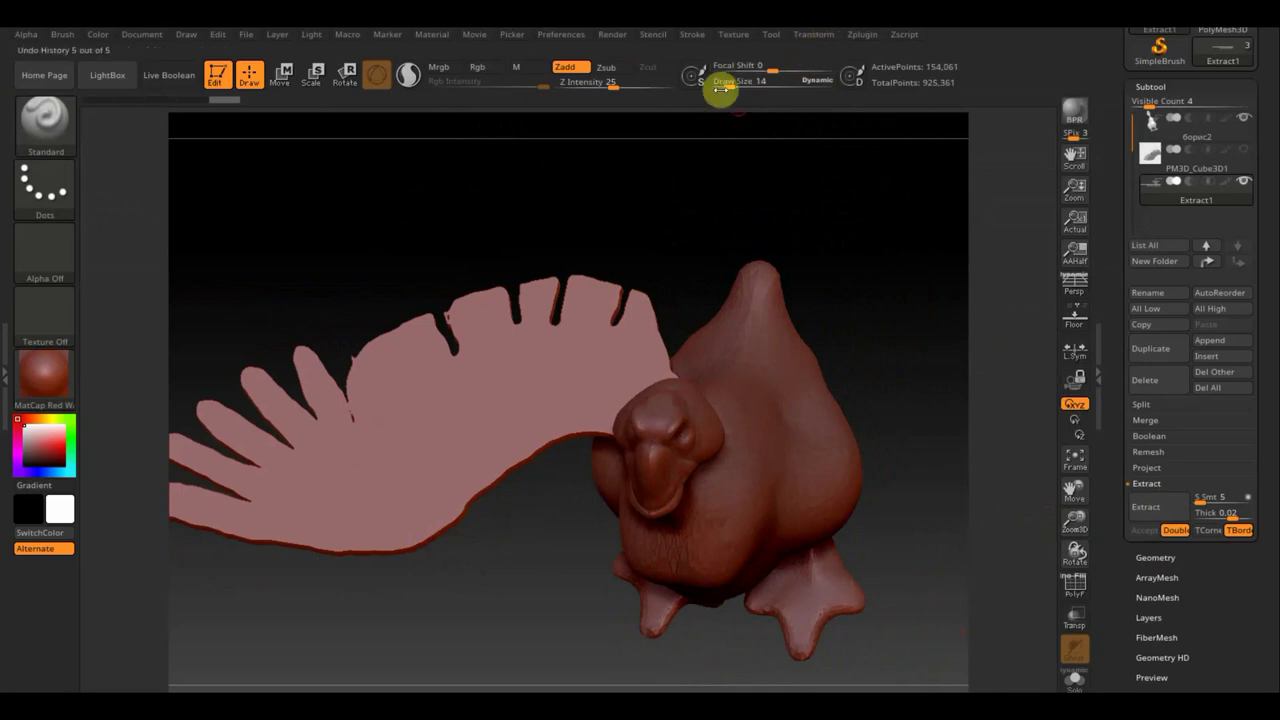
Enlarge the brush to 182, smooth the tail, and widen its upper-edge cuts
{"action": "left_click_drag", "start_coordinate": [733, 85], "coordinate": [766, 86]}
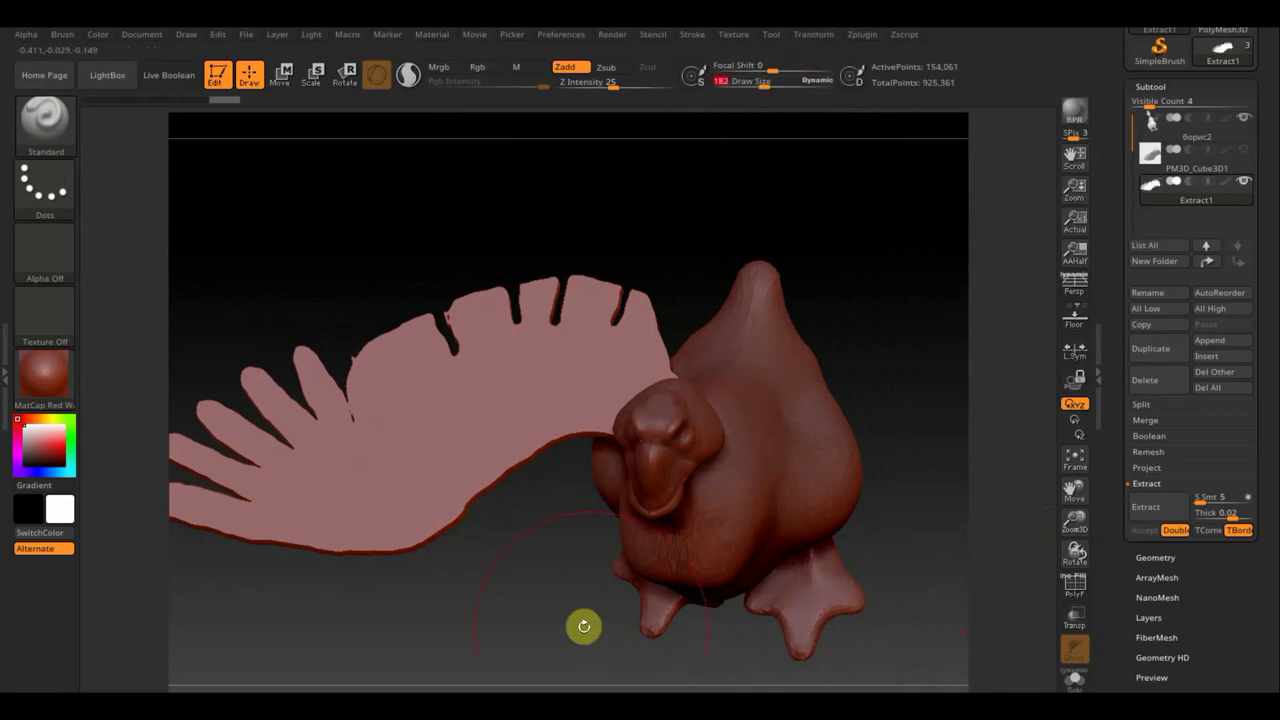
{"action": "mouse_move", "coordinate": [559, 652]}
{"action": "left_mouse_down"}
{"action": "mouse_move", "coordinate": [583, 569]}
{"action": "mouse_move", "coordinate": [557, 514]}
{"action": "left_mouse_up"}
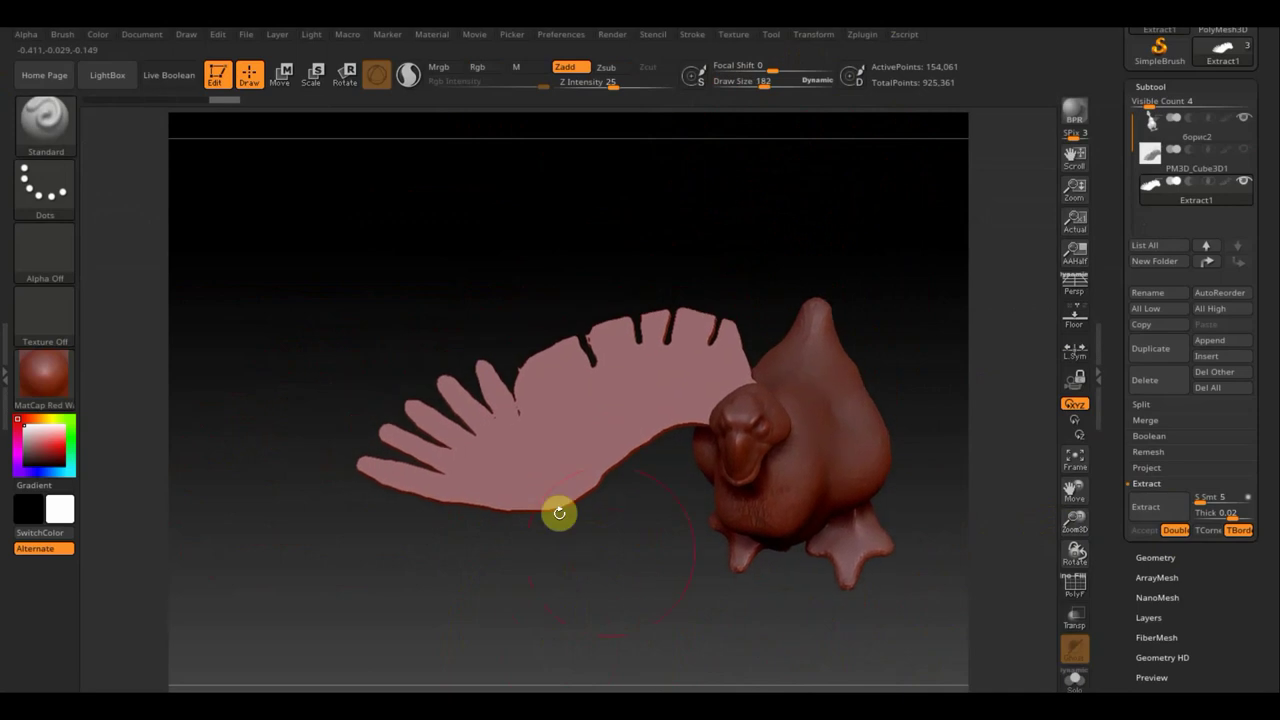
{"action": "mouse_move", "coordinate": [505, 430]}
{"action": "left_mouse_down", "text": "shift"}
{"action": "mouse_move", "coordinate": [428, 474]}
{"action": "mouse_move", "coordinate": [591, 517]}
{"action": "left_mouse_up", "text": "shift"}
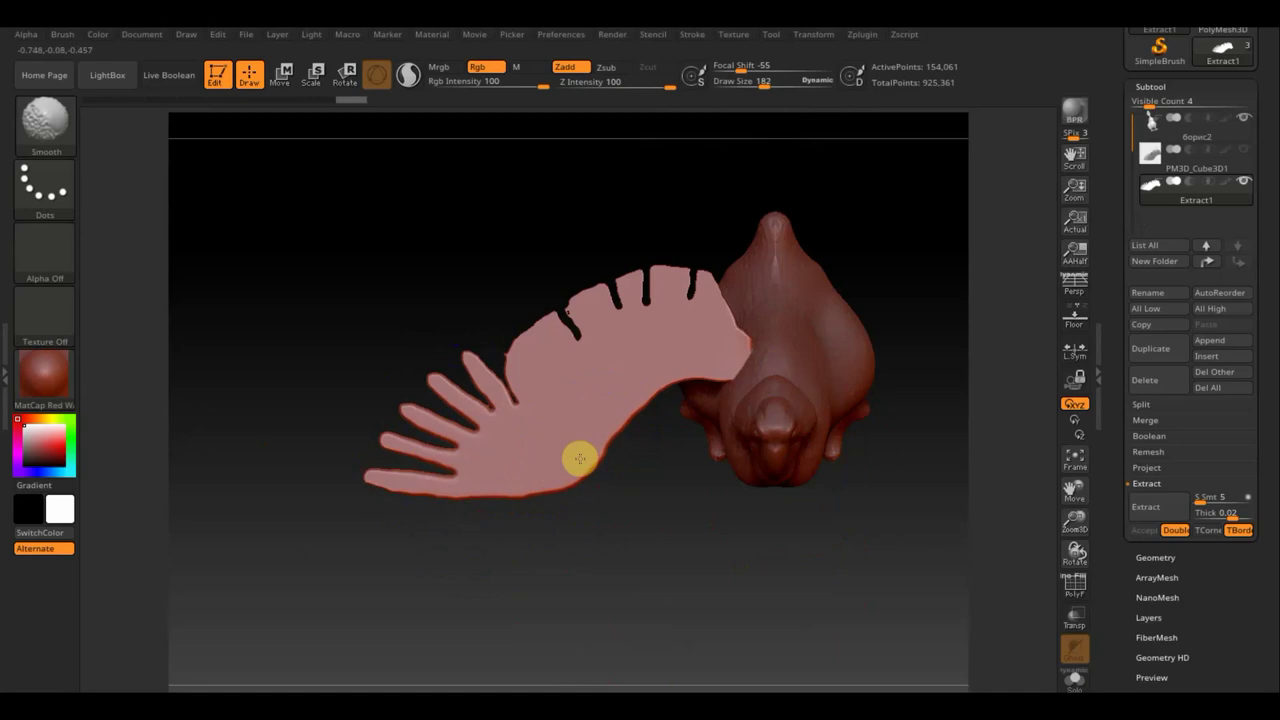
{"action": "mouse_move", "coordinate": [580, 458]}
{"action": "left_mouse_down", "text": "shift"}
{"action": "mouse_move", "coordinate": [703, 323]}
{"action": "mouse_move", "coordinate": [565, 363]}
{"action": "left_mouse_up", "text": "shift"}
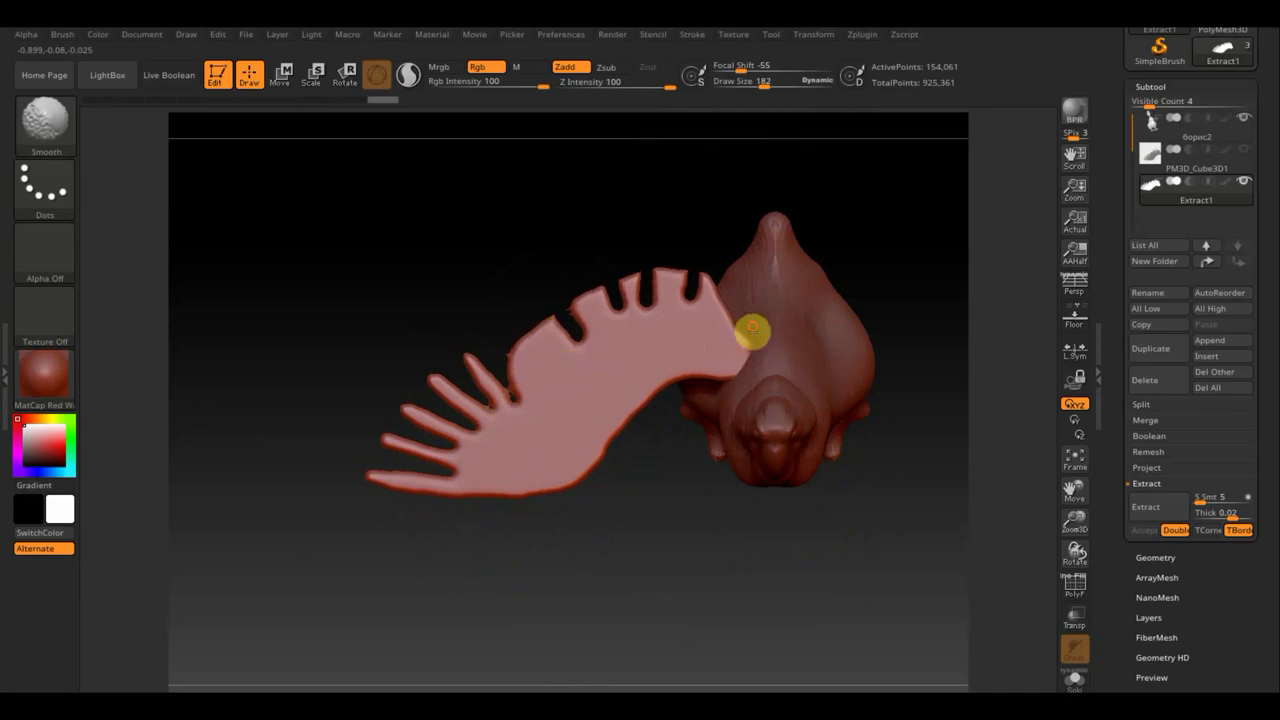
Reduce the brush size to 90 and hide the wing reference sketch overlay
{"action": "mouse_move", "coordinate": [748, 331]}
{"action": "left_mouse_down"}
{"action": "mouse_move", "coordinate": [674, 443]}
{"action": "mouse_move", "coordinate": [704, 387]}
{"action": "left_mouse_up"}
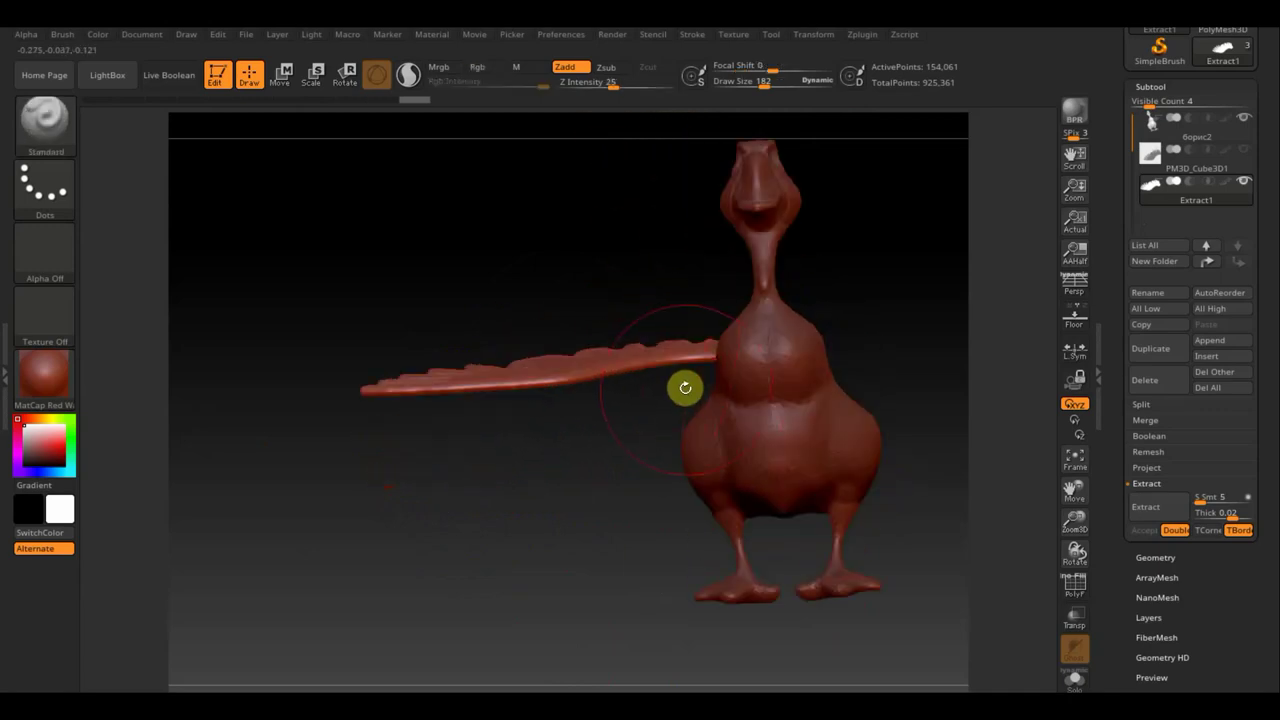
{"action": "mouse_move", "coordinate": [594, 489]}
{"action": "left_mouse_down"}
{"action": "mouse_move", "coordinate": [677, 486]}
{"action": "mouse_move", "coordinate": [660, 580]}
{"action": "mouse_move", "coordinate": [611, 573]}
{"action": "mouse_move", "coordinate": [680, 577]}
{"action": "left_mouse_up"}
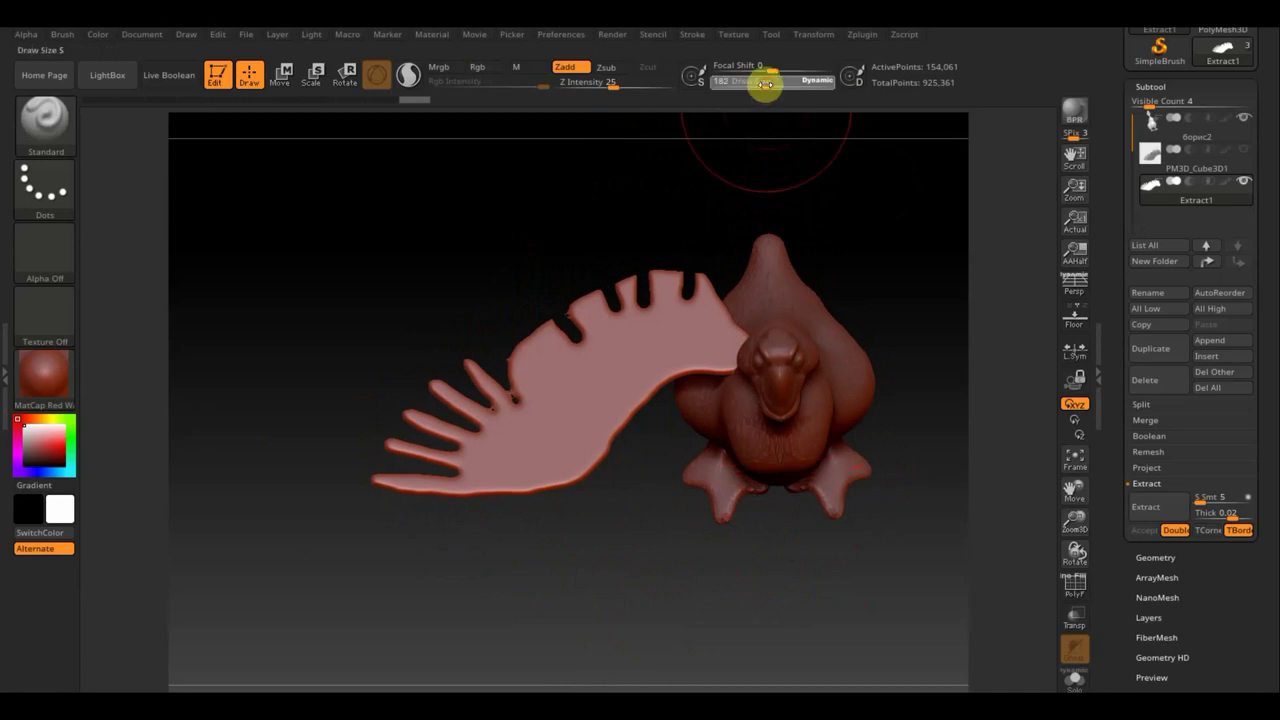
{"action": "left_click_drag", "start_coordinate": [765, 84], "coordinate": [766, 108]}
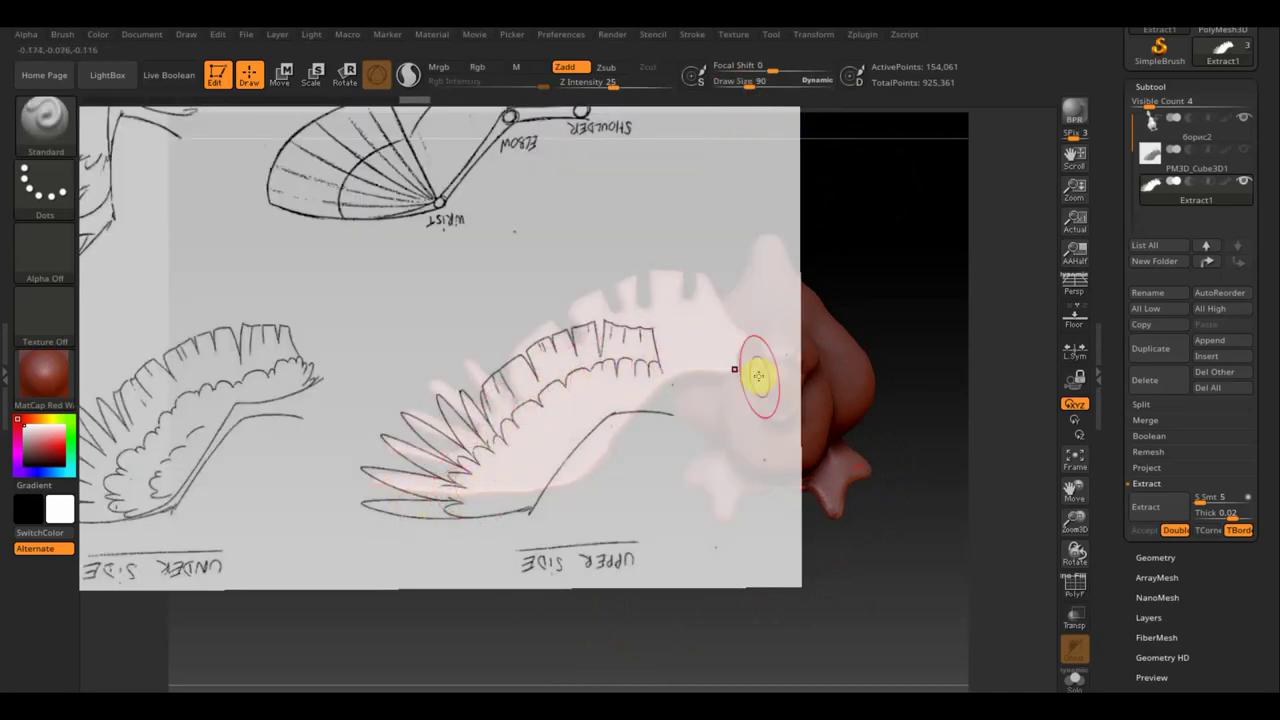
{"action": "key", "text": "shift+z"}
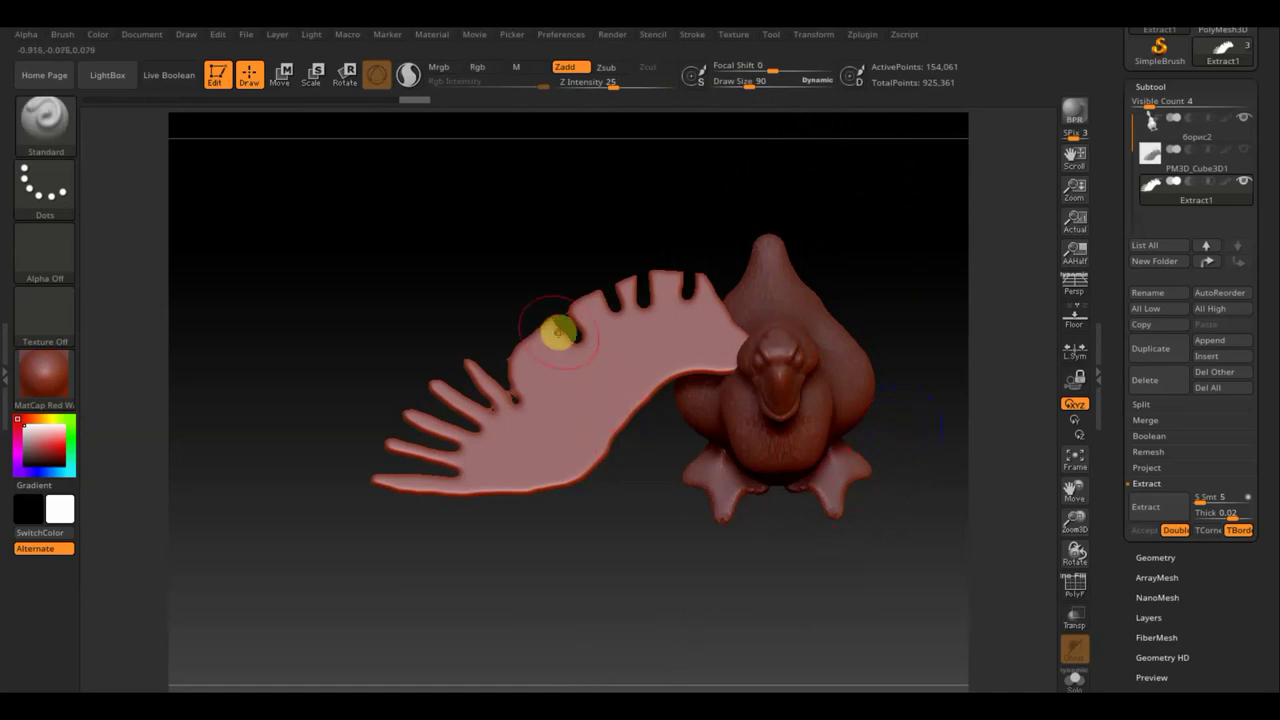
Use Move Topological to pull the wing's upper junction and feather finger tips into shape
{"action": "left_click", "coordinate": [48, 132]}
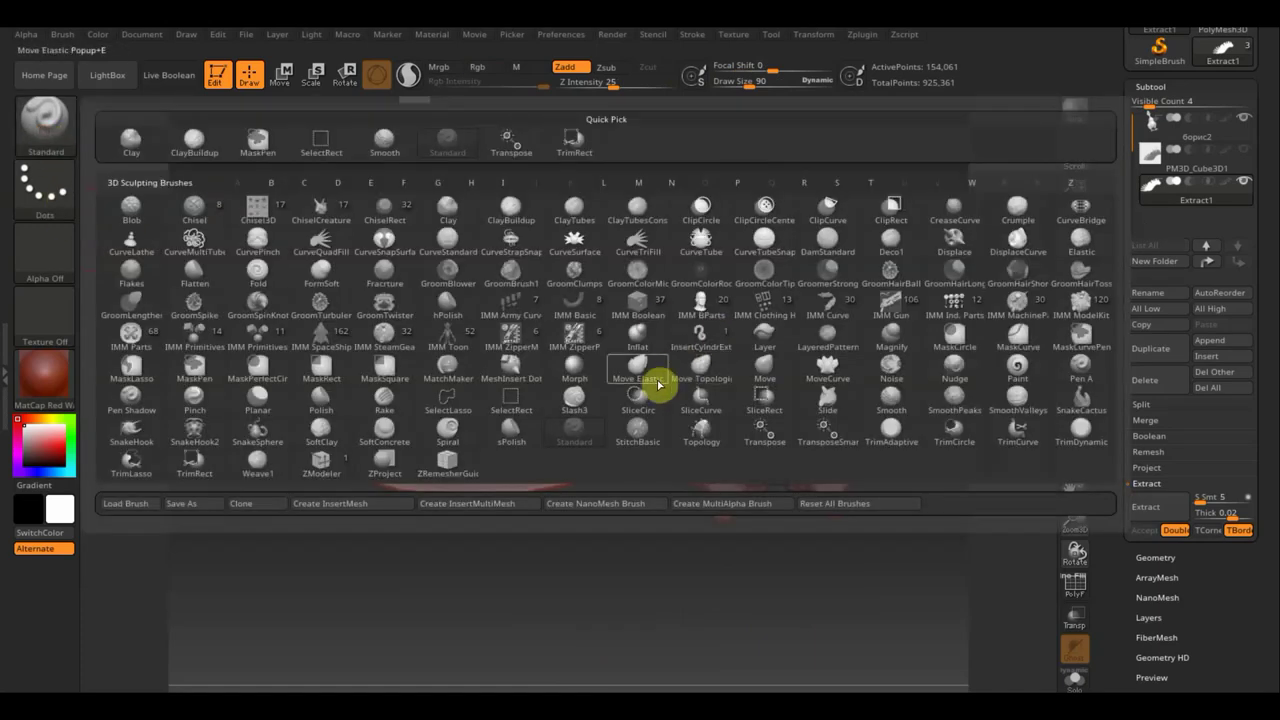
{"action": "left_click", "coordinate": [712, 376]}
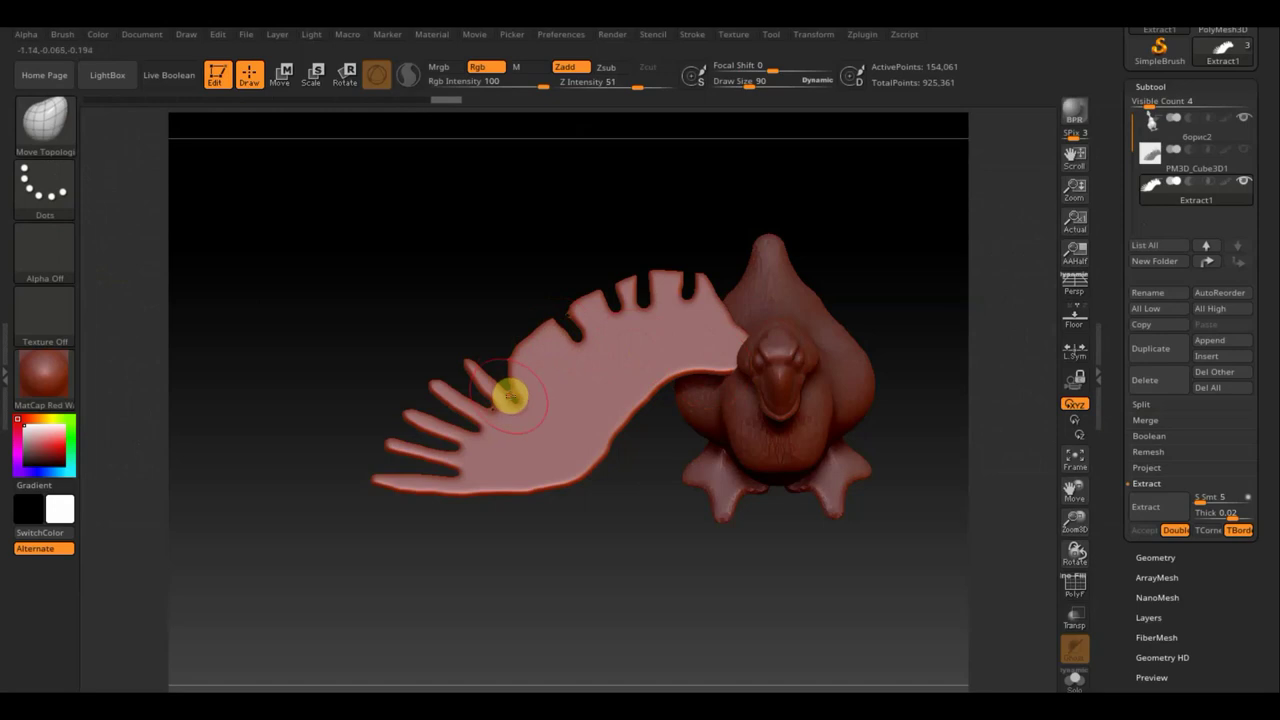
{"action": "key", "text": "shift"}
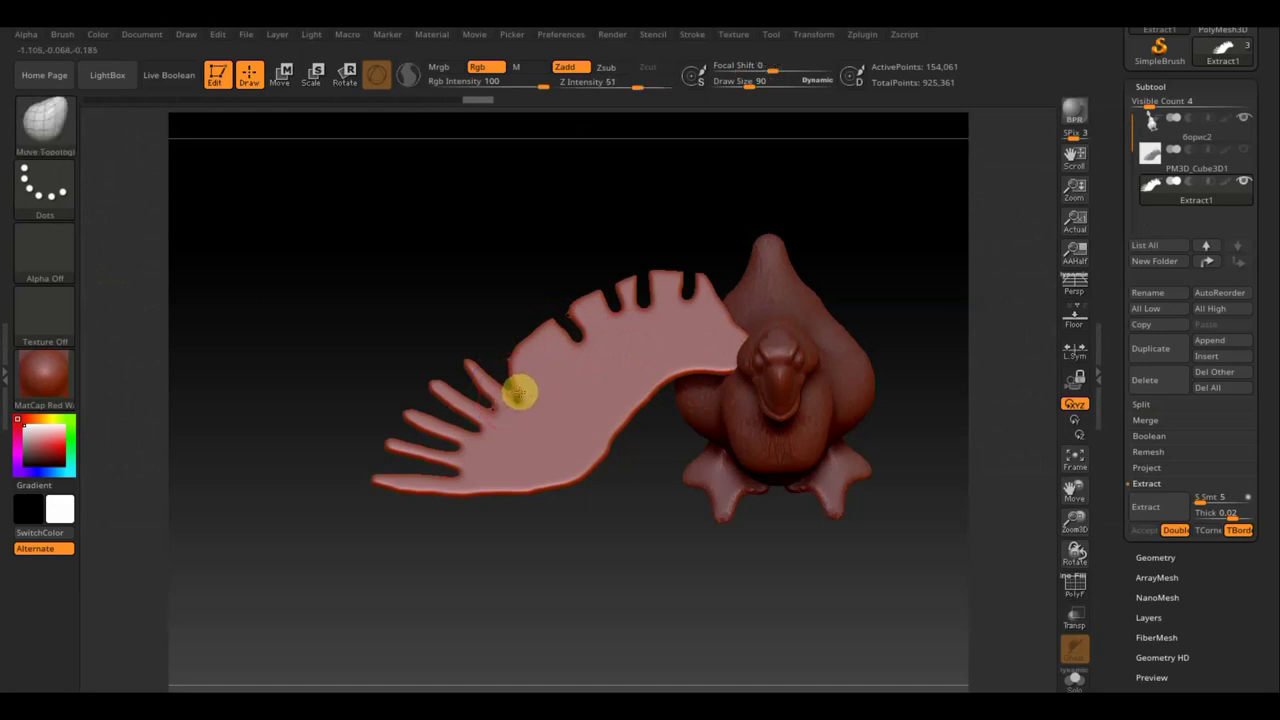
{"action": "left_click_drag", "start_coordinate": [529, 407], "coordinate": [460, 367]}
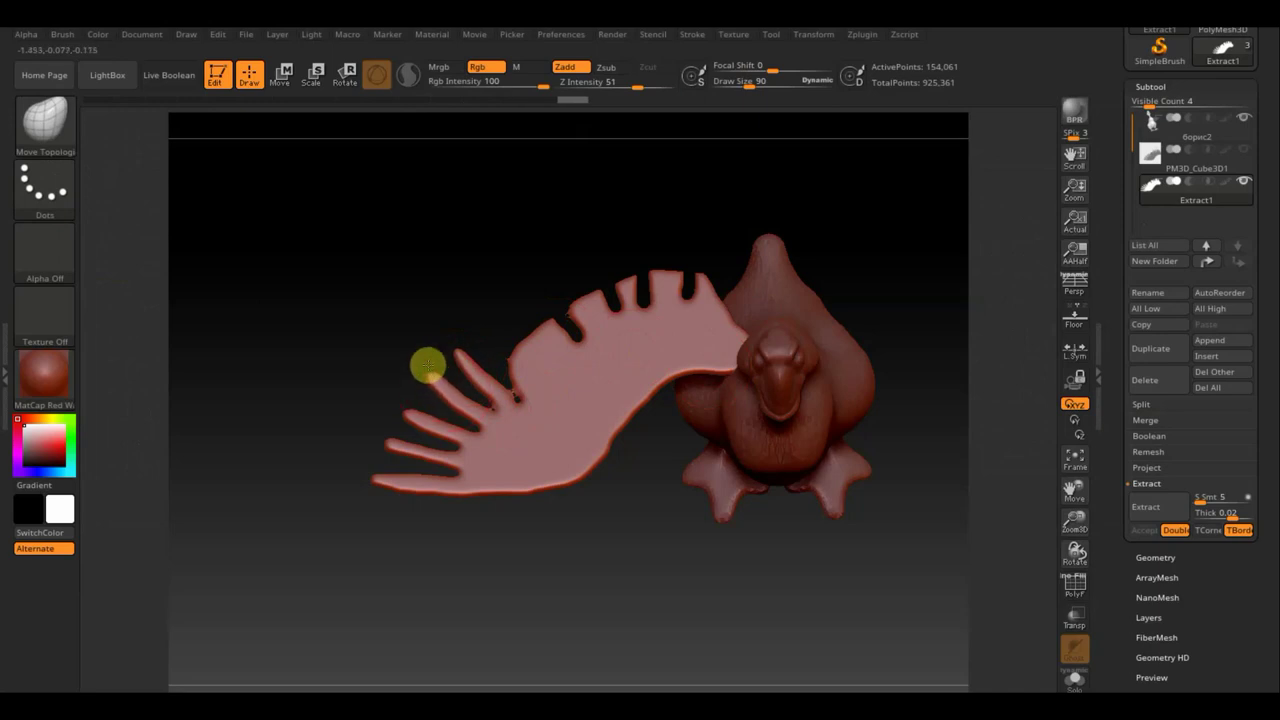
{"action": "left_click_drag", "start_coordinate": [427, 366], "coordinate": [447, 397]}
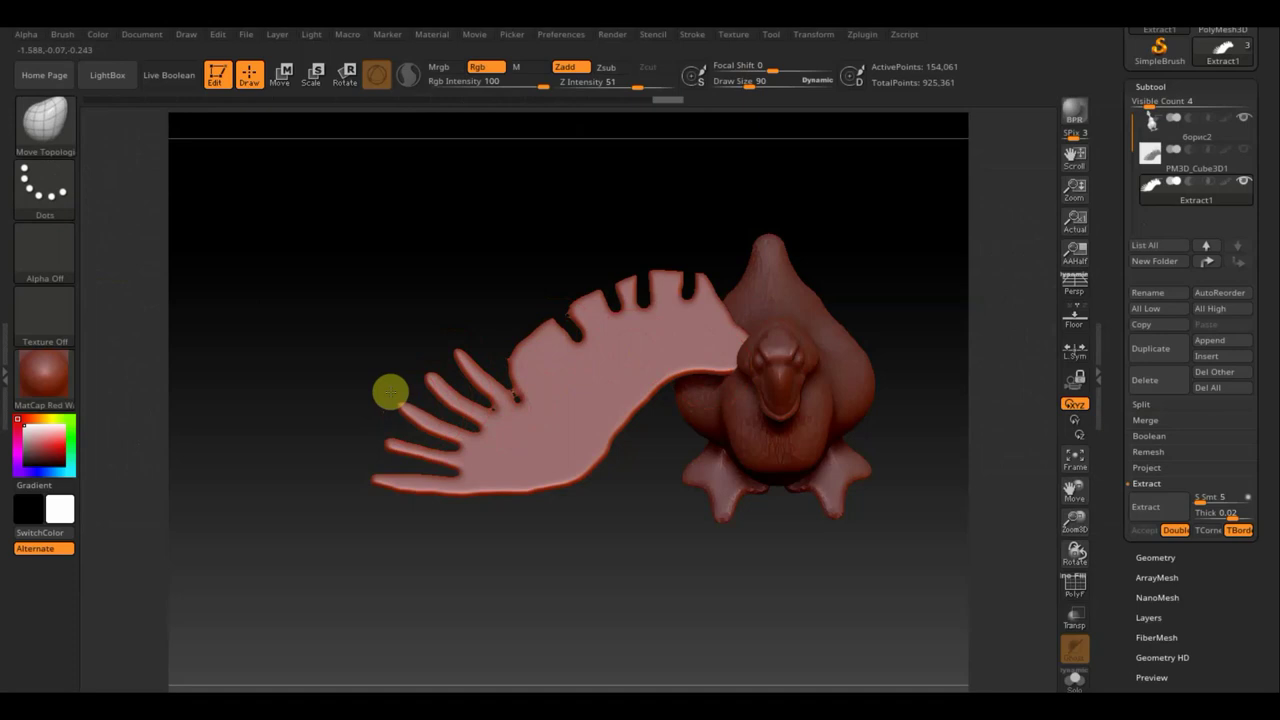
{"action": "left_click_drag", "start_coordinate": [390, 392], "coordinate": [396, 442]}
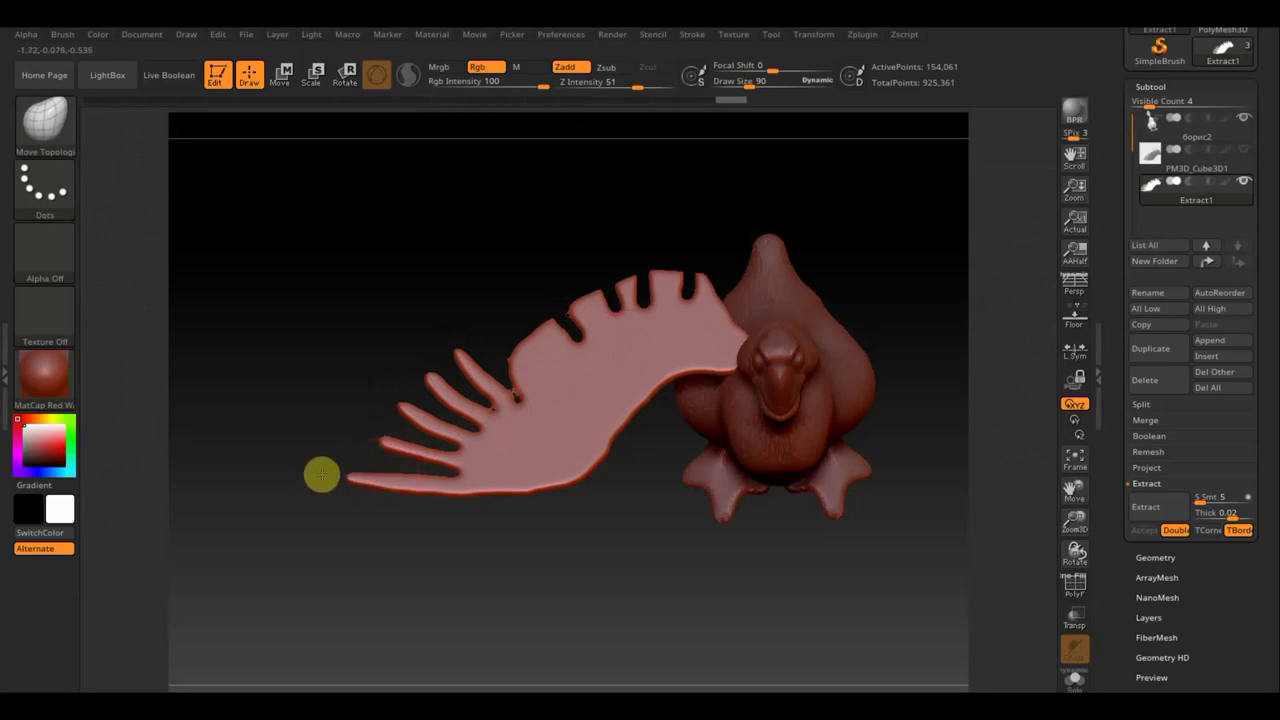
{"action": "mouse_move", "coordinate": [603, 591]}
{"action": "left_mouse_down"}
{"action": "mouse_move", "coordinate": [649, 486]}
{"action": "mouse_move", "coordinate": [649, 577]}
{"action": "left_mouse_up"}
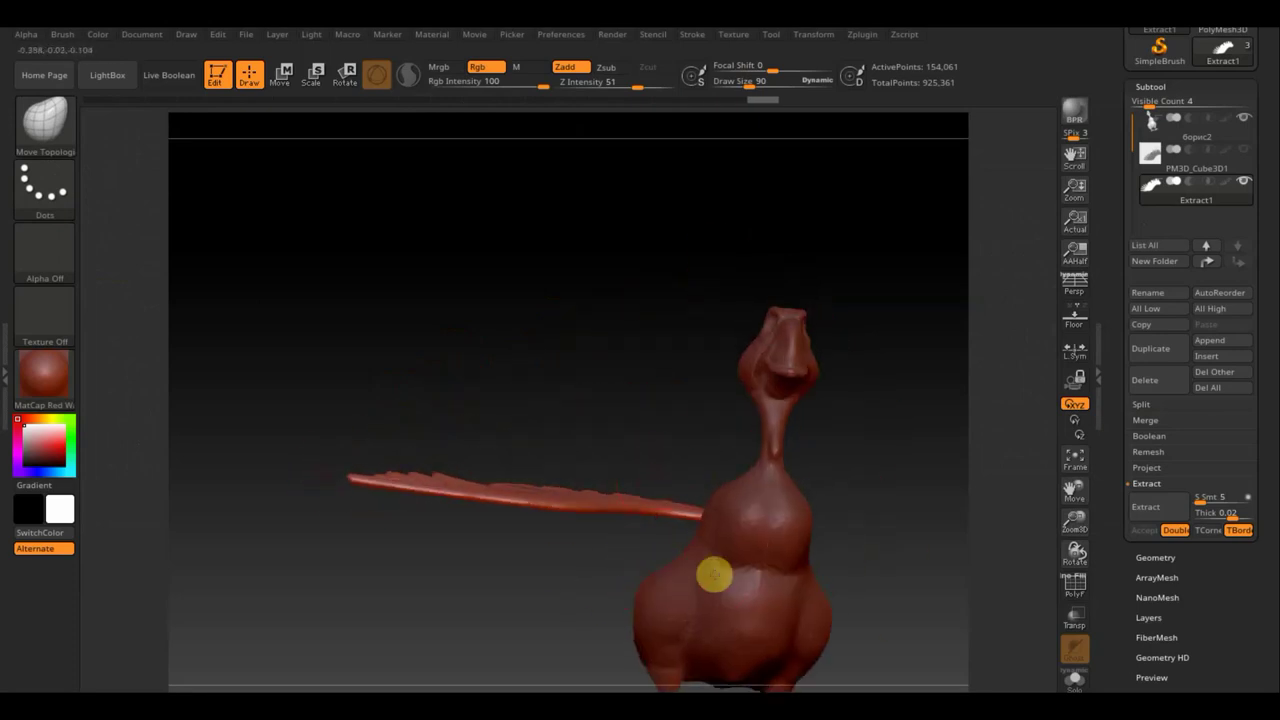
{"action": "mouse_move", "coordinate": [877, 574]}
{"action": "left_mouse_down"}
{"action": "mouse_move", "coordinate": [906, 575]}
{"action": "mouse_move", "coordinate": [785, 442]}
{"action": "left_mouse_up"}
Apply Modify Topology > Mirror And Weld so both sides of the goose get a wing
{"action": "left_click", "coordinate": [281, 73]}
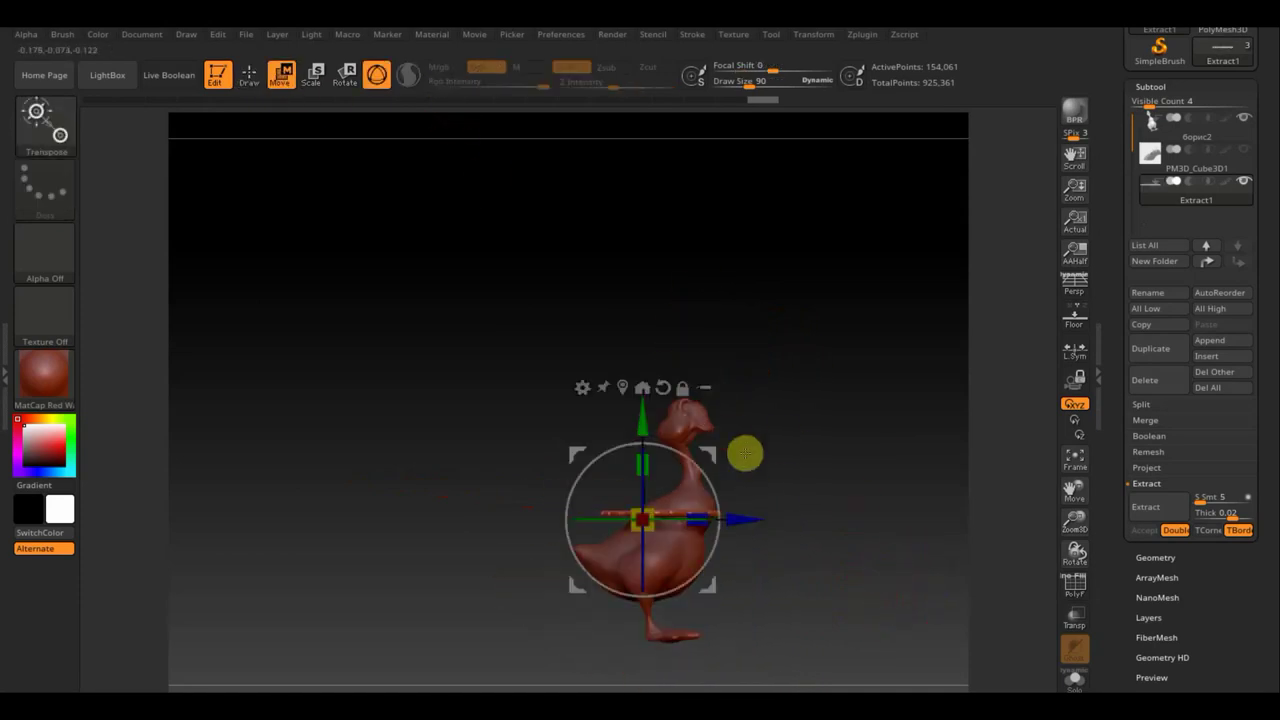
{"action": "mouse_move", "coordinate": [700, 466]}
{"action": "left_mouse_down"}
{"action": "mouse_move", "coordinate": [708, 455]}
{"action": "mouse_move", "coordinate": [657, 422]}
{"action": "left_mouse_up"}
{"action": "mouse_move", "coordinate": [909, 487]}
{"action": "left_mouse_down"}
{"action": "mouse_move", "coordinate": [823, 463]}
{"action": "mouse_move", "coordinate": [821, 451]}
{"action": "mouse_move", "coordinate": [817, 480]}
{"action": "mouse_move", "coordinate": [839, 497]}
{"action": "left_mouse_up"}
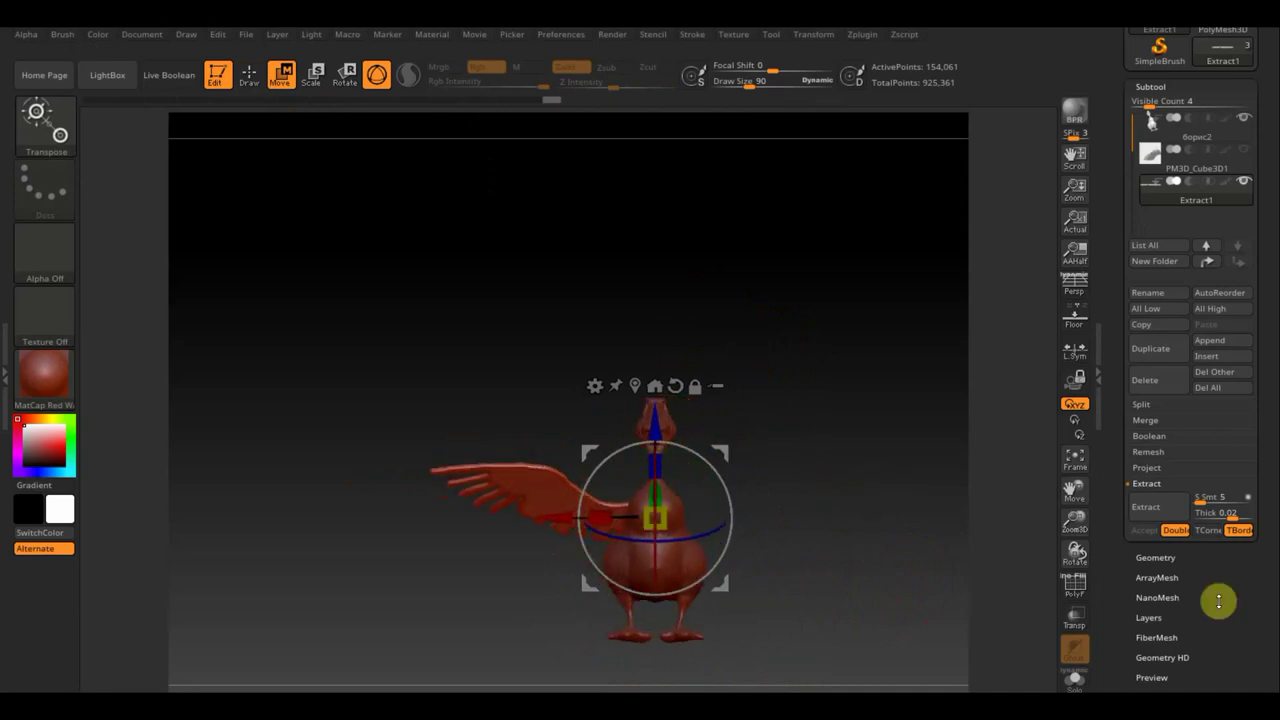
{"action": "left_click", "coordinate": [1157, 559]}
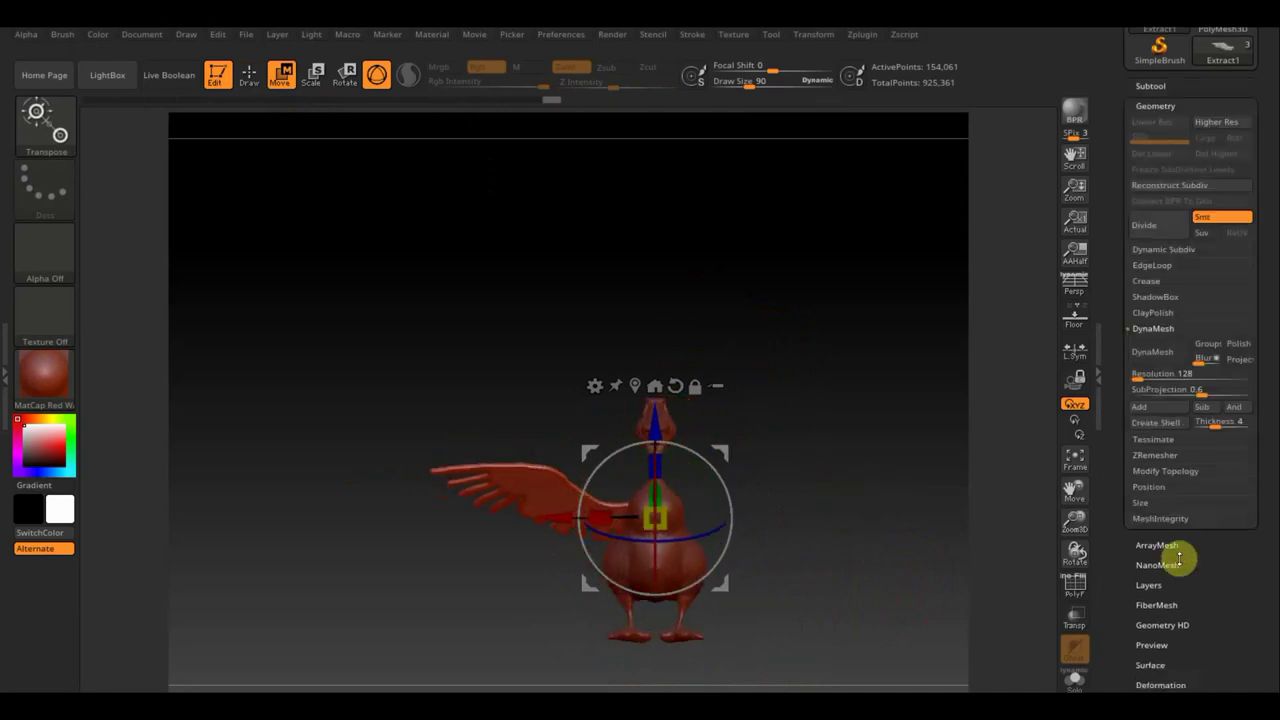
{"action": "left_click", "coordinate": [1184, 471]}
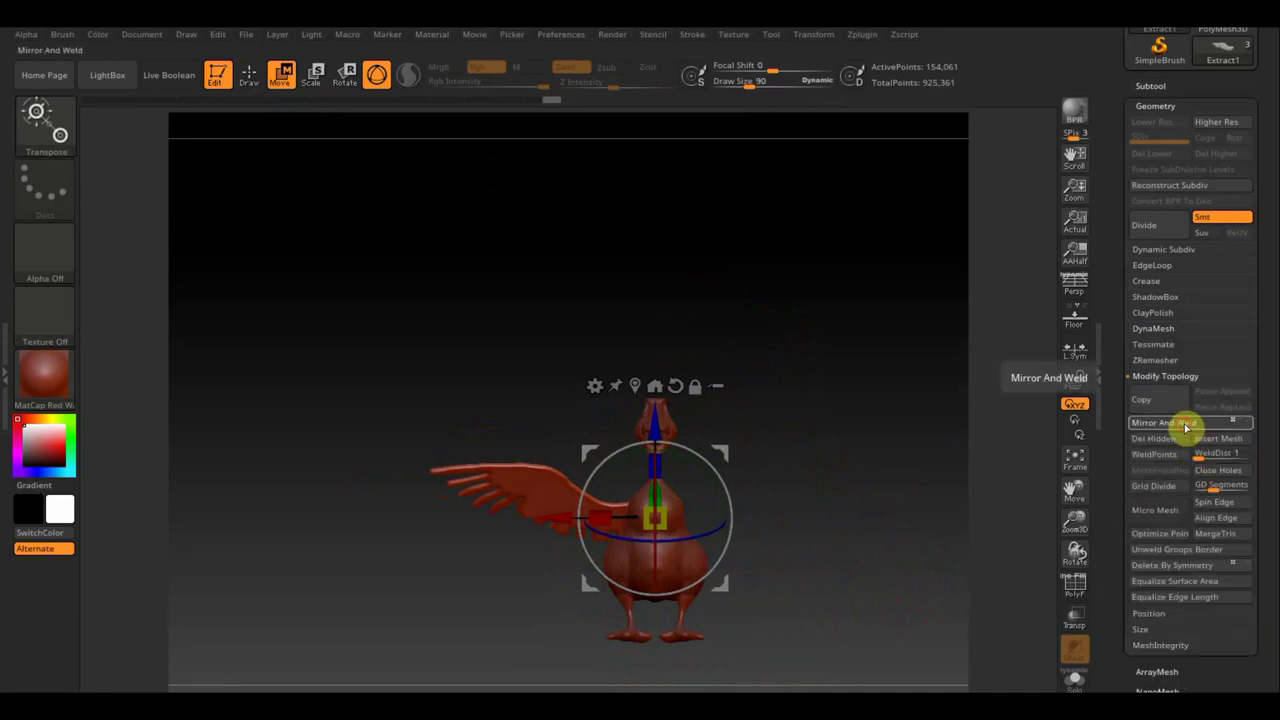
{"action": "left_click", "coordinate": [1186, 426]}
{"action": "mouse_move", "coordinate": [903, 571]}
{"action": "left_mouse_down"}
{"action": "mouse_move", "coordinate": [1017, 583]}
{"action": "mouse_move", "coordinate": [1003, 576]}
{"action": "mouse_move", "coordinate": [949, 634]}
{"action": "mouse_move", "coordinate": [960, 669]}
{"action": "mouse_move", "coordinate": [491, 420]}
{"action": "left_mouse_up"}
{"action": "mouse_move", "coordinate": [936, 573]}
{"action": "left_mouse_down"}
{"action": "mouse_move", "coordinate": [891, 414]}
{"action": "mouse_move", "coordinate": [917, 506]}
{"action": "mouse_move", "coordinate": [774, 546]}
{"action": "left_mouse_up"}
{"action": "mouse_move", "coordinate": [912, 555]}
{"action": "left_mouse_down"}
{"action": "mouse_move", "coordinate": [943, 531]}
{"action": "mouse_move", "coordinate": [938, 553]}
{"action": "left_mouse_up"}
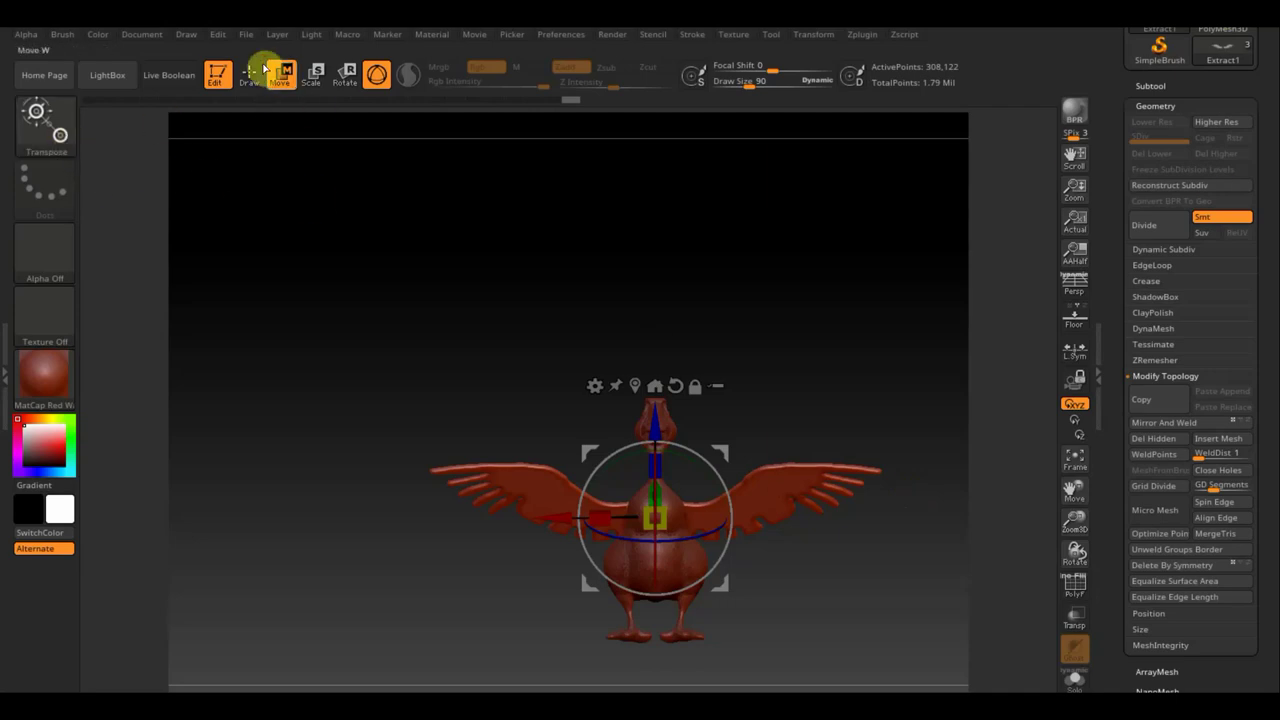
{"action": "left_click", "coordinate": [255, 74]}
Append a sphere subtool, then shrink it and move it up-right
{"action": "left_click", "coordinate": [1150, 85]}
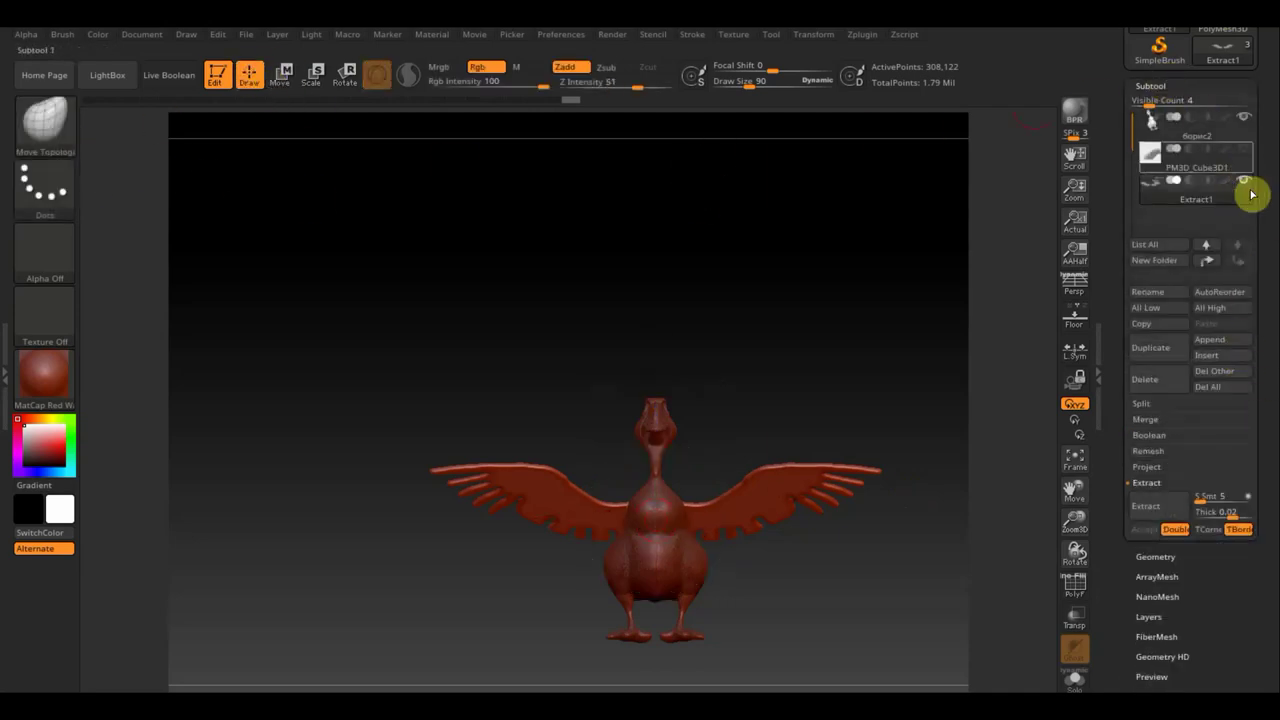
{"action": "left_click", "coordinate": [1217, 343]}
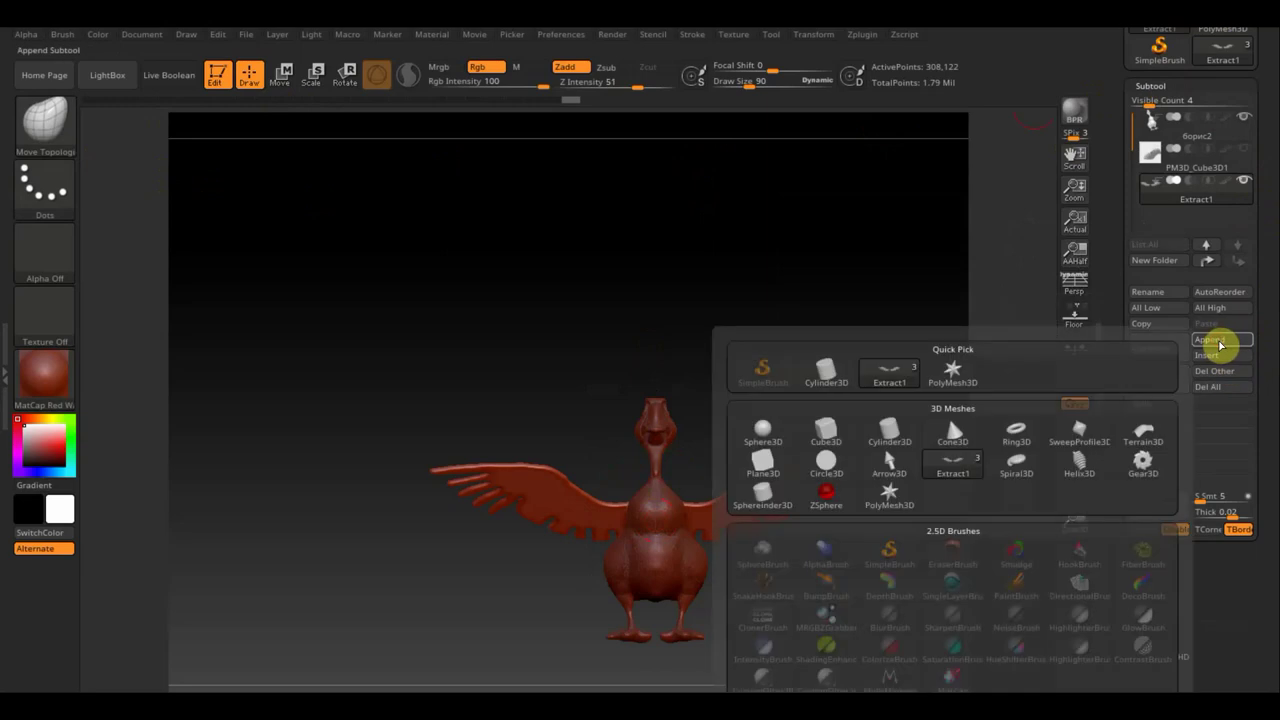
{"action": "left_click", "coordinate": [765, 432]}
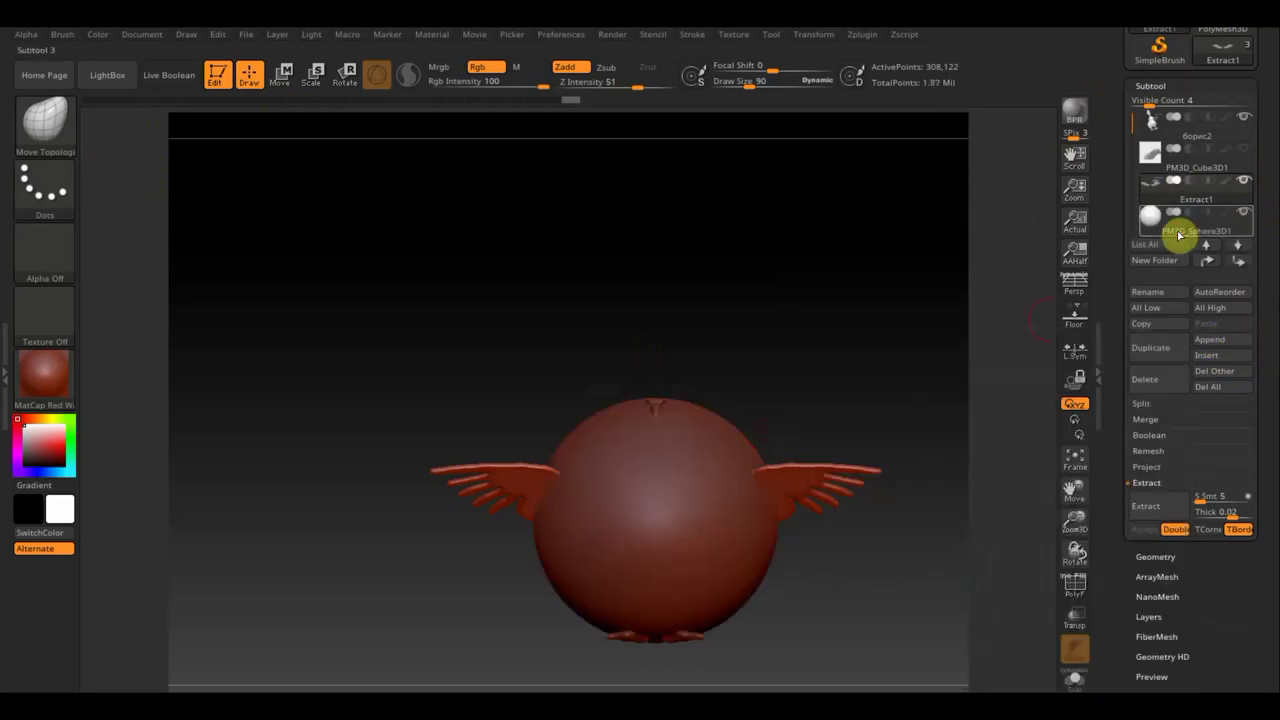
{"action": "left_click", "coordinate": [1175, 234]}
{"action": "left_click", "coordinate": [287, 75]}
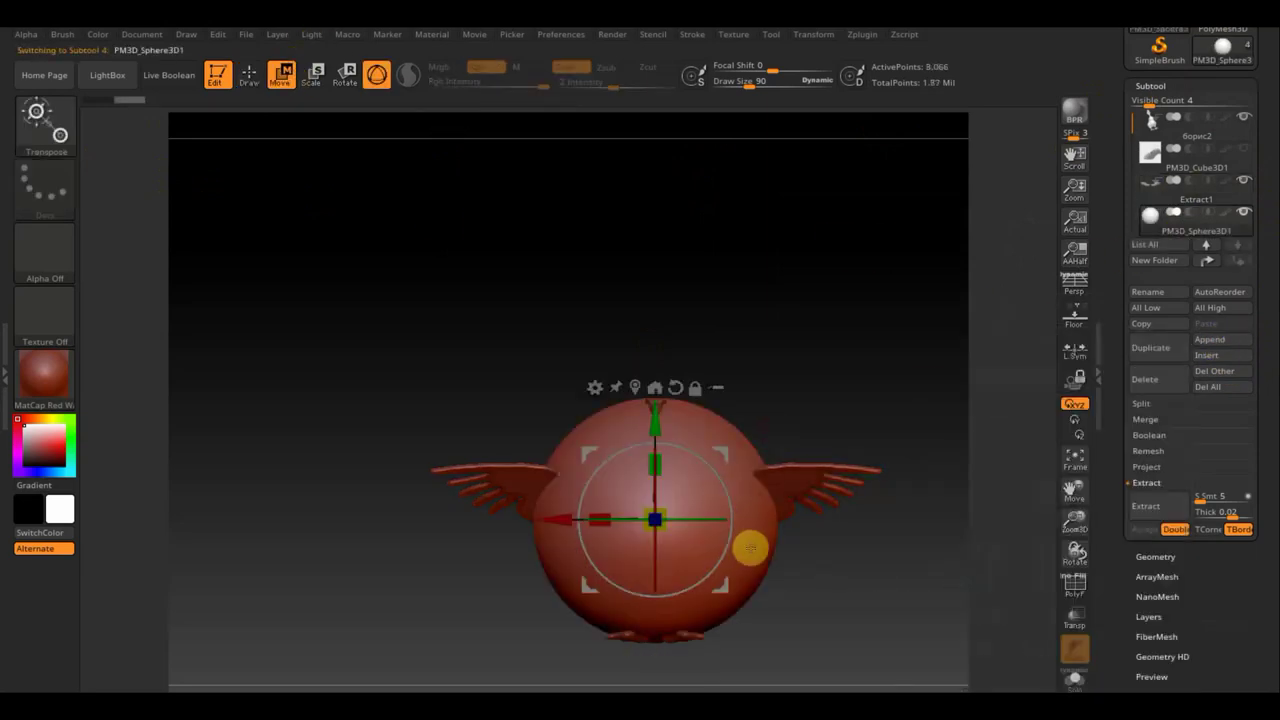
{"action": "left_click_drag", "start_coordinate": [666, 527], "coordinate": [598, 368]}
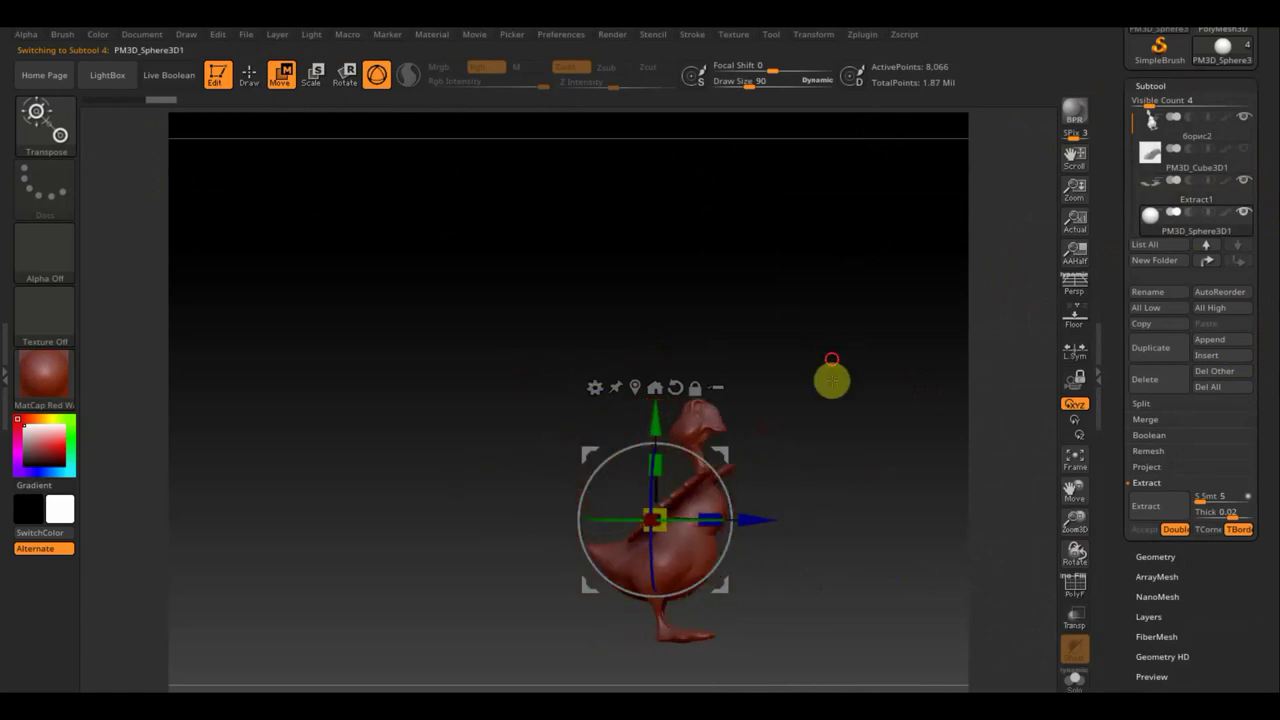
{"action": "left_click_drag", "start_coordinate": [731, 449], "coordinate": [840, 340]}
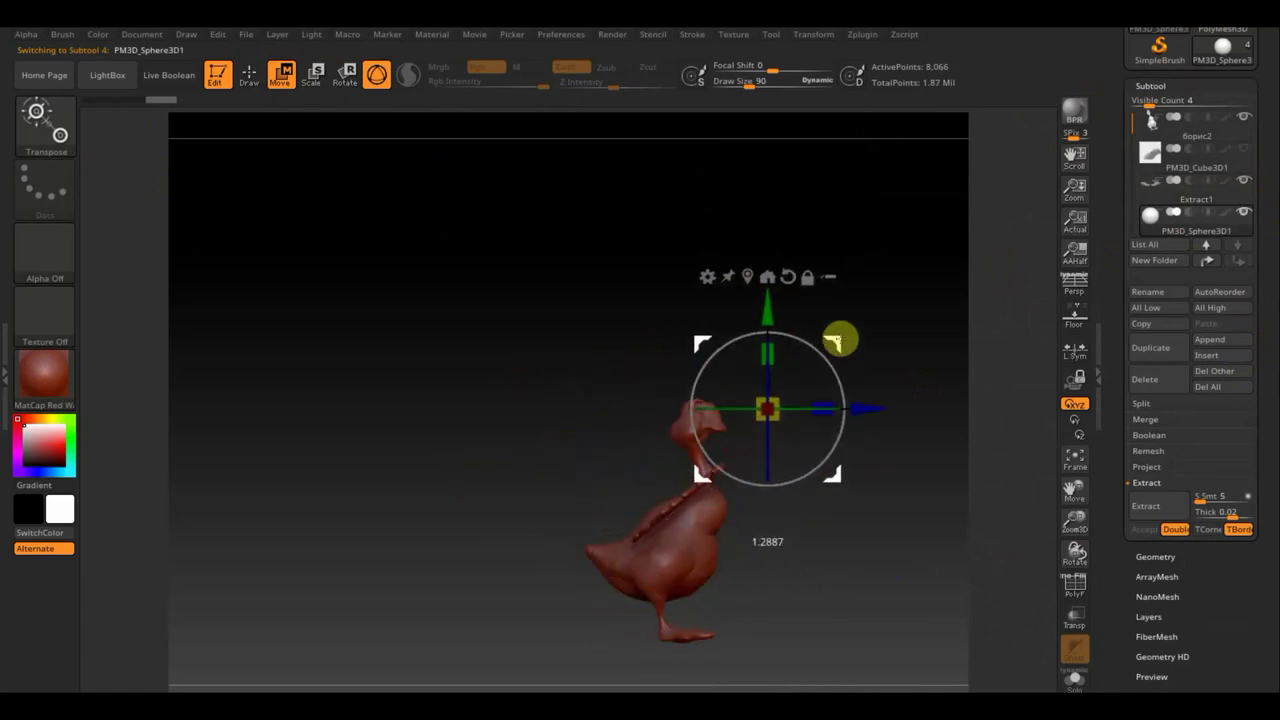
Move the sphere onto the bird's head and scale it down further
{"action": "mouse_move", "coordinate": [868, 490]}
{"action": "left_mouse_down", "text": "alt"}
{"action": "mouse_move", "coordinate": [657, 434]}
{"action": "mouse_move", "coordinate": [794, 669]}
{"action": "left_mouse_up", "text": "alt"}
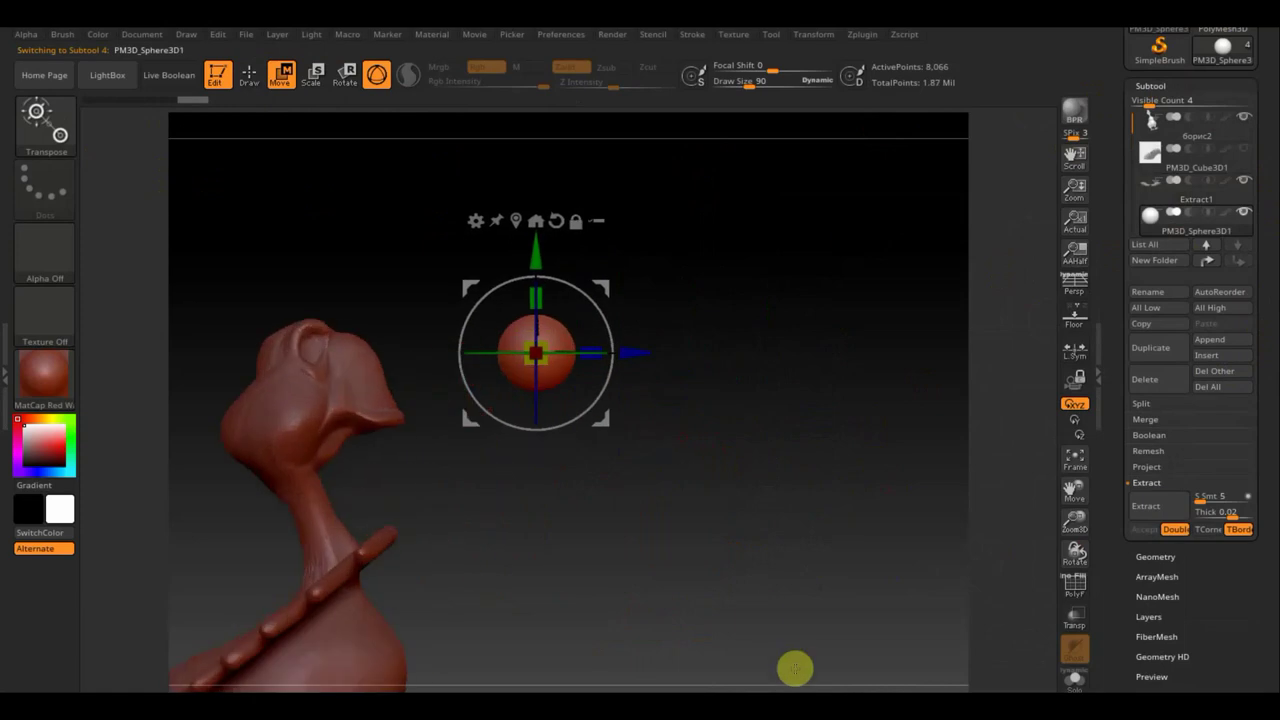
{"action": "left_click_drag", "start_coordinate": [766, 506], "coordinate": [966, 519], "text": "alt"}
{"action": "left_click_drag", "start_coordinate": [843, 366], "coordinate": [583, 386]}
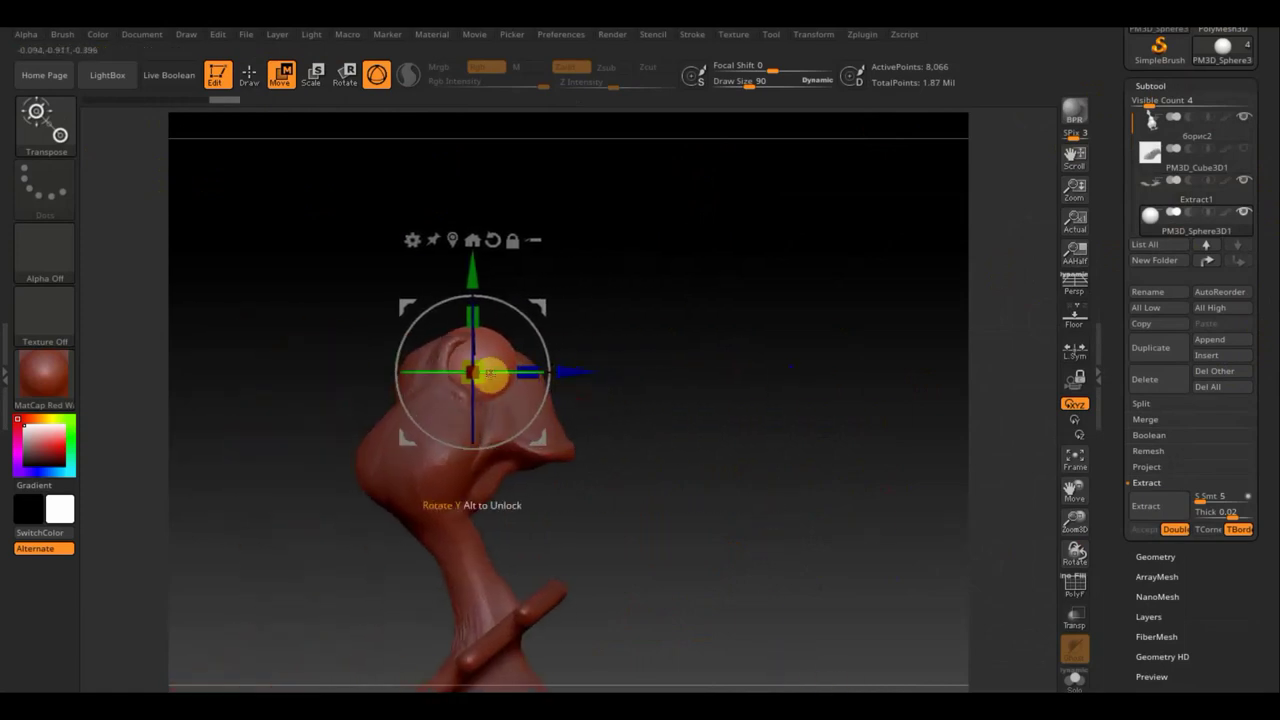
{"action": "left_click_drag", "start_coordinate": [478, 377], "coordinate": [474, 373]}
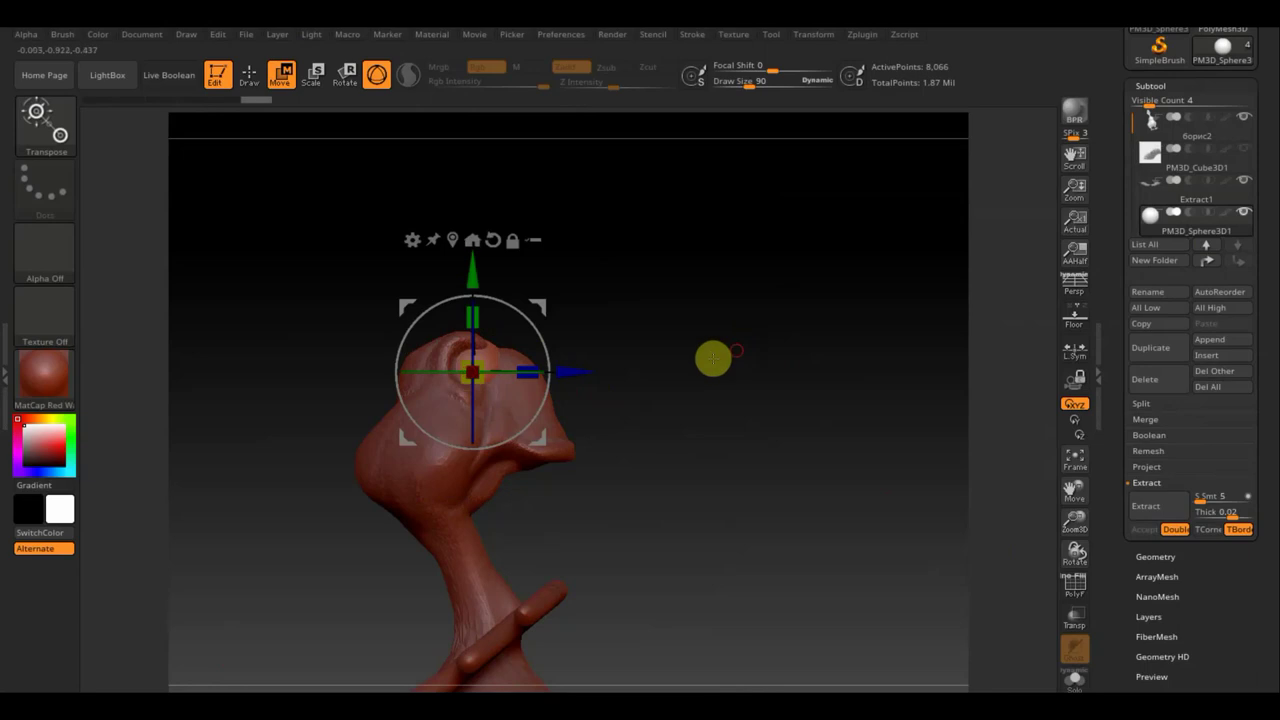
{"action": "left_click_drag", "start_coordinate": [711, 357], "coordinate": [629, 366]}
{"action": "left_click_drag", "start_coordinate": [545, 320], "coordinate": [503, 306]}
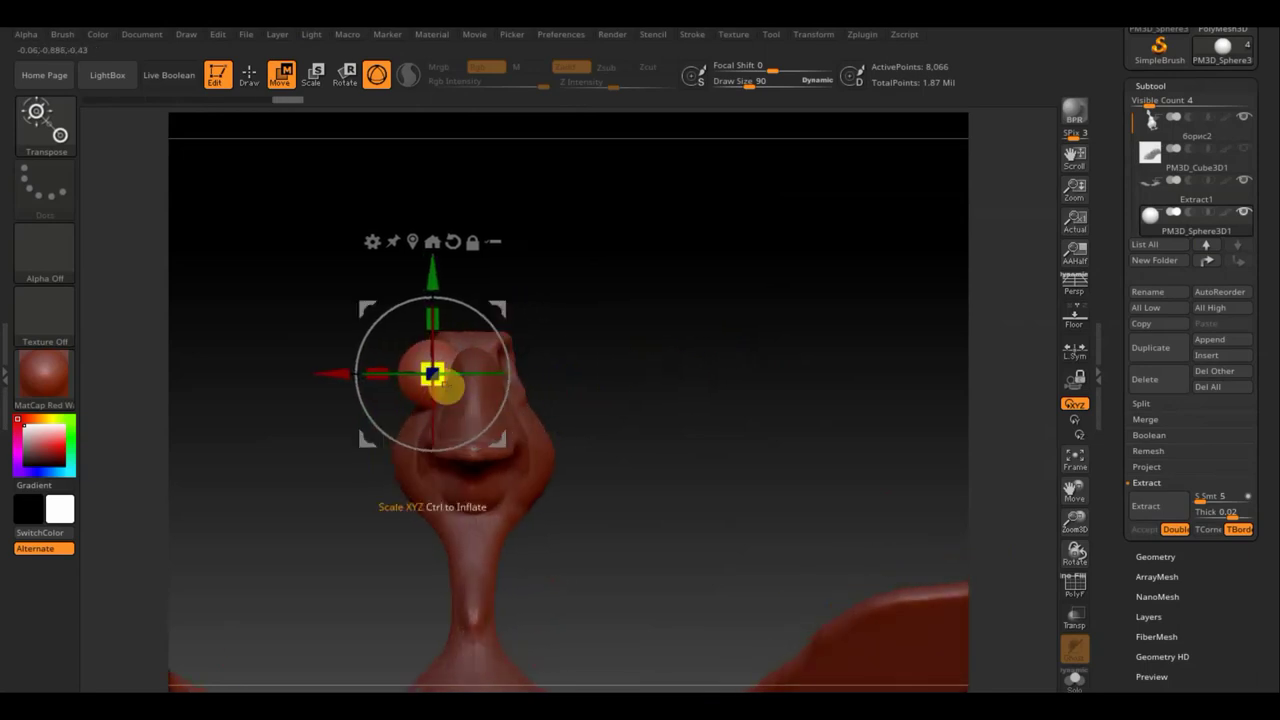
{"action": "left_click_drag", "start_coordinate": [432, 374], "coordinate": [440, 378]}
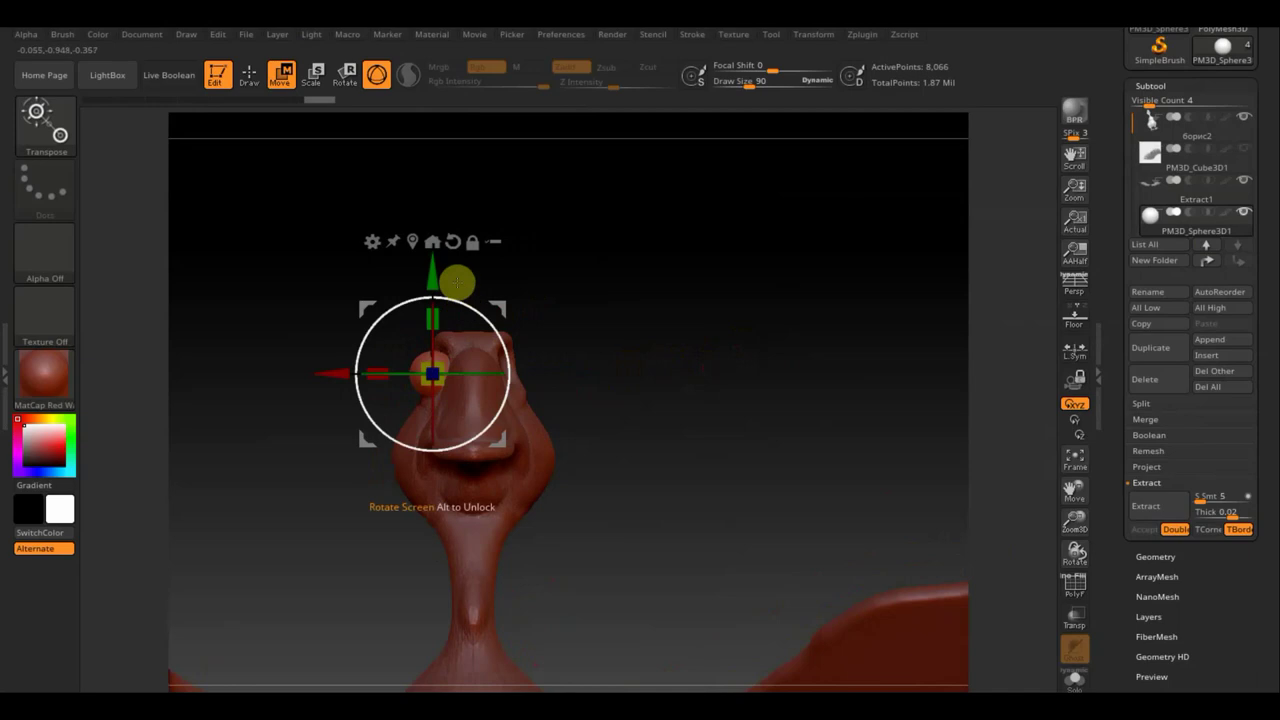
Nudge the eye sphere up, along X and along the depth axis into the head
{"action": "left_click_drag", "start_coordinate": [423, 271], "coordinate": [428, 268]}
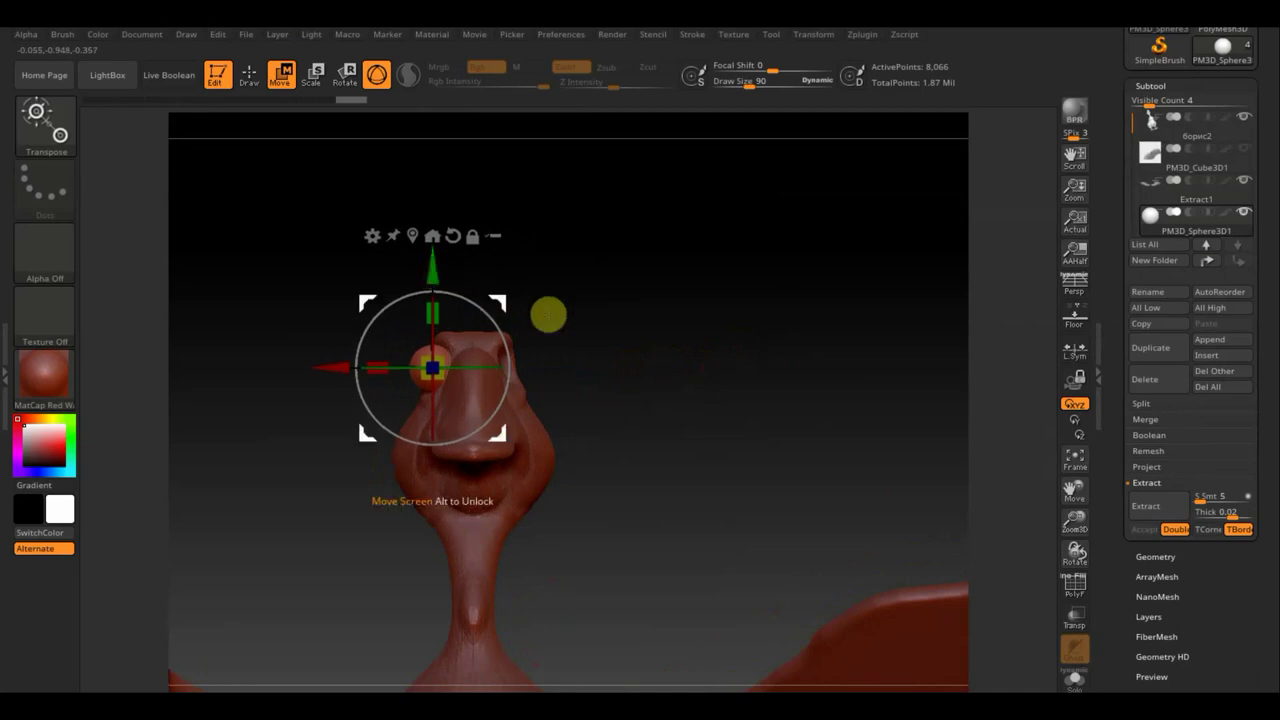
{"action": "mouse_move", "coordinate": [546, 314]}
{"action": "left_mouse_down"}
{"action": "mouse_move", "coordinate": [651, 323]}
{"action": "mouse_move", "coordinate": [563, 346]}
{"action": "mouse_move", "coordinate": [612, 366]}
{"action": "left_mouse_up"}
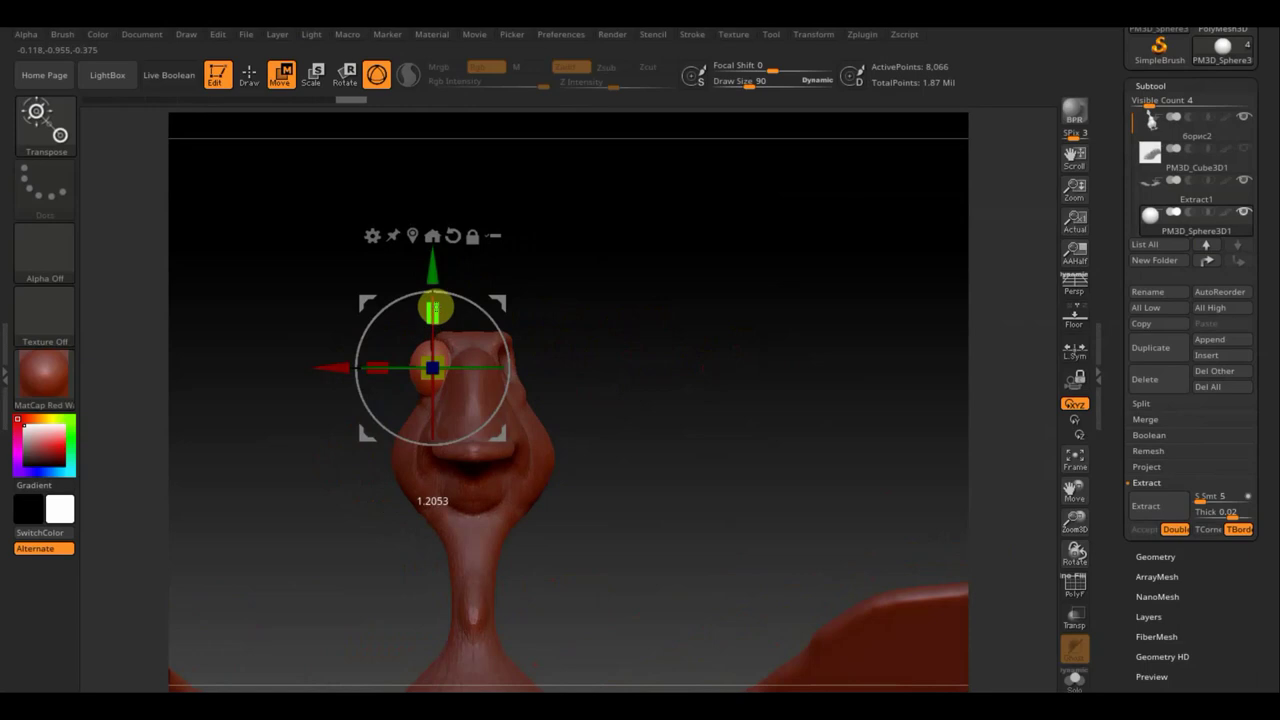
{"action": "left_click_drag", "start_coordinate": [336, 368], "coordinate": [340, 370]}
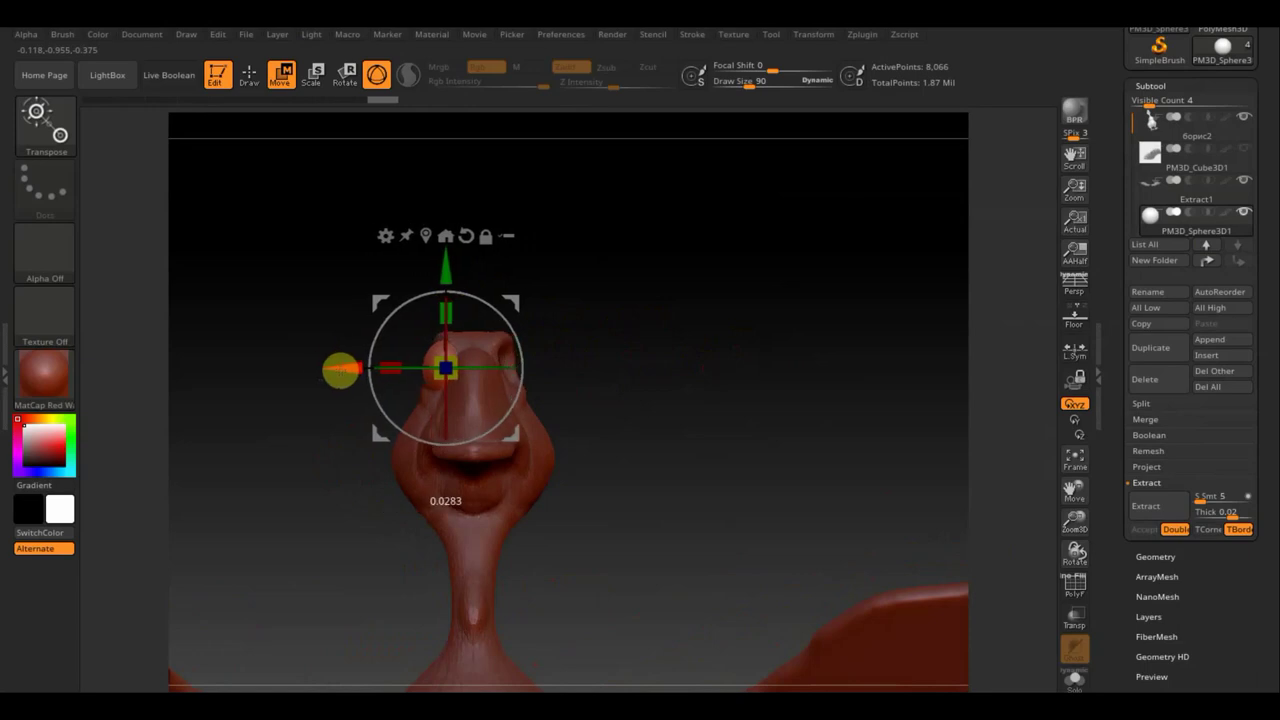
{"action": "mouse_move", "coordinate": [651, 420]}
{"action": "left_mouse_down"}
{"action": "mouse_move", "coordinate": [808, 423]}
{"action": "mouse_move", "coordinate": [768, 436]}
{"action": "mouse_move", "coordinate": [771, 486]}
{"action": "left_mouse_up"}
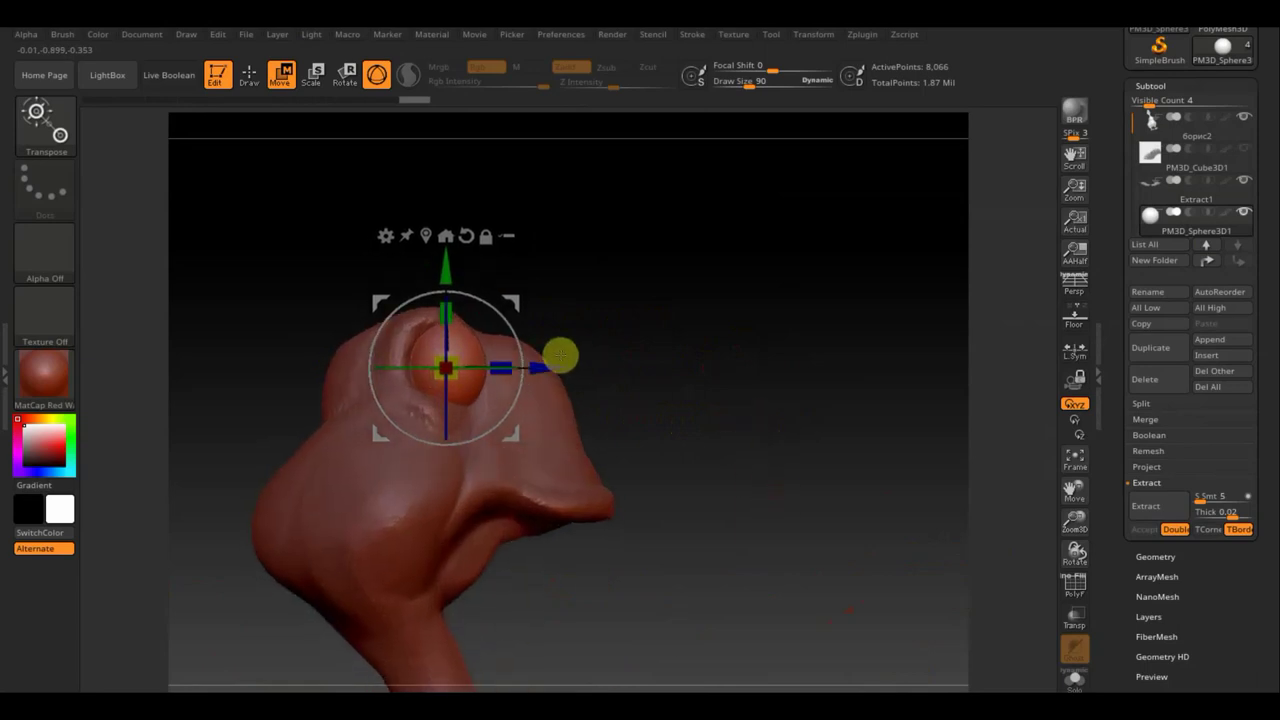
{"action": "left_click_drag", "start_coordinate": [552, 365], "coordinate": [543, 366]}
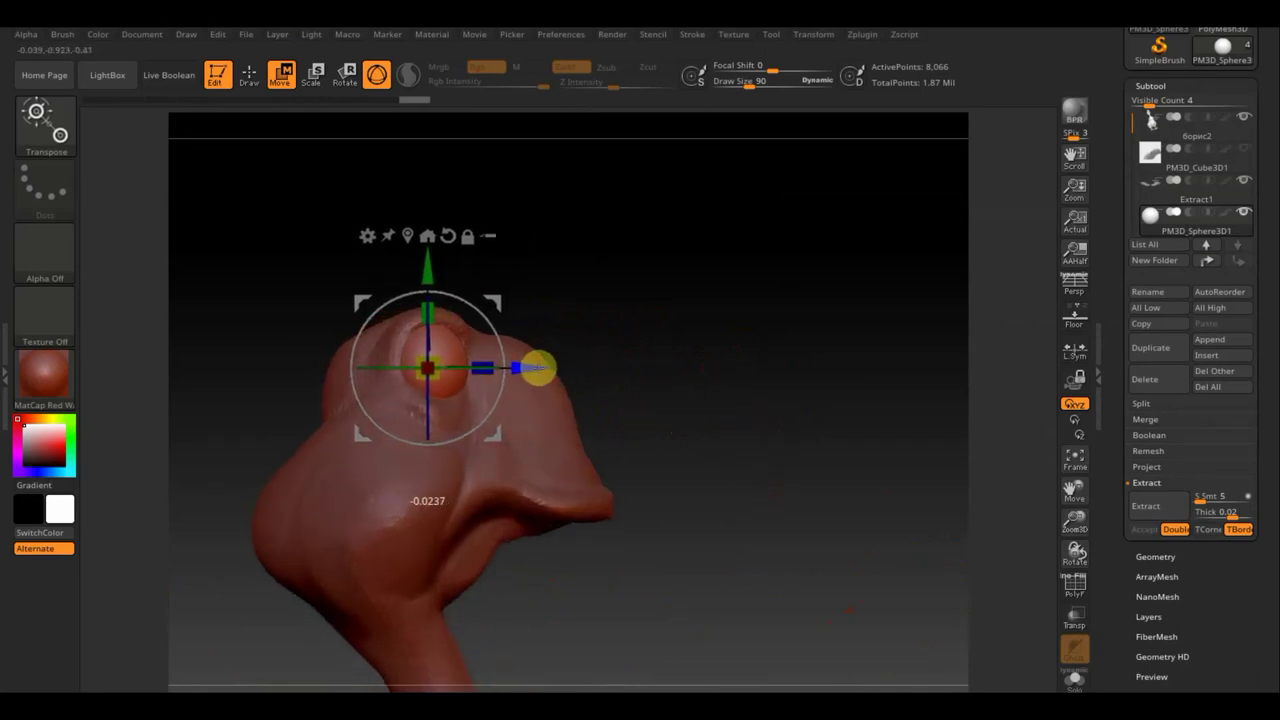
{"action": "mouse_move", "coordinate": [717, 357]}
{"action": "left_mouse_down"}
{"action": "mouse_move", "coordinate": [654, 380]}
{"action": "mouse_move", "coordinate": [732, 383]}
{"action": "left_mouse_up"}
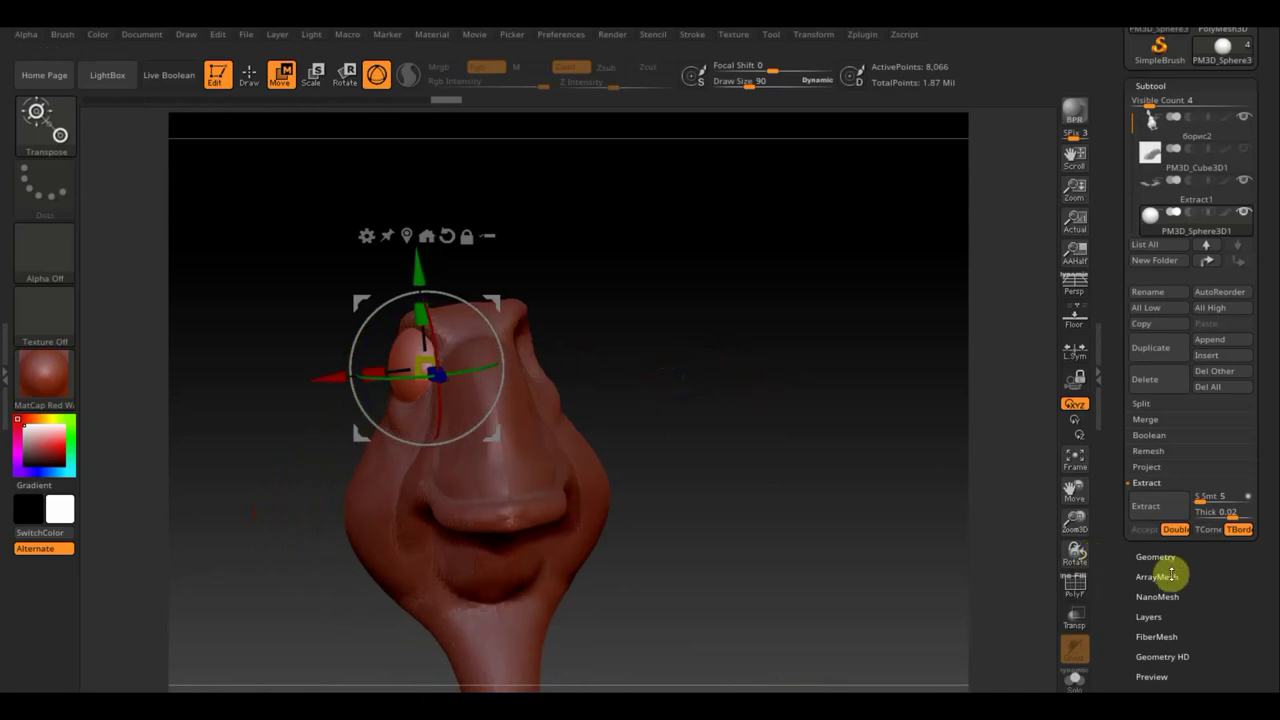
Mirror the eye onto the other side of the head with Mirror And Weld
{"action": "left_click", "coordinate": [1163, 555]}
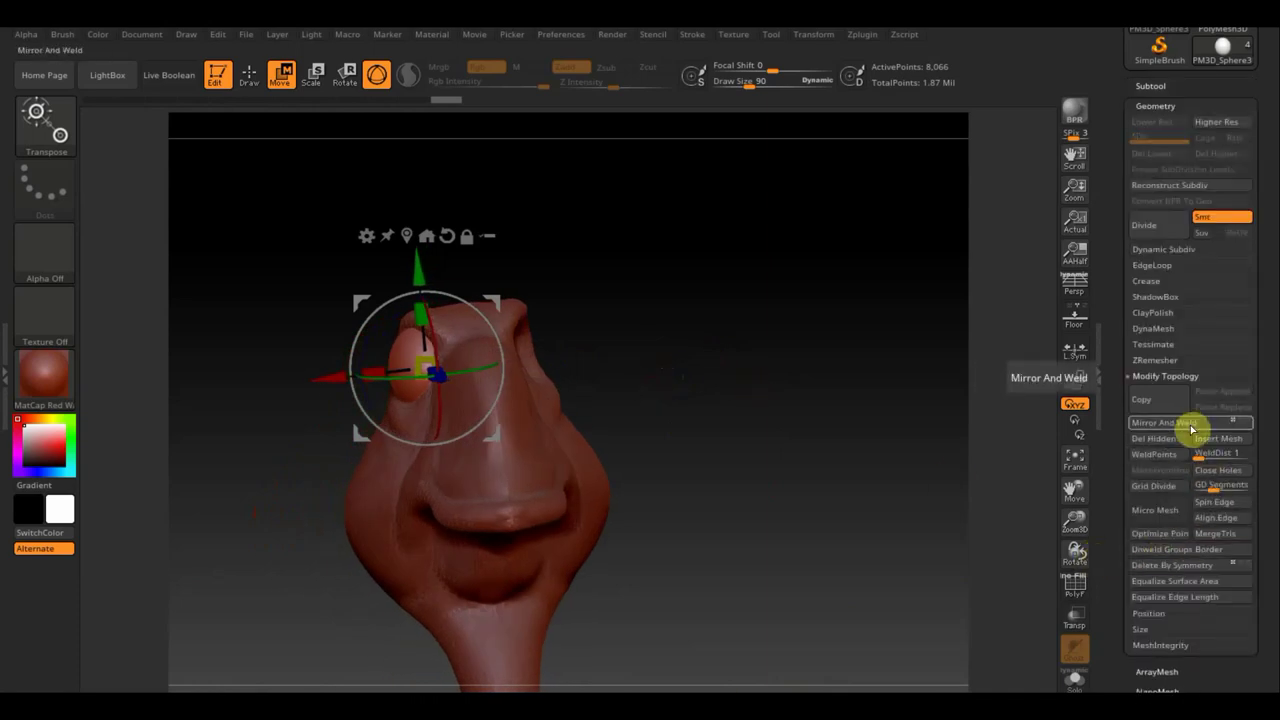
{"action": "left_click", "coordinate": [1190, 427]}
{"action": "mouse_move", "coordinate": [820, 466]}
{"action": "left_mouse_down"}
{"action": "mouse_move", "coordinate": [880, 457]}
{"action": "mouse_move", "coordinate": [828, 499]}
{"action": "left_mouse_up"}
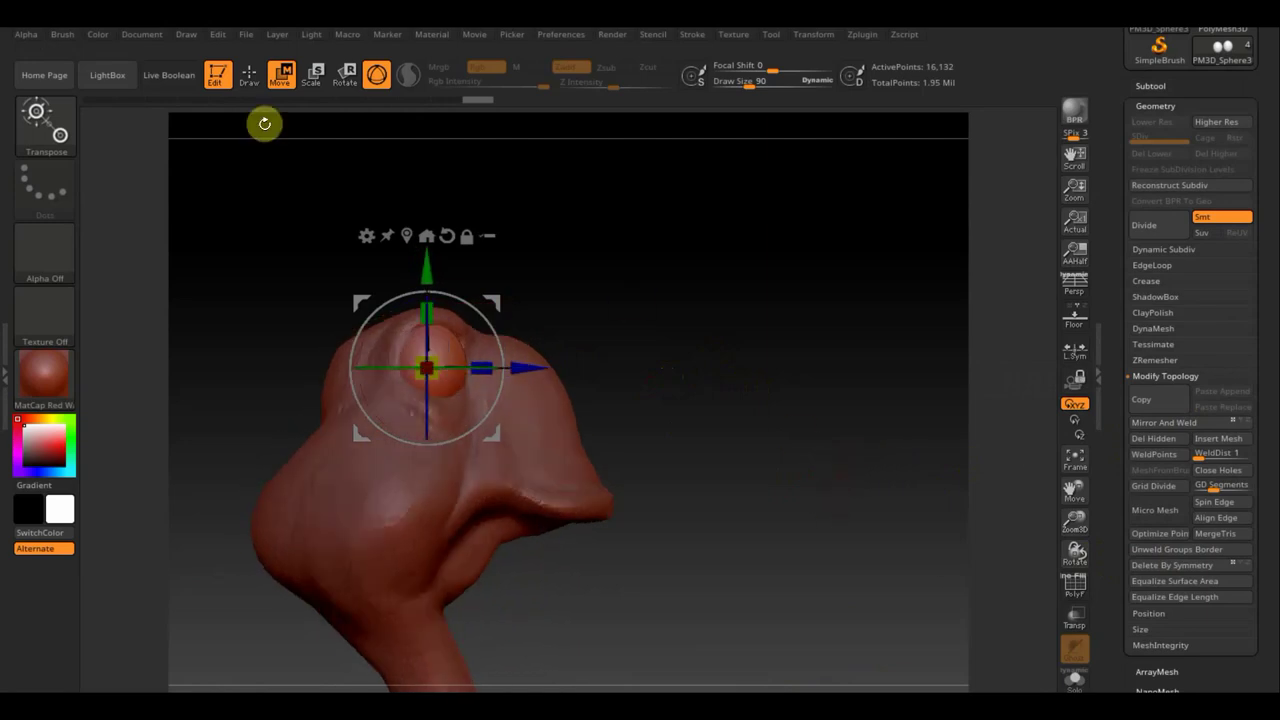
Return to Draw mode with a smaller brush and show the subtool list
{"action": "left_click", "coordinate": [249, 80]}
{"action": "mouse_move", "coordinate": [723, 400]}
{"action": "left_mouse_down"}
{"action": "mouse_move", "coordinate": [697, 394]}
{"action": "mouse_move", "coordinate": [689, 346]}
{"action": "mouse_move", "coordinate": [740, 433]}
{"action": "left_mouse_up"}
{"action": "left_click", "coordinate": [776, 81]}
{"action": "left_click_drag", "start_coordinate": [749, 86], "coordinate": [728, 87]}
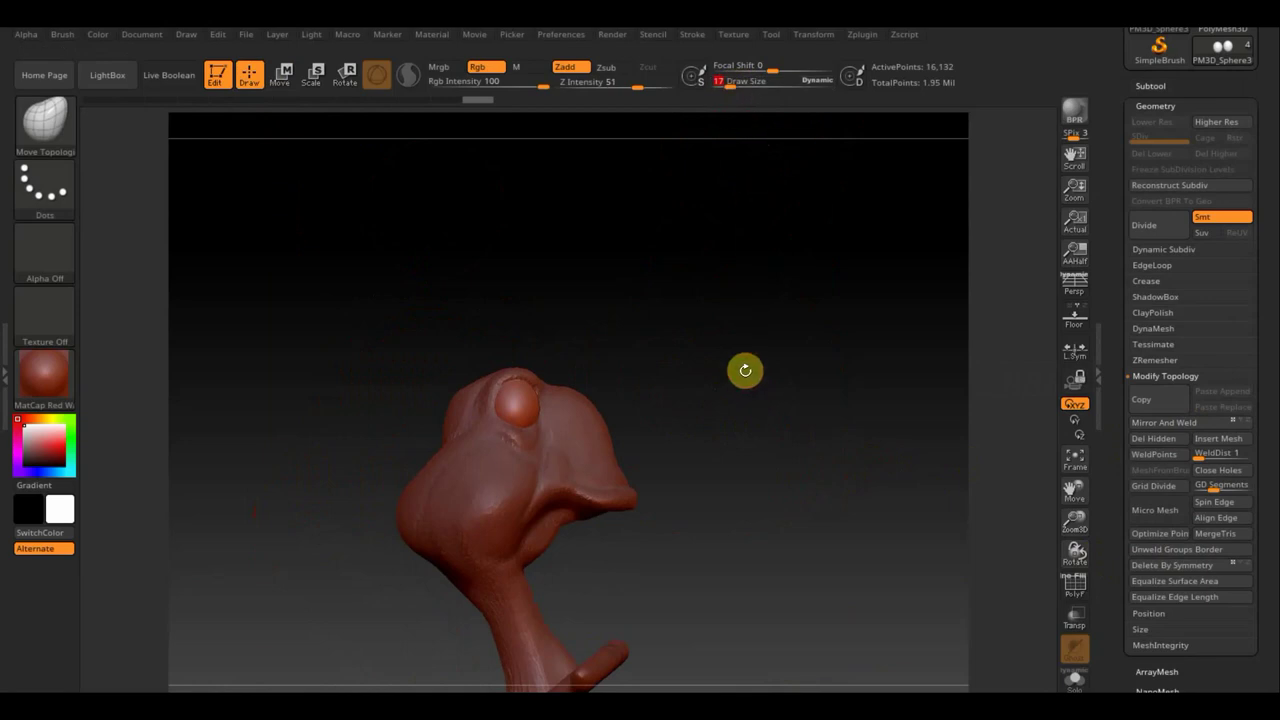
{"action": "mouse_move", "coordinate": [781, 539]}
{"action": "left_mouse_down"}
{"action": "mouse_move", "coordinate": [789, 286]}
{"action": "mouse_move", "coordinate": [734, 480]}
{"action": "mouse_move", "coordinate": [761, 645]}
{"action": "mouse_move", "coordinate": [692, 602]}
{"action": "left_mouse_up"}
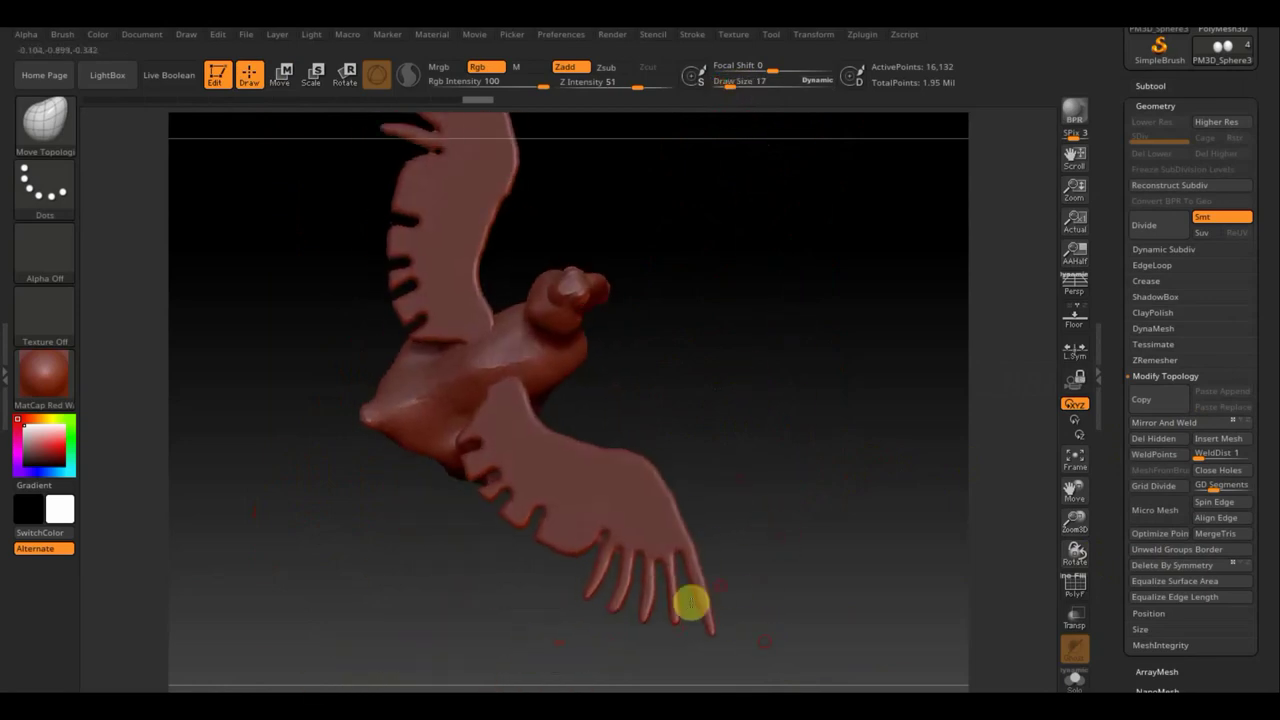
{"action": "left_click", "coordinate": [1150, 85]}
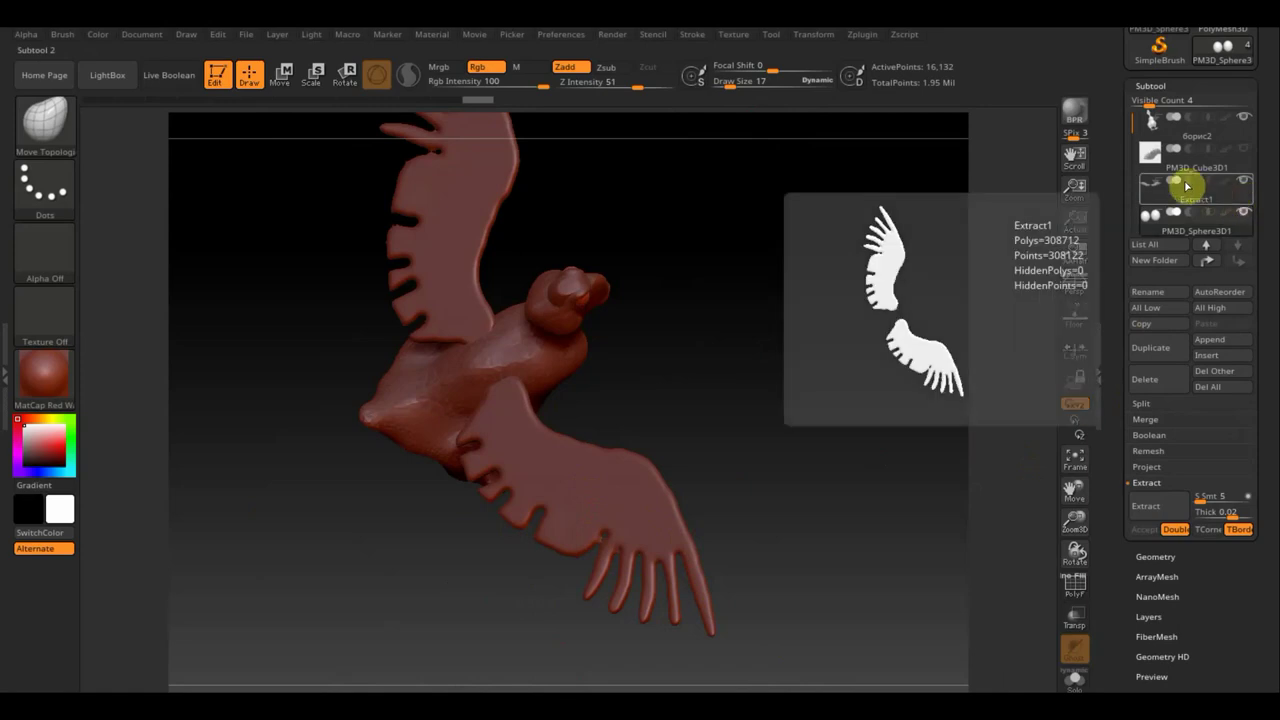
{"action": "mouse_move", "coordinate": [1196, 128]}
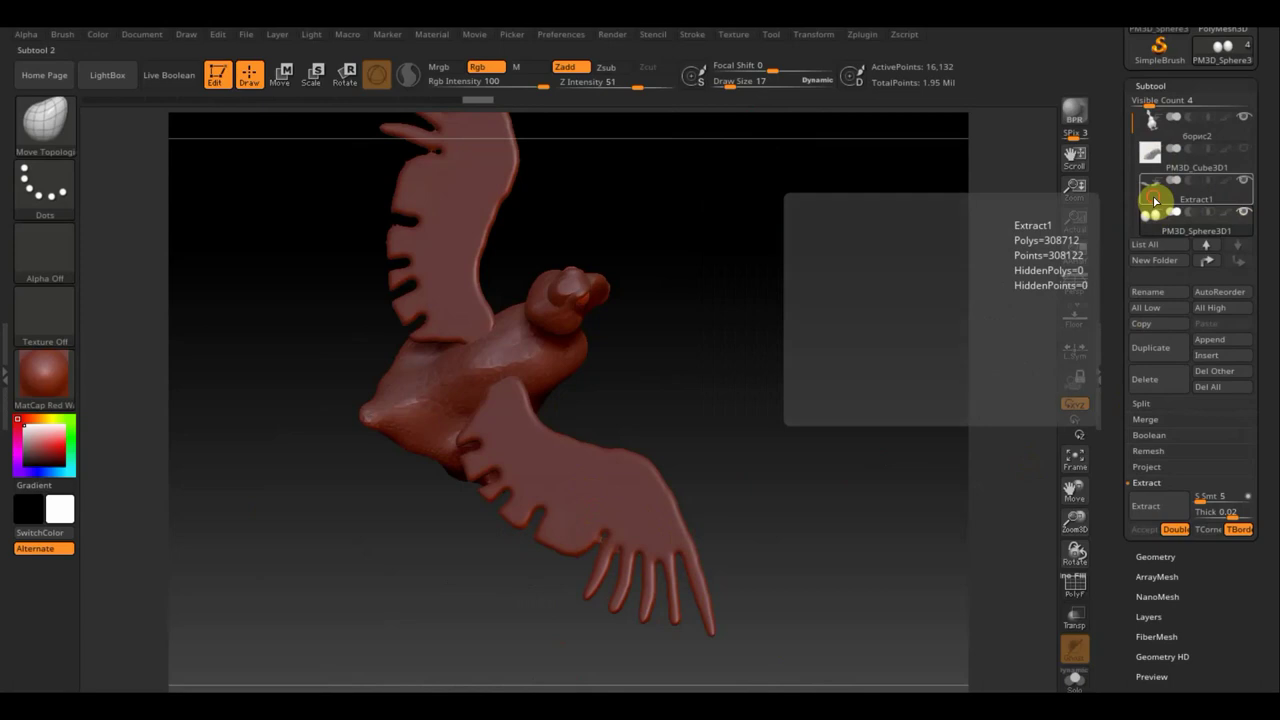
Duplicate the Extract1 wing piece as Extract2
{"action": "left_click", "coordinate": [1155, 202]}
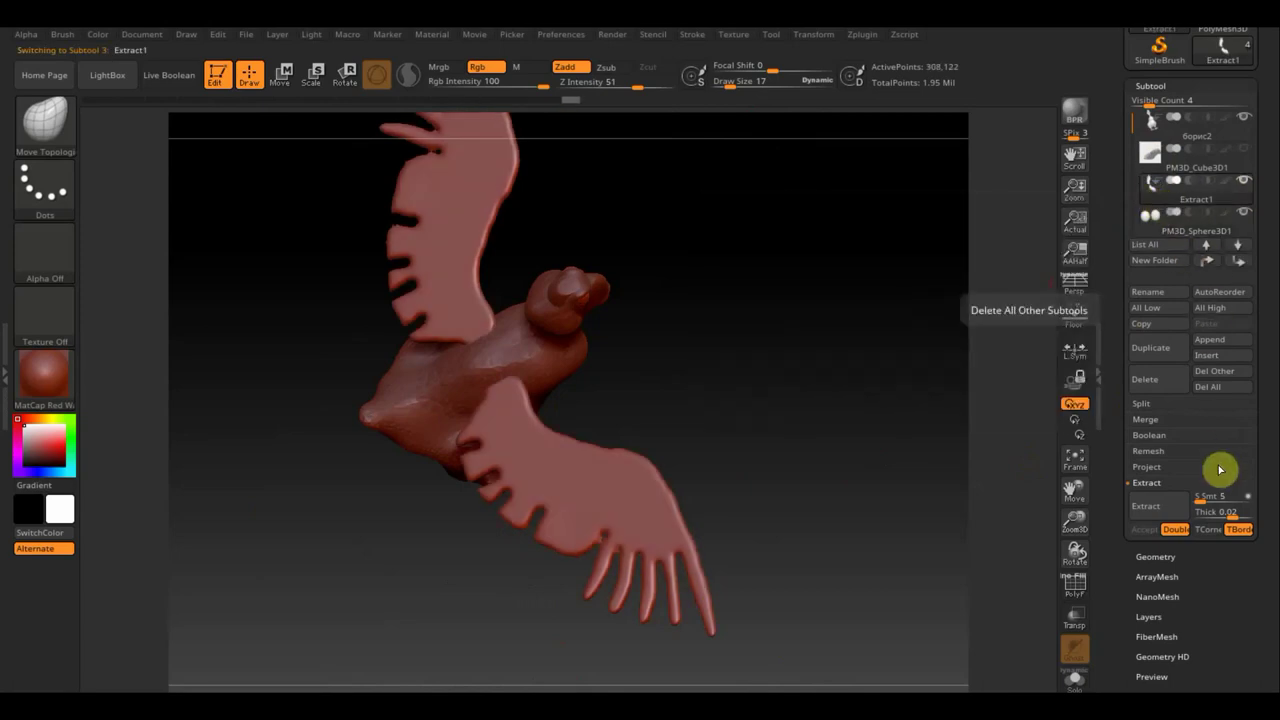
{"action": "left_click", "coordinate": [1149, 348]}
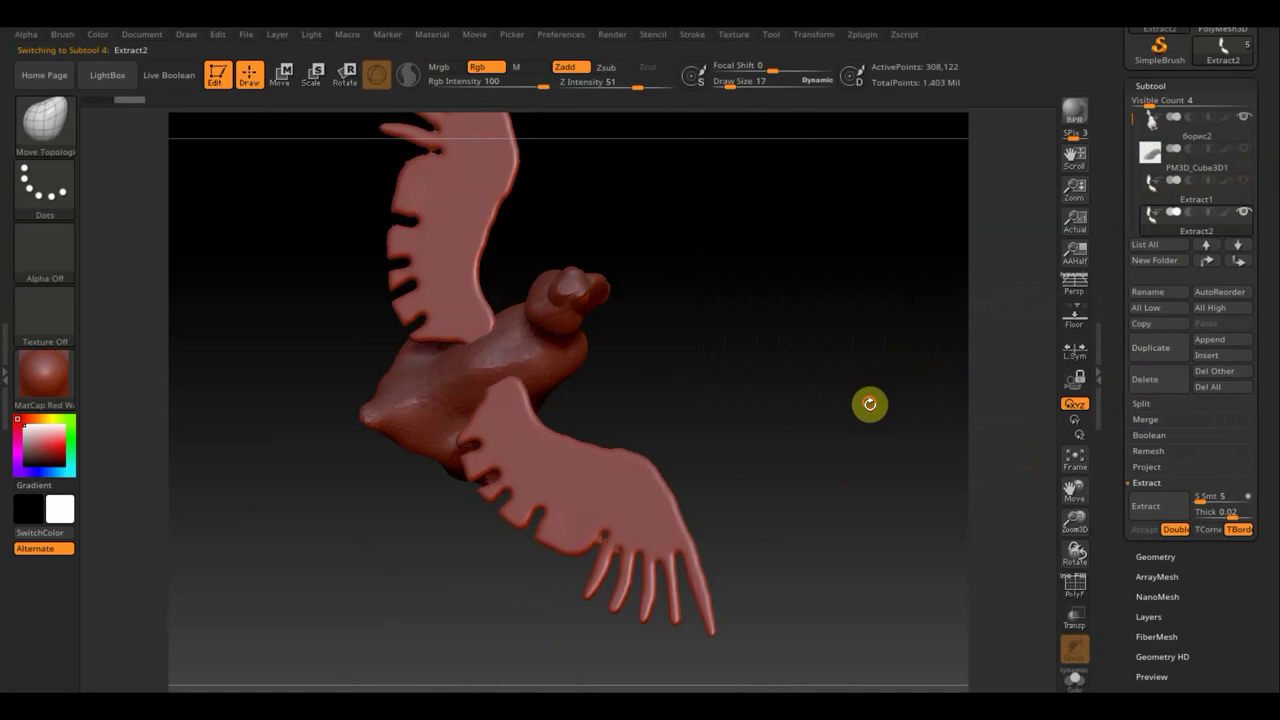
{"action": "mouse_move", "coordinate": [869, 403]}
{"action": "left_mouse_down"}
{"action": "mouse_move", "coordinate": [817, 283]}
{"action": "mouse_move", "coordinate": [791, 366]}
{"action": "left_mouse_up"}
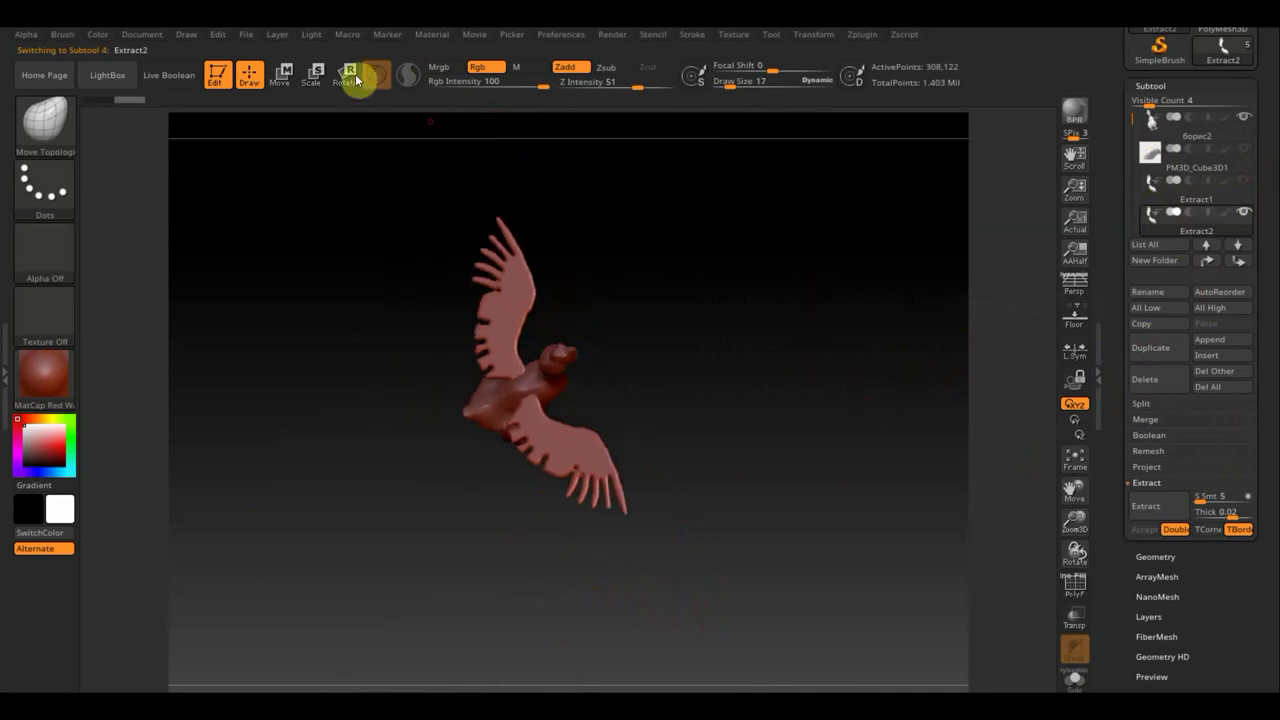
Rotate the Extract2 copy with the Move gizmo so it swings behind the body
{"action": "left_click", "coordinate": [280, 84]}
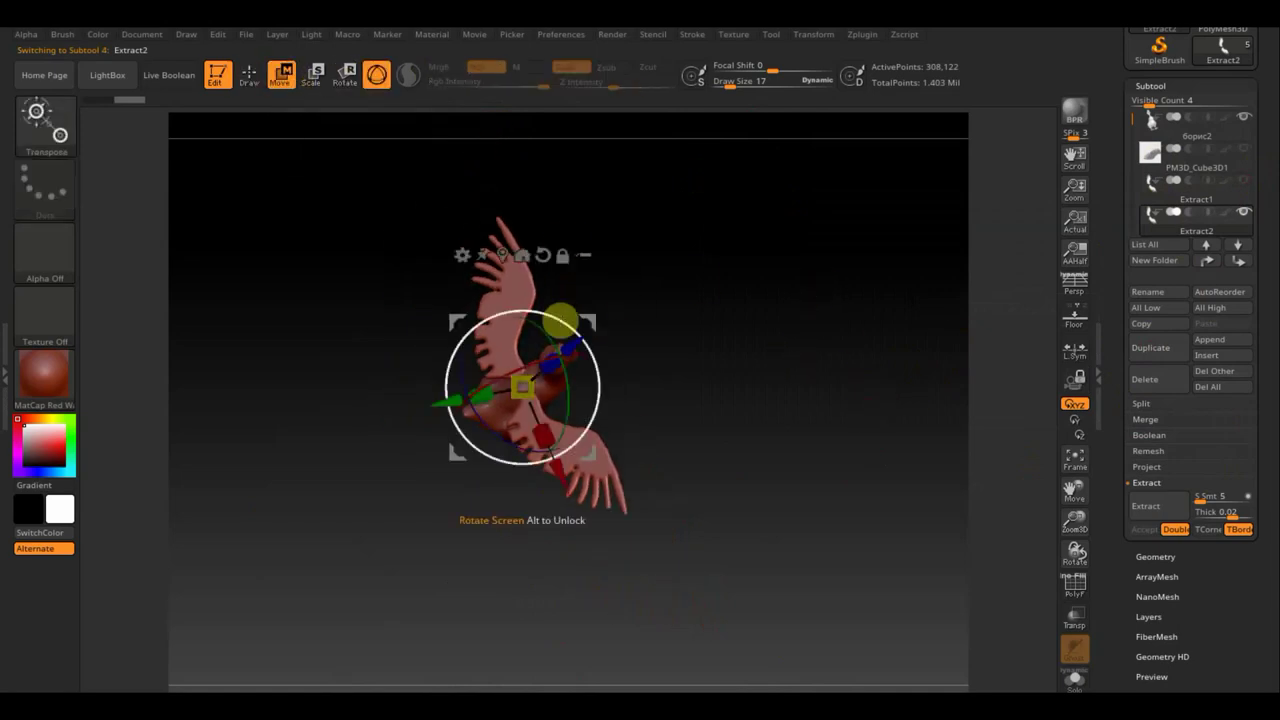
{"action": "mouse_move", "coordinate": [560, 320]}
{"action": "left_mouse_down"}
{"action": "mouse_move", "coordinate": [585, 362]}
{"action": "mouse_move", "coordinate": [603, 232]}
{"action": "left_mouse_up"}
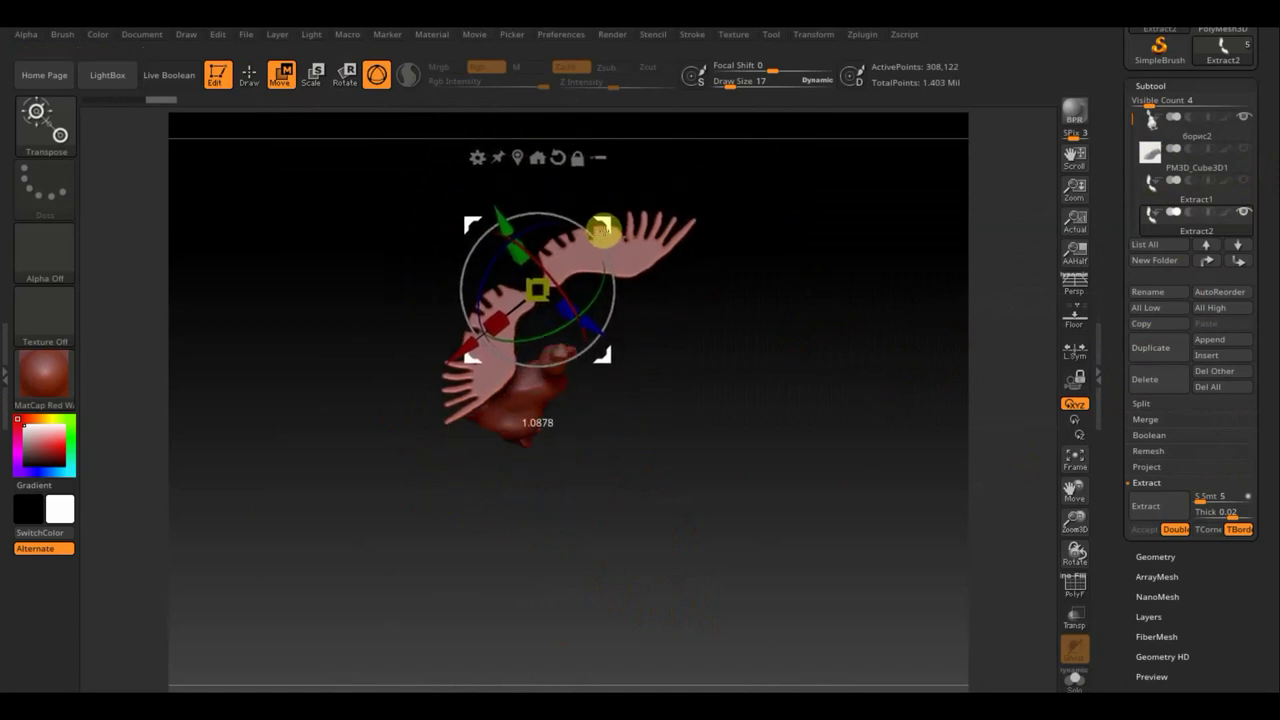
{"action": "left_click_drag", "start_coordinate": [655, 319], "coordinate": [683, 336]}
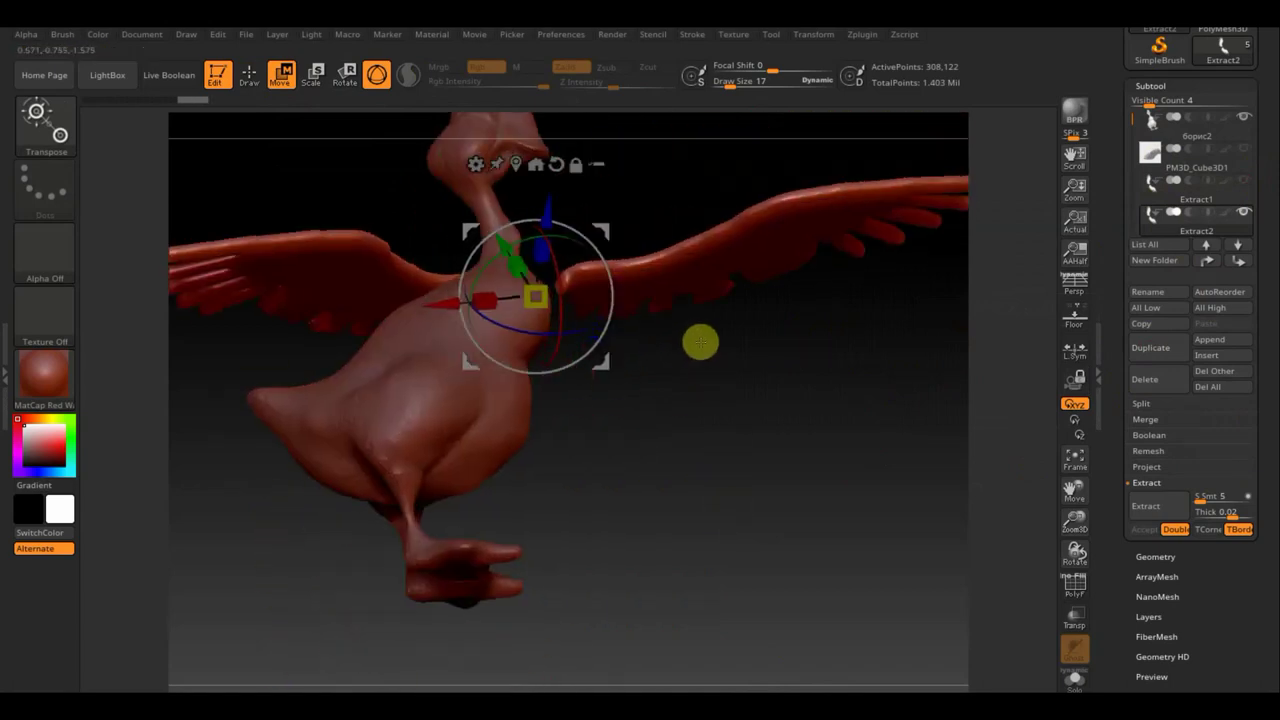
{"action": "mouse_move", "coordinate": [595, 260]}
{"action": "left_mouse_down"}
{"action": "mouse_move", "coordinate": [615, 256]}
{"action": "mouse_move", "coordinate": [608, 289]}
{"action": "left_mouse_up"}
{"action": "mouse_move", "coordinate": [614, 243]}
{"action": "left_mouse_down"}
{"action": "mouse_move", "coordinate": [608, 471]}
{"action": "mouse_move", "coordinate": [754, 409]}
{"action": "mouse_move", "coordinate": [749, 429]}
{"action": "mouse_move", "coordinate": [789, 237]}
{"action": "mouse_move", "coordinate": [834, 153]}
{"action": "mouse_move", "coordinate": [820, 185]}
{"action": "left_mouse_up"}
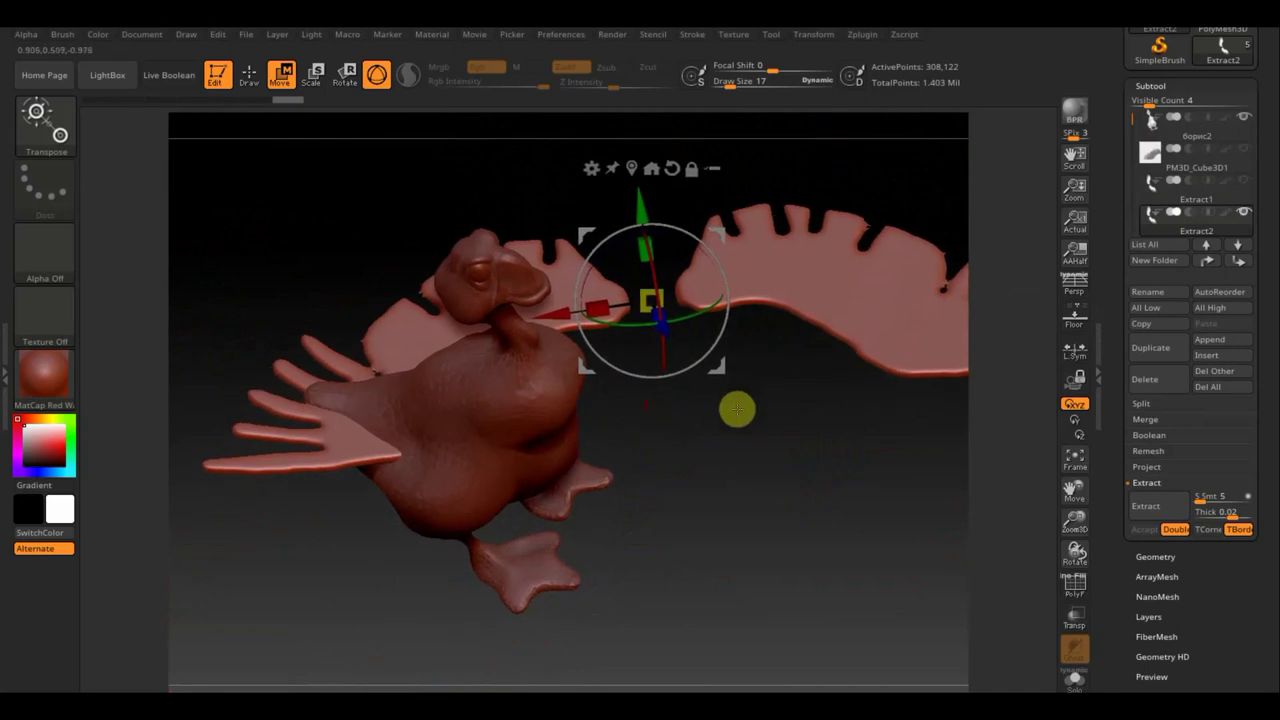
{"action": "mouse_move", "coordinate": [664, 291]}
{"action": "left_mouse_down"}
{"action": "mouse_move", "coordinate": [608, 297]}
{"action": "mouse_move", "coordinate": [651, 286]}
{"action": "left_mouse_up"}
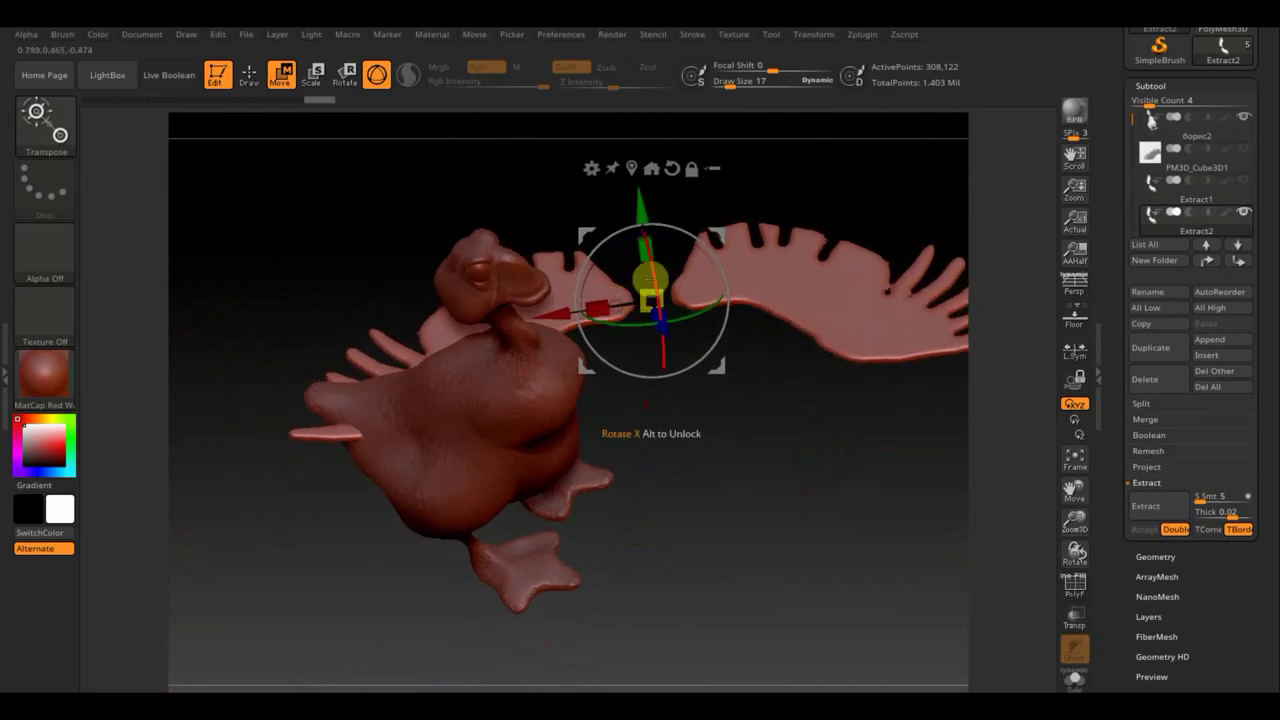
{"action": "mouse_move", "coordinate": [714, 237]}
{"action": "left_mouse_down"}
{"action": "mouse_move", "coordinate": [693, 218]}
{"action": "mouse_move", "coordinate": [674, 229]}
{"action": "left_mouse_up"}
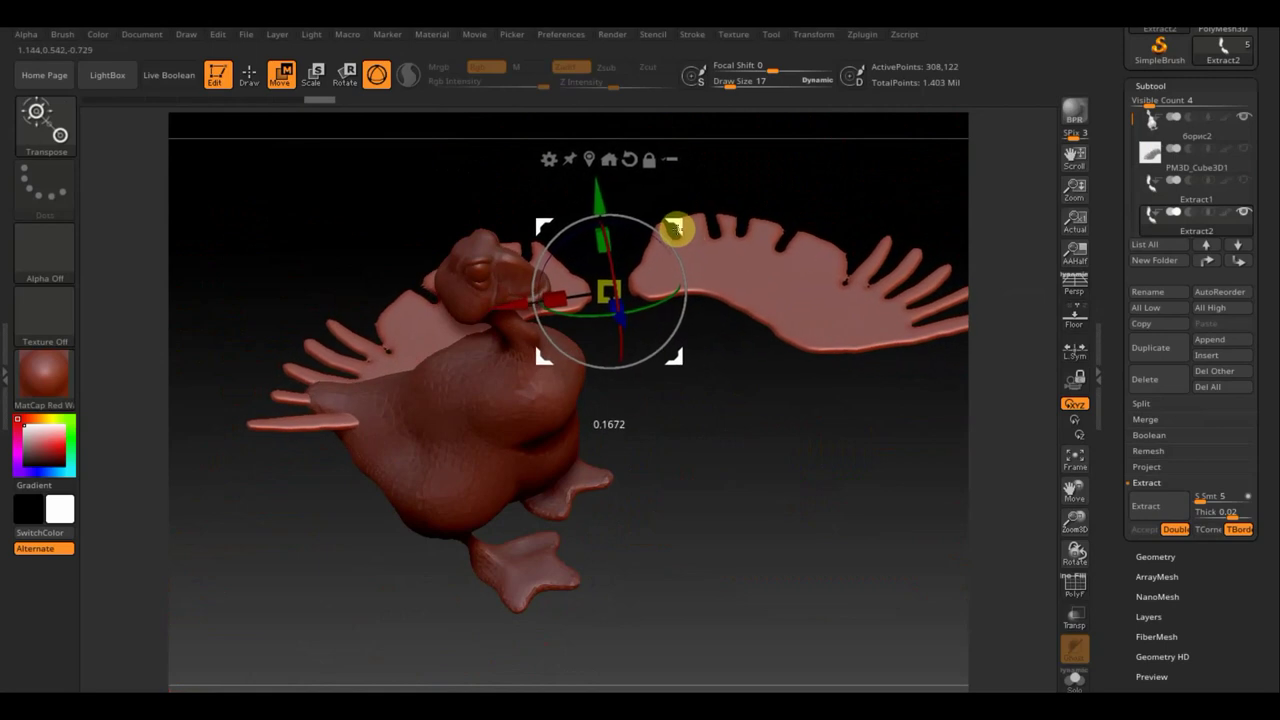
{"action": "mouse_move", "coordinate": [812, 516]}
{"action": "left_mouse_down"}
{"action": "mouse_move", "coordinate": [820, 537]}
{"action": "mouse_move", "coordinate": [565, 503]}
{"action": "left_mouse_up"}
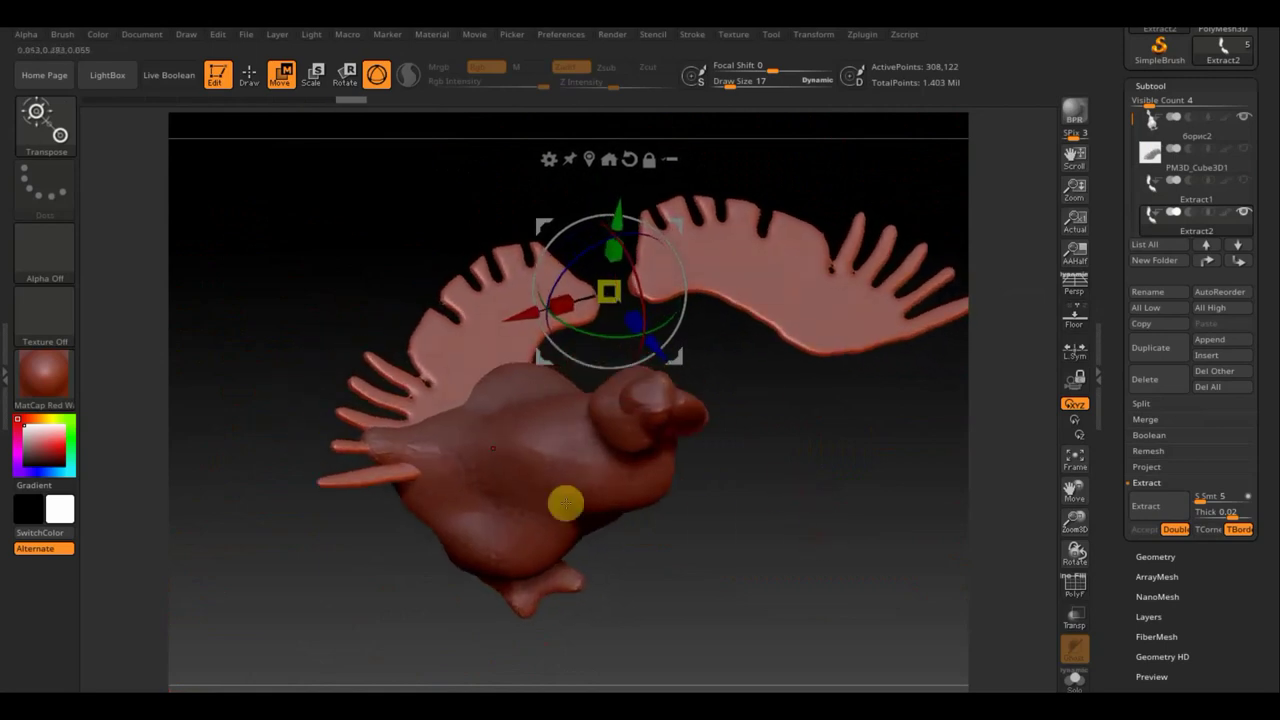
Hide all of Extract2 except its lower spike
{"action": "left_click", "coordinate": [253, 77]}
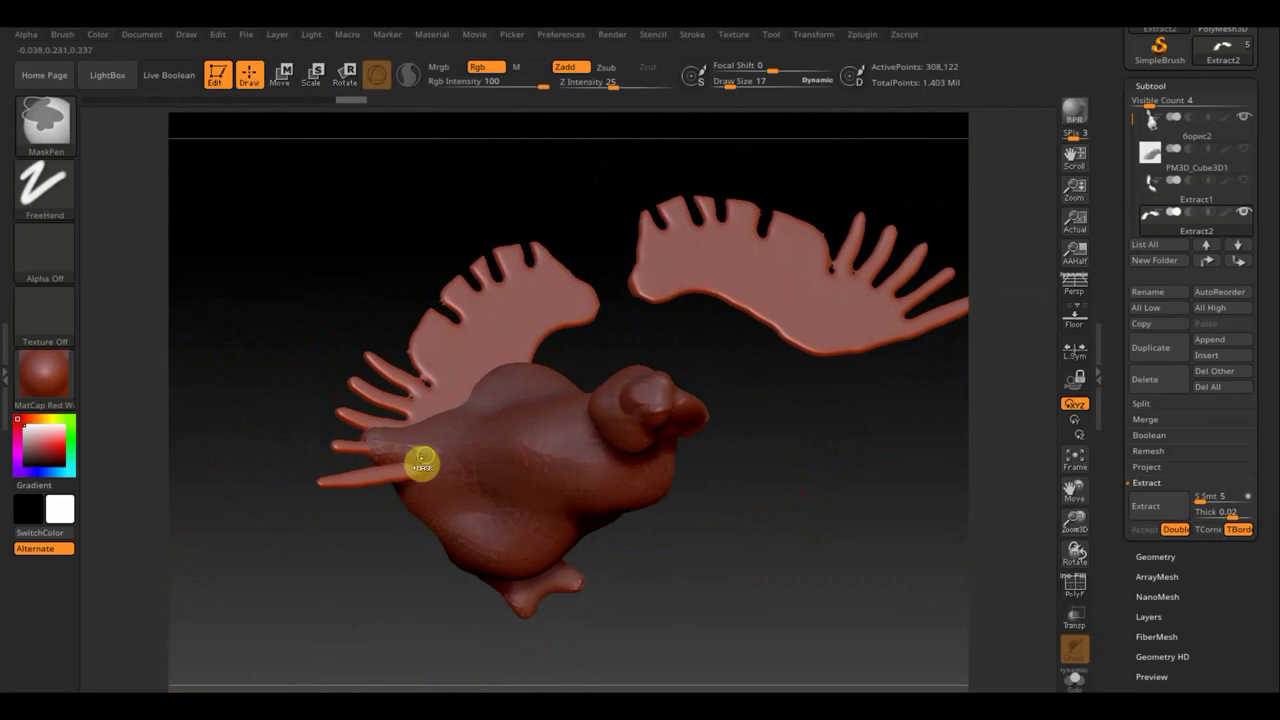
{"action": "key", "text": "ctrl"}
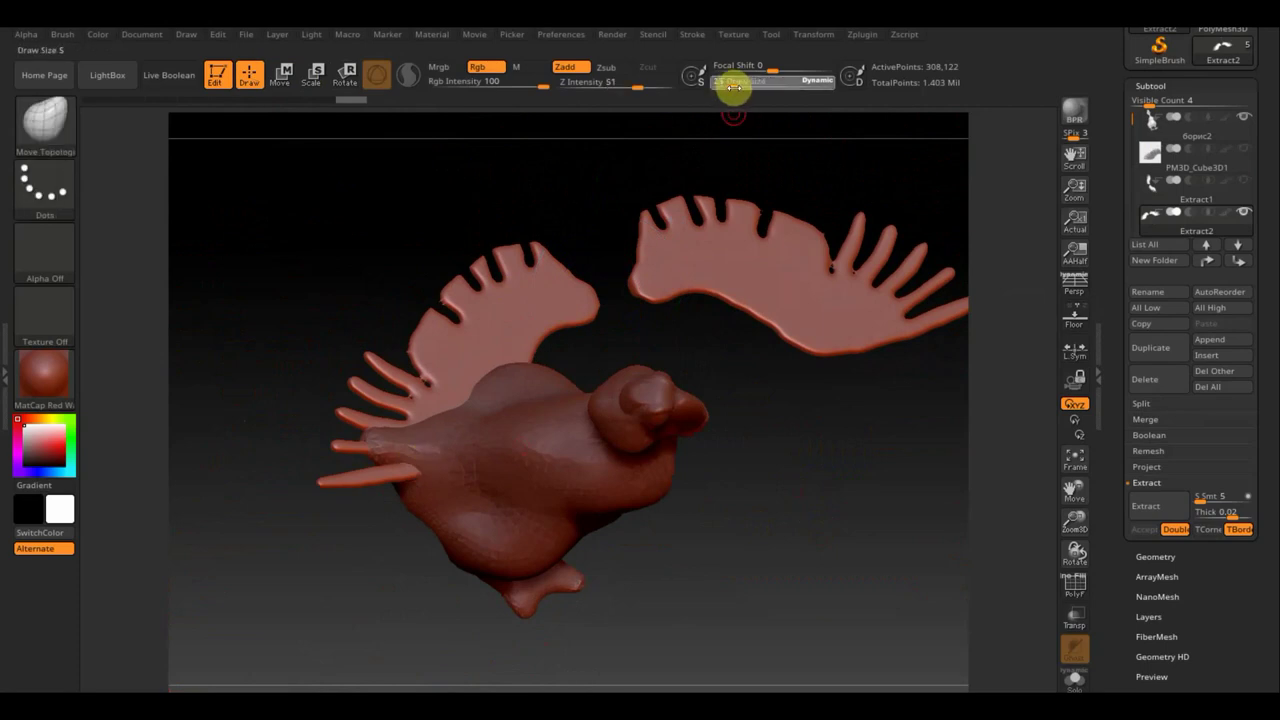
{"action": "key", "text": "ctrl"}
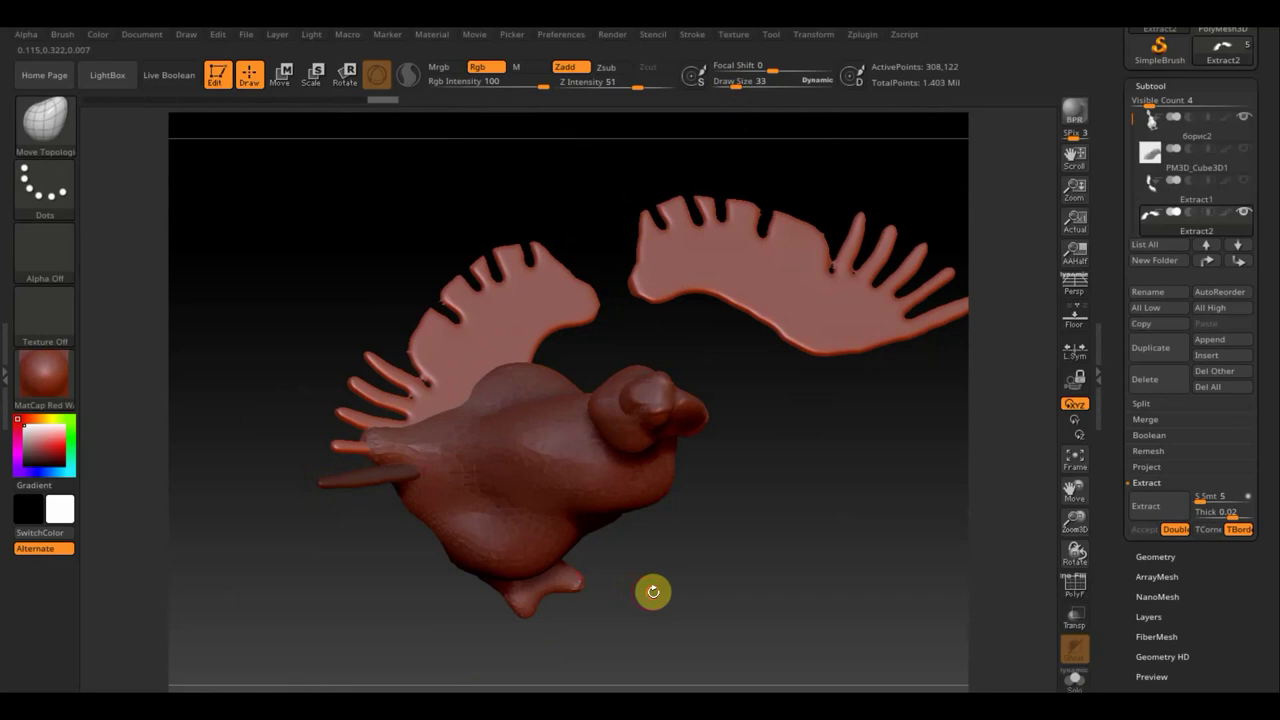
{"action": "mouse_move", "coordinate": [652, 591]}
{"action": "left_mouse_down"}
{"action": "mouse_move", "coordinate": [729, 517]}
{"action": "mouse_move", "coordinate": [771, 497]}
{"action": "mouse_move", "coordinate": [536, 443]}
{"action": "mouse_move", "coordinate": [829, 349]}
{"action": "left_mouse_up"}
{"action": "key", "text": "ctrl"}
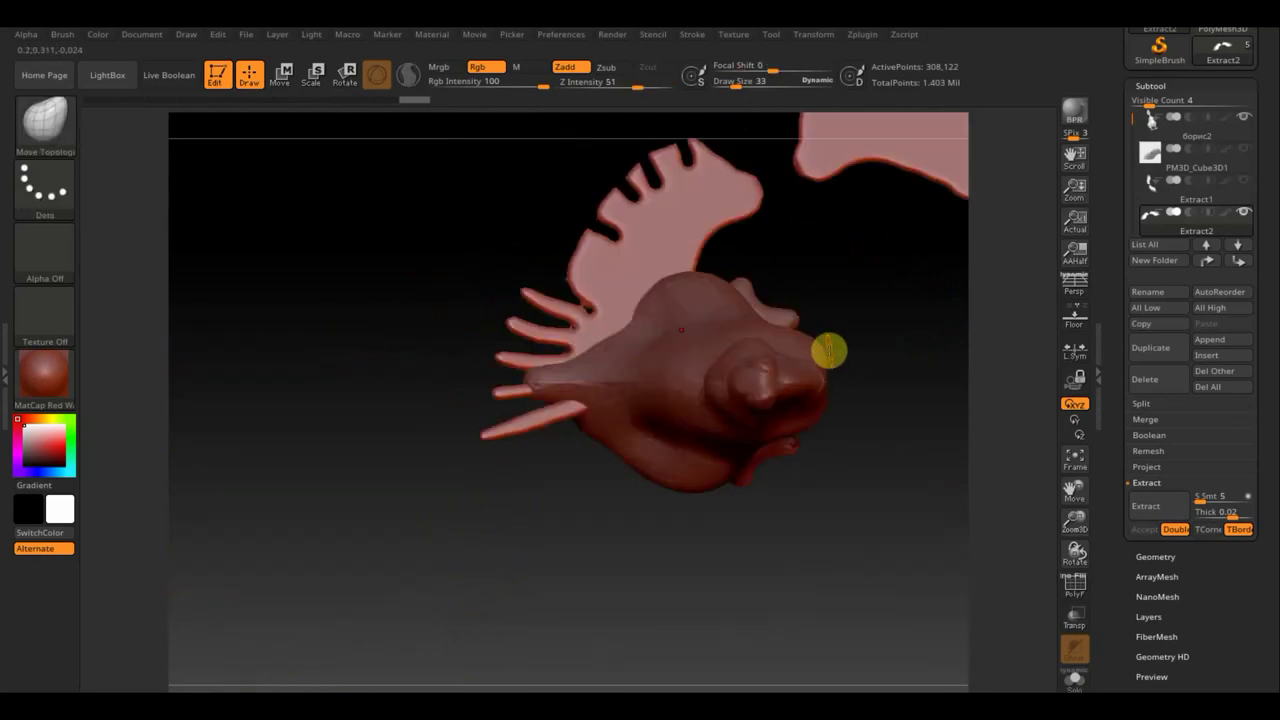
{"action": "left_click", "coordinate": [563, 420], "text": "ctrl+shift"}
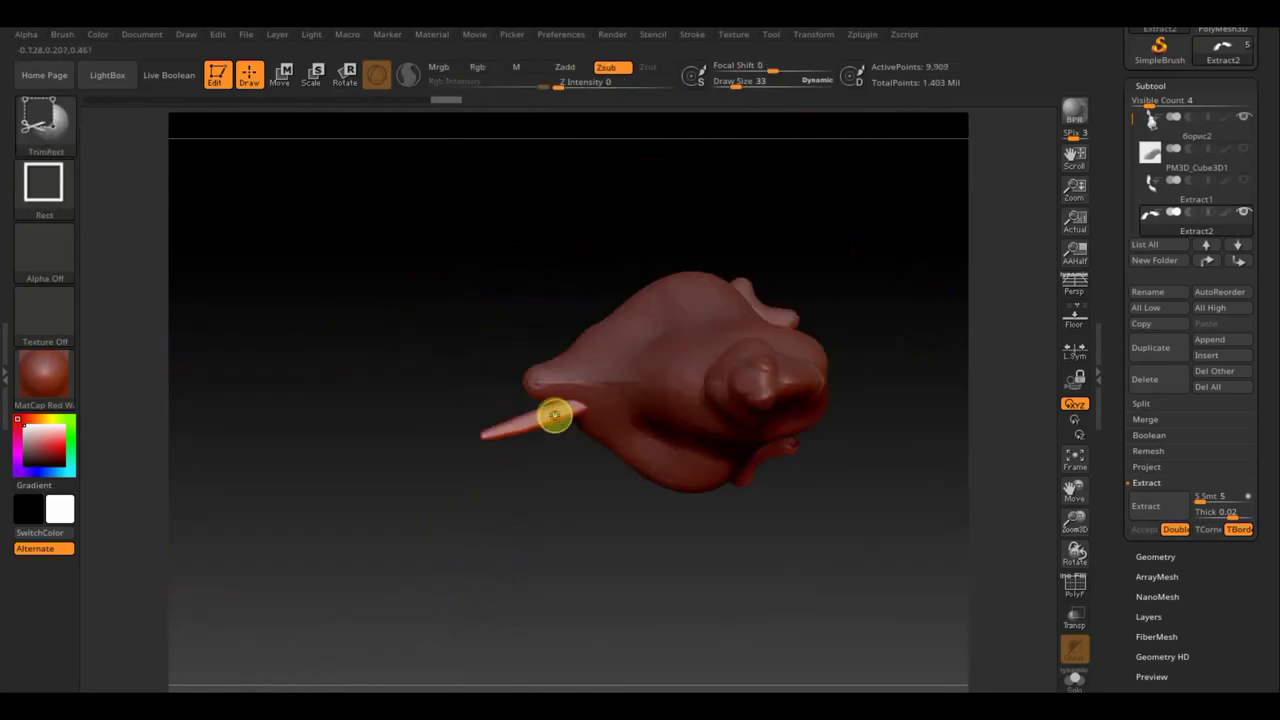
Delete Extract2's hidden geometry with Modify Topology > Del Hidden
{"action": "left_click", "coordinate": [1150, 557]}
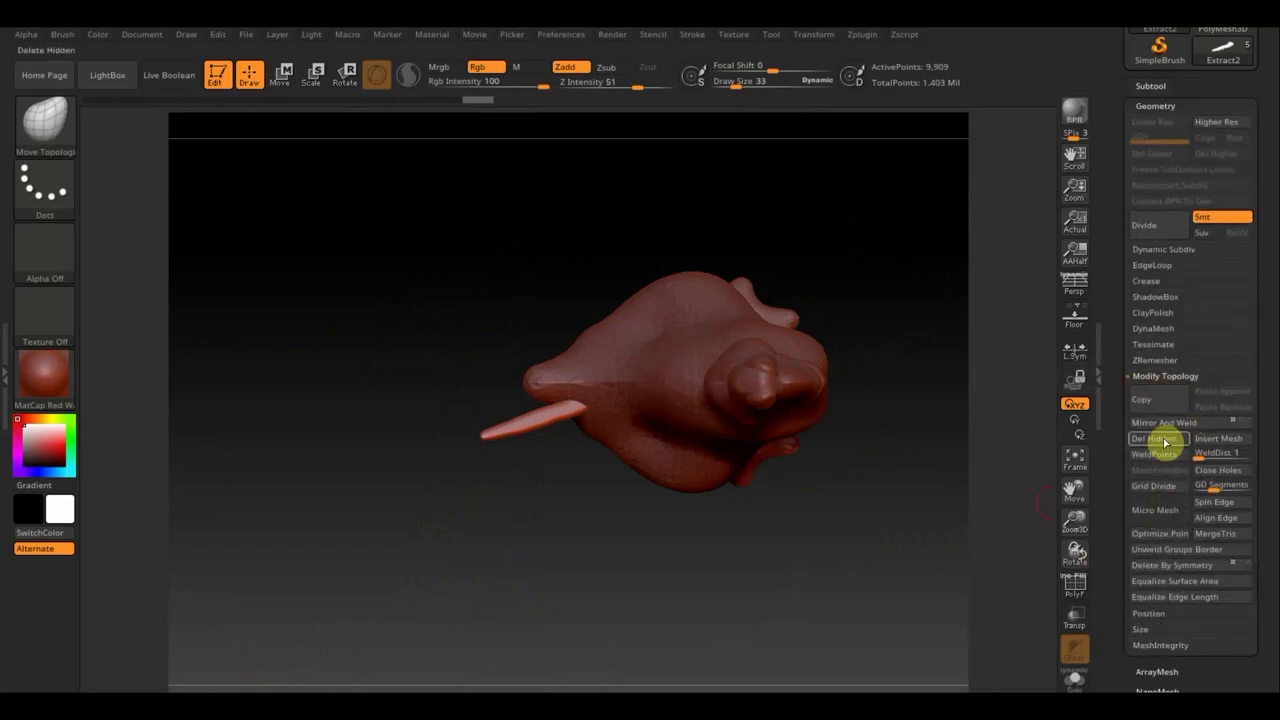
{"action": "left_click", "coordinate": [1162, 441]}
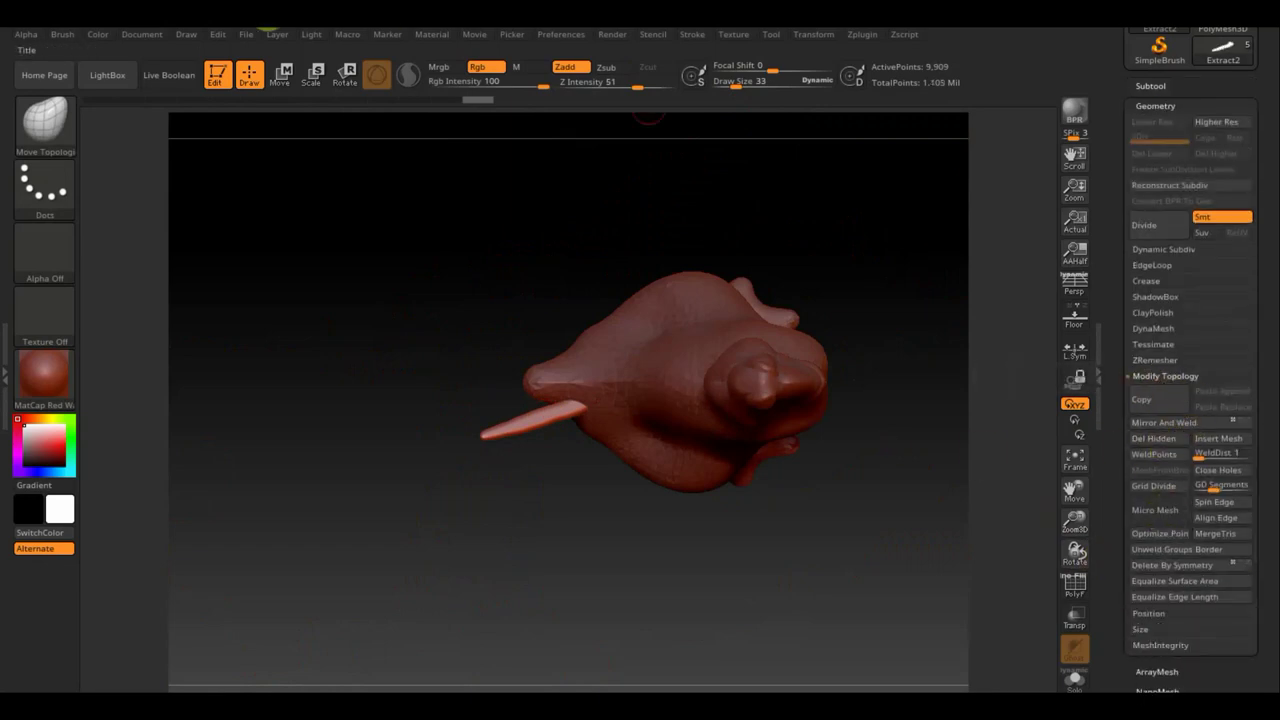
{"action": "left_click", "coordinate": [280, 66]}
Level the tail spike, shrink it to about 0.79 scale and move it to the goose's rear
{"action": "left_click_drag", "start_coordinate": [850, 163], "coordinate": [853, 176]}
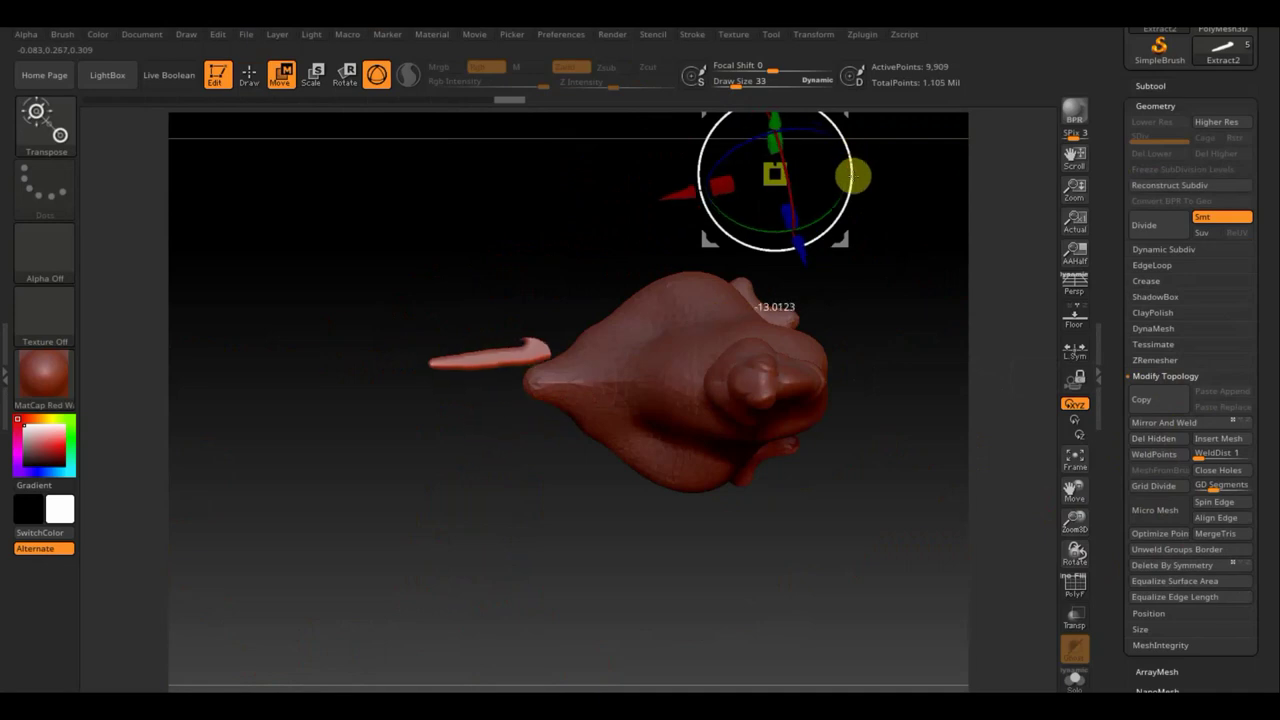
{"action": "left_click_drag", "start_coordinate": [585, 415], "coordinate": [696, 362]}
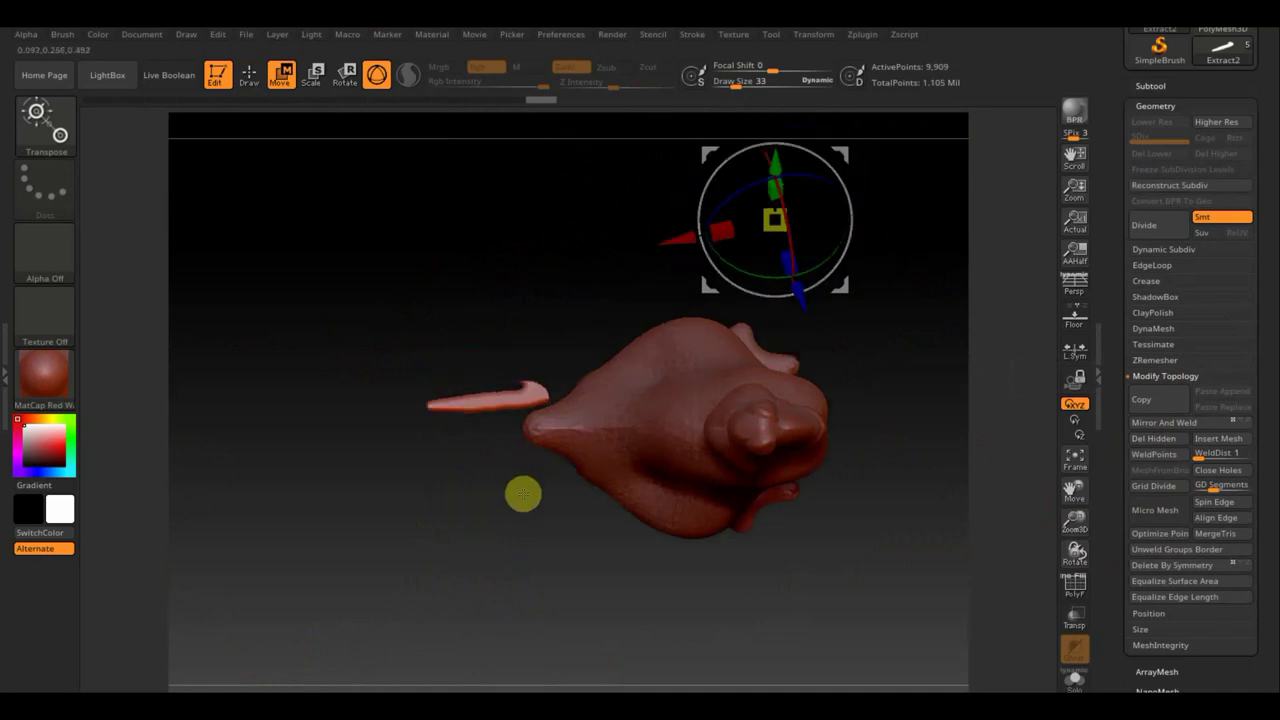
{"action": "left_click_drag", "start_coordinate": [758, 248], "coordinate": [758, 250]}
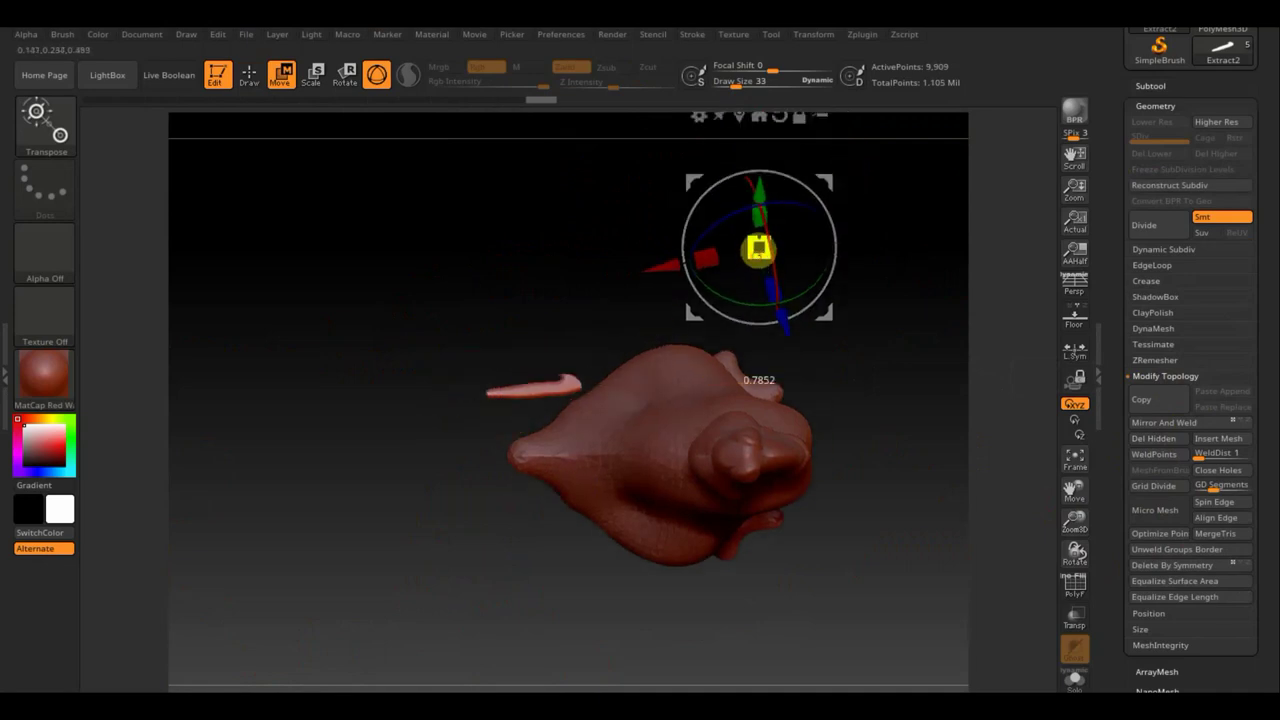
{"action": "mouse_move", "coordinate": [823, 171]}
{"action": "left_mouse_down"}
{"action": "mouse_move", "coordinate": [771, 266]}
{"action": "mouse_move", "coordinate": [780, 274]}
{"action": "left_mouse_up"}
{"action": "mouse_move", "coordinate": [849, 390]}
{"action": "left_mouse_down"}
{"action": "mouse_move", "coordinate": [909, 326]}
{"action": "mouse_move", "coordinate": [850, 399]}
{"action": "mouse_move", "coordinate": [763, 460]}
{"action": "mouse_move", "coordinate": [674, 460]}
{"action": "mouse_move", "coordinate": [681, 479]}
{"action": "left_mouse_up"}
{"action": "left_click_drag", "start_coordinate": [677, 434], "coordinate": [651, 431]}
Check the spike's placement and copy it into a three-spike tail, undoing an accidental duplicate
{"action": "left_click_drag", "start_coordinate": [811, 423], "coordinate": [794, 486]}
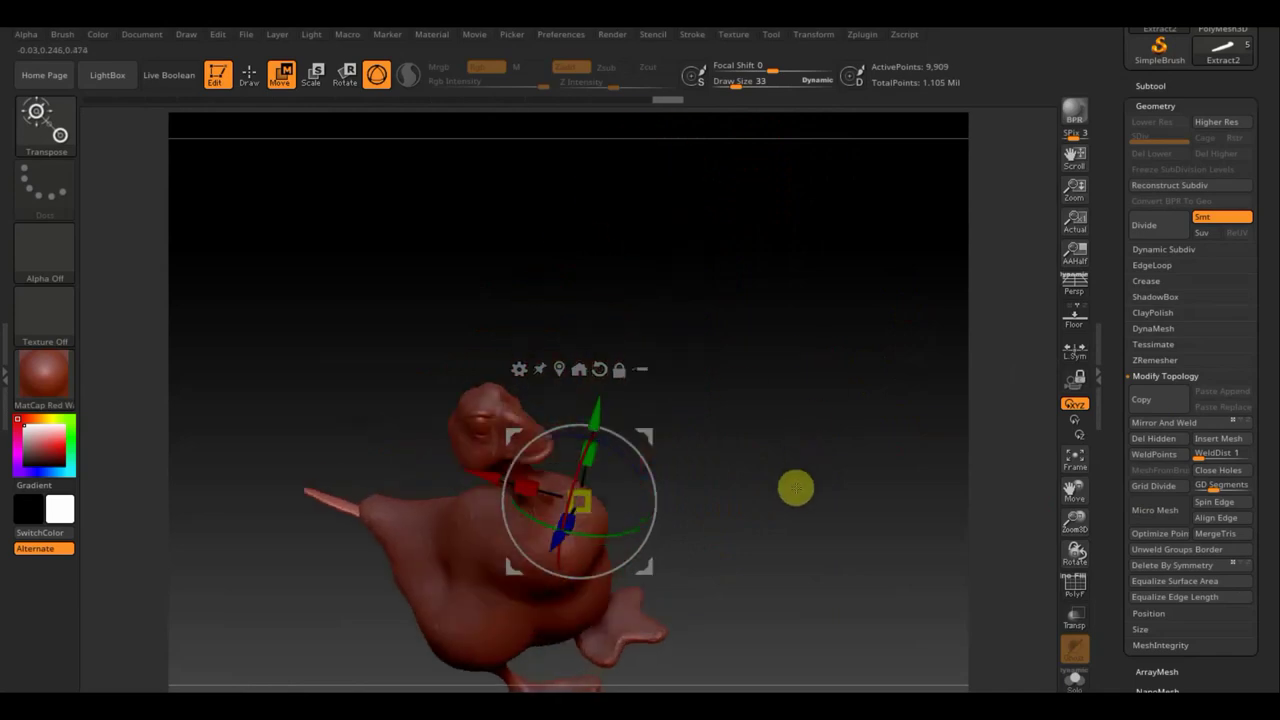
{"action": "left_click_drag", "start_coordinate": [782, 415], "coordinate": [766, 471]}
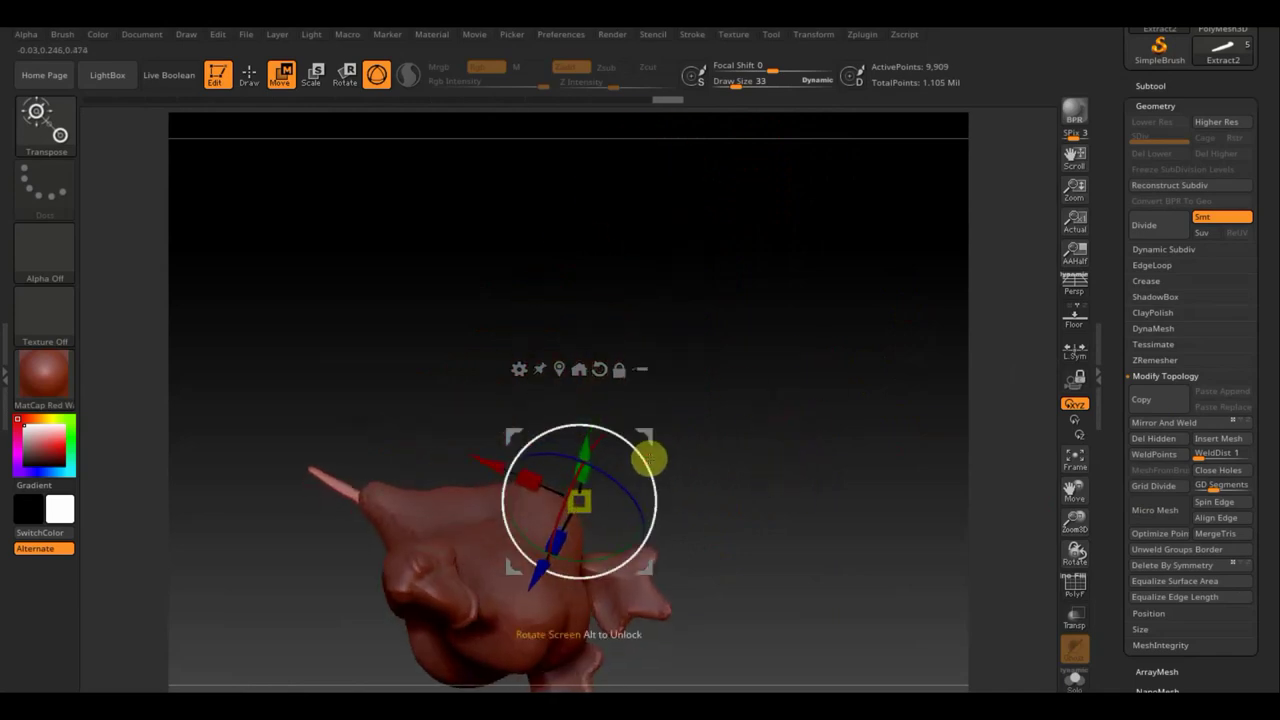
{"action": "mouse_move", "coordinate": [649, 451]}
{"action": "left_mouse_down"}
{"action": "mouse_move", "coordinate": [657, 423]}
{"action": "mouse_move", "coordinate": [646, 423]}
{"action": "mouse_move", "coordinate": [663, 417]}
{"action": "left_mouse_up"}
{"action": "mouse_move", "coordinate": [799, 443]}
{"action": "left_mouse_down"}
{"action": "mouse_move", "coordinate": [846, 451]}
{"action": "mouse_move", "coordinate": [834, 489]}
{"action": "mouse_move", "coordinate": [854, 409]}
{"action": "mouse_move", "coordinate": [831, 423]}
{"action": "left_mouse_up"}
{"action": "left_click_drag", "start_coordinate": [688, 303], "coordinate": [698, 286]}
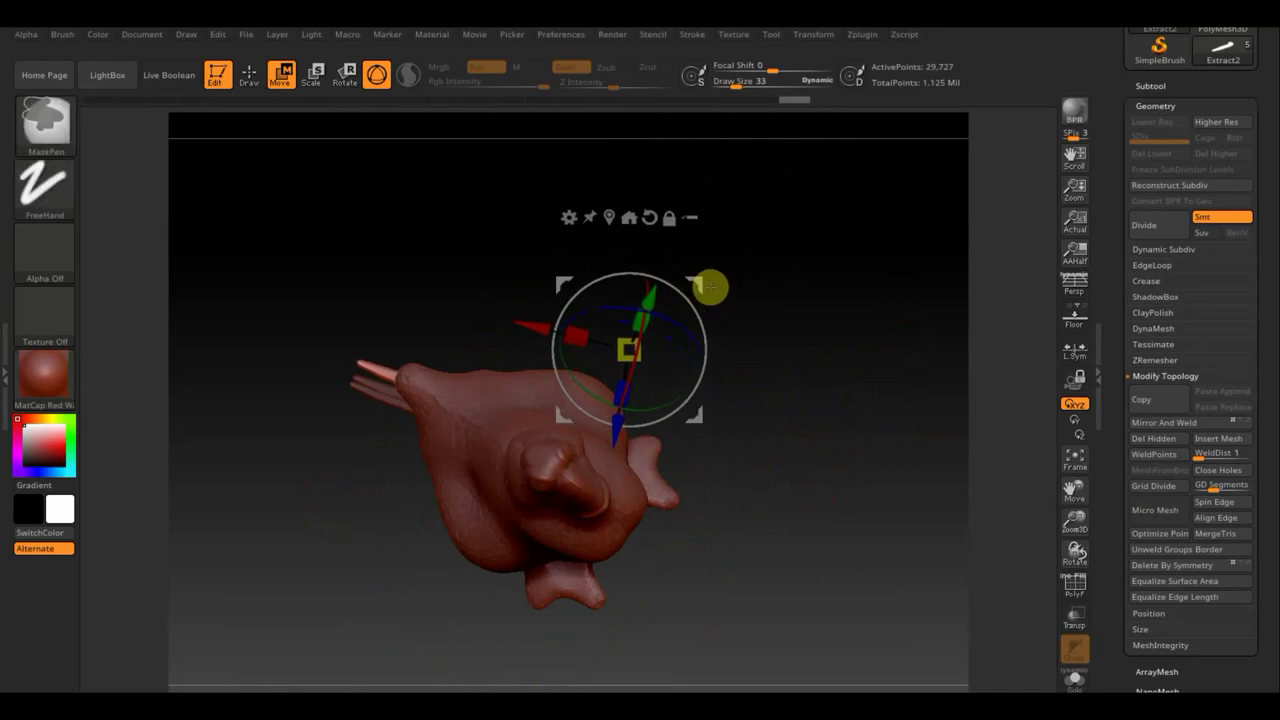
{"action": "key", "text": "ctrl+z"}
{"action": "key", "text": "ctrl+z"}
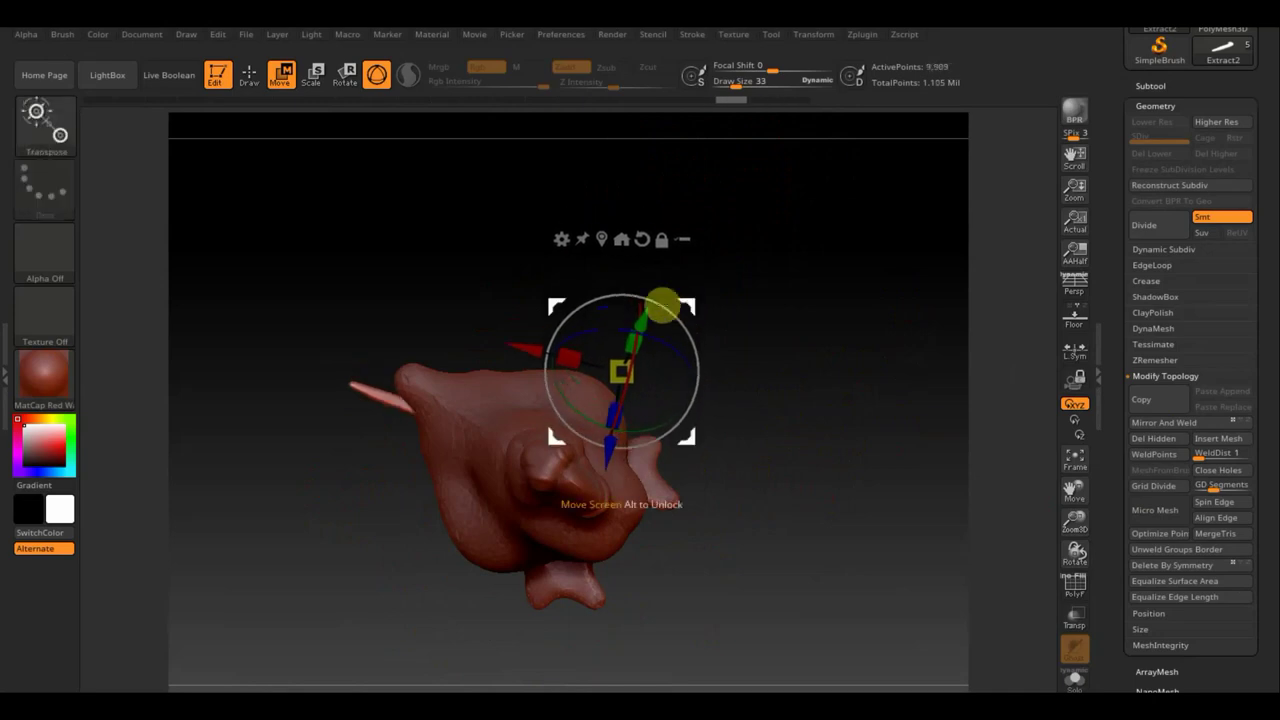
{"action": "mouse_move", "coordinate": [682, 302]}
{"action": "left_mouse_down", "text": "ctrl"}
{"action": "mouse_move", "coordinate": [693, 278]}
{"action": "mouse_move", "coordinate": [700, 291]}
{"action": "mouse_move", "coordinate": [709, 280]}
{"action": "mouse_move", "coordinate": [710, 343]}
{"action": "mouse_move", "coordinate": [826, 337]}
{"action": "mouse_move", "coordinate": [825, 404]}
{"action": "mouse_move", "coordinate": [808, 361]}
{"action": "left_mouse_up", "text": "ctrl"}
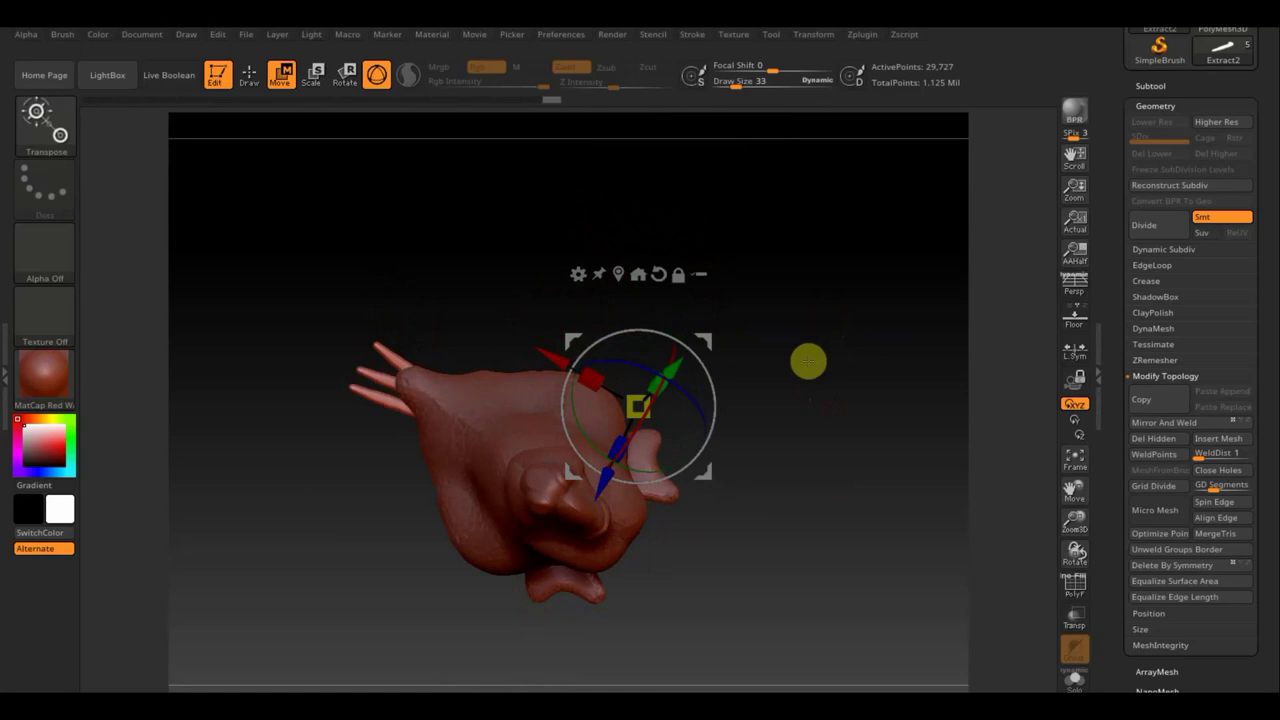
Stretch the tail spike longer and nudge its position slightly
{"action": "mouse_move", "coordinate": [705, 343]}
{"action": "left_mouse_down"}
{"action": "mouse_move", "coordinate": [729, 366]}
{"action": "mouse_move", "coordinate": [803, 286]}
{"action": "mouse_move", "coordinate": [820, 317]}
{"action": "mouse_move", "coordinate": [714, 297]}
{"action": "left_mouse_up"}
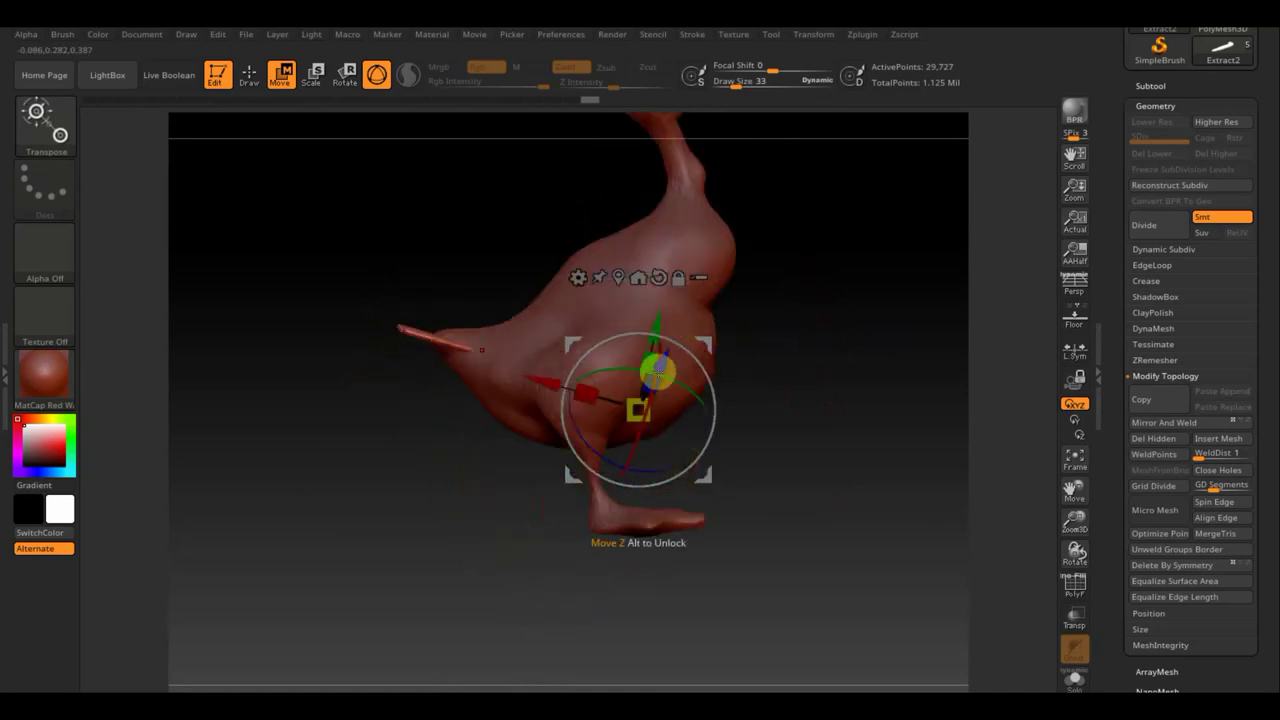
{"action": "left_click_drag", "start_coordinate": [588, 395], "coordinate": [578, 391]}
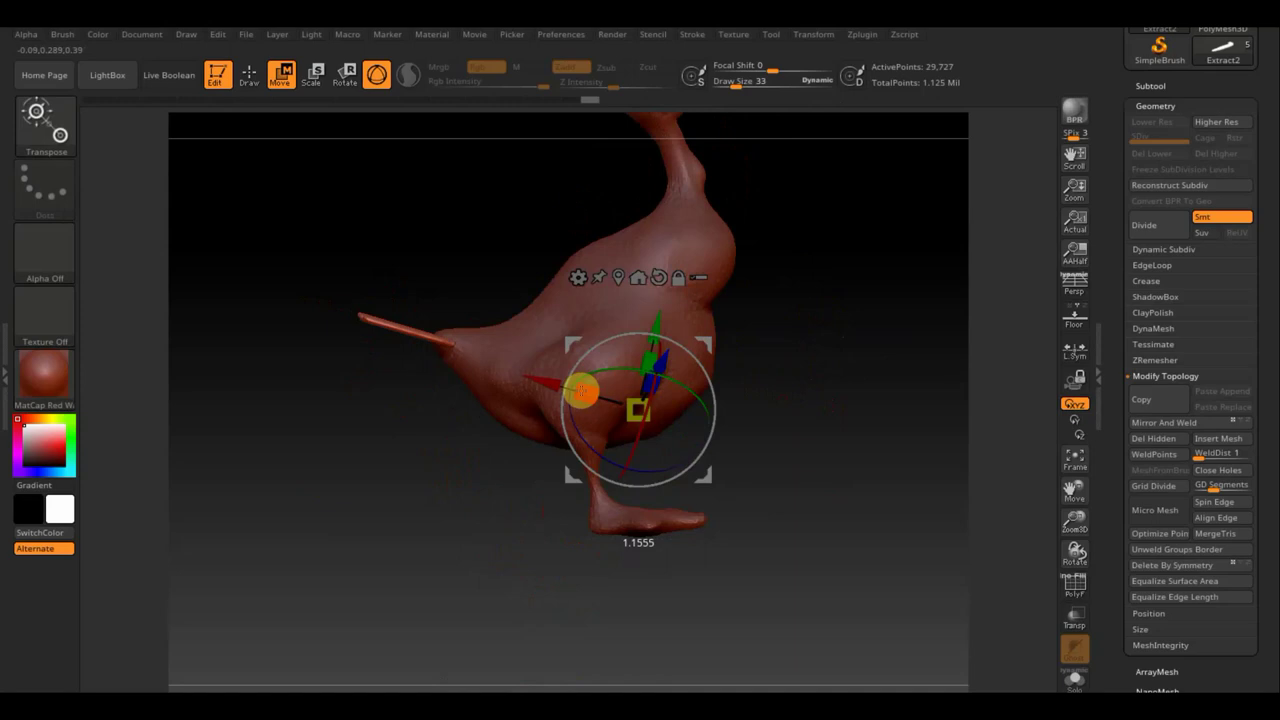
{"action": "left_click_drag", "start_coordinate": [697, 338], "coordinate": [734, 340]}
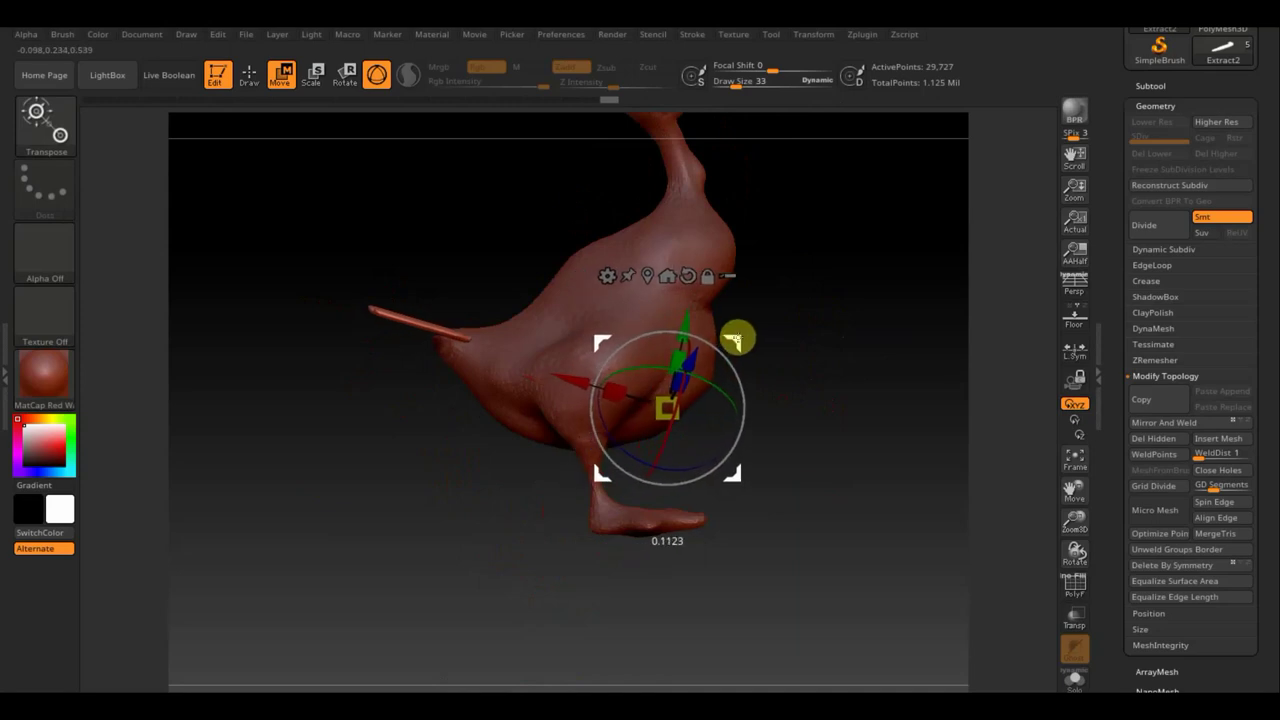
Duplicate the tail spike and rotate the copy so the spikes fan out
{"action": "mouse_move", "coordinate": [829, 337]}
{"action": "left_mouse_down"}
{"action": "mouse_move", "coordinate": [849, 366]}
{"action": "mouse_move", "coordinate": [830, 418]}
{"action": "mouse_move", "coordinate": [840, 349]}
{"action": "left_mouse_up"}
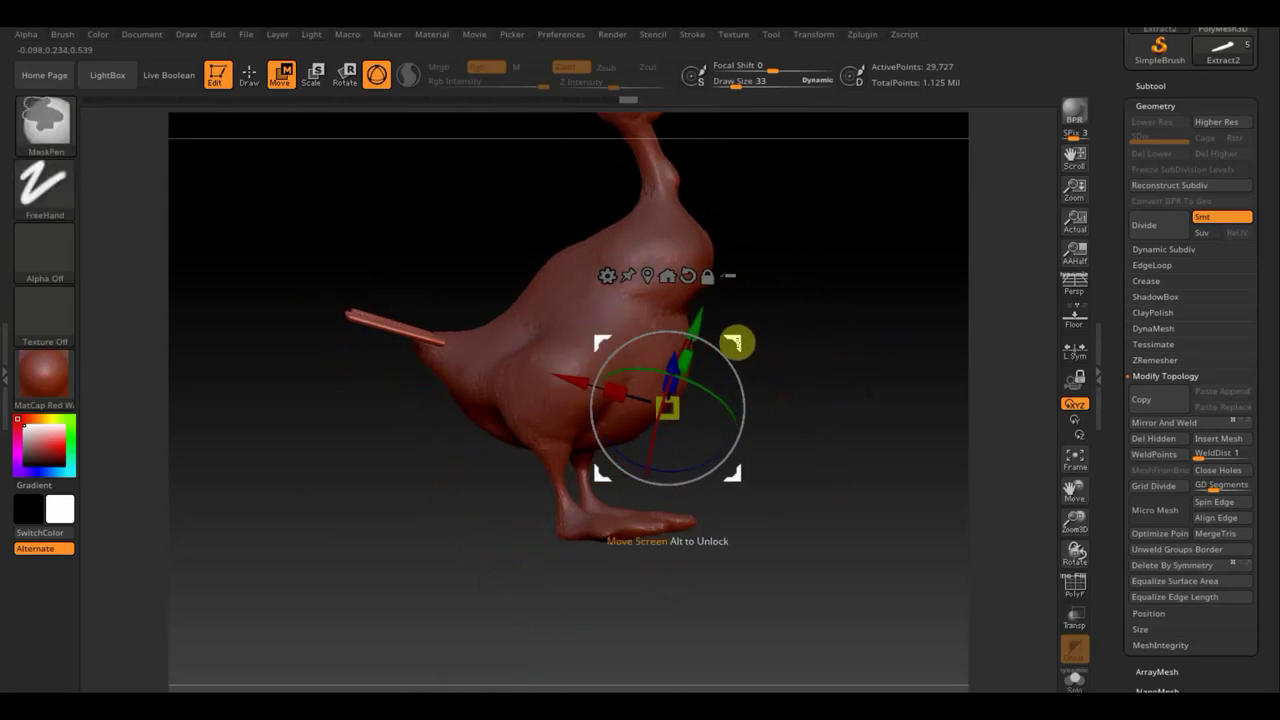
{"action": "mouse_move", "coordinate": [734, 340]}
{"action": "left_mouse_down", "text": "ctrl"}
{"action": "mouse_move", "coordinate": [777, 334]}
{"action": "mouse_move", "coordinate": [743, 394]}
{"action": "mouse_move", "coordinate": [746, 420]}
{"action": "left_mouse_up", "text": "ctrl"}
{"action": "mouse_move", "coordinate": [822, 390]}
{"action": "left_mouse_down"}
{"action": "mouse_move", "coordinate": [873, 401]}
{"action": "mouse_move", "coordinate": [860, 506]}
{"action": "mouse_move", "coordinate": [818, 499]}
{"action": "left_mouse_up"}
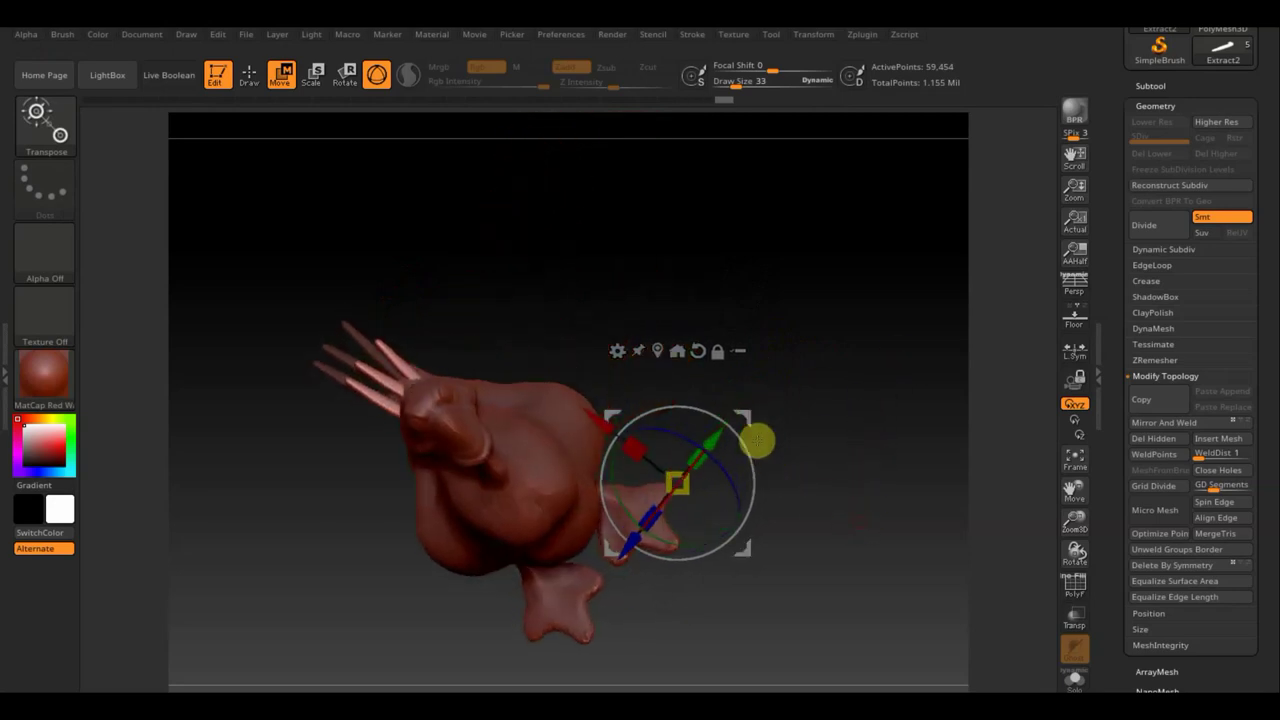
{"action": "mouse_move", "coordinate": [757, 440]}
{"action": "left_mouse_down"}
{"action": "mouse_move", "coordinate": [735, 427]}
{"action": "mouse_move", "coordinate": [791, 429]}
{"action": "mouse_move", "coordinate": [826, 299]}
{"action": "left_mouse_up"}
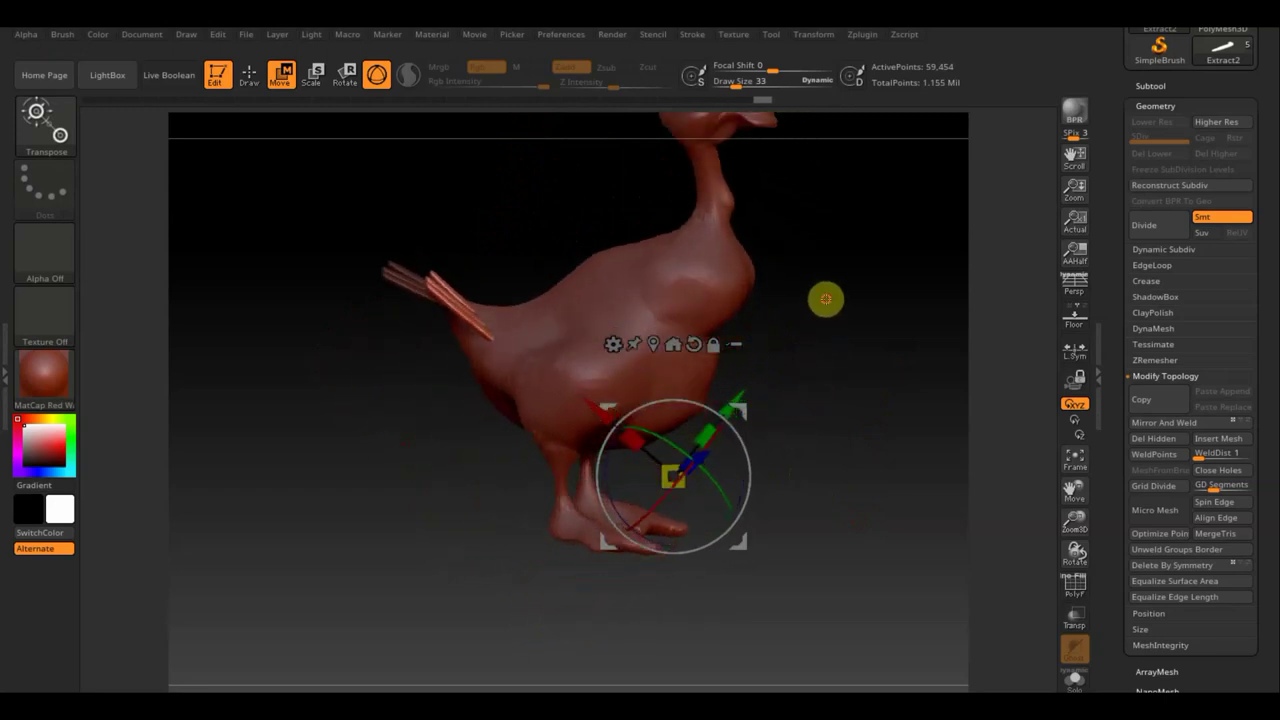
{"action": "left_click_drag", "start_coordinate": [837, 393], "coordinate": [829, 397]}
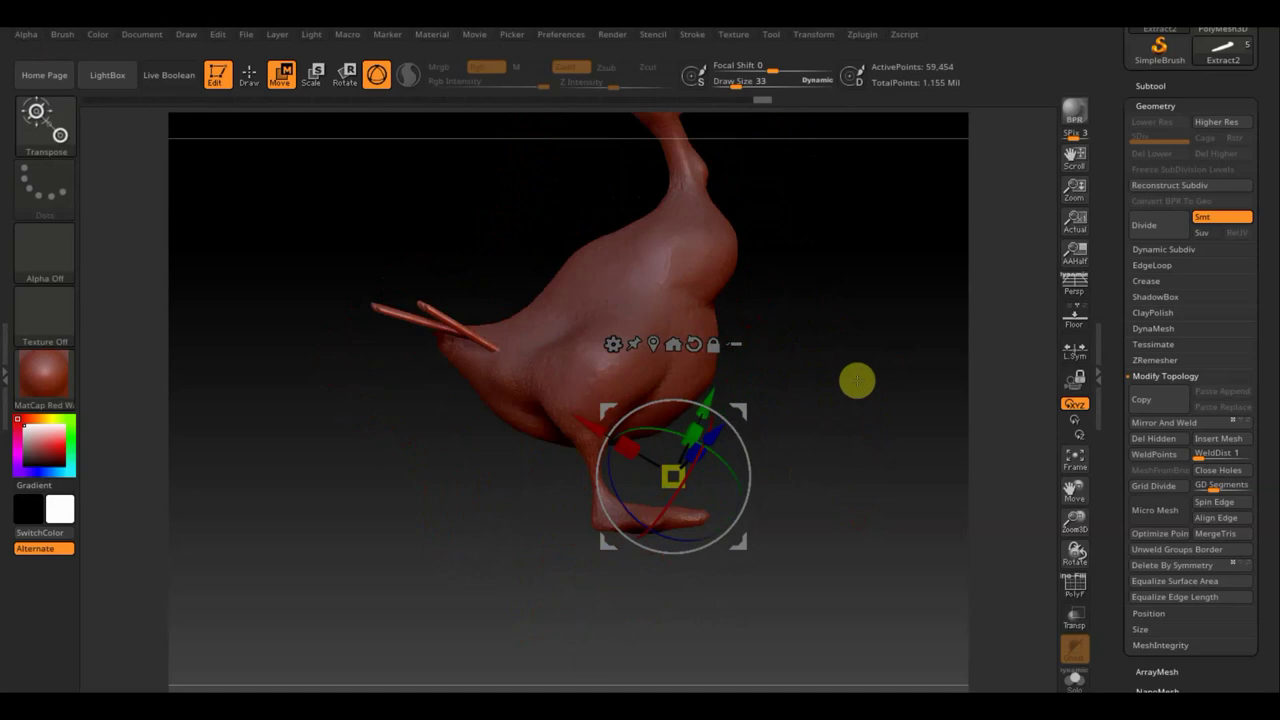
Mirror And Weld the tail spikes, then set up Move Topologic at draw size 151
{"action": "left_click", "coordinate": [1177, 425]}
{"action": "left_click_drag", "start_coordinate": [853, 375], "coordinate": [845, 550]}
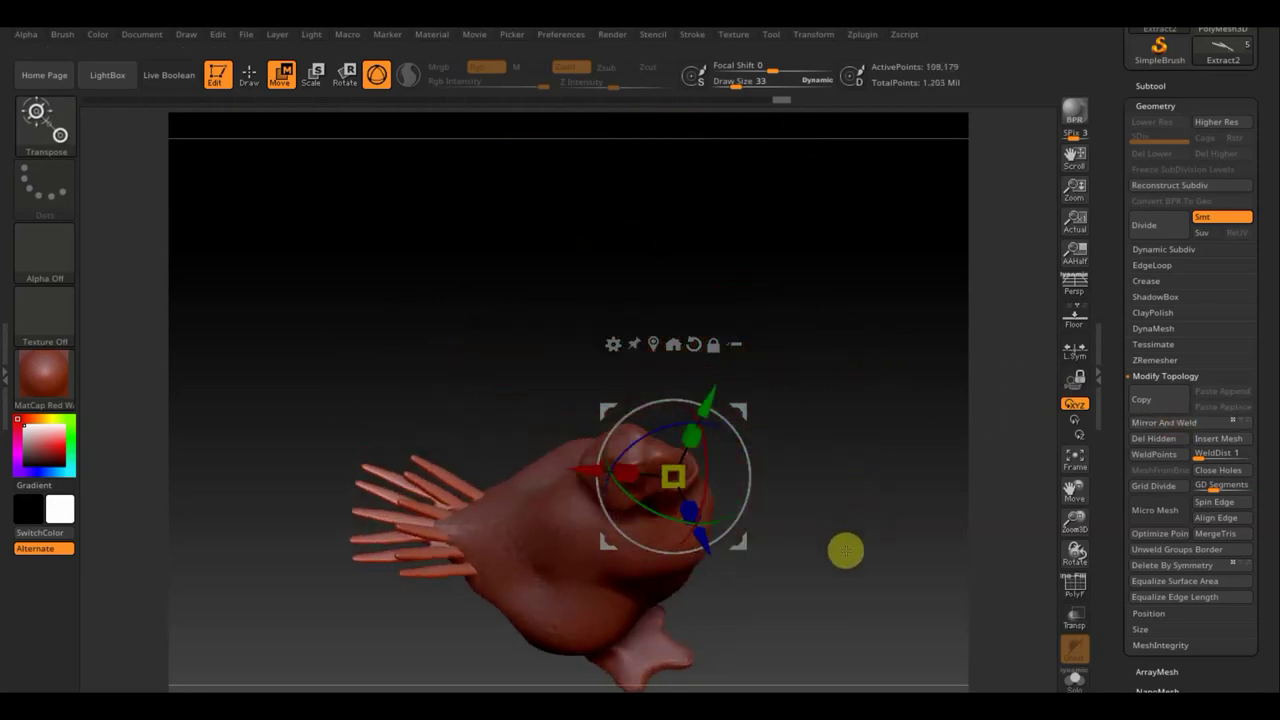
{"action": "left_click", "coordinate": [250, 80]}
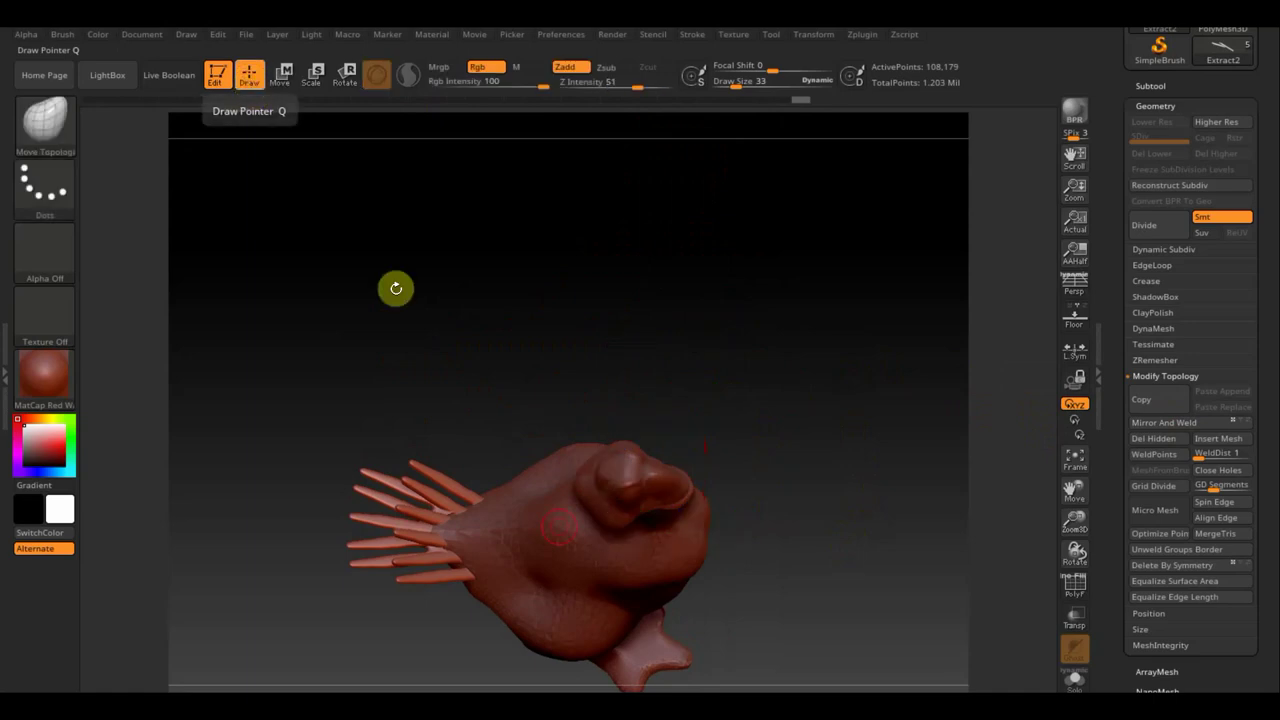
{"action": "left_click_drag", "start_coordinate": [733, 86], "coordinate": [751, 90]}
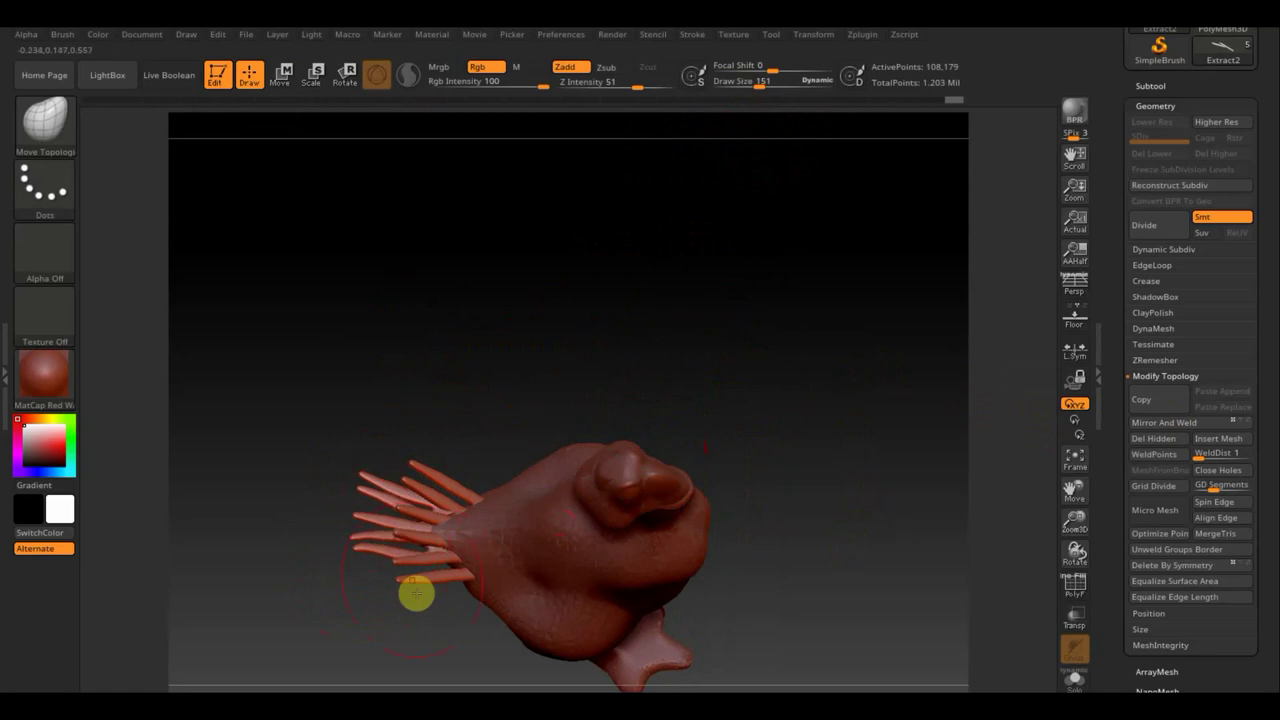
{"action": "left_click_drag", "start_coordinate": [416, 594], "coordinate": [453, 541]}
{"action": "left_click_drag", "start_coordinate": [545, 411], "coordinate": [614, 320]}
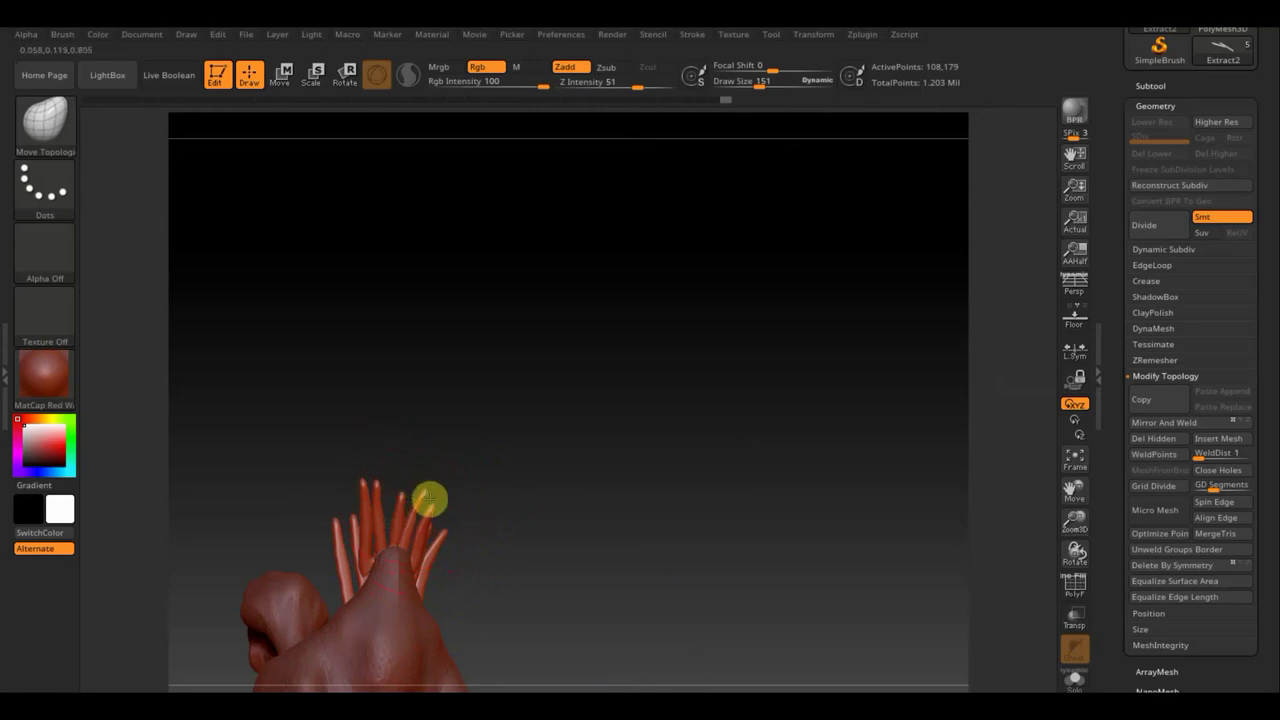
{"action": "mouse_move", "coordinate": [428, 498]}
{"action": "left_mouse_down"}
{"action": "mouse_move", "coordinate": [528, 560]}
{"action": "mouse_move", "coordinate": [434, 606]}
{"action": "mouse_move", "coordinate": [411, 656]}
{"action": "left_mouse_up"}
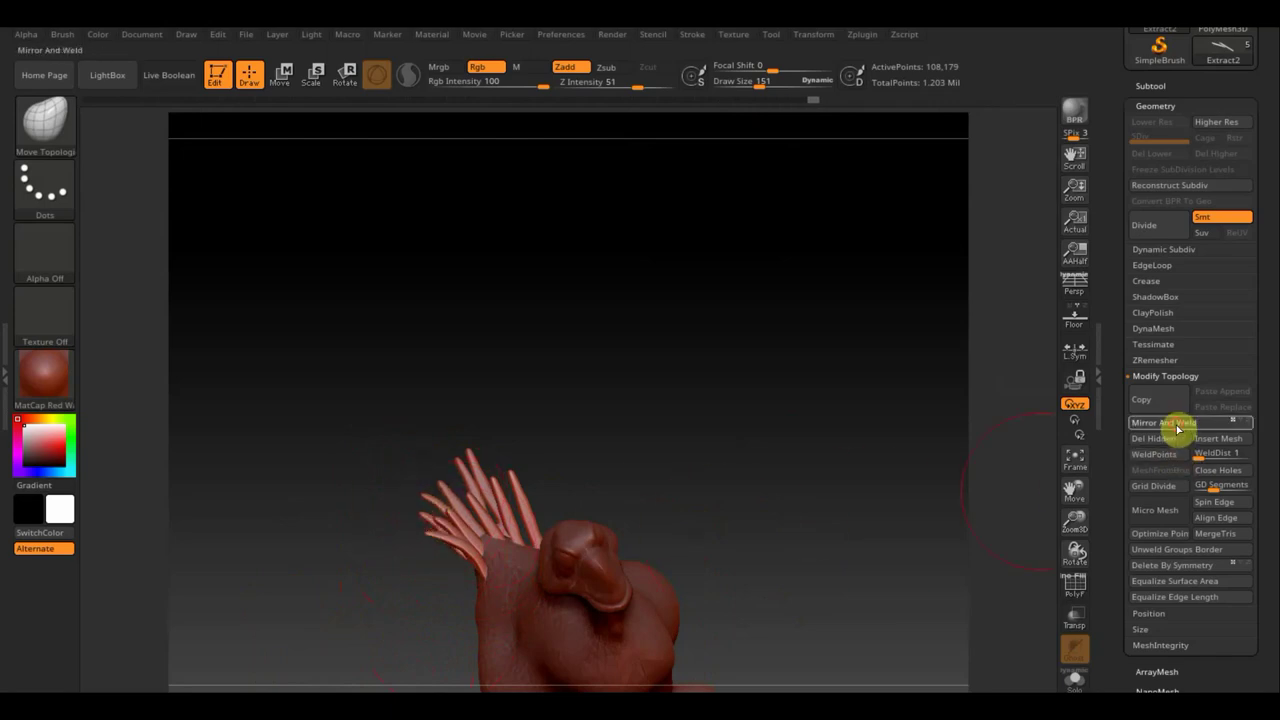
Mirror the tail fan again to even both sides and Shift-smooth the tail fins
{"action": "left_click", "coordinate": [1168, 423]}
{"action": "left_click_drag", "start_coordinate": [711, 463], "coordinate": [591, 500]}
{"action": "key", "text": "ctrl"}
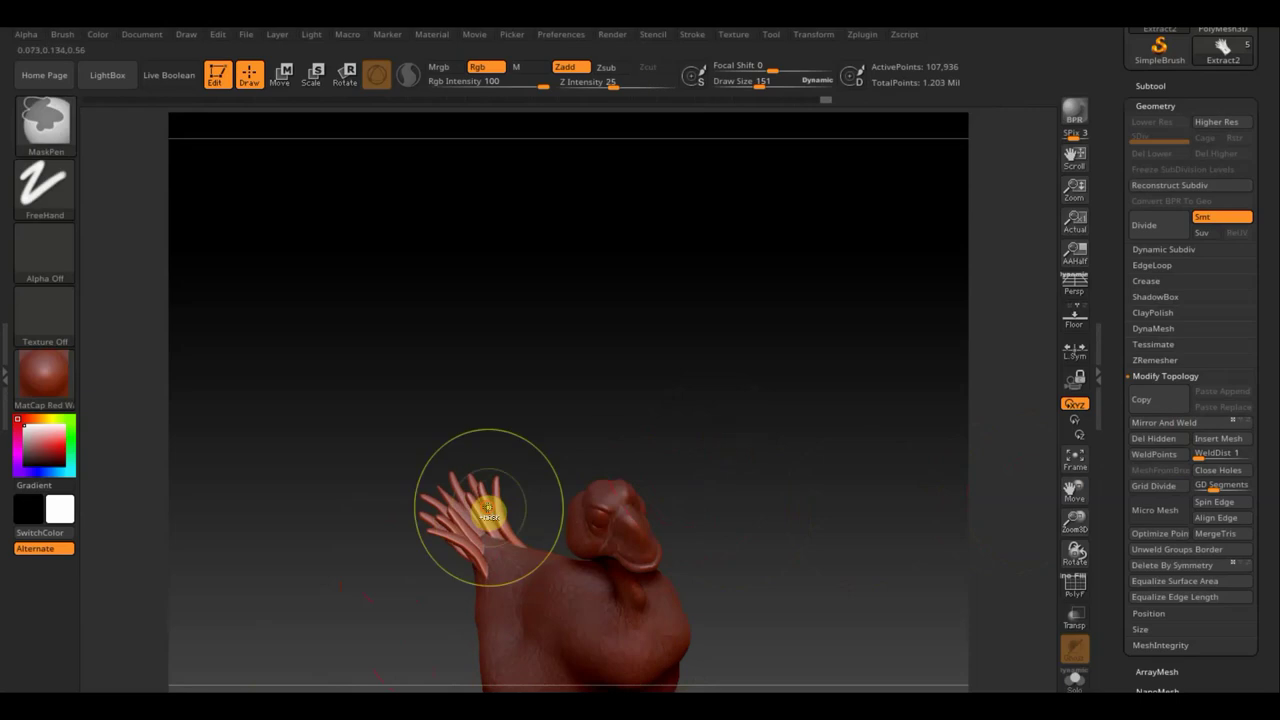
{"action": "key", "text": "shift"}
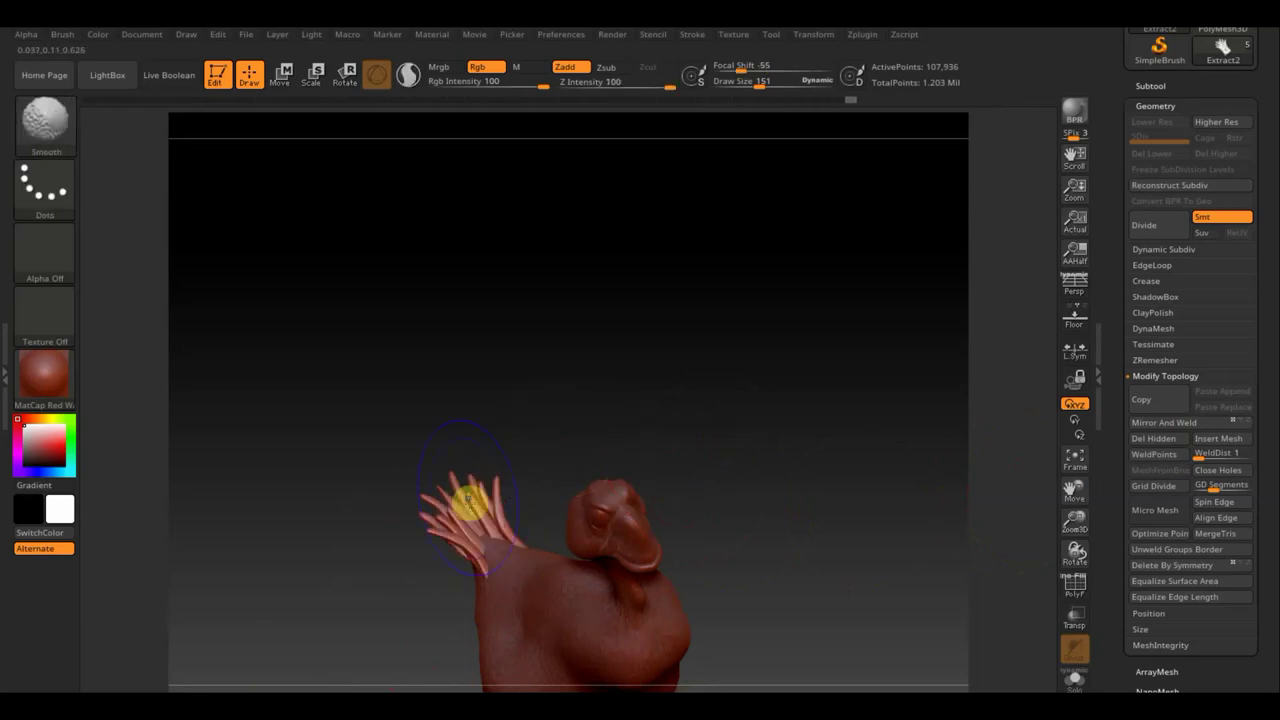
{"action": "mouse_move", "coordinate": [531, 480]}
{"action": "left_mouse_down", "text": "shift"}
{"action": "mouse_move", "coordinate": [491, 509]}
{"action": "mouse_move", "coordinate": [597, 431]}
{"action": "mouse_move", "coordinate": [569, 451]}
{"action": "left_mouse_up", "text": "shift"}
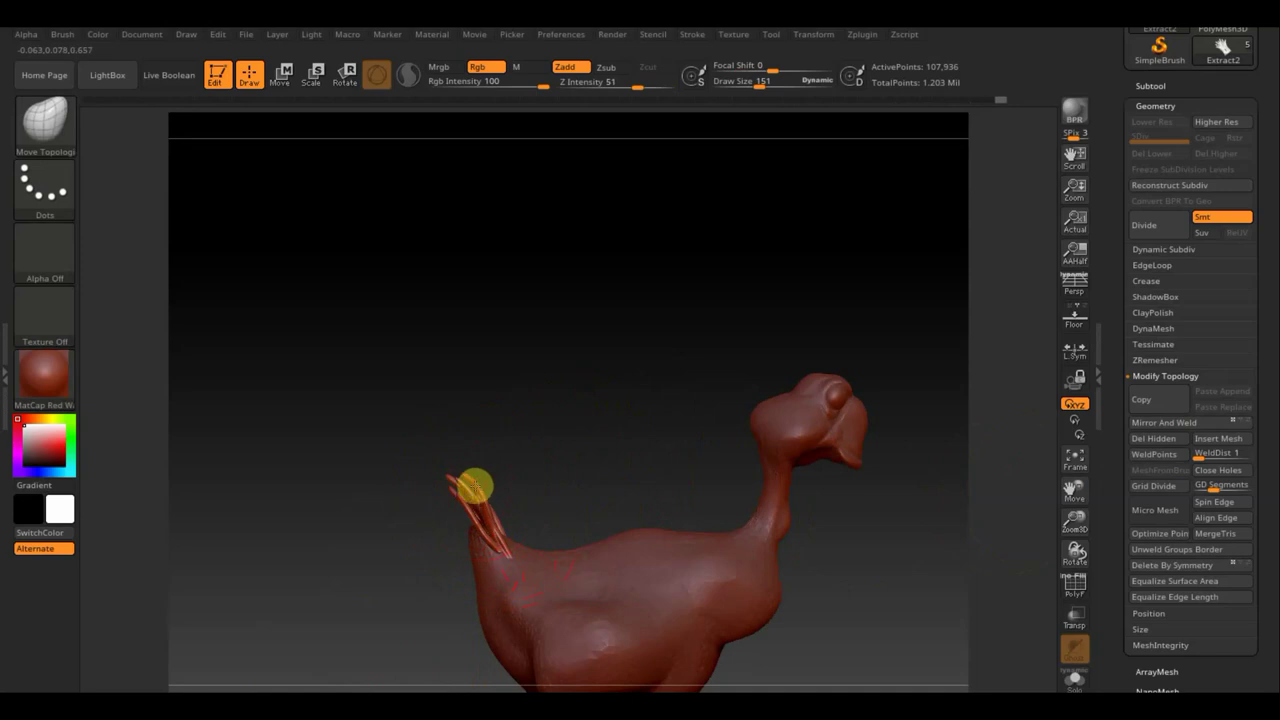
Return to gizmo Move mode and reframe the goose to check the tail
{"action": "left_click_drag", "start_coordinate": [438, 495], "coordinate": [317, 131]}
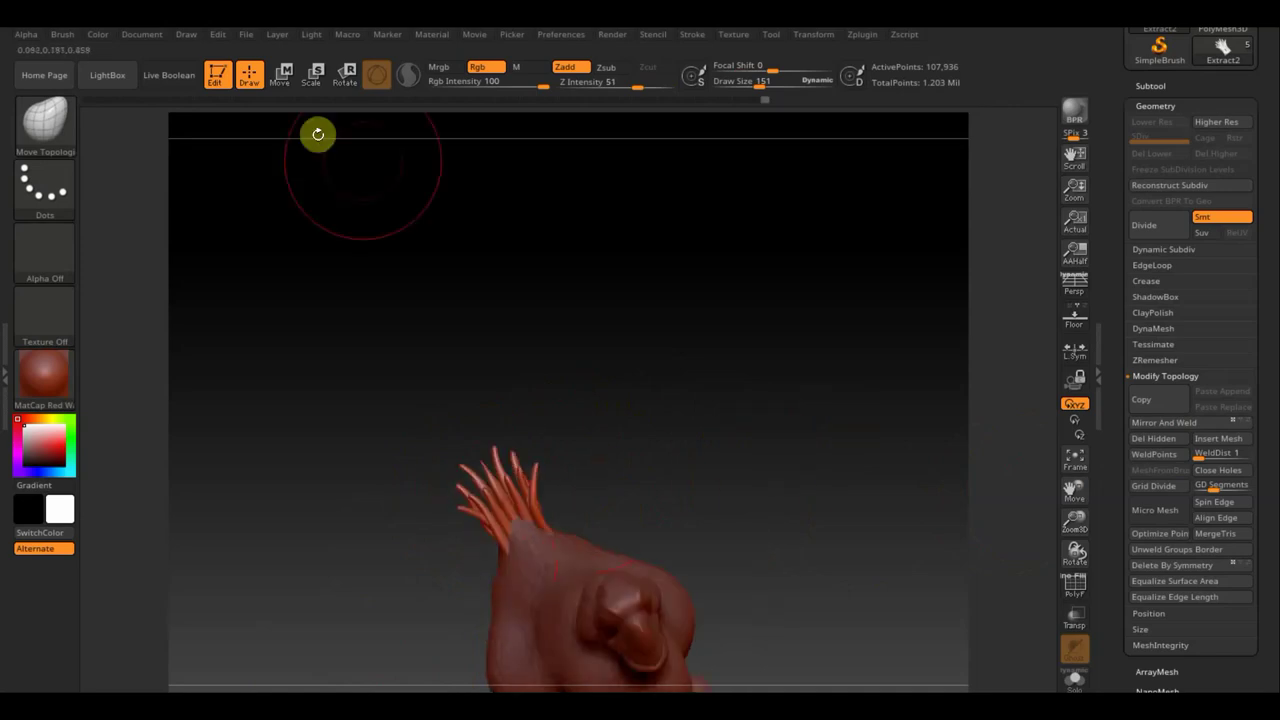
{"action": "left_click", "coordinate": [283, 74]}
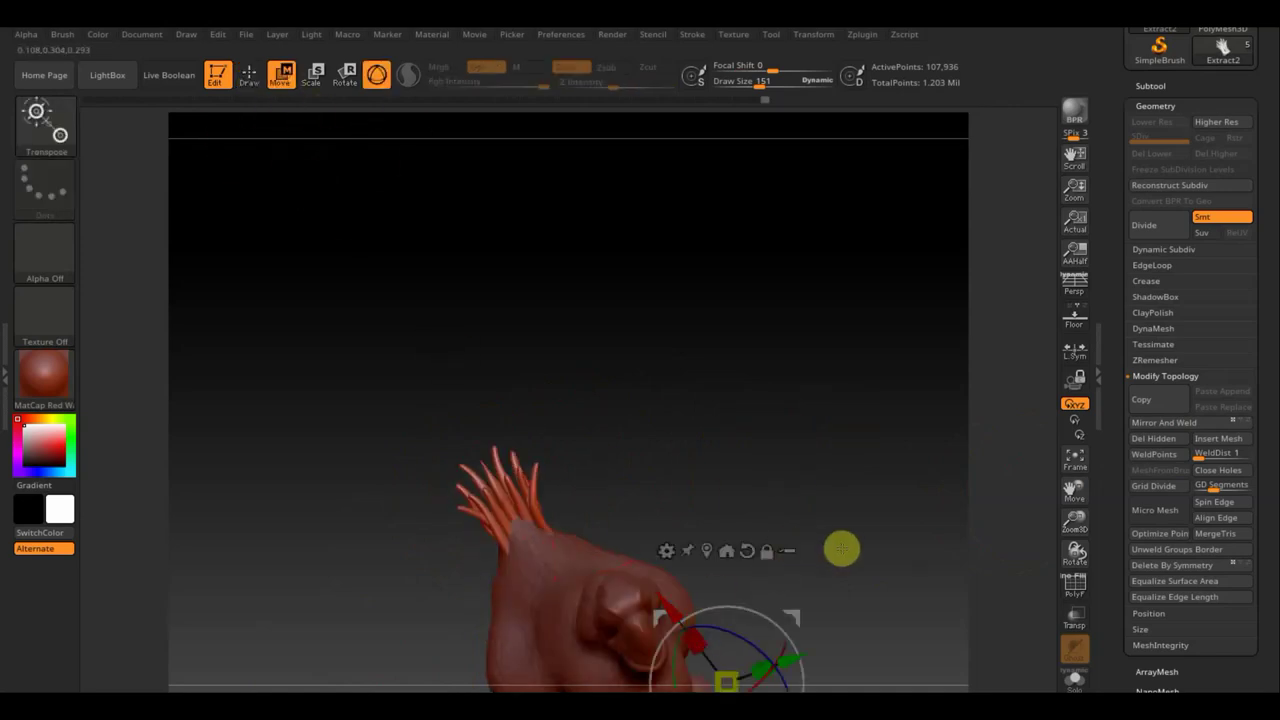
{"action": "left_click_drag", "start_coordinate": [840, 546], "coordinate": [820, 385], "text": "alt"}
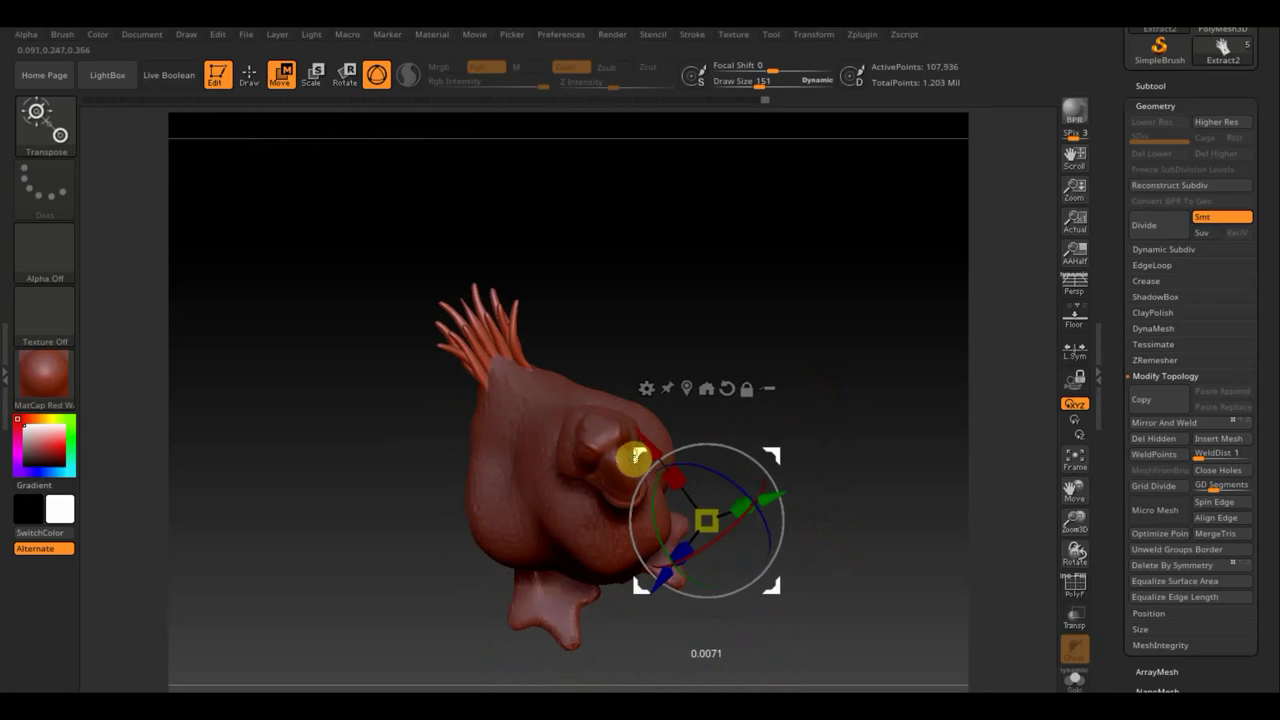
{"action": "left_click_drag", "start_coordinate": [637, 453], "coordinate": [646, 473]}
{"action": "mouse_move", "coordinate": [797, 534]}
{"action": "left_mouse_down"}
{"action": "mouse_move", "coordinate": [896, 444]}
{"action": "mouse_move", "coordinate": [803, 486]}
{"action": "left_mouse_up"}
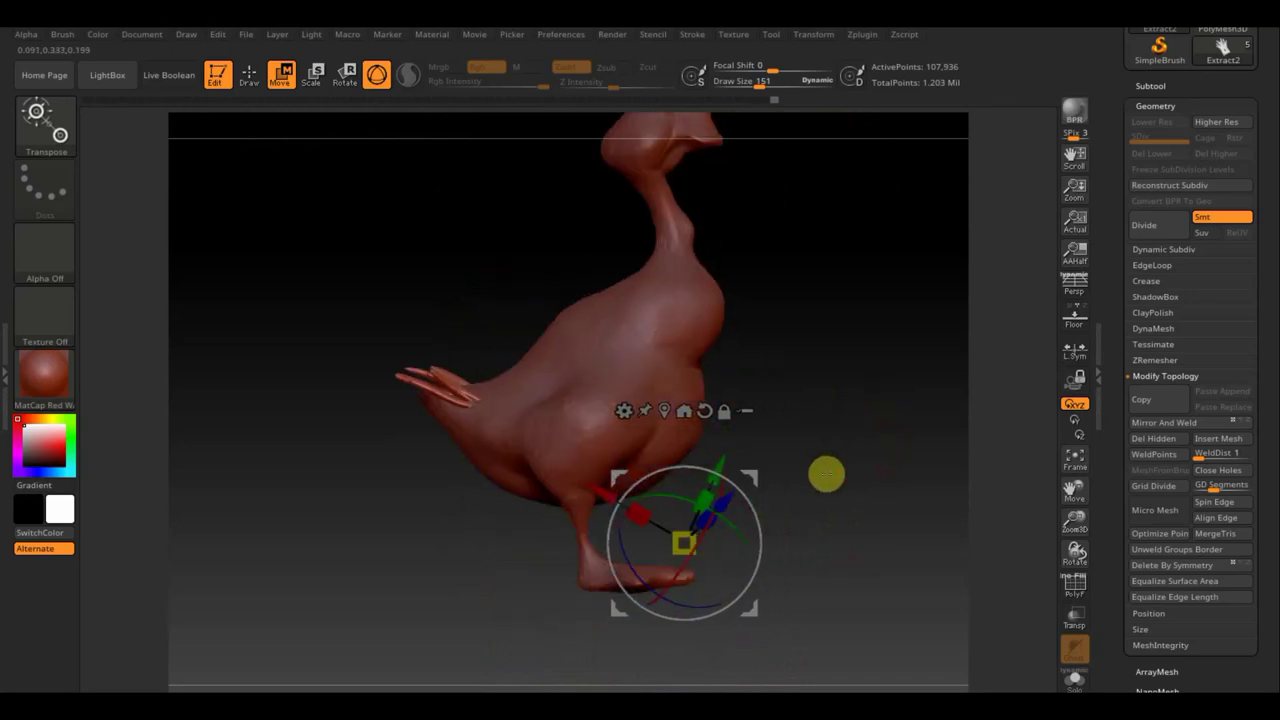
Make the extracted wings (Extract1) visible again in the subtool list
{"action": "left_click", "coordinate": [1156, 86]}
{"action": "mouse_move", "coordinate": [1196, 160]}
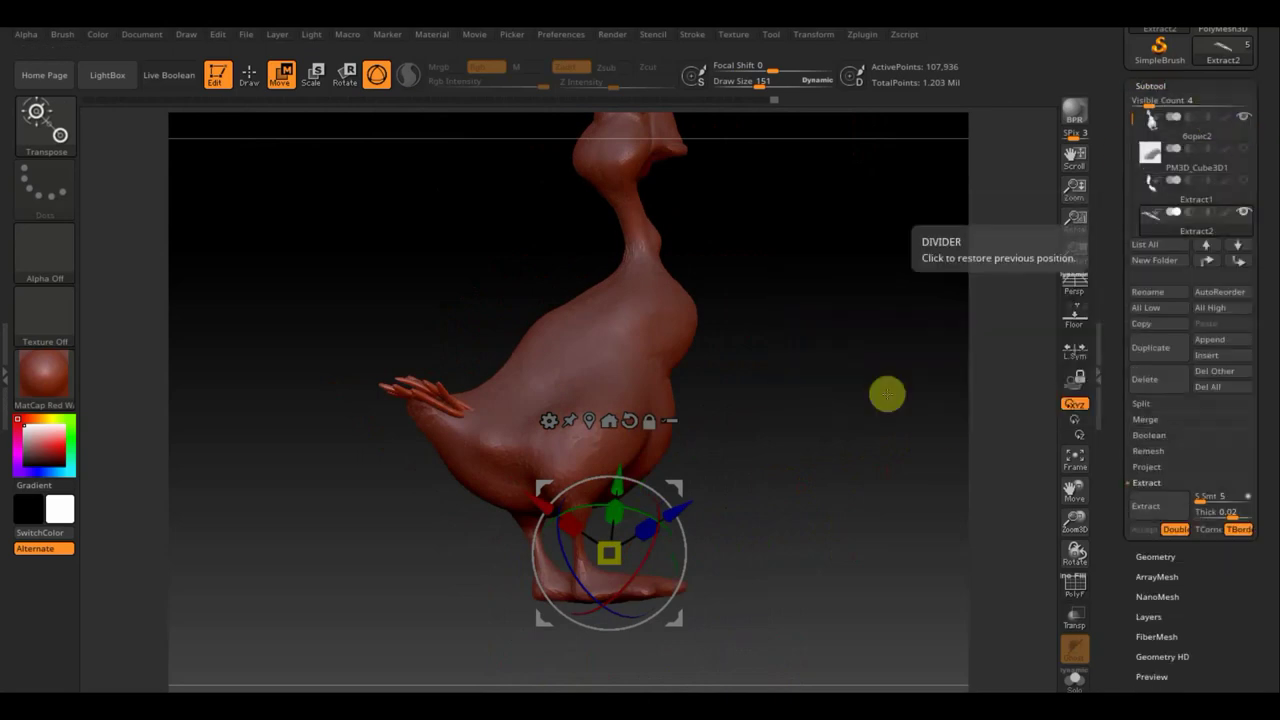
{"action": "mouse_move", "coordinate": [877, 349]}
{"action": "left_mouse_down"}
{"action": "mouse_move", "coordinate": [837, 460]}
{"action": "mouse_move", "coordinate": [988, 380]}
{"action": "left_mouse_up"}
{"action": "mouse_move", "coordinate": [1196, 190]}
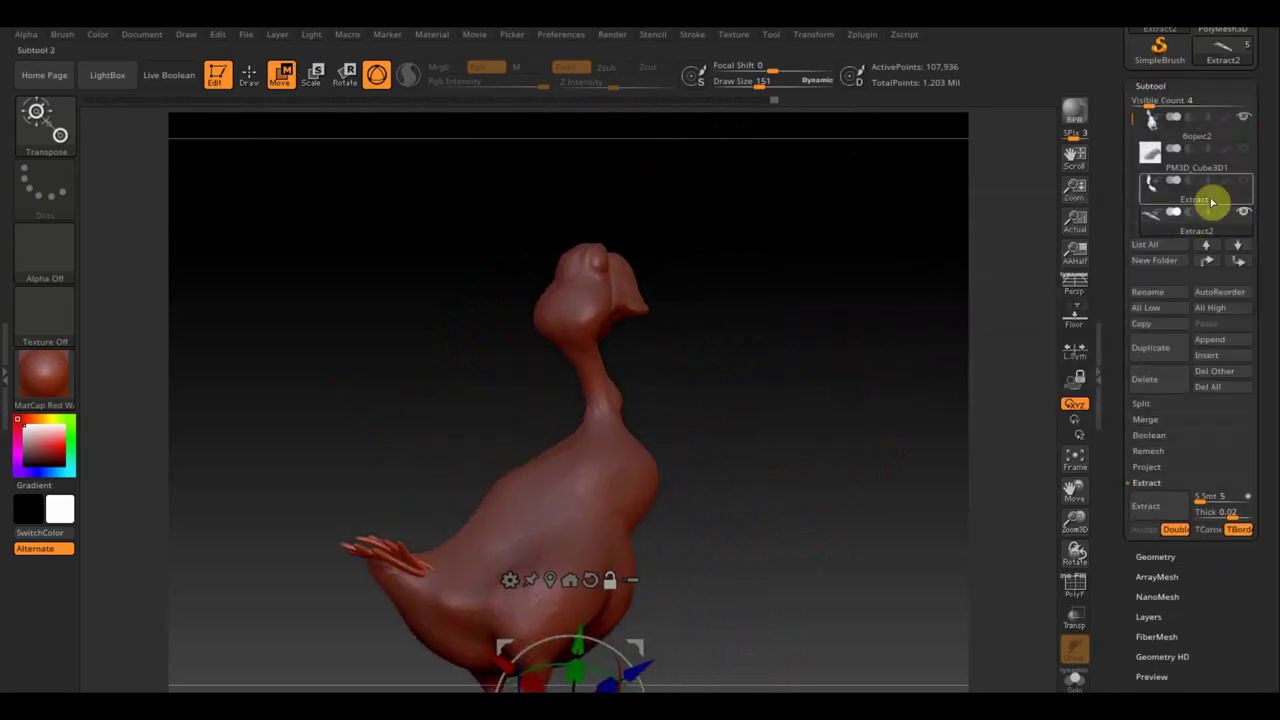
{"action": "left_click", "coordinate": [1250, 182]}
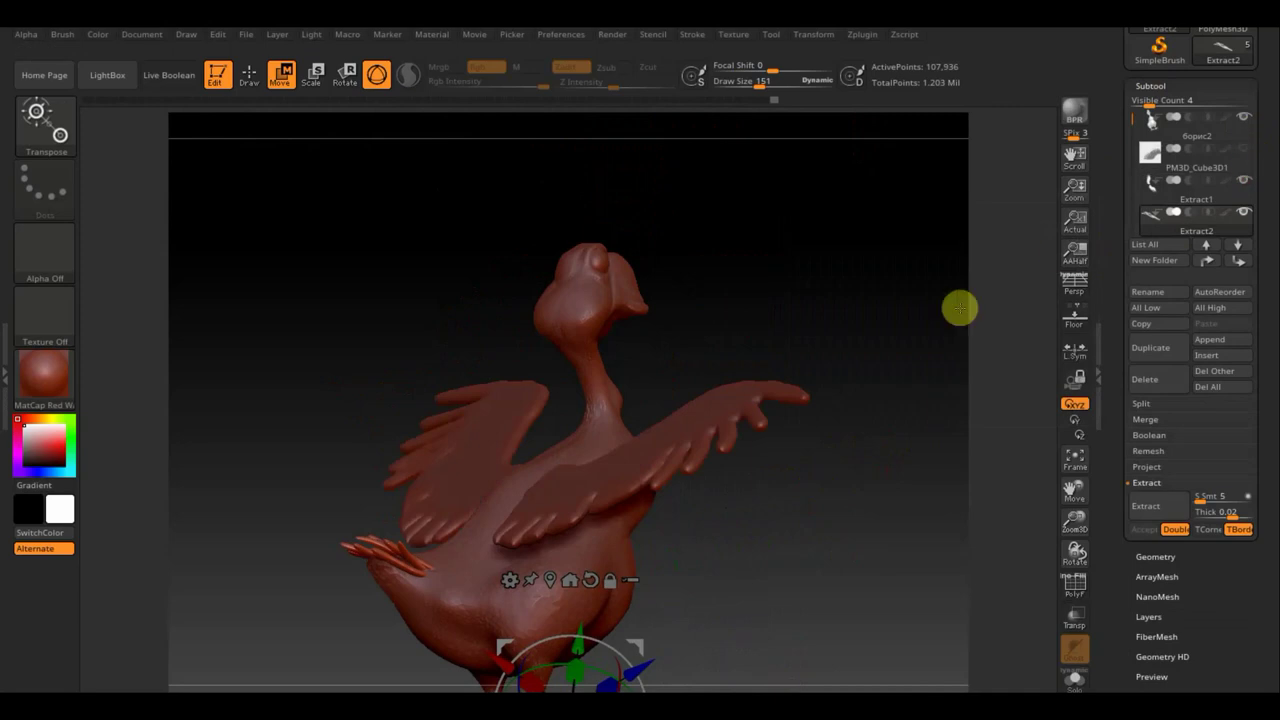
{"action": "mouse_move", "coordinate": [894, 371]}
{"action": "left_mouse_down"}
{"action": "mouse_move", "coordinate": [798, 453]}
{"action": "mouse_move", "coordinate": [823, 569]}
{"action": "mouse_move", "coordinate": [800, 667]}
{"action": "mouse_move", "coordinate": [800, 603]}
{"action": "left_mouse_up"}
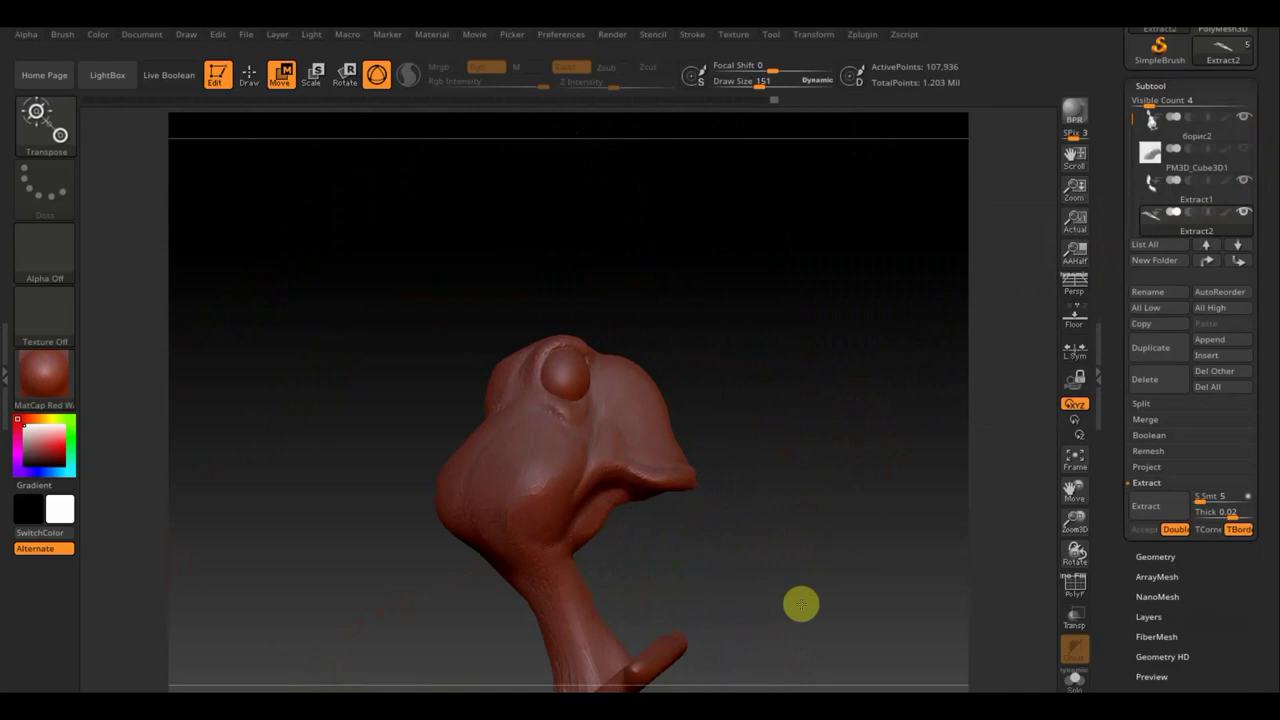
Make the goose body subtool active with the Move Topological brush at draw size 7
{"action": "left_click", "coordinate": [1168, 138]}
{"action": "left_click_drag", "start_coordinate": [751, 80], "coordinate": [749, 85]}
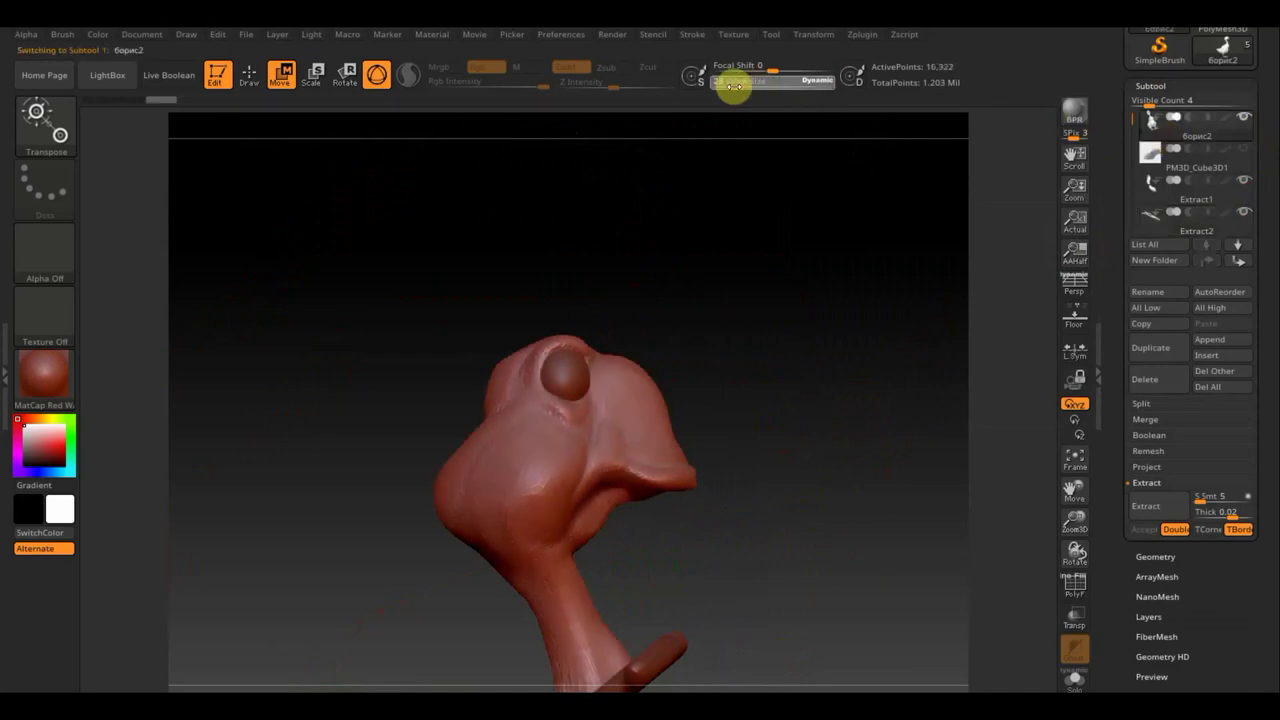
{"action": "left_click_drag", "start_coordinate": [571, 317], "coordinate": [600, 334]}
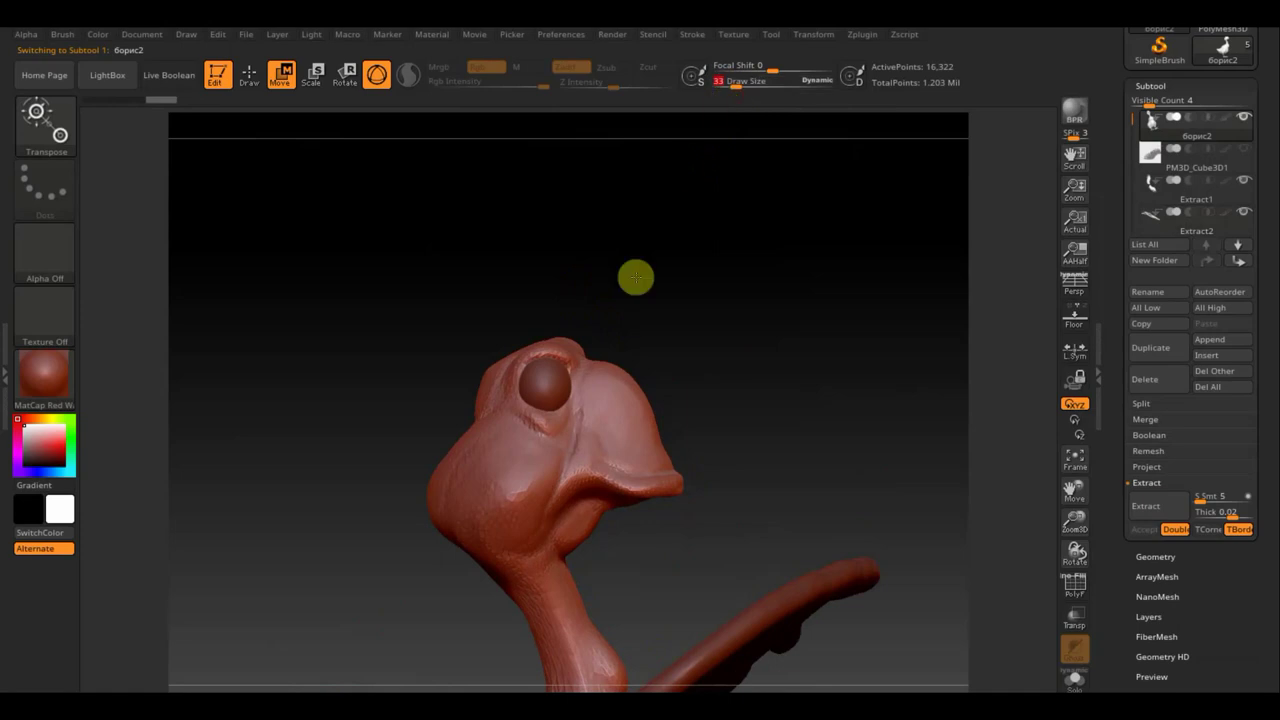
{"action": "left_click", "coordinate": [249, 74]}
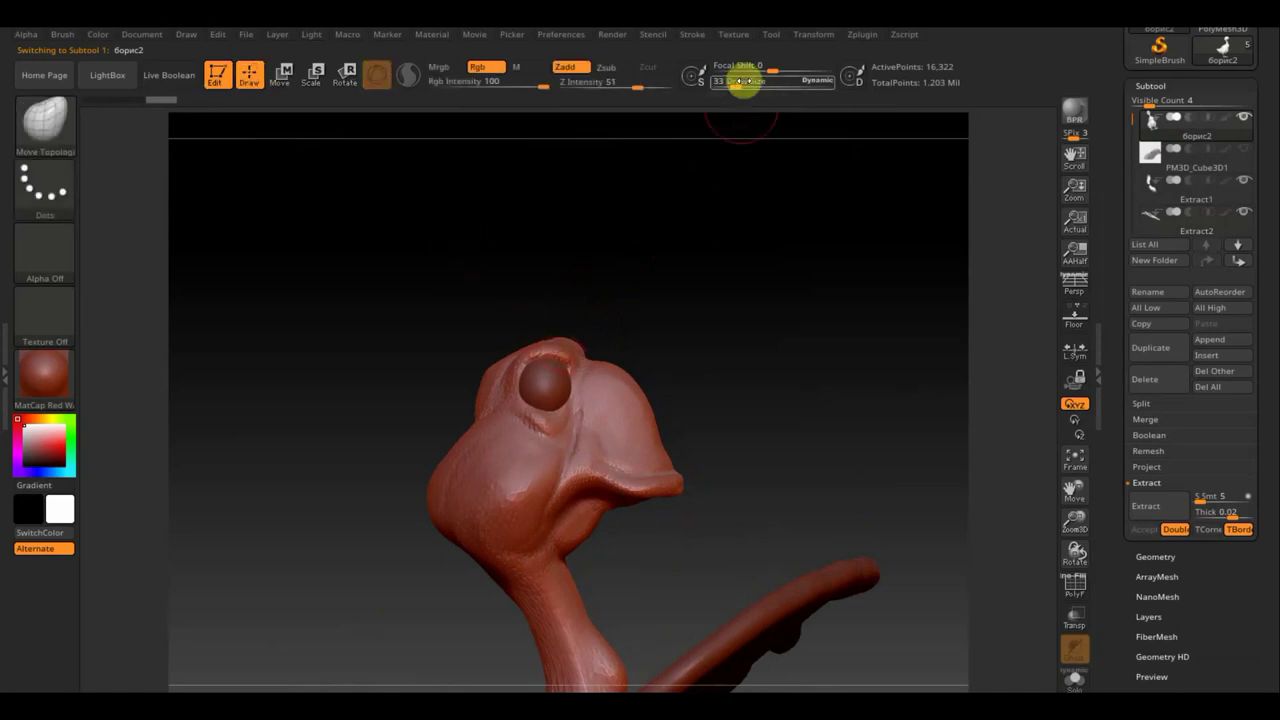
{"action": "mouse_move", "coordinate": [720, 220]}
{"action": "left_mouse_down"}
{"action": "mouse_move", "coordinate": [720, 249]}
{"action": "mouse_move", "coordinate": [820, 363]}
{"action": "left_mouse_up"}
{"action": "left_click", "coordinate": [1152, 557]}
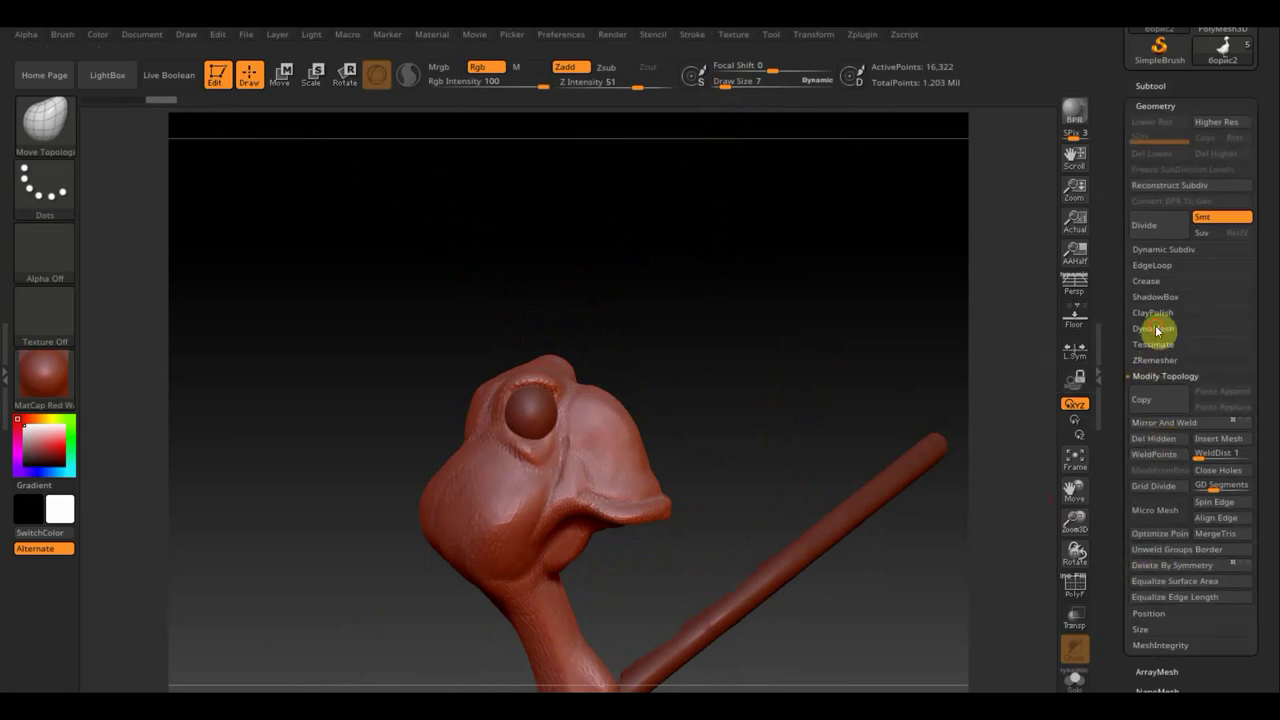
DynaMesh the body at resolution 464, giving 160,101 points, and zoom in on the head
{"action": "left_click", "coordinate": [1157, 330]}
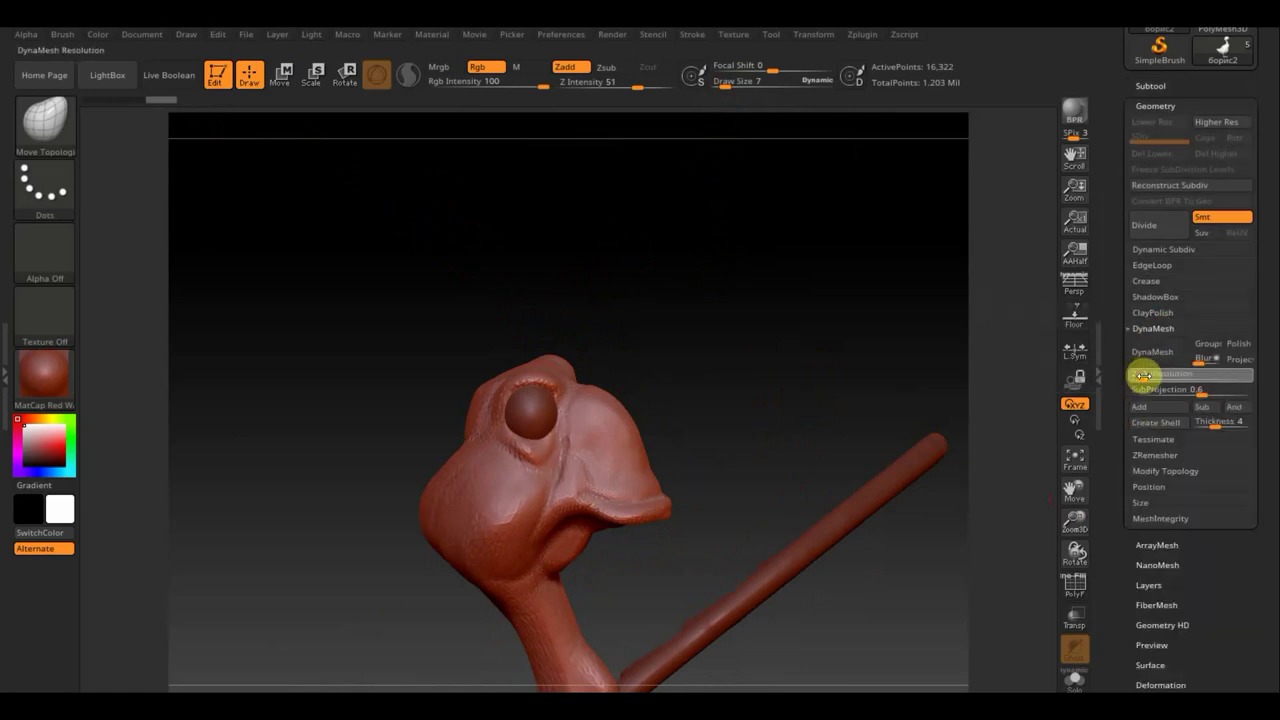
{"action": "left_click", "coordinate": [1135, 355]}
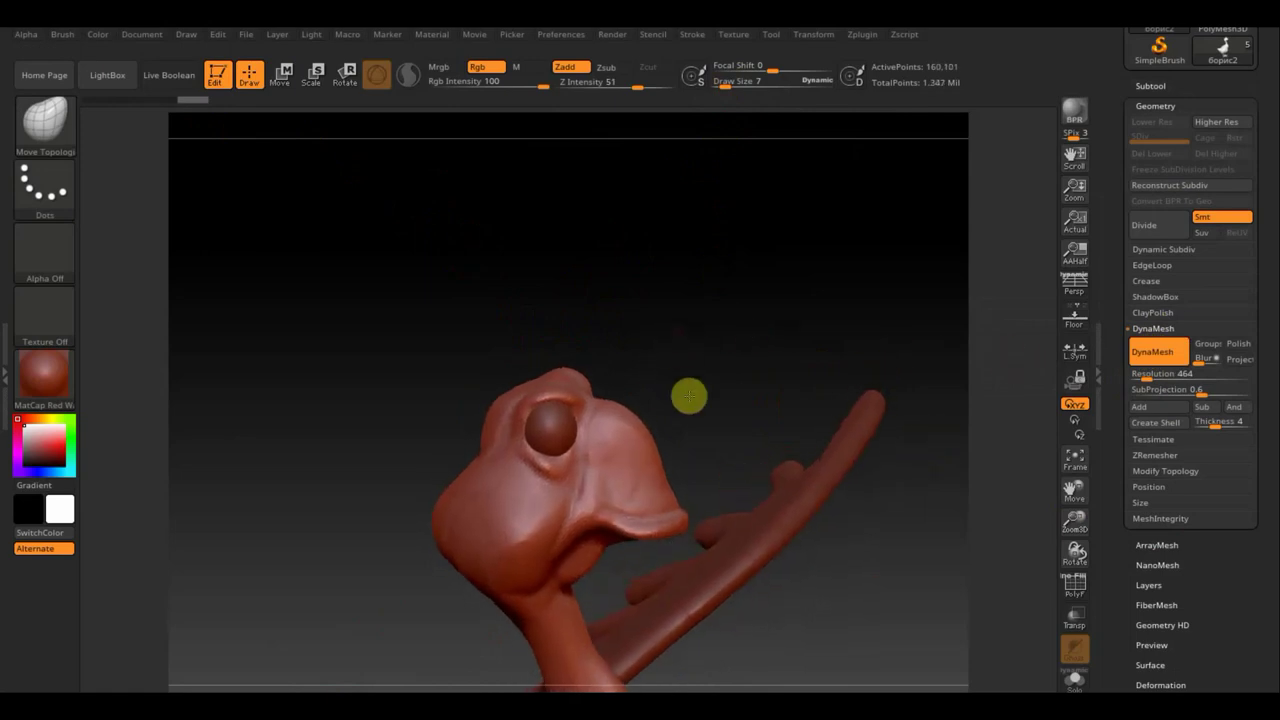
{"action": "mouse_move", "coordinate": [686, 394]}
{"action": "left_mouse_down"}
{"action": "mouse_move", "coordinate": [700, 437]}
{"action": "mouse_move", "coordinate": [690, 374]}
{"action": "left_mouse_up"}
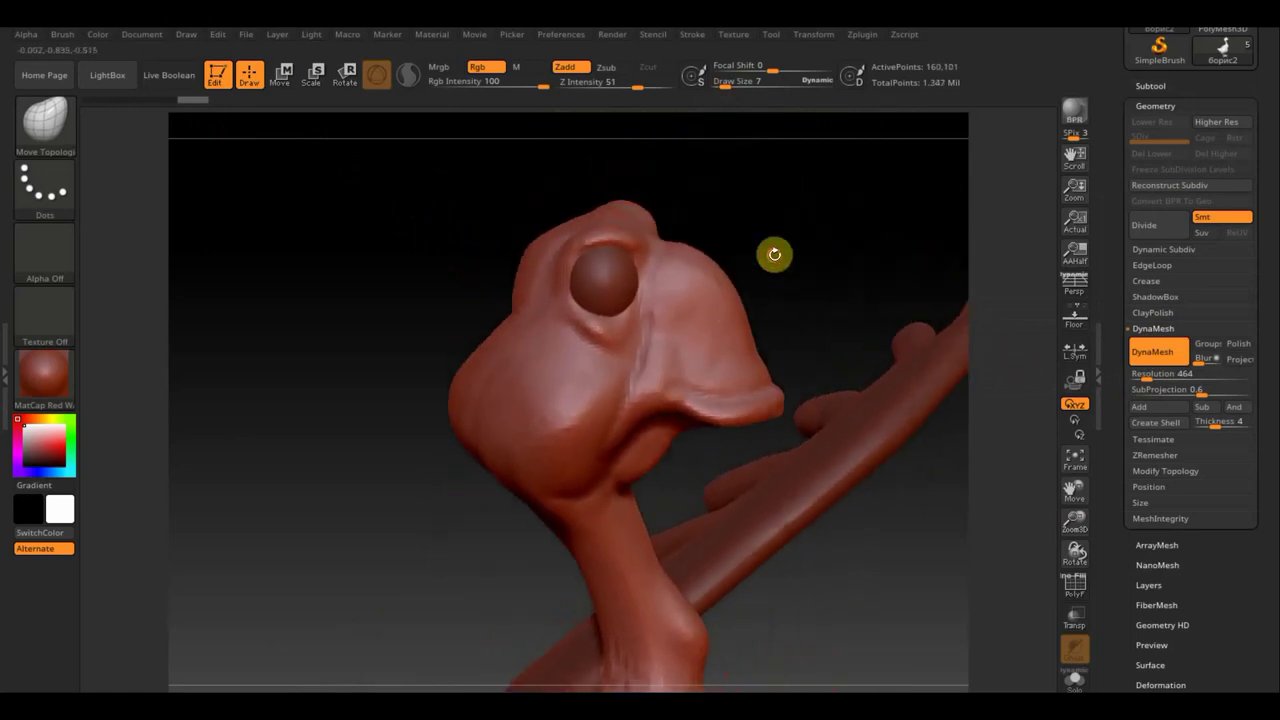
{"action": "left_click_drag", "start_coordinate": [771, 254], "coordinate": [743, 346], "text": "alt"}
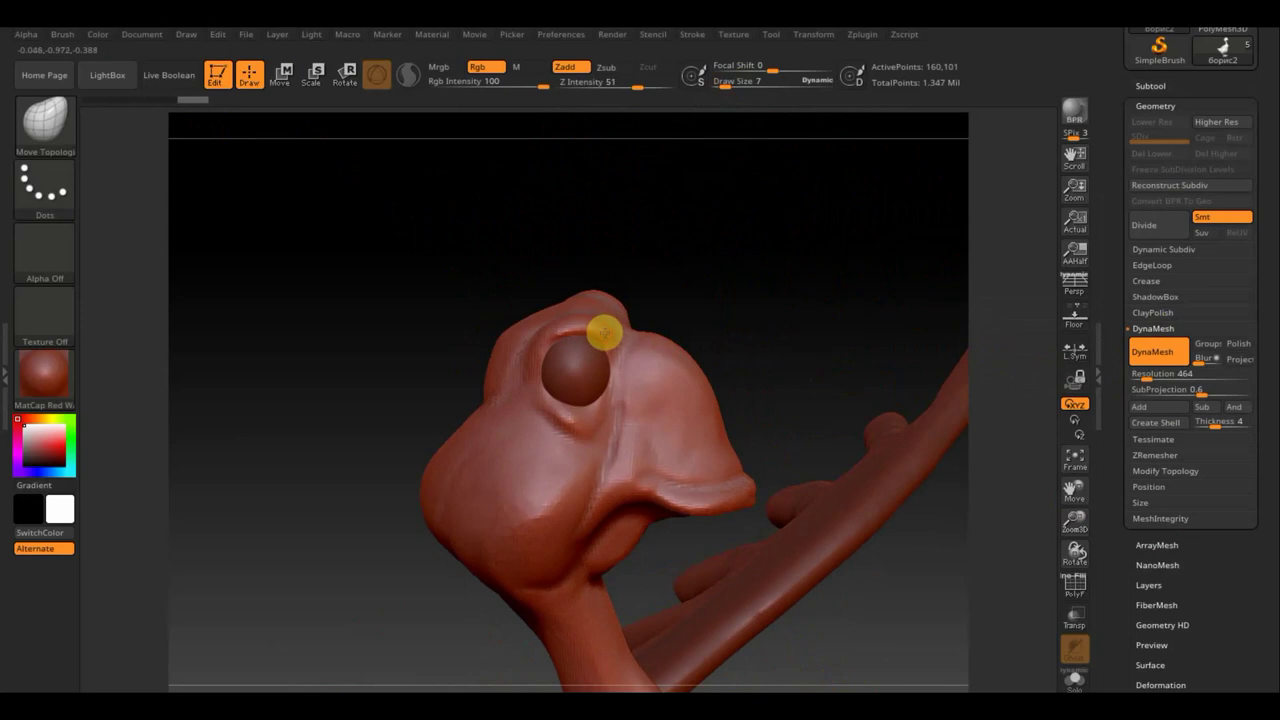
{"action": "key", "text": "ctrl"}
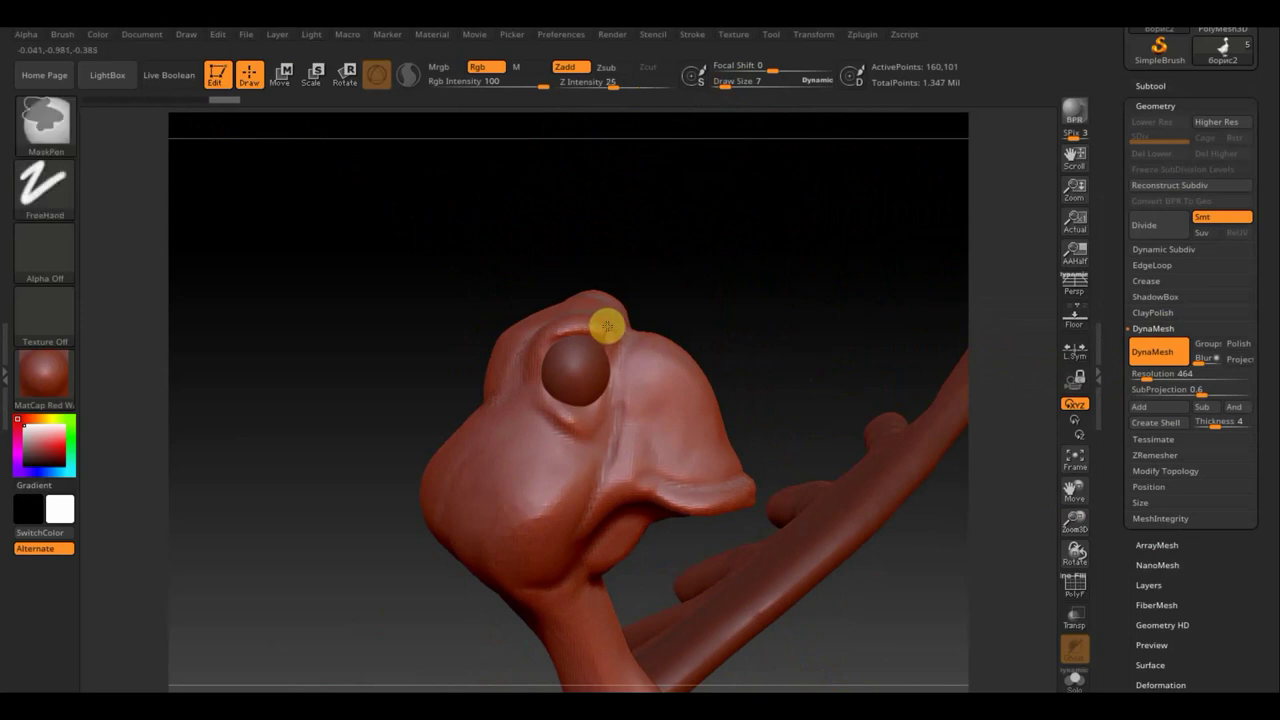
{"action": "key", "text": "ctrl"}
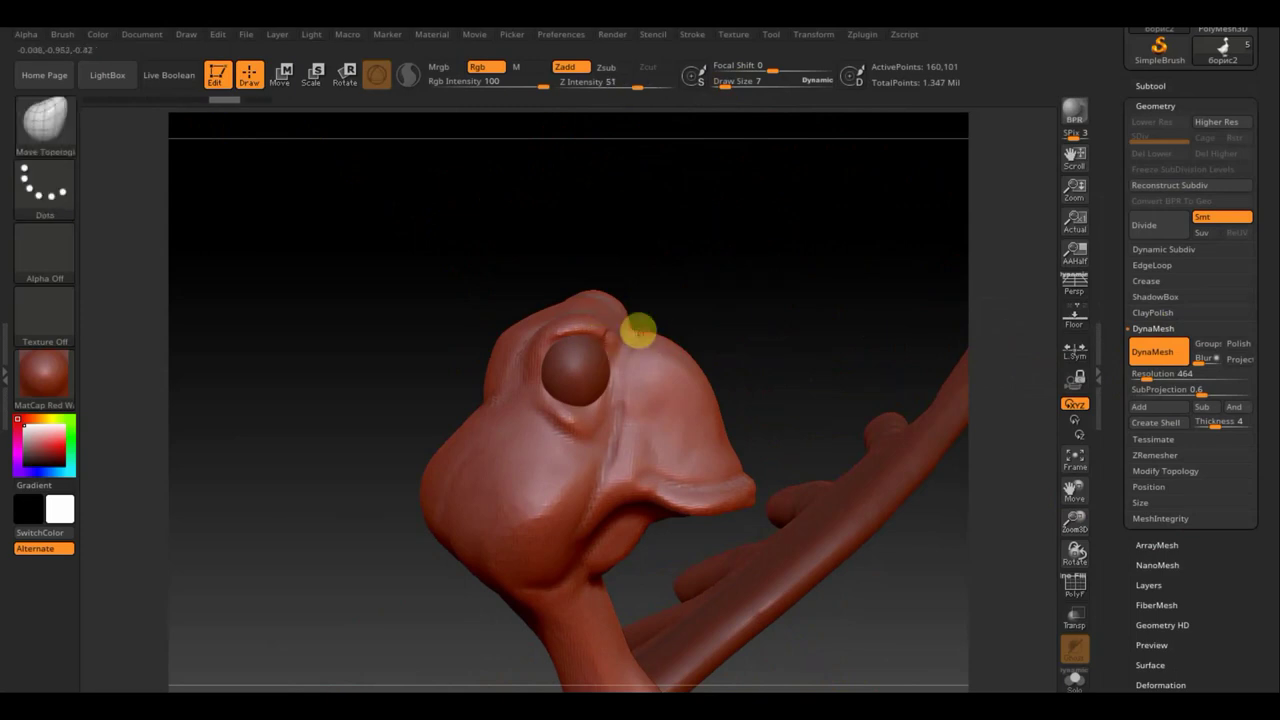
Mask a thin arched strip over the goose's eye, turning the head to reach around it
{"action": "key", "text": "ctrl"}
{"action": "key", "text": "ctrl"}
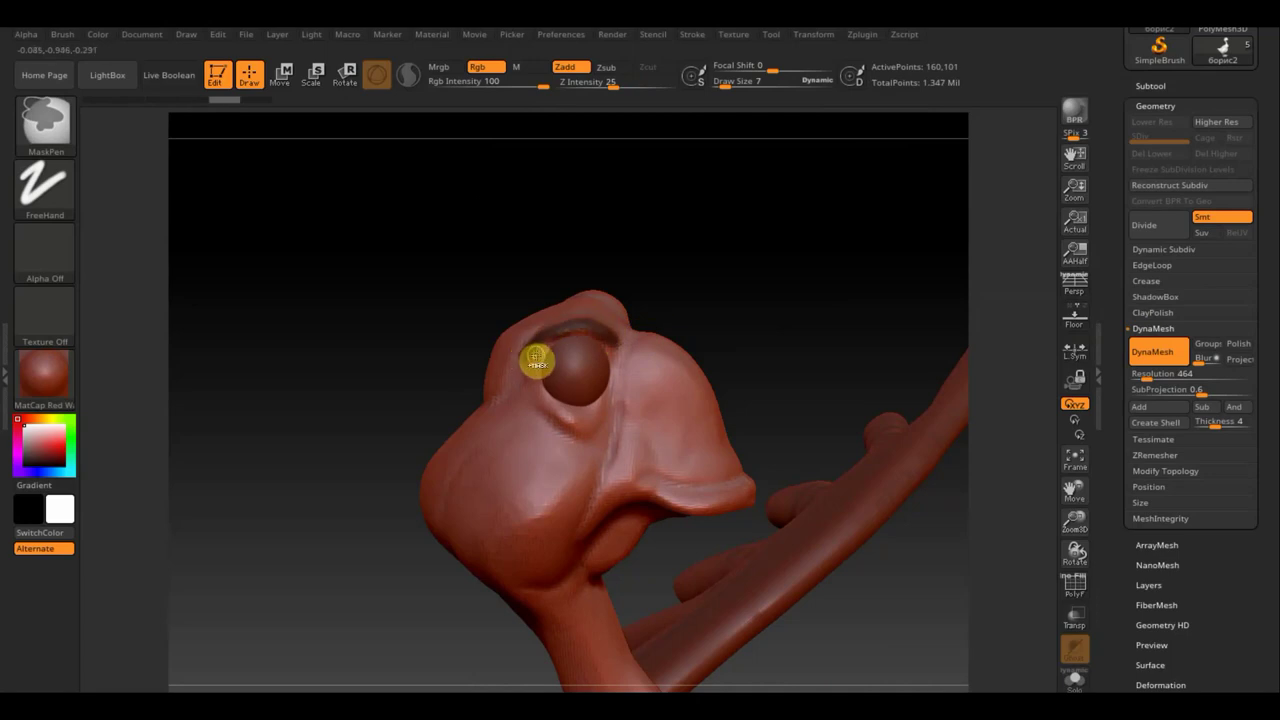
{"action": "left_click_drag", "start_coordinate": [723, 263], "coordinate": [755, 256]}
{"action": "key", "text": "ctrl"}
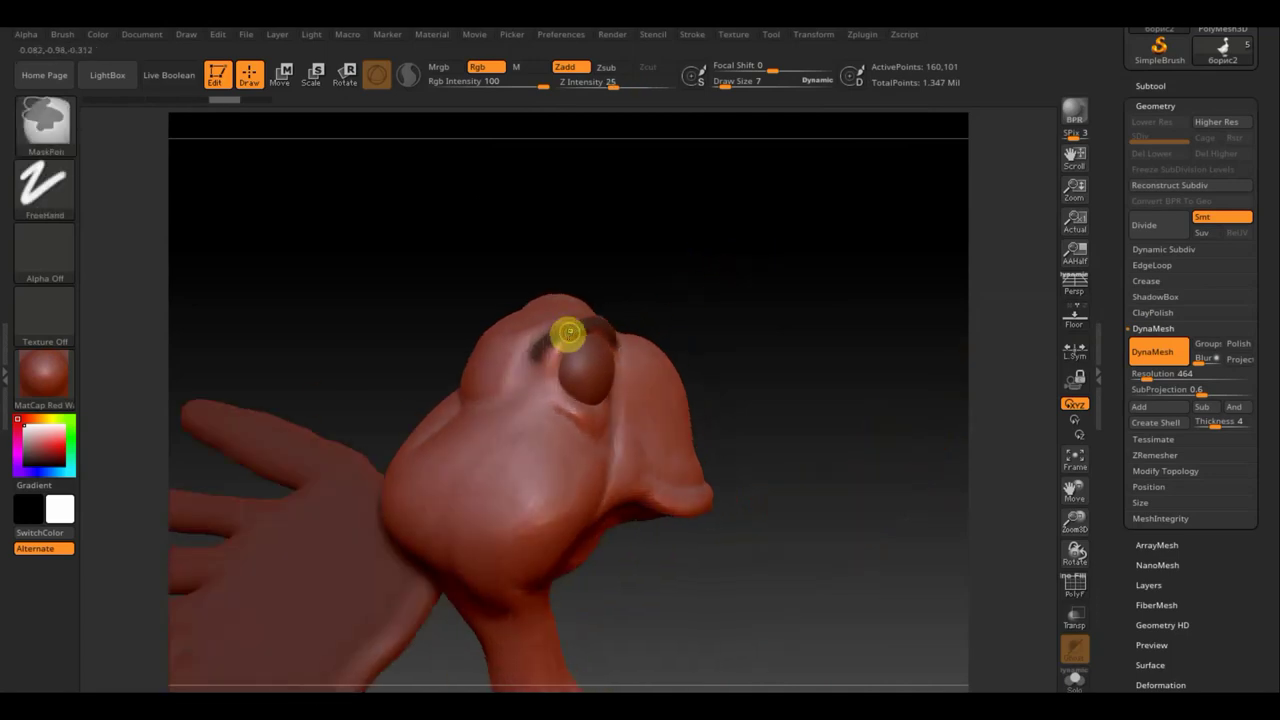
{"action": "left_click_drag", "start_coordinate": [663, 314], "coordinate": [669, 380]}
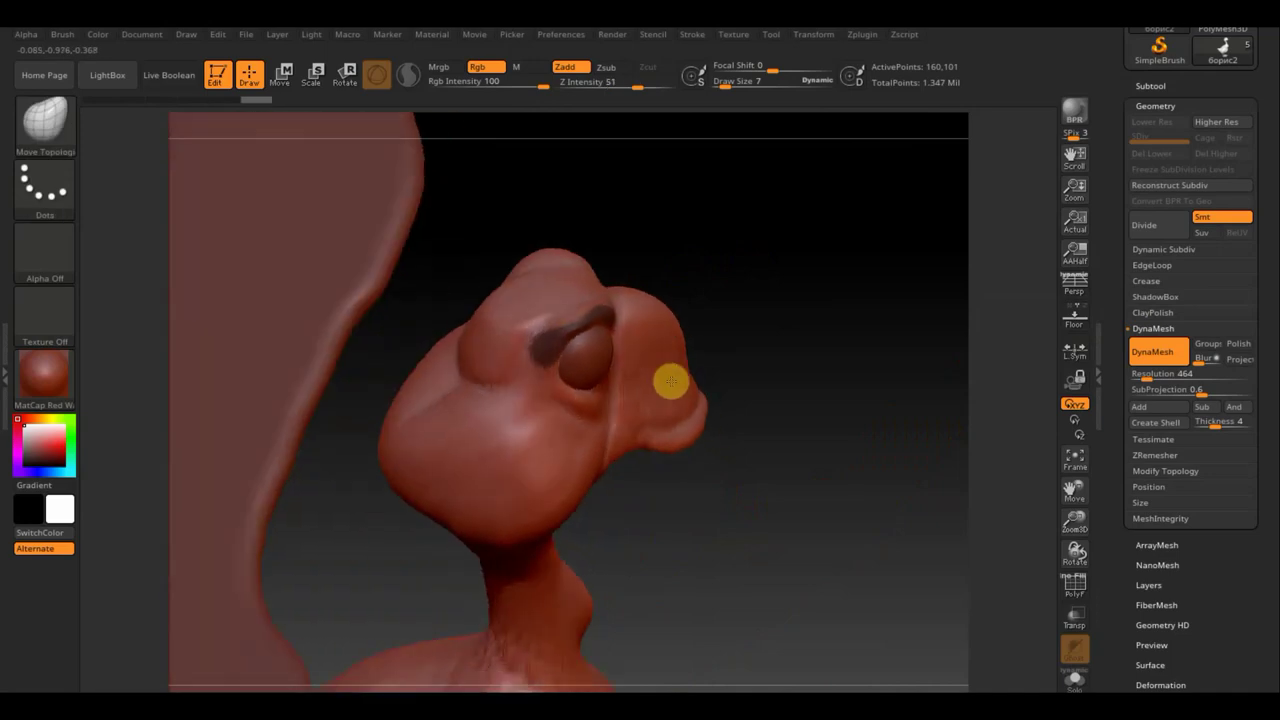
{"action": "key", "text": "ctrl"}
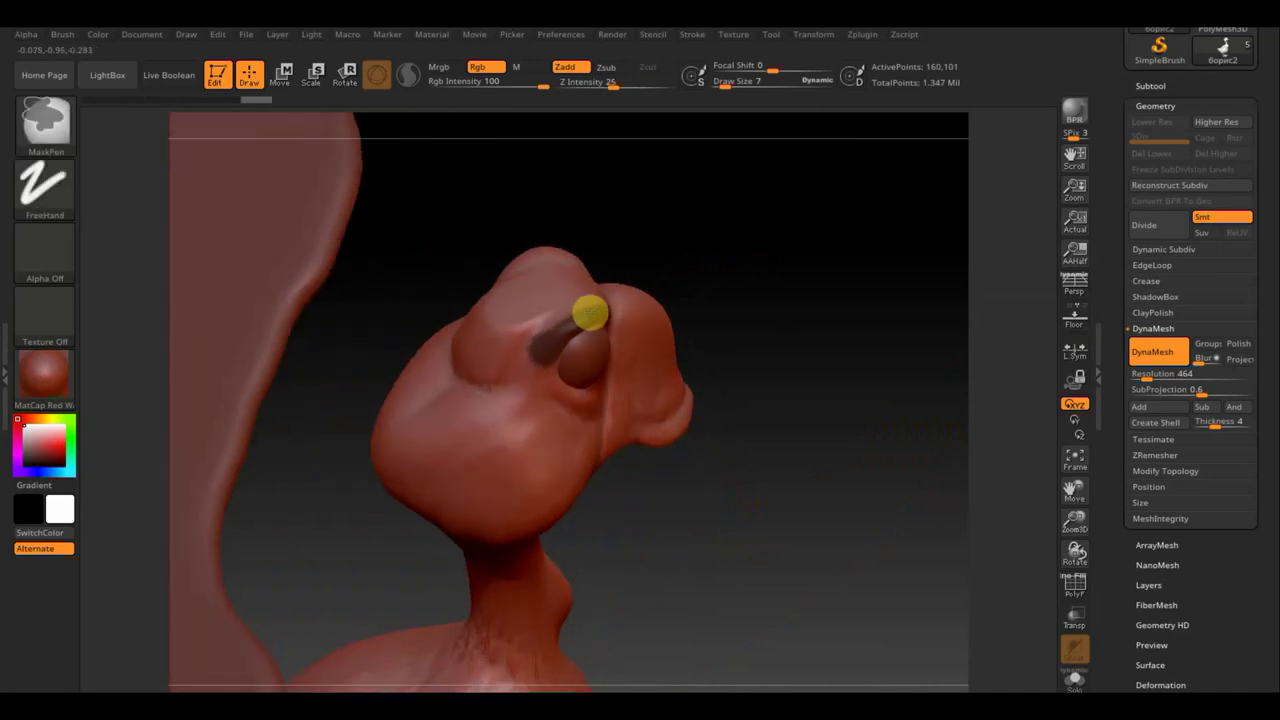
{"action": "mouse_move", "coordinate": [740, 291]}
{"action": "left_mouse_down"}
{"action": "mouse_move", "coordinate": [734, 240]}
{"action": "mouse_move", "coordinate": [694, 317]}
{"action": "mouse_move", "coordinate": [990, 375]}
{"action": "left_mouse_up"}
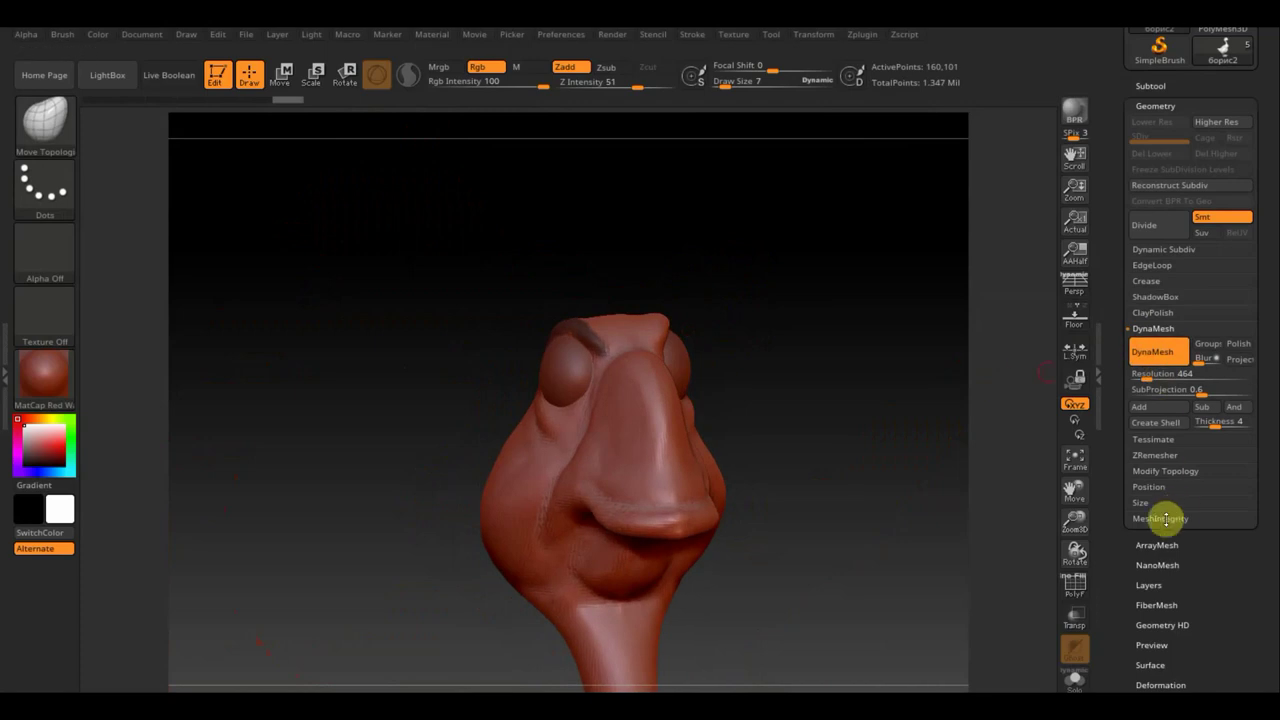
Extract the masked brow strip at thickness 0.00001 and accept it as the Extract4 subtool
{"action": "left_click", "coordinate": [1149, 87]}
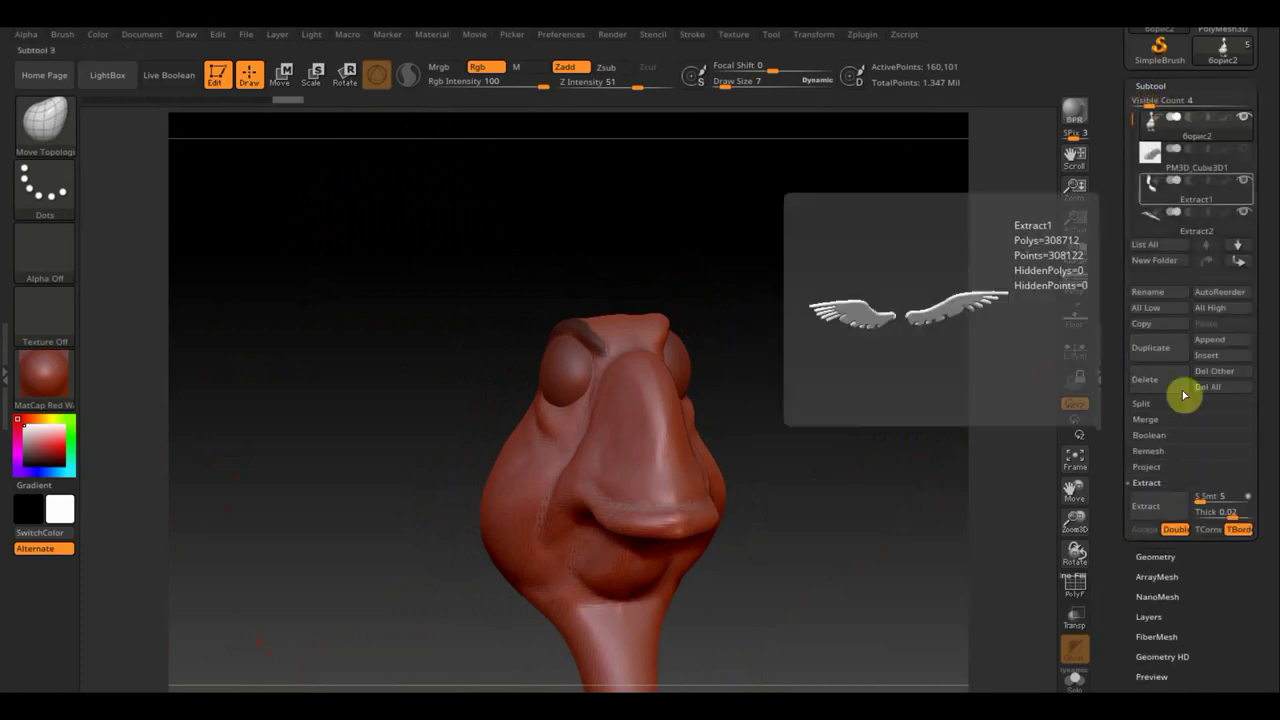
{"action": "left_click", "coordinate": [1146, 482]}
{"action": "left_click", "coordinate": [1149, 511]}
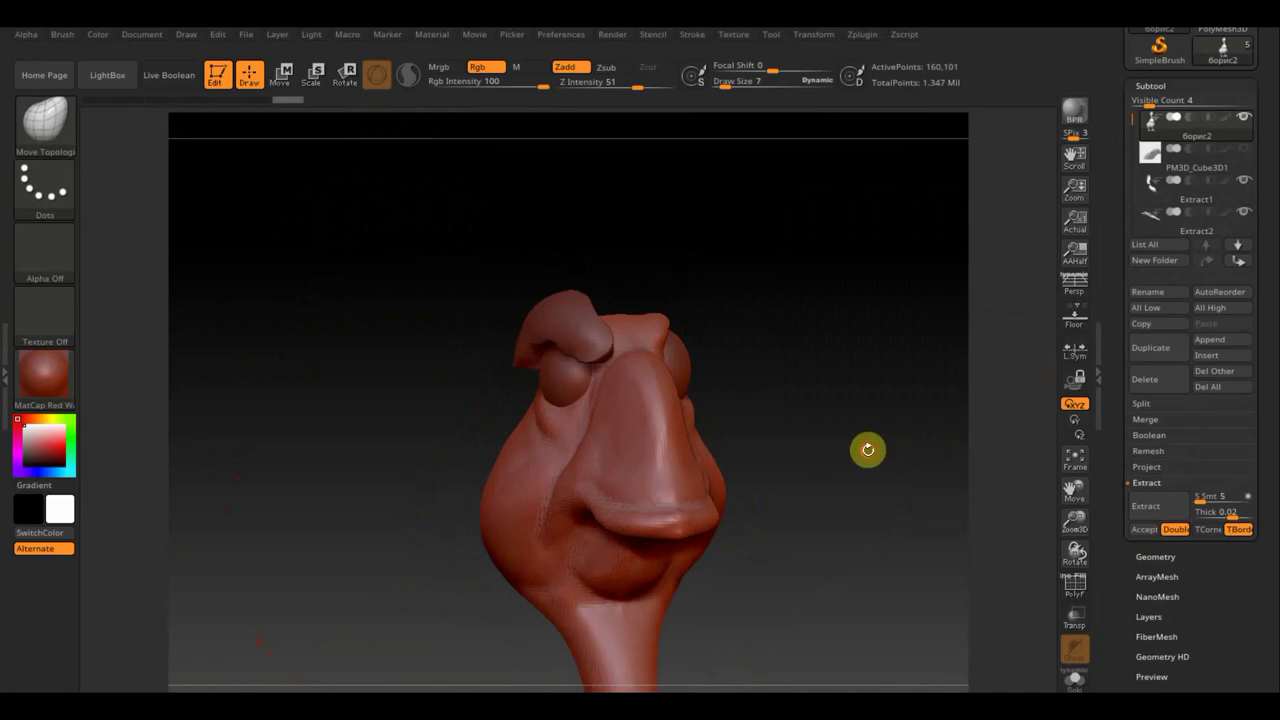
{"action": "left_click_drag", "start_coordinate": [866, 449], "coordinate": [891, 449]}
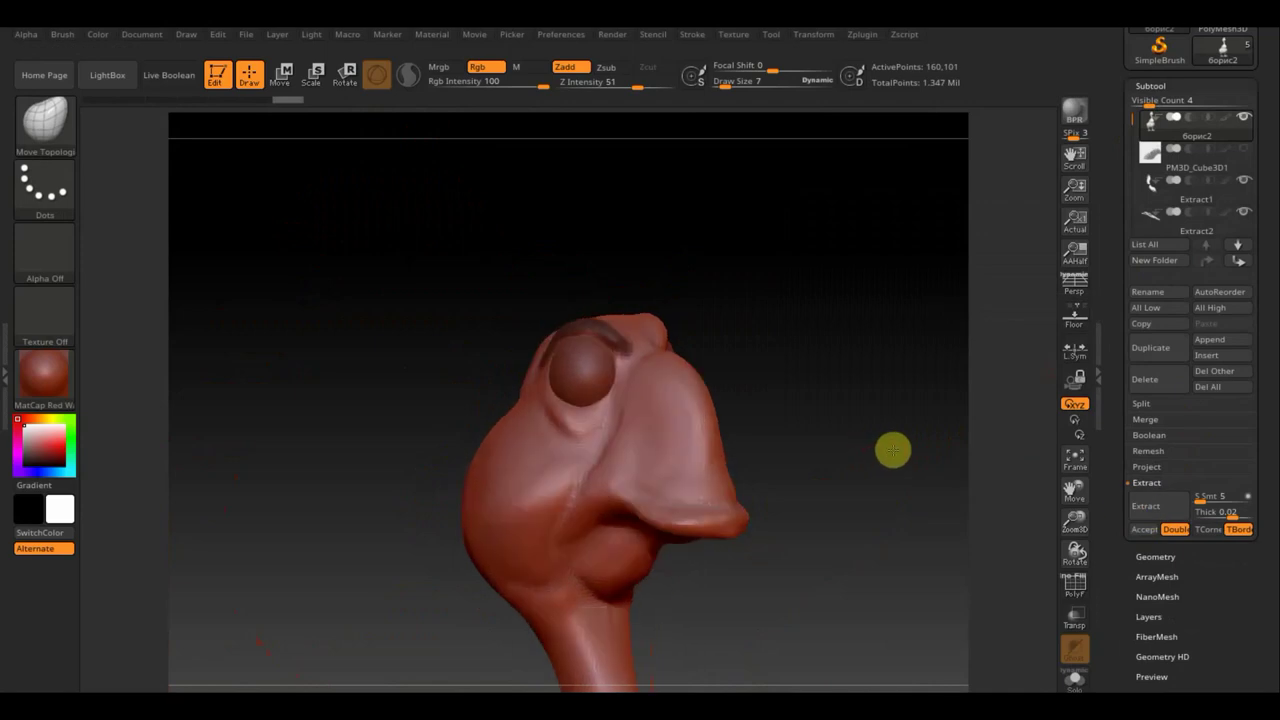
{"action": "type", "text": "0.00001"}
{"action": "key", "text": "Return"}
{"action": "left_click", "coordinate": [1230, 513]}
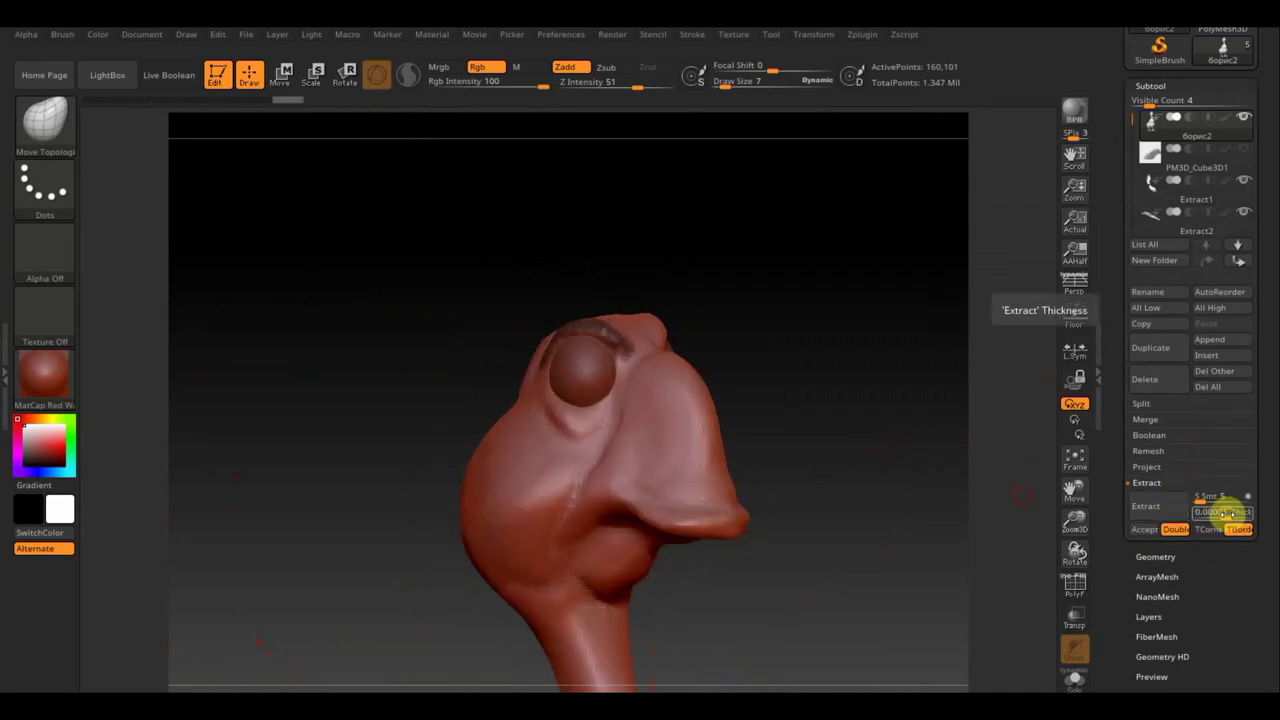
{"action": "key", "text": "Return"}
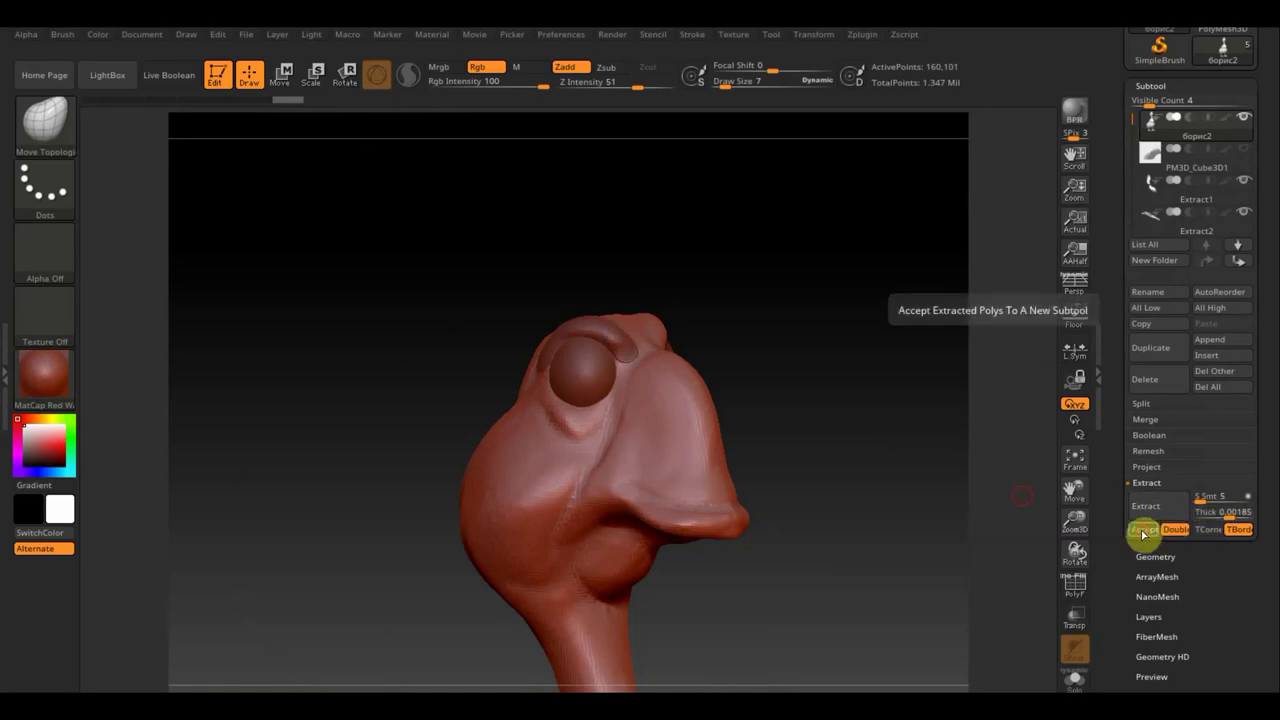
{"action": "left_click", "coordinate": [1145, 530]}
{"action": "left_click_drag", "start_coordinate": [886, 471], "coordinate": [903, 469]}
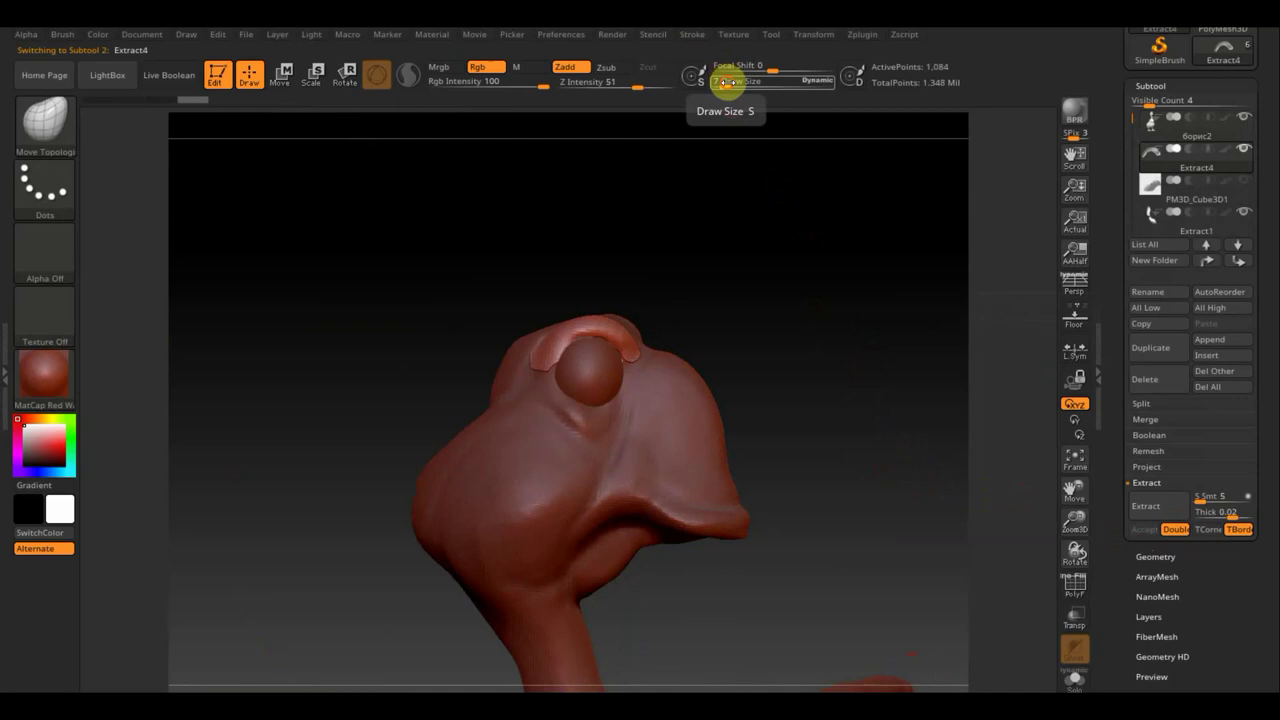
Zoom in on the eye and shape the brow strip into a smooth tube
{"action": "left_click_drag", "start_coordinate": [729, 78], "coordinate": [741, 84]}
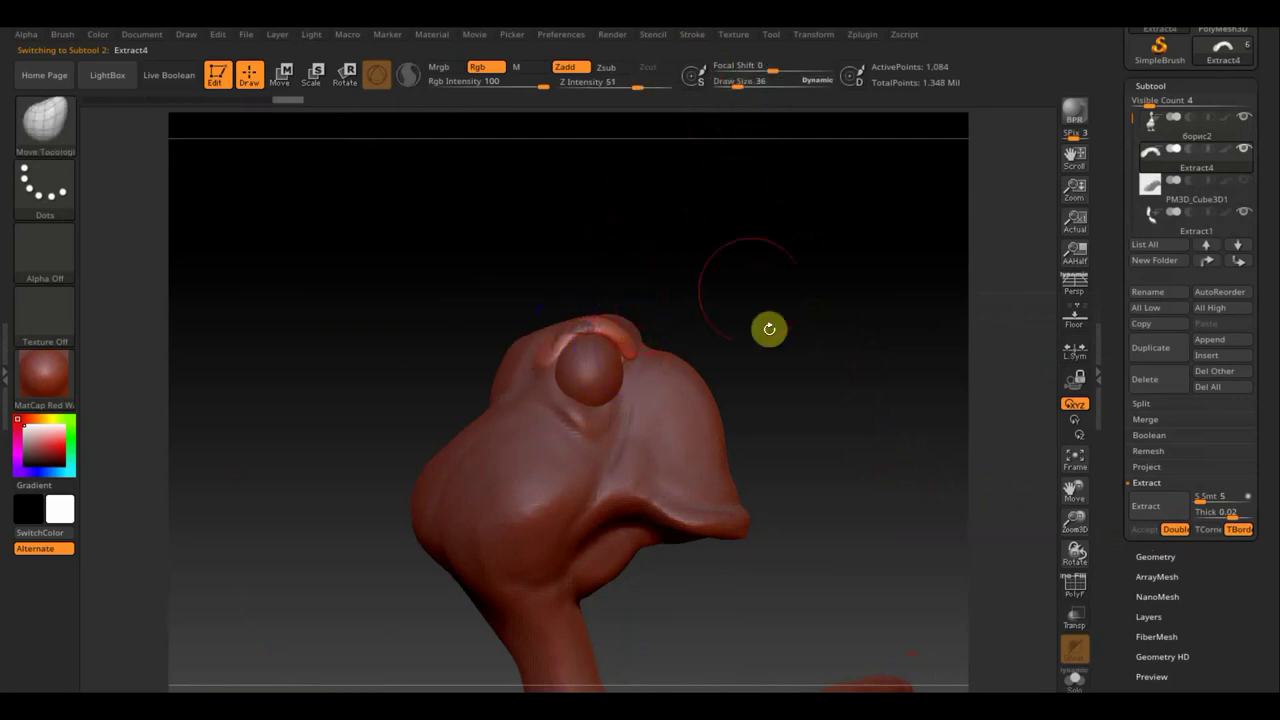
{"action": "mouse_move", "coordinate": [797, 300]}
{"action": "left_mouse_down", "text": "alt"}
{"action": "mouse_move", "coordinate": [820, 440]}
{"action": "mouse_move", "coordinate": [829, 434]}
{"action": "left_mouse_up", "text": "alt"}
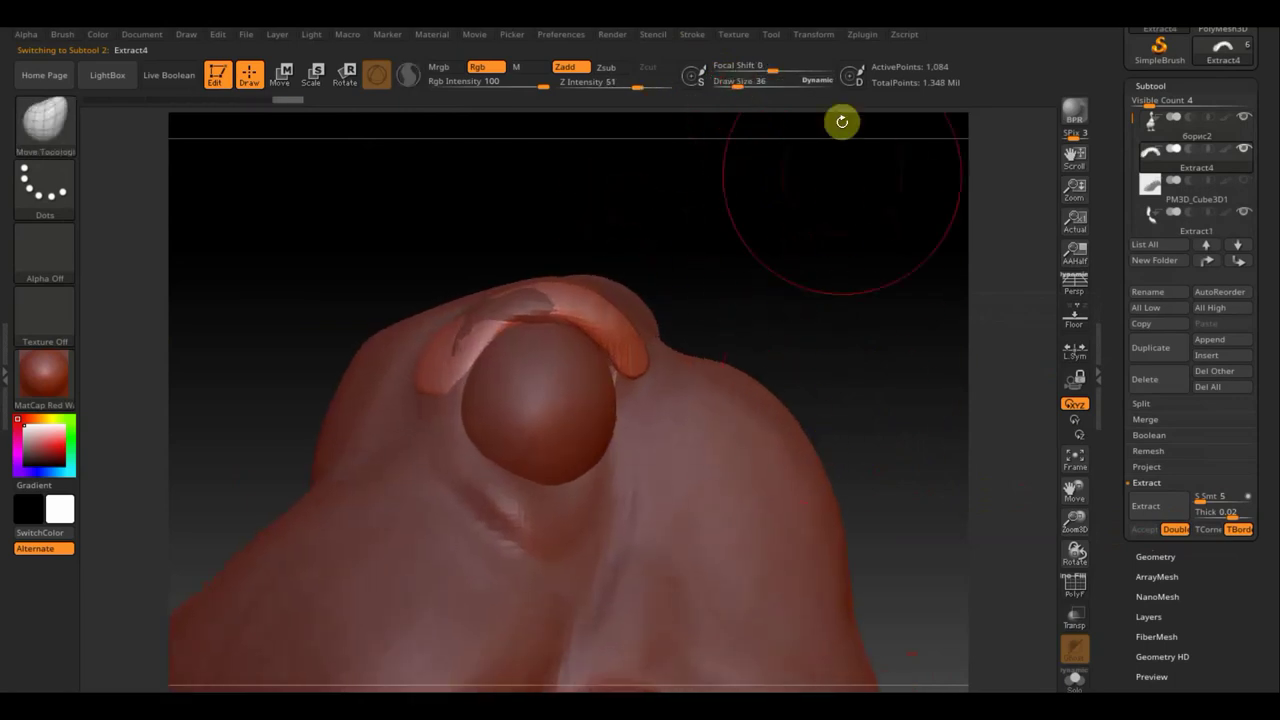
{"action": "left_click_drag", "start_coordinate": [763, 80], "coordinate": [729, 84]}
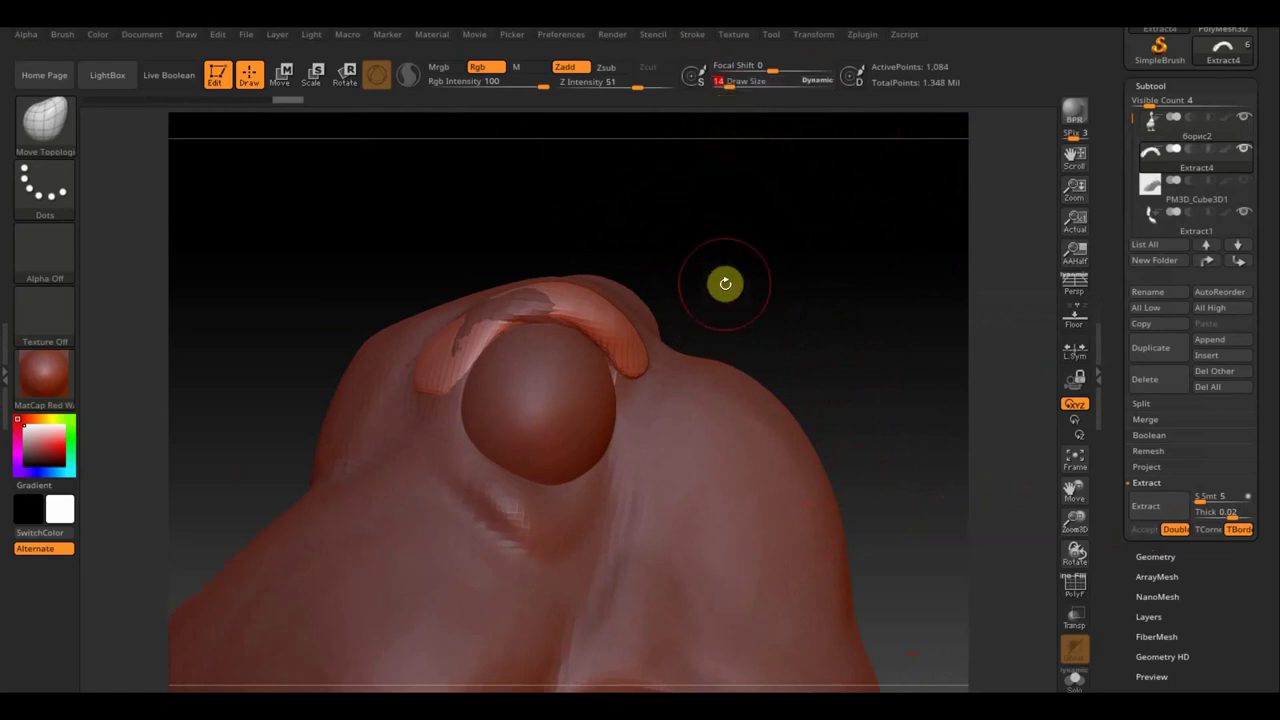
{"action": "key", "text": "ctrl"}
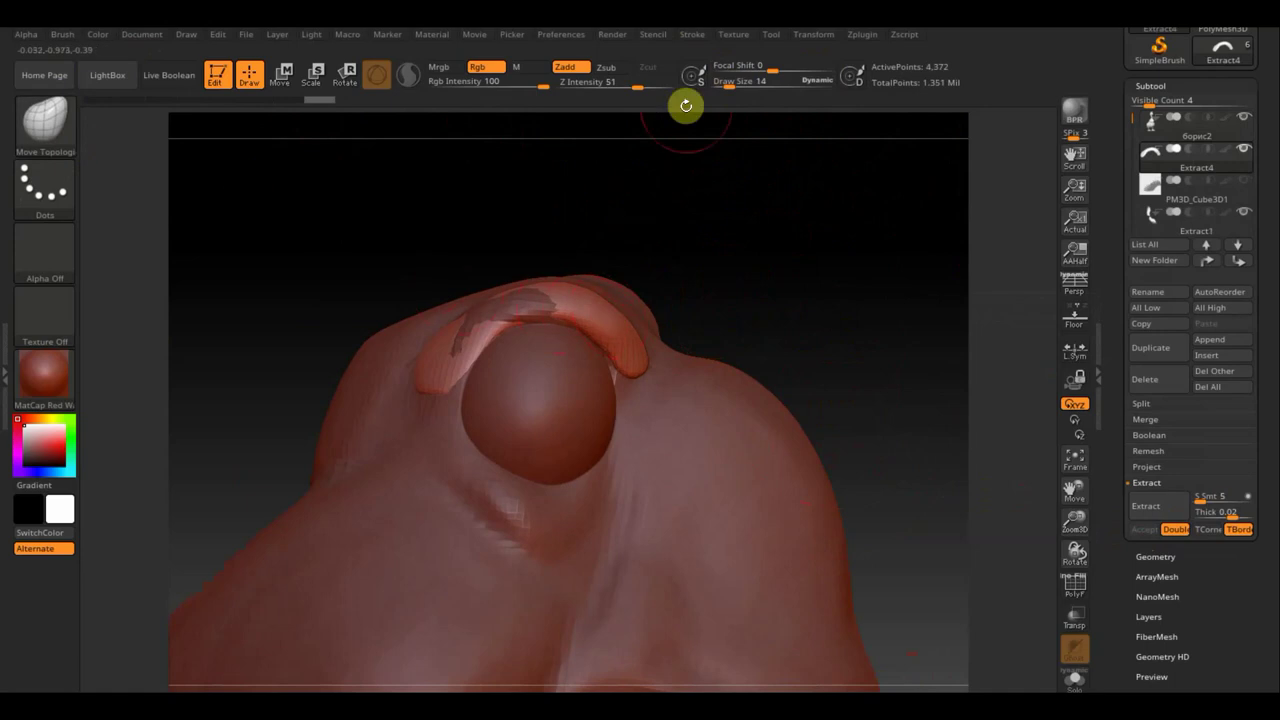
{"action": "left_click", "coordinate": [727, 84]}
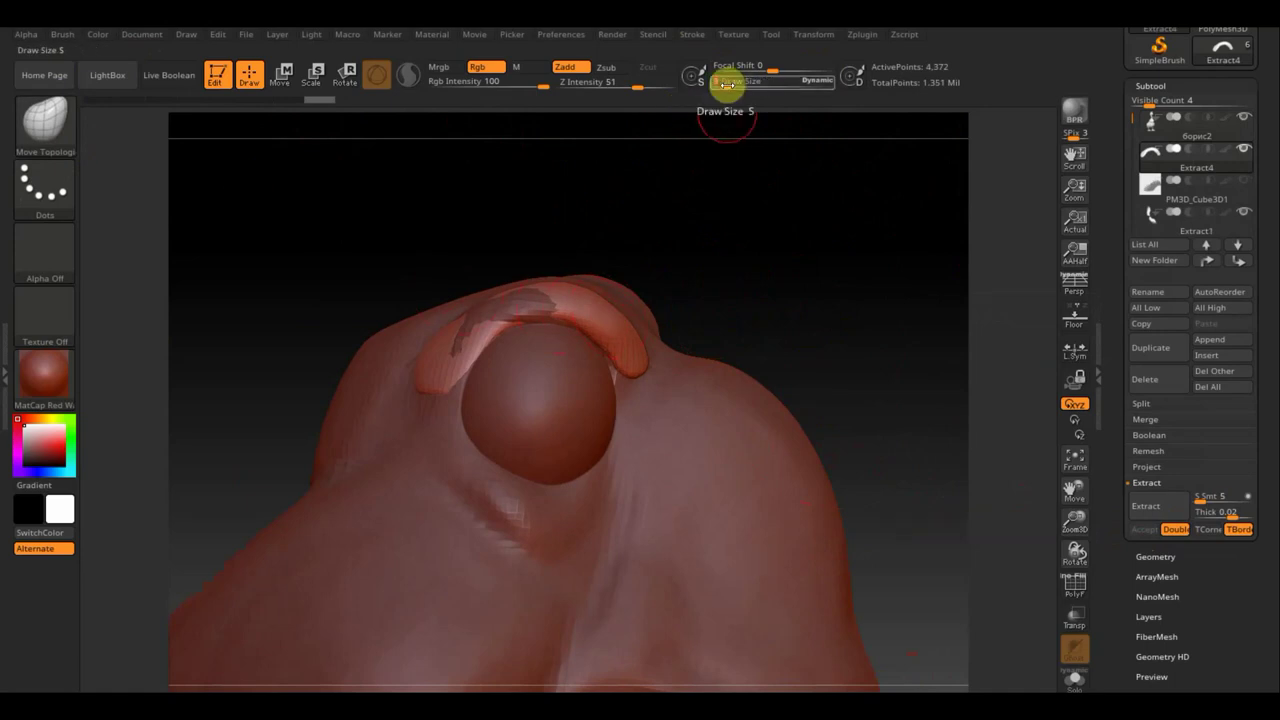
{"action": "left_click_drag", "start_coordinate": [831, 306], "coordinate": [793, 329]}
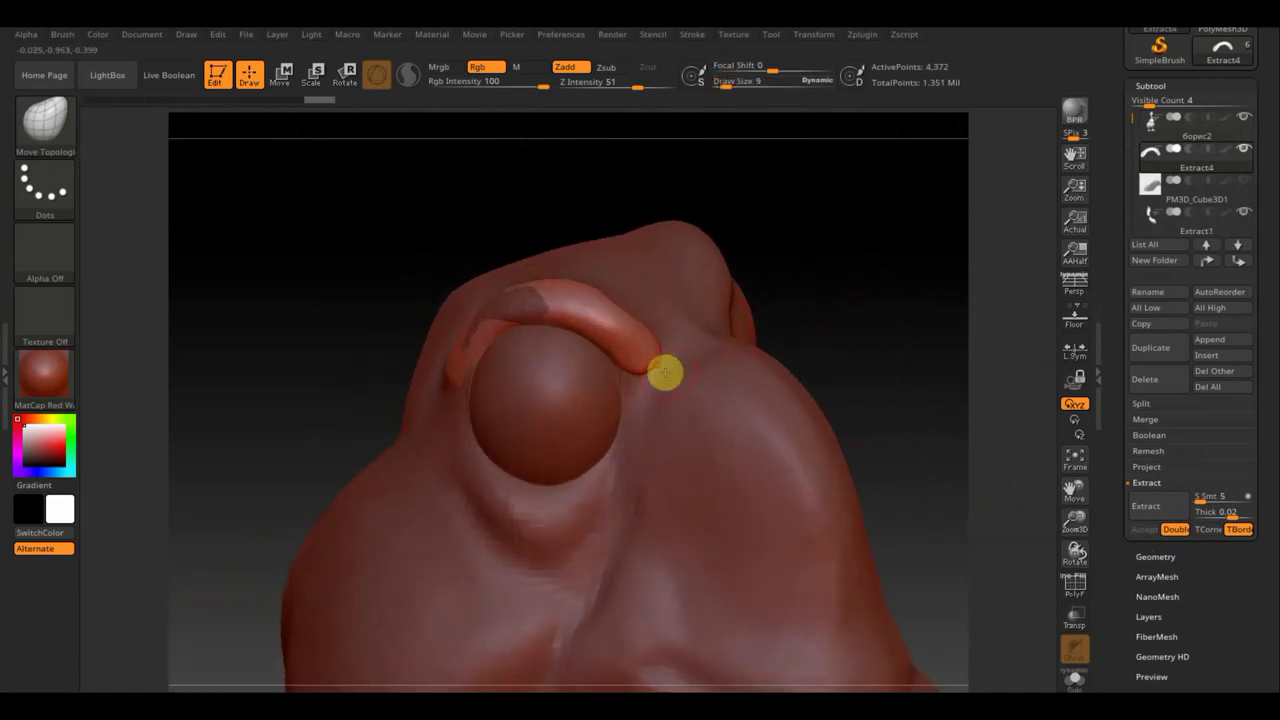
{"action": "left_click_drag", "start_coordinate": [640, 355], "coordinate": [648, 358]}
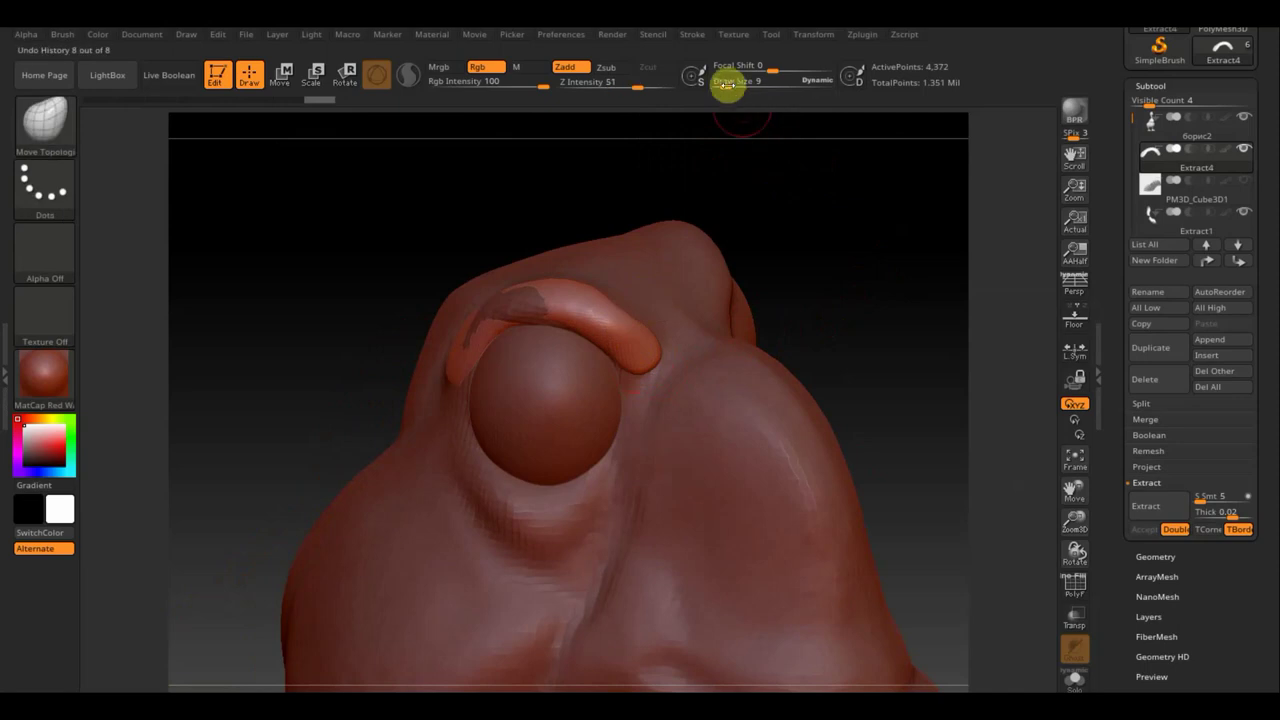
{"action": "left_click_drag", "start_coordinate": [727, 82], "coordinate": [718, 84]}
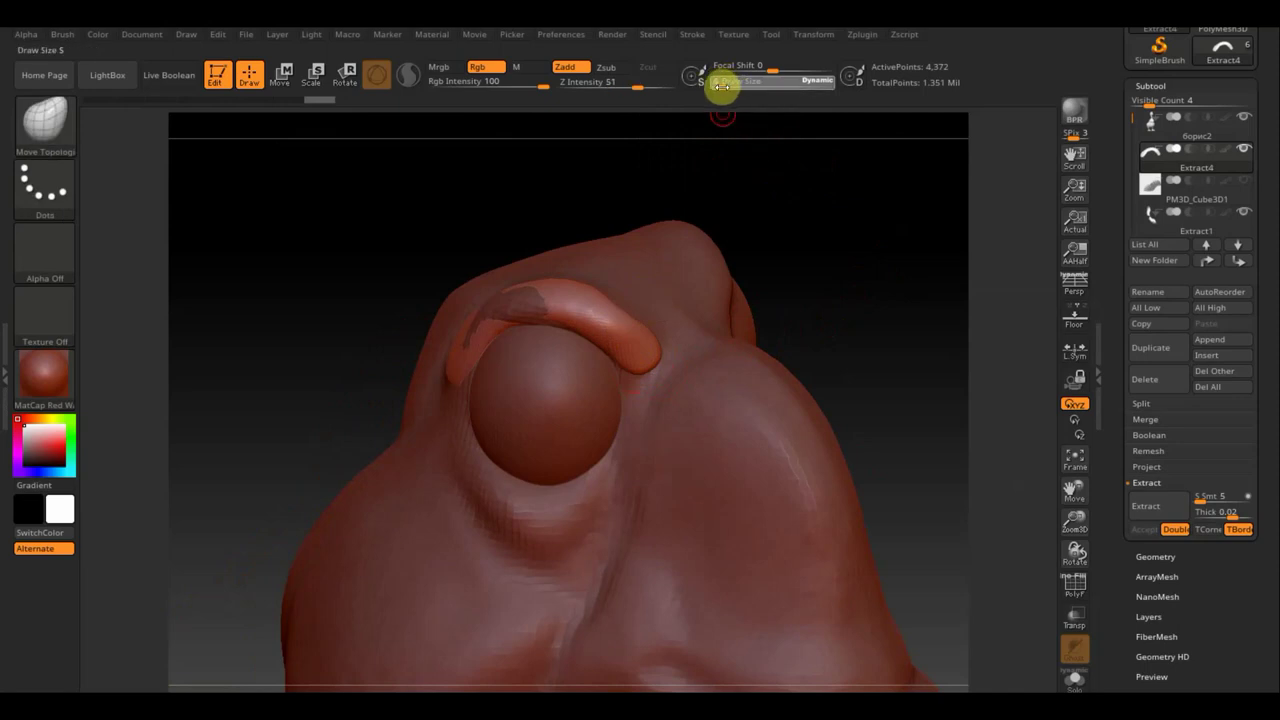
Mask four dots along the brow tube at brush size 5, then invert the mask
{"action": "key", "text": "ctrl"}
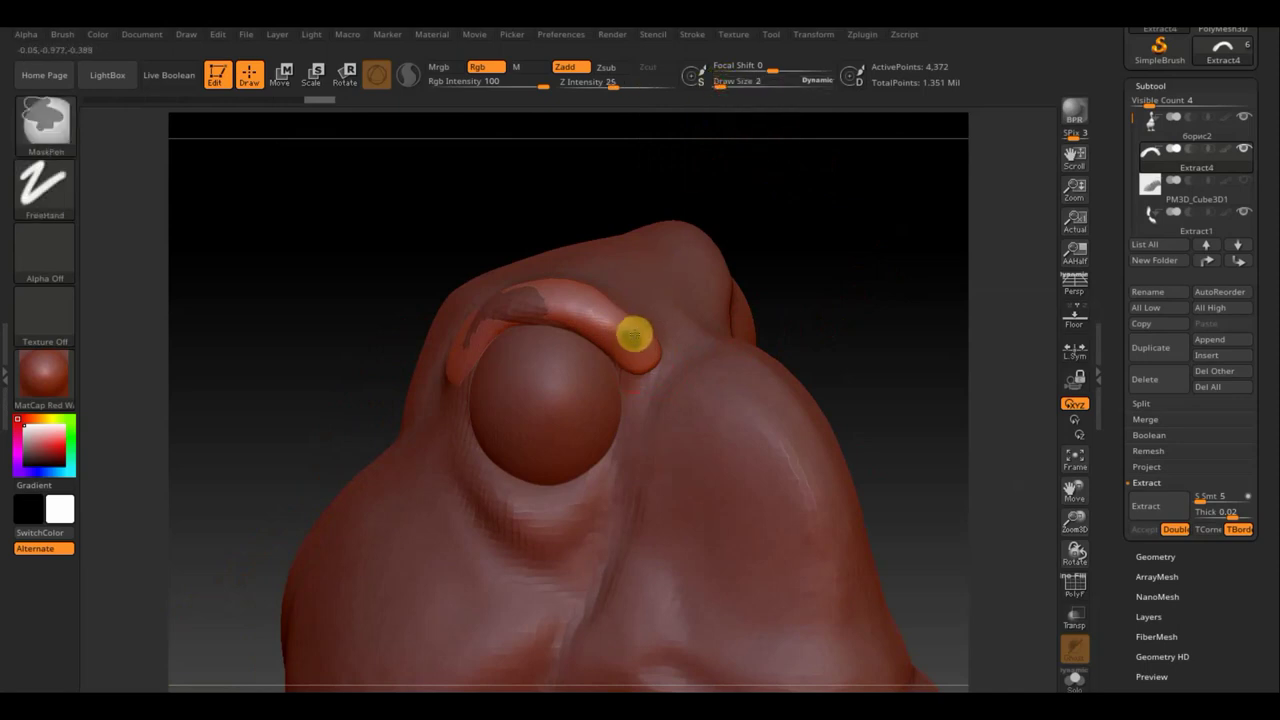
{"action": "left_click", "coordinate": [633, 336], "text": "ctrl"}
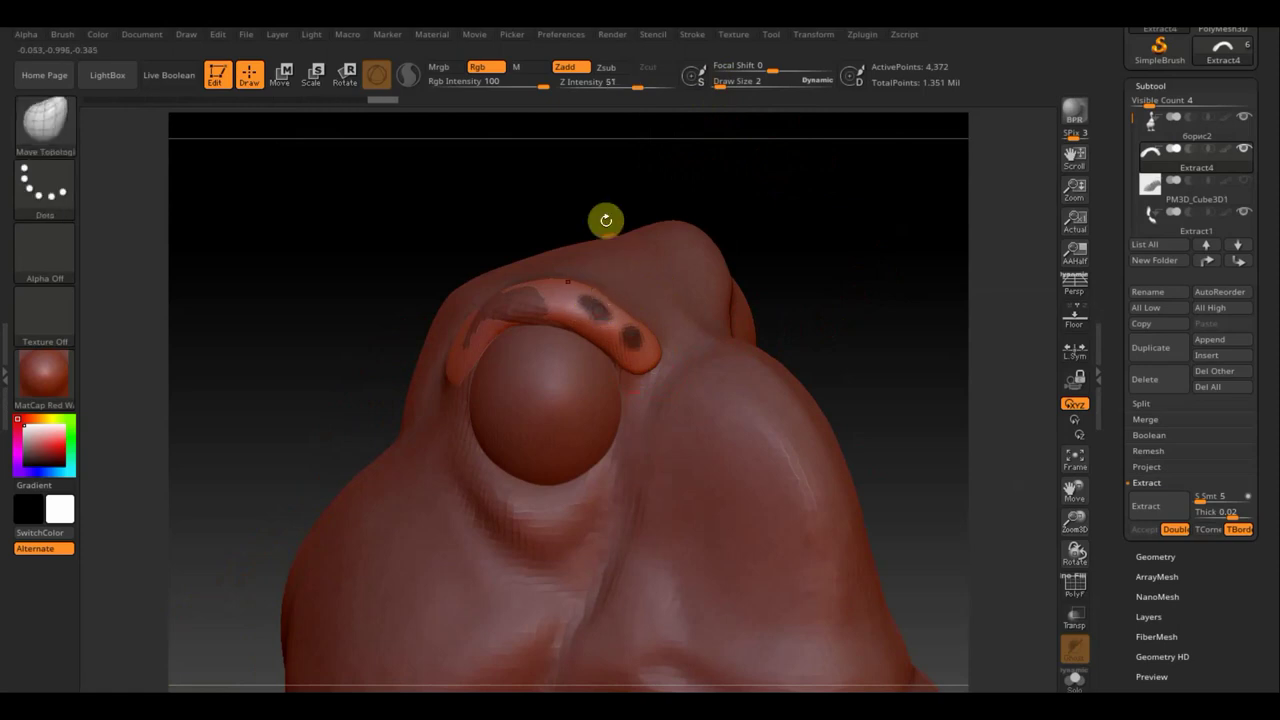
{"action": "left_click_drag", "start_coordinate": [606, 220], "coordinate": [617, 197]}
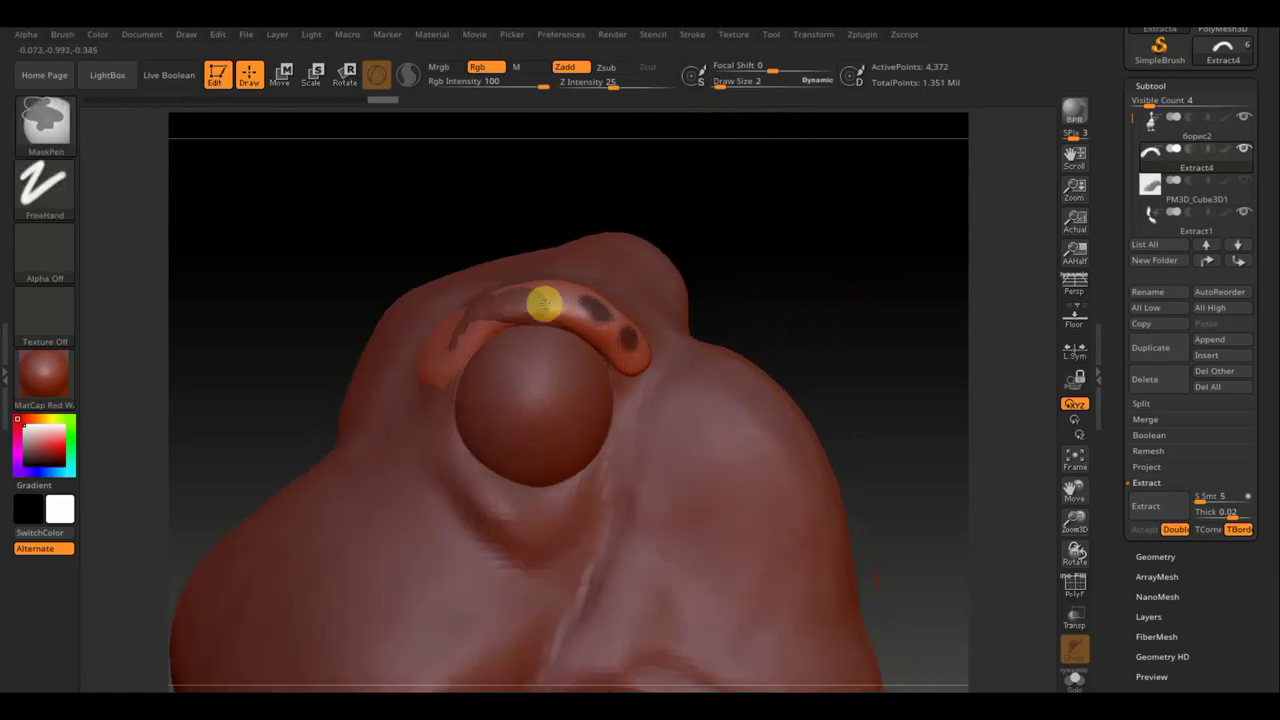
{"action": "left_click", "coordinate": [534, 297], "text": "ctrl"}
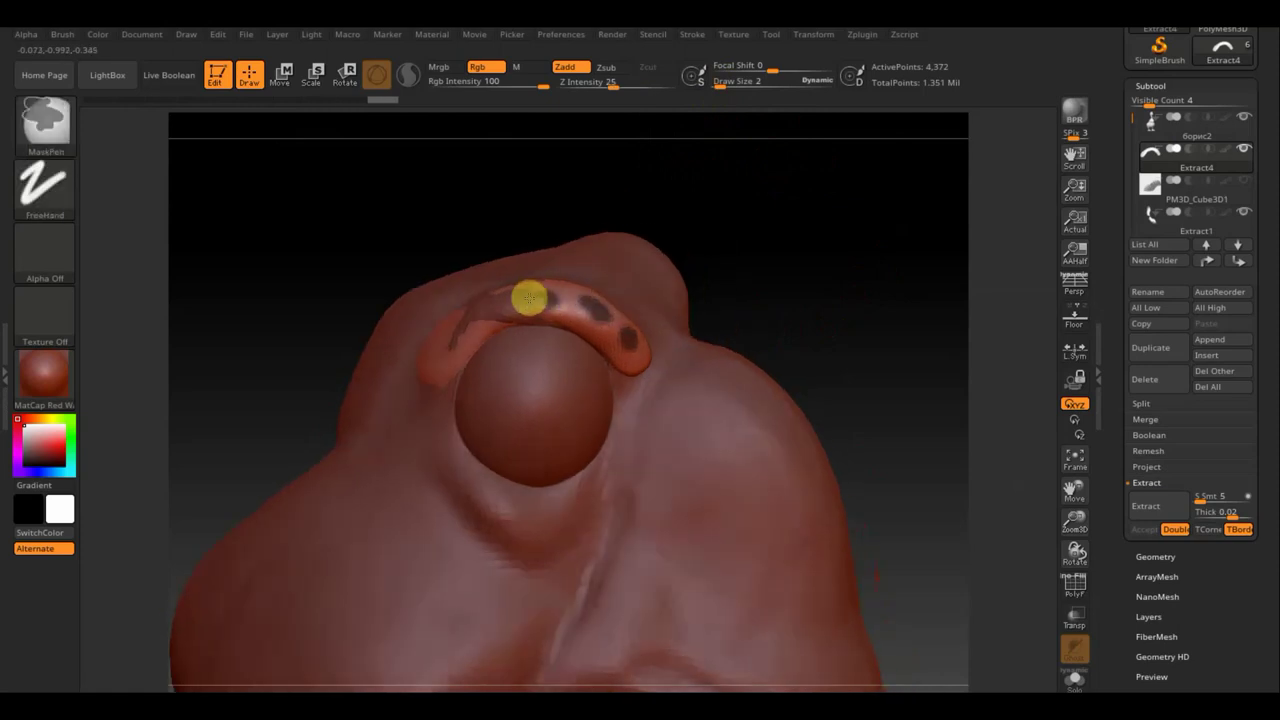
{"action": "left_click", "coordinate": [479, 330], "text": "ctrl"}
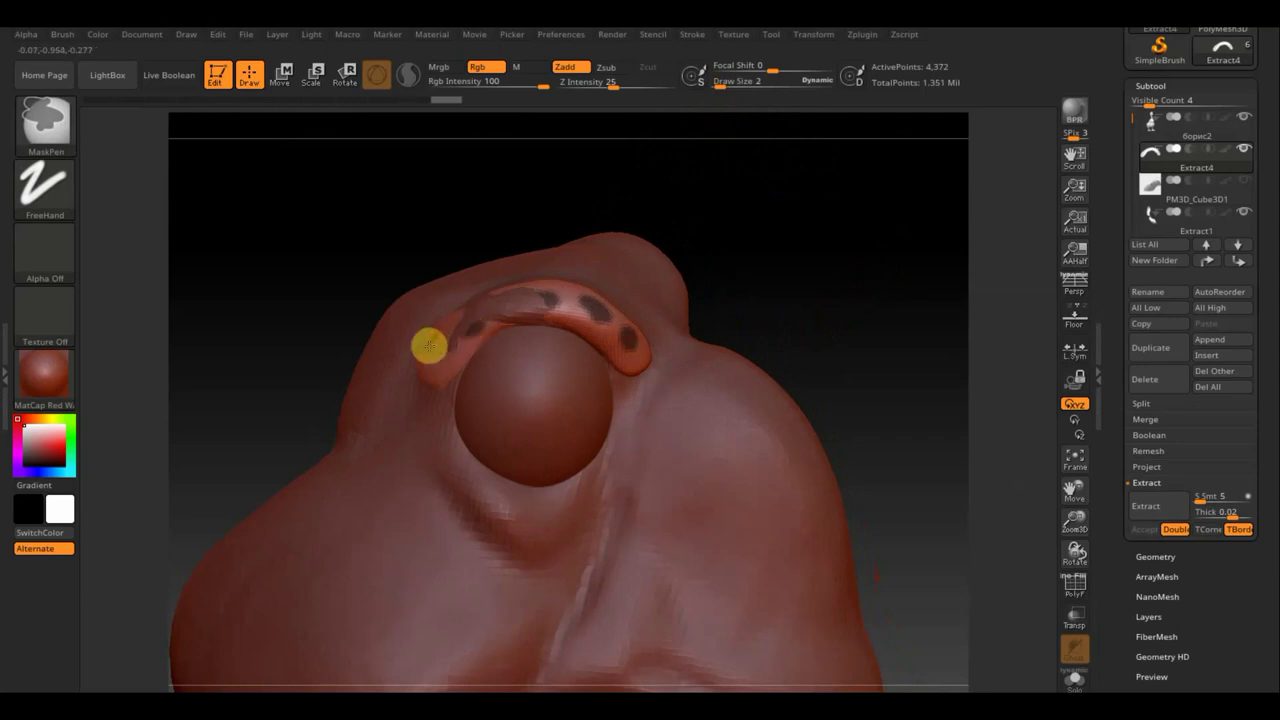
{"action": "left_click", "coordinate": [428, 346], "text": "ctrl"}
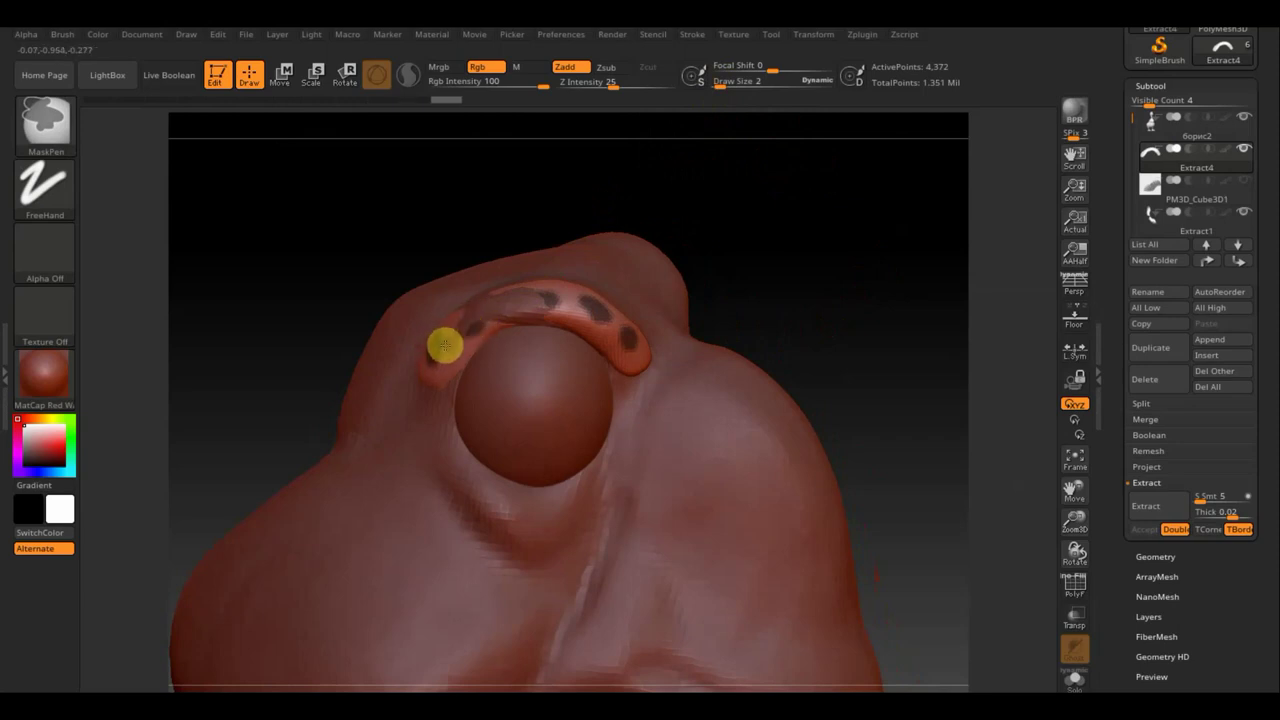
{"action": "left_click_drag", "start_coordinate": [808, 331], "coordinate": [816, 263]}
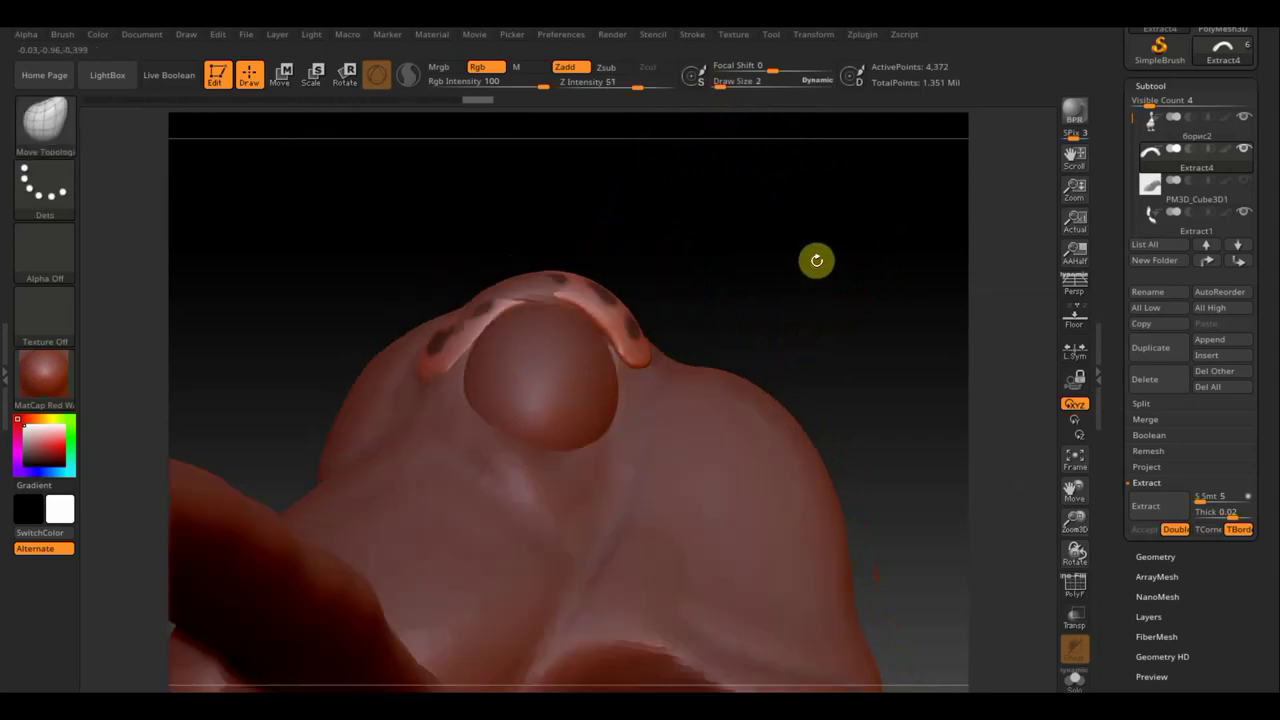
{"action": "left_click", "coordinate": [816, 260], "text": "ctrl"}
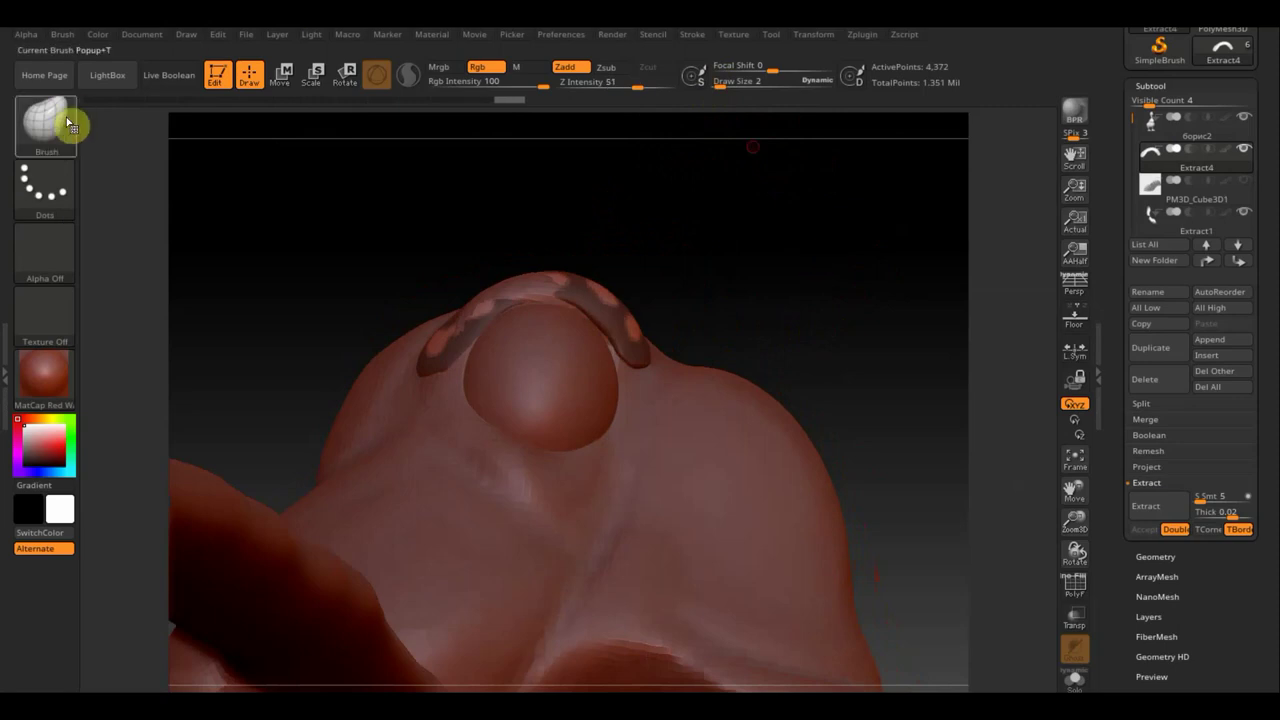
Pull prongs up from the brow strip at brush size 5, then clear the mask and smooth them
{"action": "left_click_drag", "start_coordinate": [726, 82], "coordinate": [729, 106]}
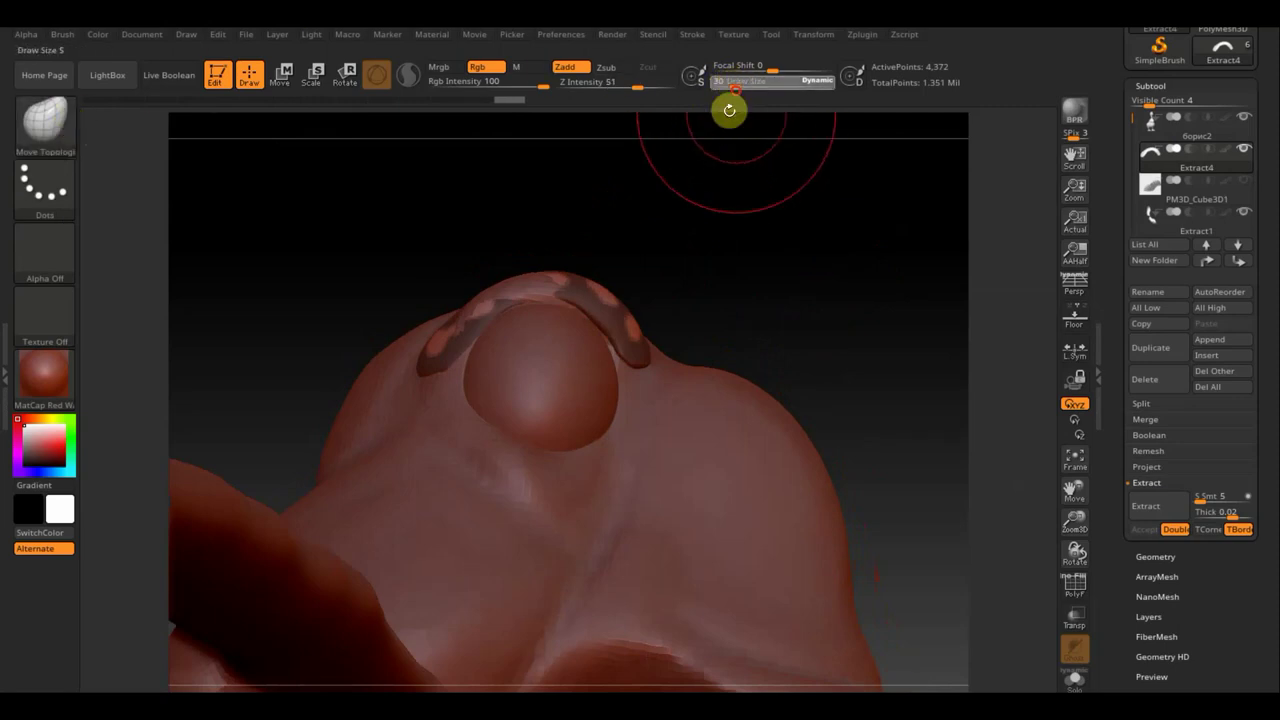
{"action": "left_click_drag", "start_coordinate": [615, 266], "coordinate": [597, 191]}
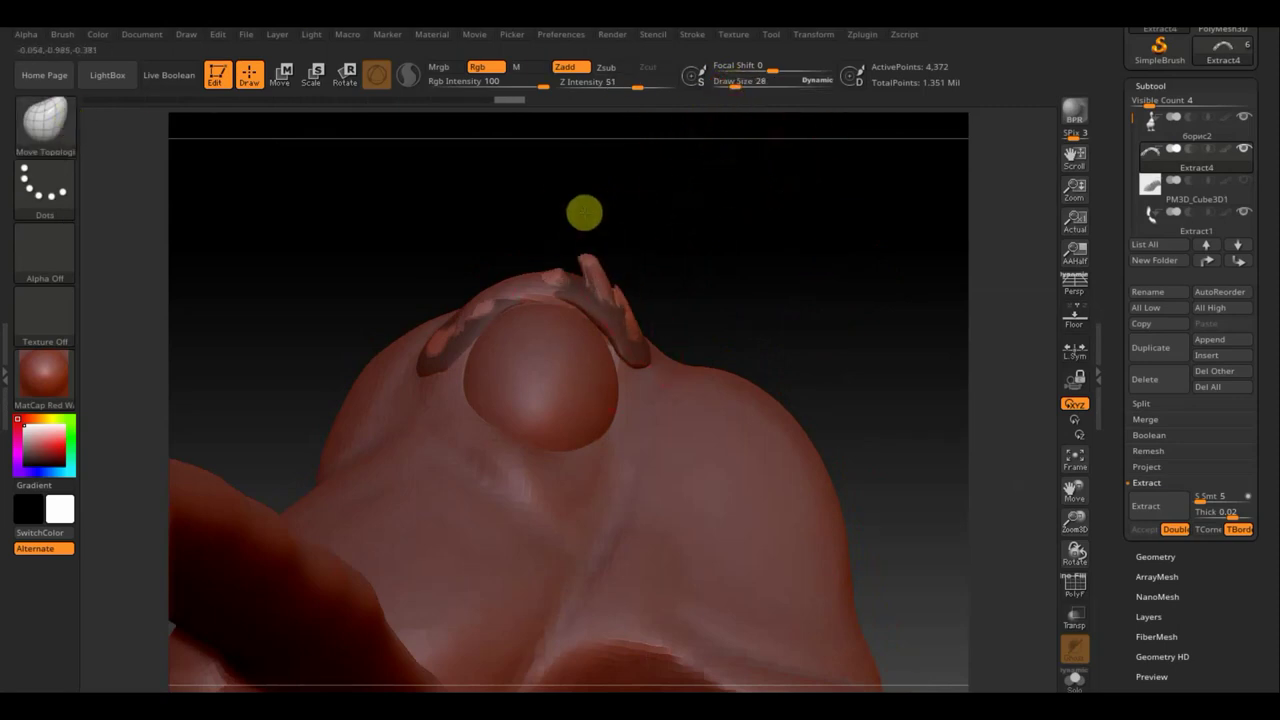
{"action": "left_click_drag", "start_coordinate": [528, 282], "coordinate": [516, 237]}
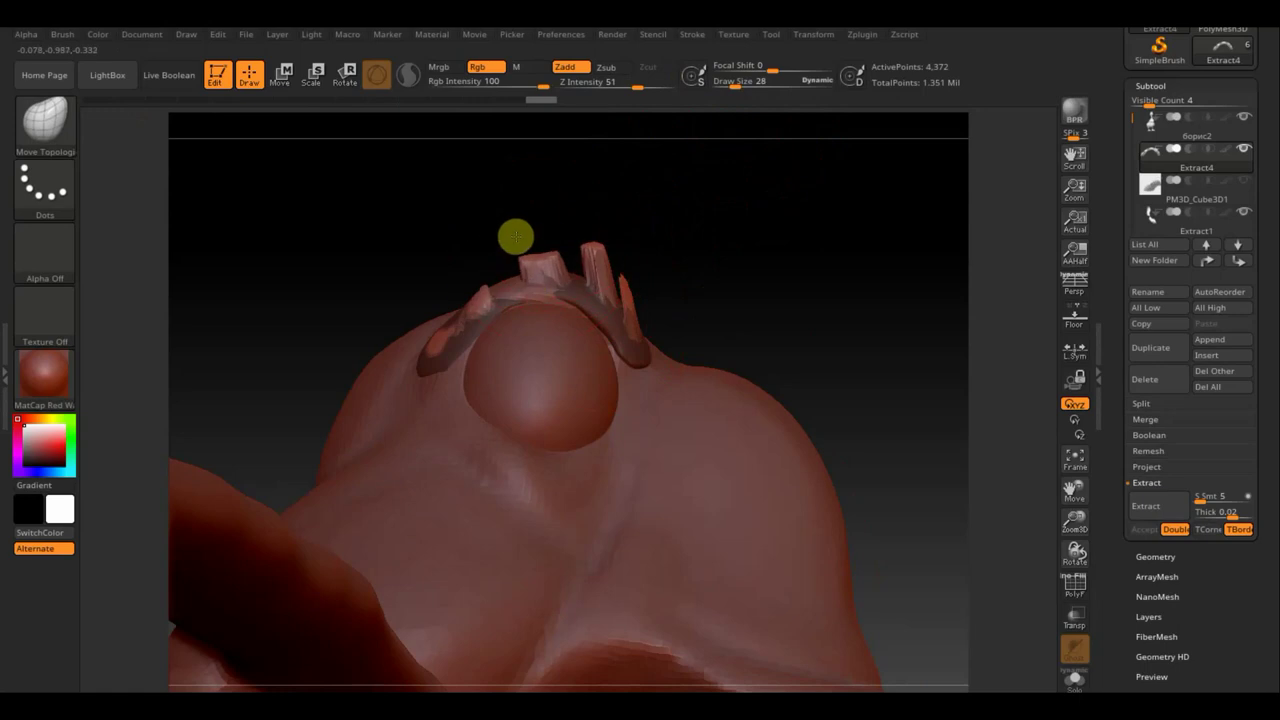
{"action": "left_click_drag", "start_coordinate": [443, 346], "coordinate": [412, 257]}
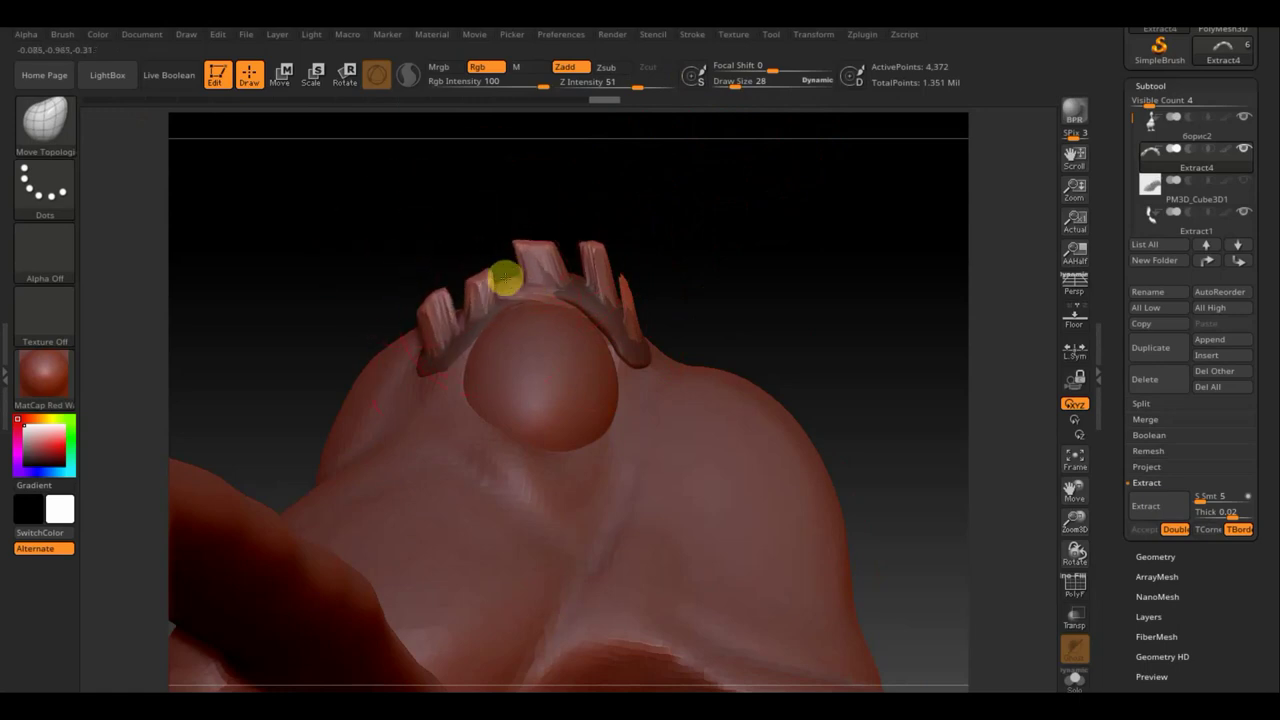
{"action": "key", "text": "ctrl"}
{"action": "left_click", "coordinate": [812, 312], "text": "ctrl"}
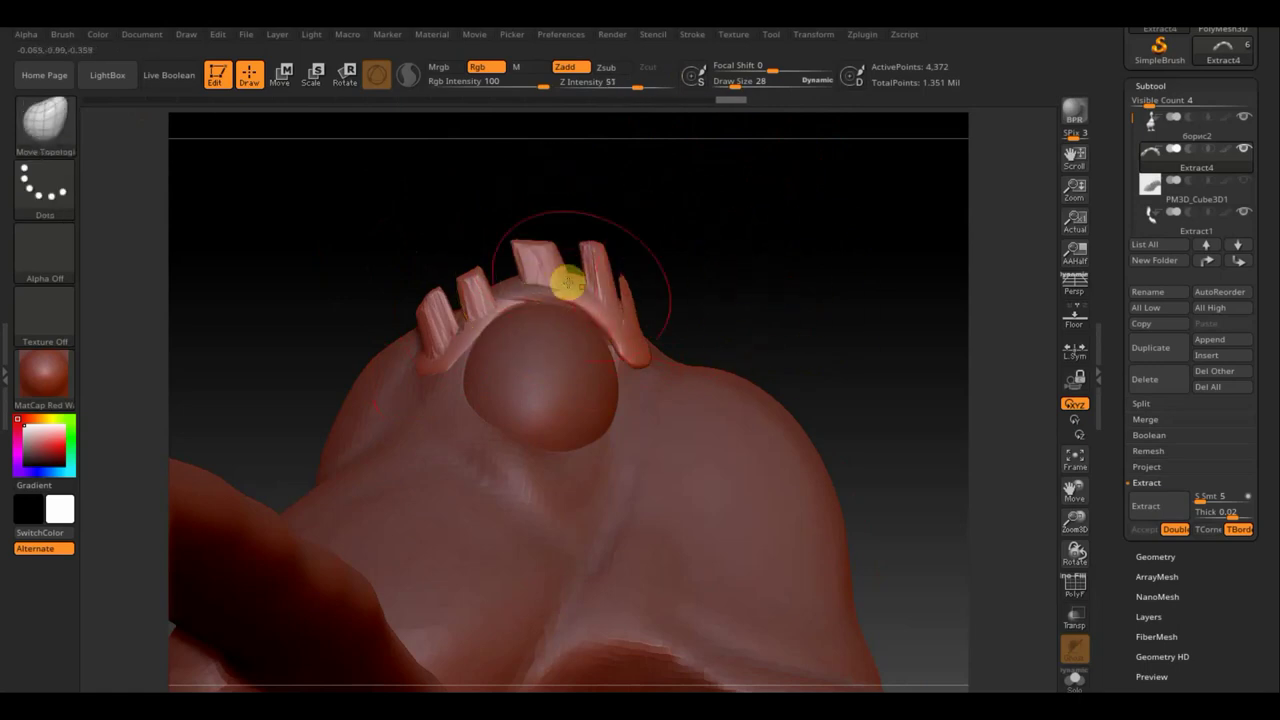
{"action": "mouse_move", "coordinate": [569, 280]}
{"action": "left_mouse_down", "text": "shift"}
{"action": "mouse_move", "coordinate": [451, 314]}
{"action": "mouse_move", "coordinate": [494, 306]}
{"action": "left_mouse_up", "text": "shift"}
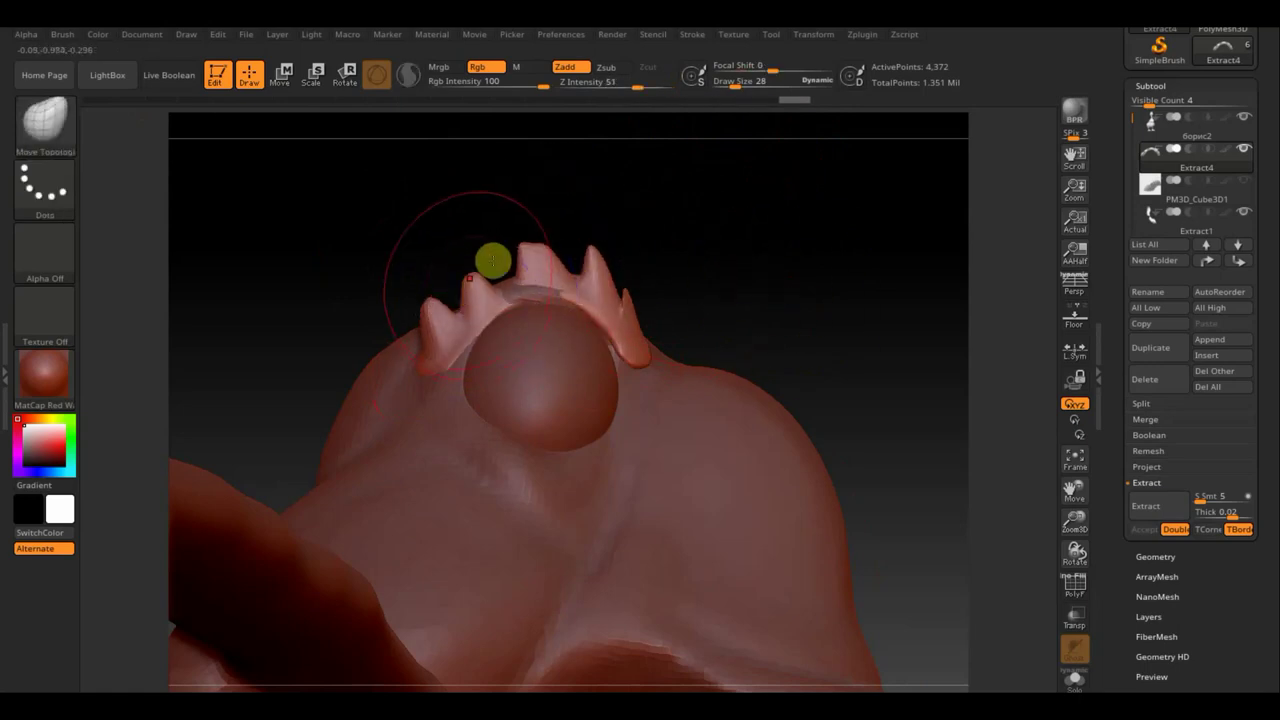
Sharpen the crest spike tips, smooth the crest-eye seam and pull the left spikes outward
{"action": "left_click_drag", "start_coordinate": [732, 86], "coordinate": [726, 89]}
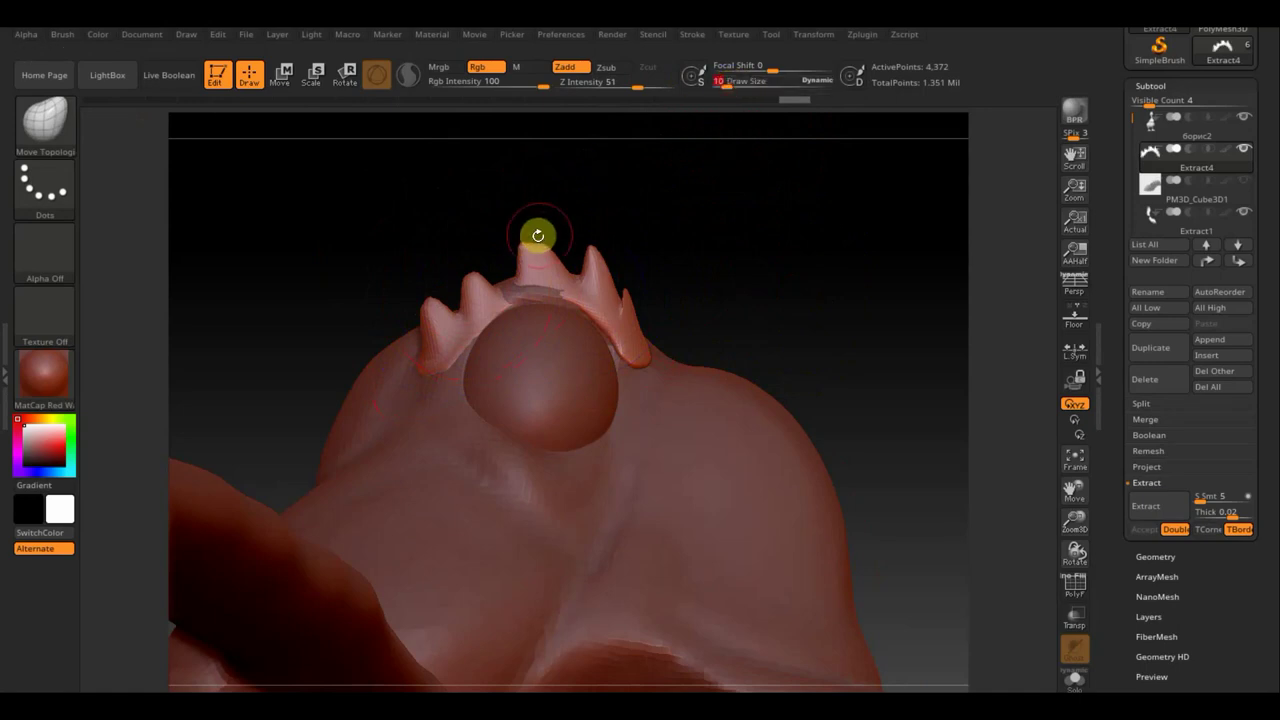
{"action": "mouse_move", "coordinate": [493, 249]}
{"action": "left_mouse_down"}
{"action": "mouse_move", "coordinate": [594, 257]}
{"action": "mouse_move", "coordinate": [582, 272]}
{"action": "mouse_move", "coordinate": [627, 309]}
{"action": "left_mouse_up"}
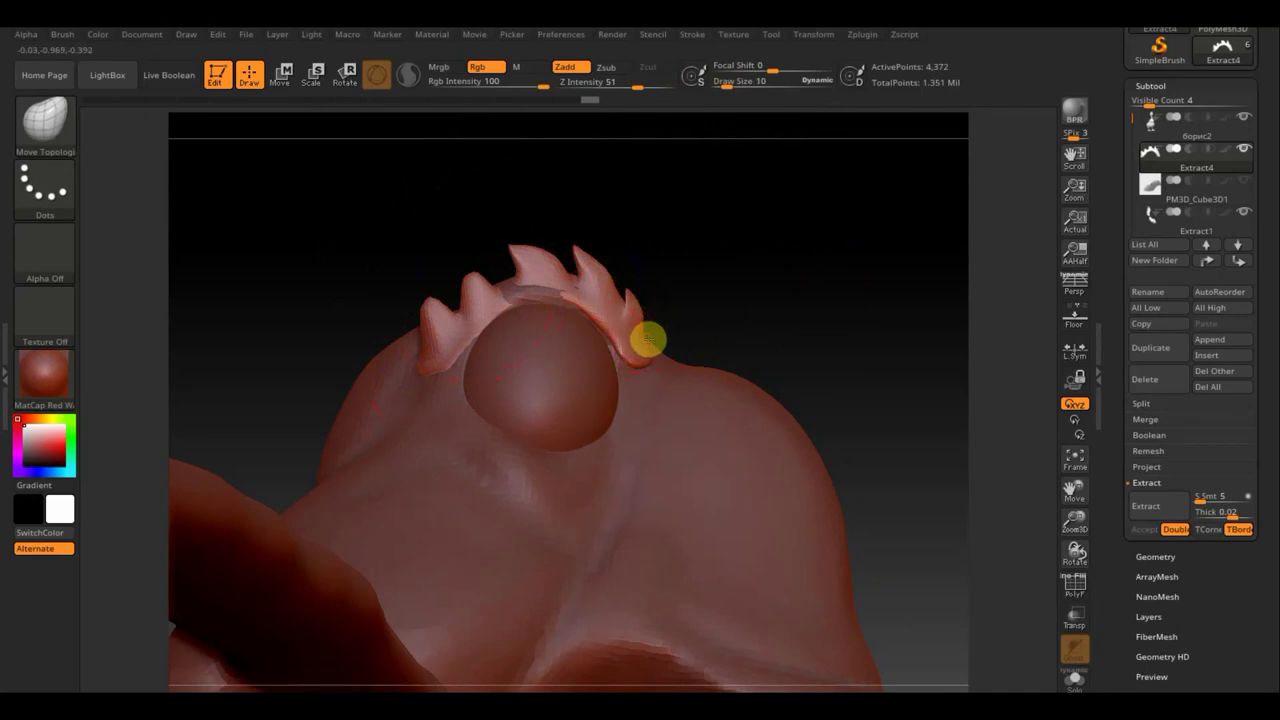
{"action": "key", "text": "shift"}
{"action": "mouse_move", "coordinate": [636, 355]}
{"action": "left_mouse_down", "text": "shift"}
{"action": "mouse_move", "coordinate": [609, 354]}
{"action": "mouse_move", "coordinate": [589, 314]}
{"action": "mouse_move", "coordinate": [597, 328]}
{"action": "left_mouse_up", "text": "shift"}
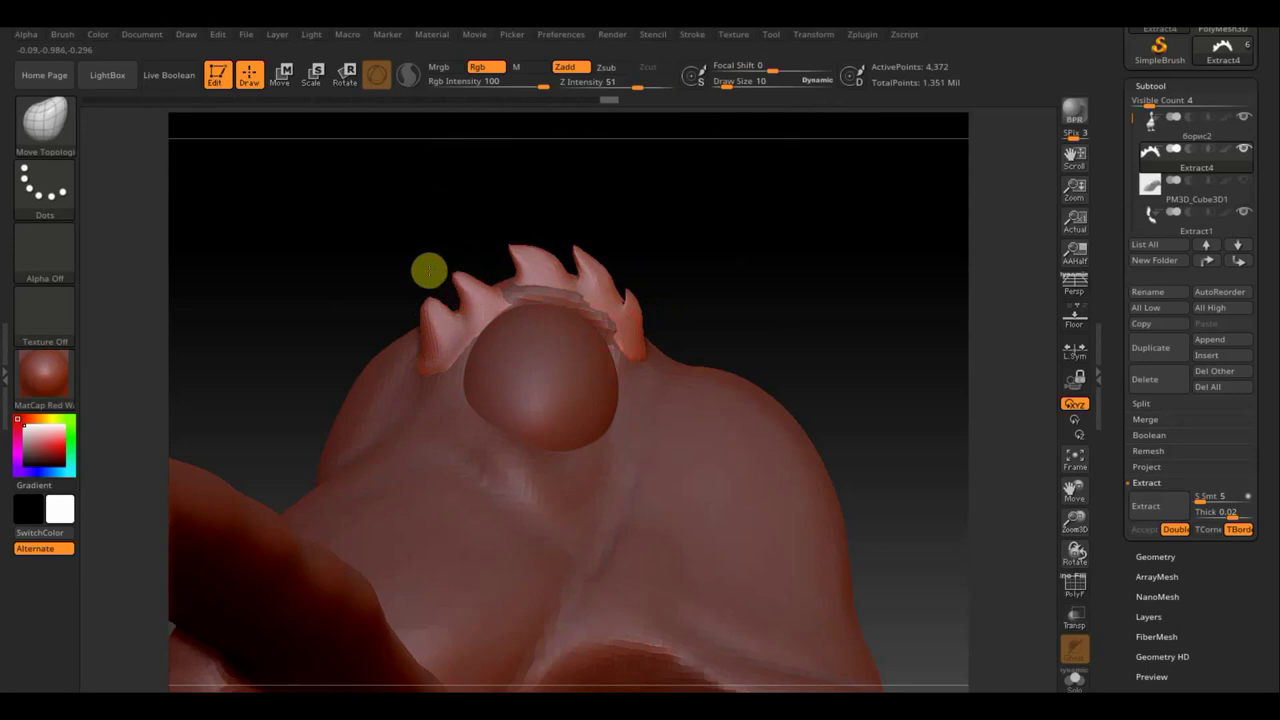
{"action": "mouse_move", "coordinate": [428, 270]}
{"action": "left_mouse_down"}
{"action": "mouse_move", "coordinate": [434, 294]}
{"action": "mouse_move", "coordinate": [392, 310]}
{"action": "left_mouse_up"}
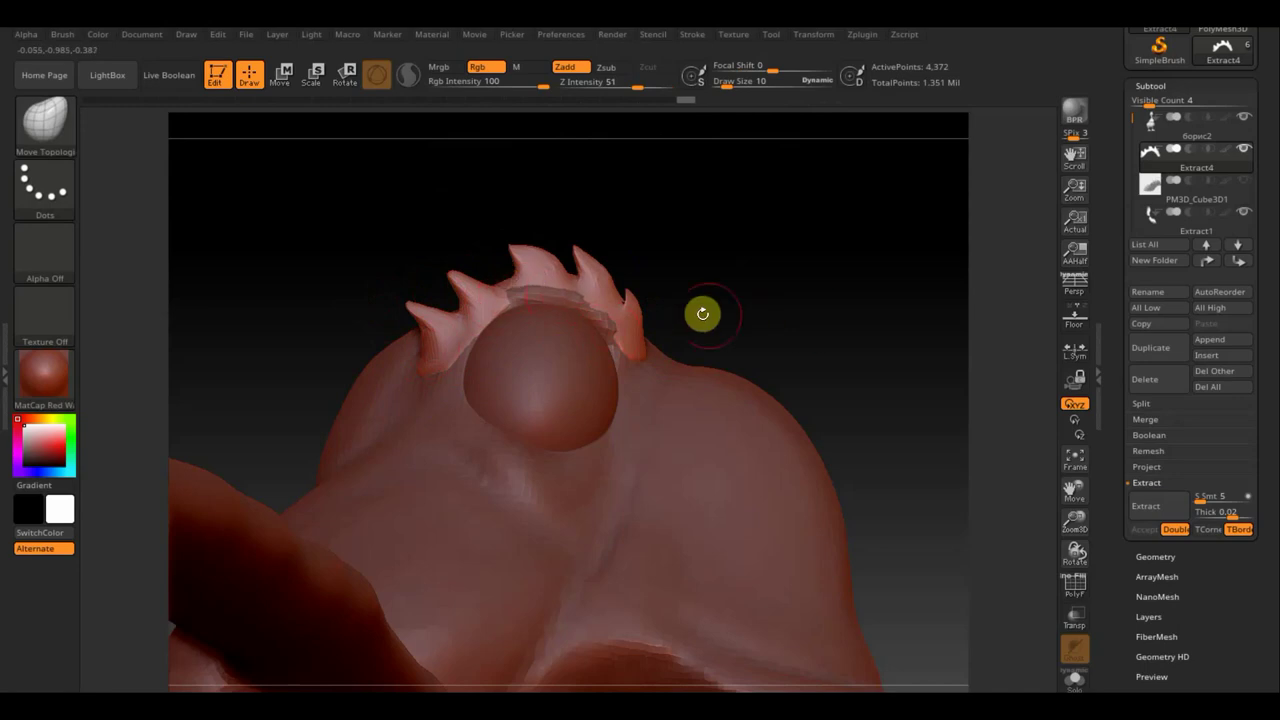
{"action": "mouse_move", "coordinate": [700, 309]}
{"action": "left_mouse_down"}
{"action": "mouse_move", "coordinate": [829, 449]}
{"action": "mouse_move", "coordinate": [806, 431]}
{"action": "mouse_move", "coordinate": [754, 433]}
{"action": "mouse_move", "coordinate": [826, 423]}
{"action": "left_mouse_up"}
Apply Del Lower and Mirror And Weld to the crest, then orbit to check the mirrored spikes
{"action": "left_click", "coordinate": [1164, 552]}
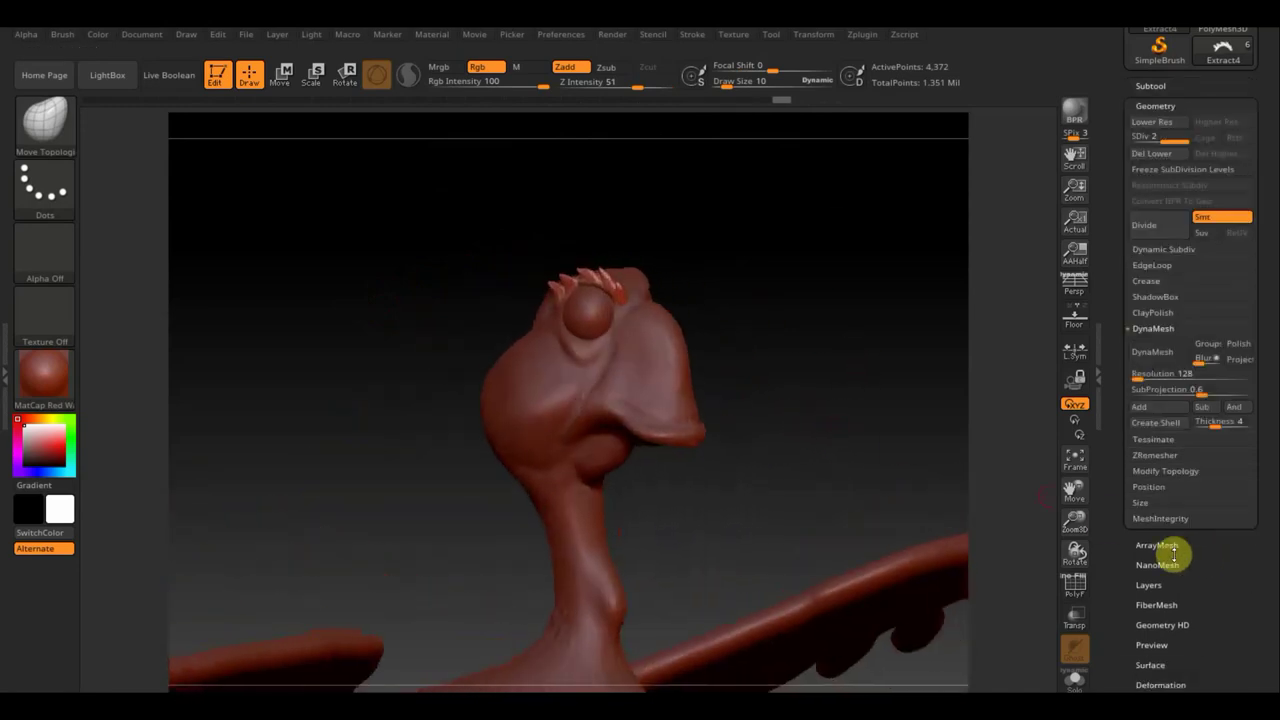
{"action": "left_click", "coordinate": [1162, 376]}
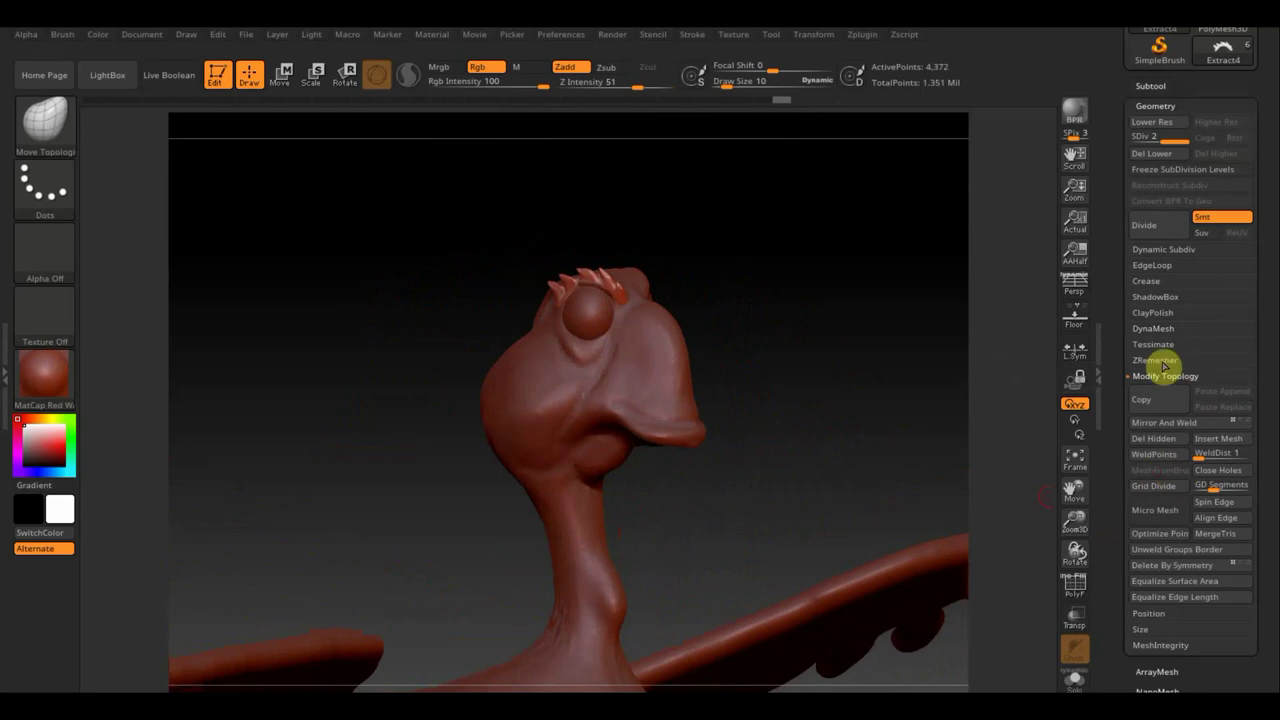
{"action": "left_click", "coordinate": [1168, 422]}
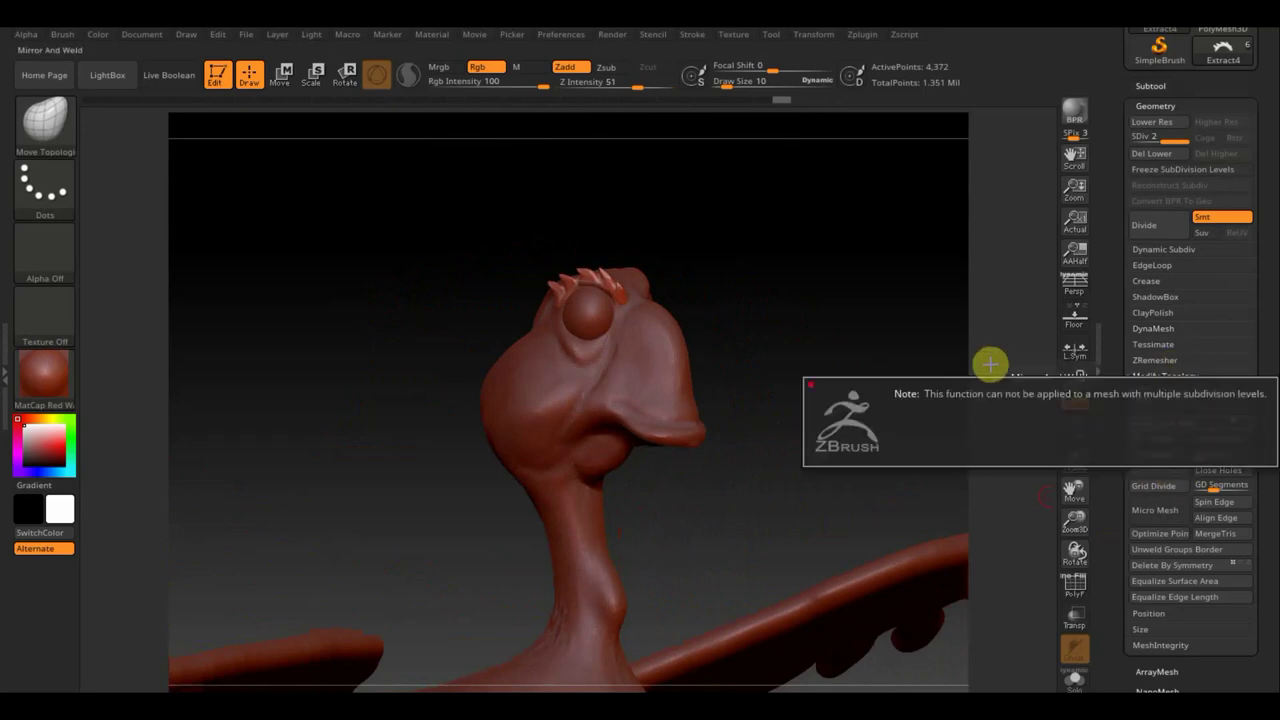
{"action": "left_click", "coordinate": [1152, 153]}
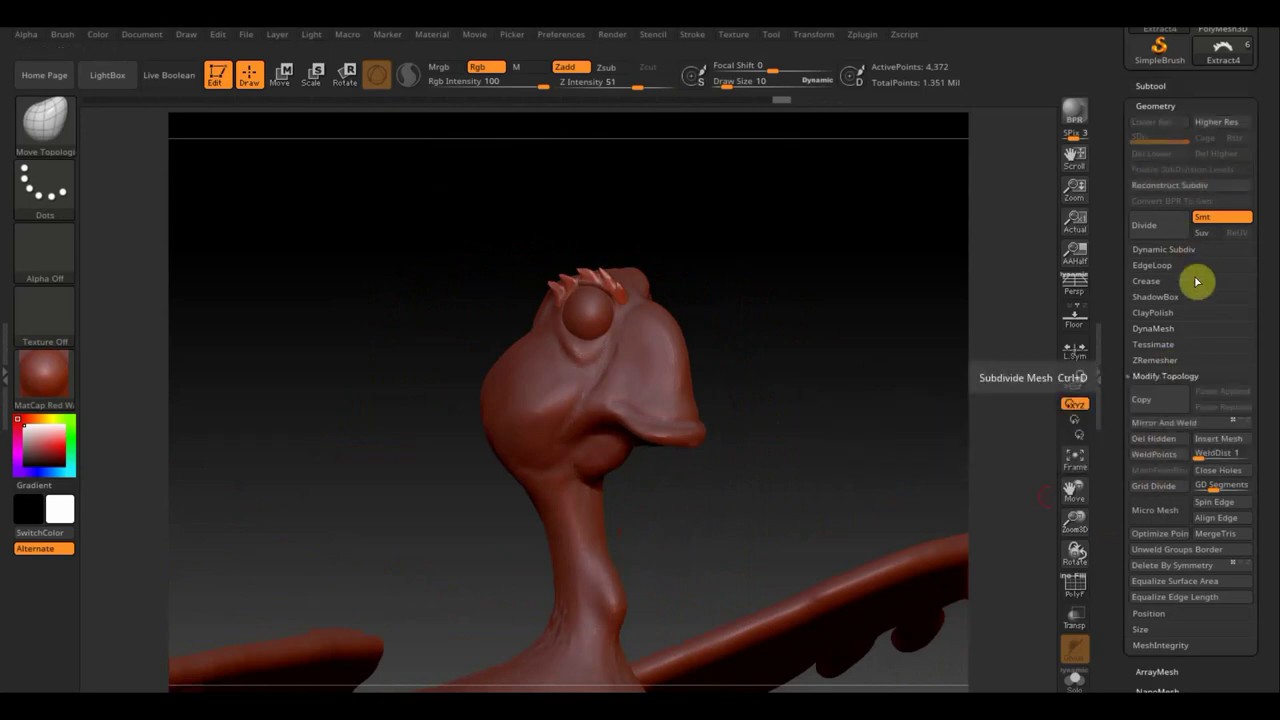
{"action": "left_click", "coordinate": [1200, 423]}
{"action": "mouse_move", "coordinate": [1001, 429]}
{"action": "left_mouse_down"}
{"action": "mouse_move", "coordinate": [900, 424]}
{"action": "mouse_move", "coordinate": [868, 491]}
{"action": "mouse_move", "coordinate": [811, 329]}
{"action": "mouse_move", "coordinate": [818, 435]}
{"action": "mouse_move", "coordinate": [766, 434]}
{"action": "mouse_move", "coordinate": [837, 489]}
{"action": "mouse_move", "coordinate": [794, 406]}
{"action": "mouse_move", "coordinate": [877, 423]}
{"action": "mouse_move", "coordinate": [894, 511]}
{"action": "mouse_move", "coordinate": [840, 451]}
{"action": "mouse_move", "coordinate": [871, 488]}
{"action": "left_mouse_up"}
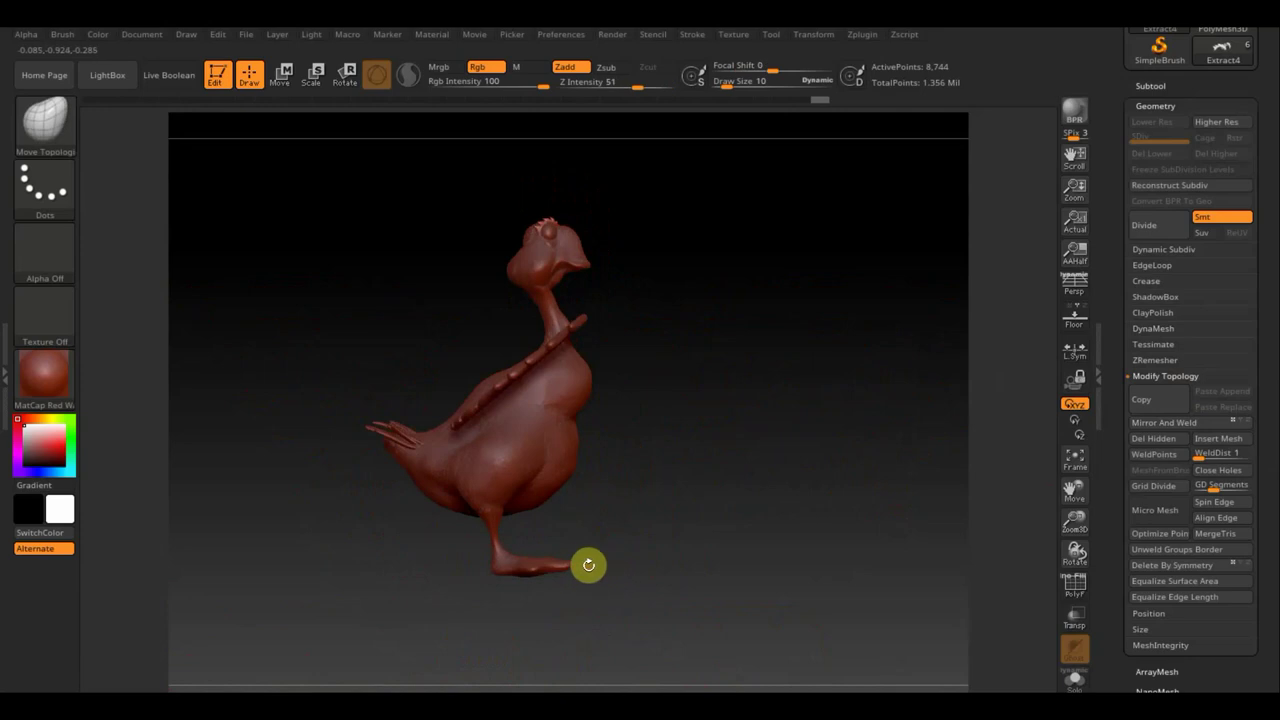
Select the goose body subtool from the subtool list
{"action": "mouse_move", "coordinate": [589, 565]}
{"action": "left_mouse_down"}
{"action": "mouse_move", "coordinate": [769, 454]}
{"action": "mouse_move", "coordinate": [723, 454]}
{"action": "mouse_move", "coordinate": [871, 446]}
{"action": "mouse_move", "coordinate": [789, 486]}
{"action": "mouse_move", "coordinate": [709, 493]}
{"action": "mouse_move", "coordinate": [766, 506]}
{"action": "left_mouse_up"}
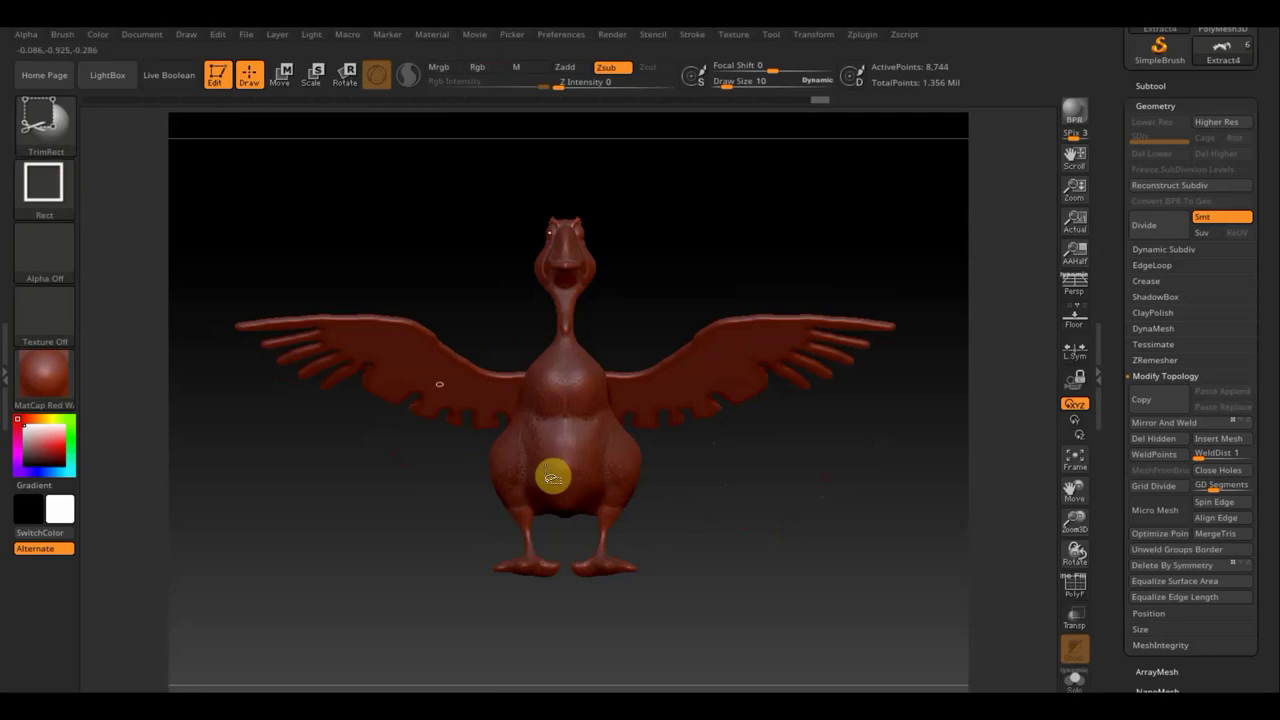
{"action": "key", "text": "F1"}
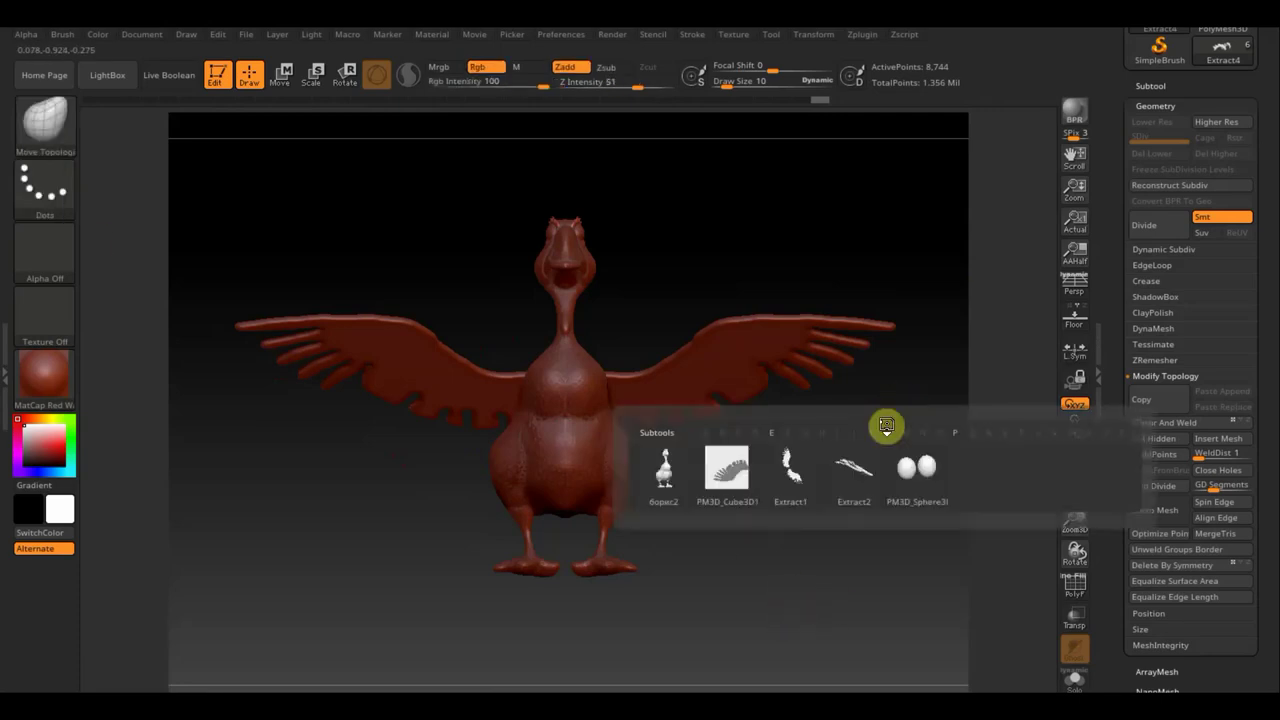
{"action": "left_click", "coordinate": [674, 477]}
{"action": "left_click_drag", "start_coordinate": [760, 653], "coordinate": [480, 569], "text": "ctrl+shift"}
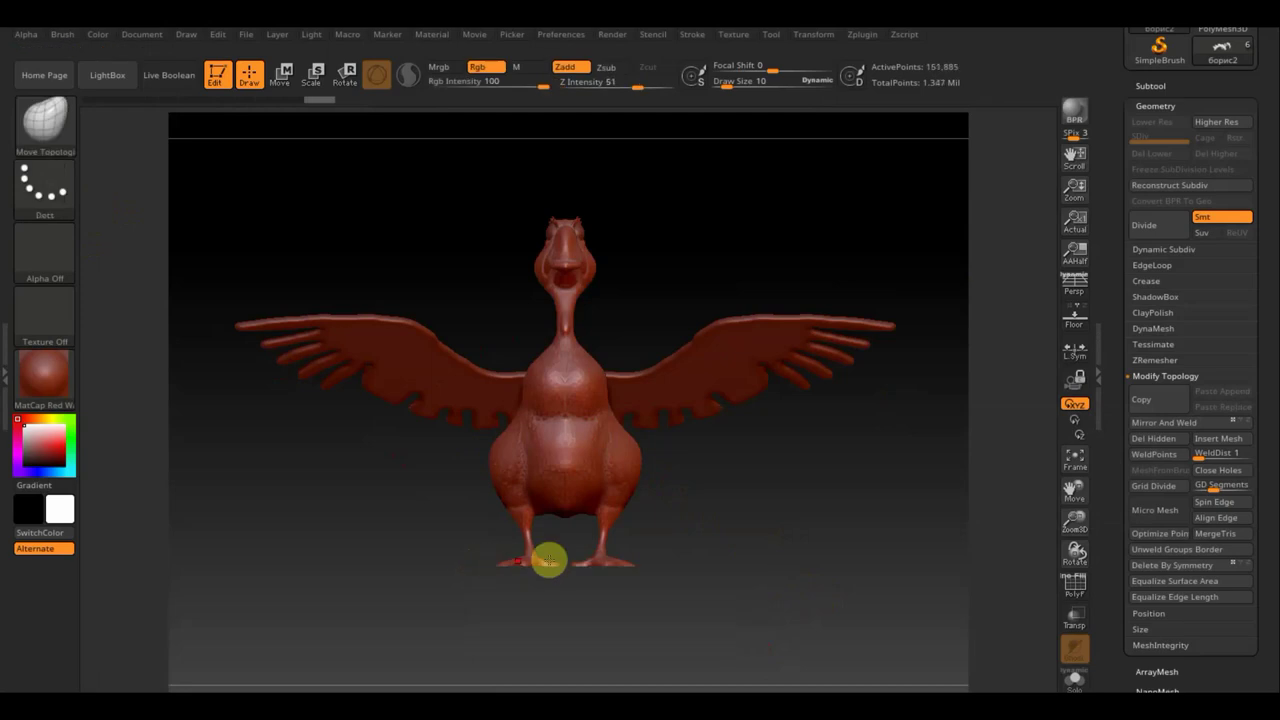
{"action": "mouse_move", "coordinate": [694, 546]}
{"action": "left_mouse_down"}
{"action": "mouse_move", "coordinate": [740, 580]}
{"action": "mouse_move", "coordinate": [708, 624]}
{"action": "mouse_move", "coordinate": [714, 596]}
{"action": "mouse_move", "coordinate": [737, 617]}
{"action": "mouse_move", "coordinate": [737, 477]}
{"action": "mouse_move", "coordinate": [771, 574]}
{"action": "mouse_move", "coordinate": [817, 260]}
{"action": "left_mouse_up"}
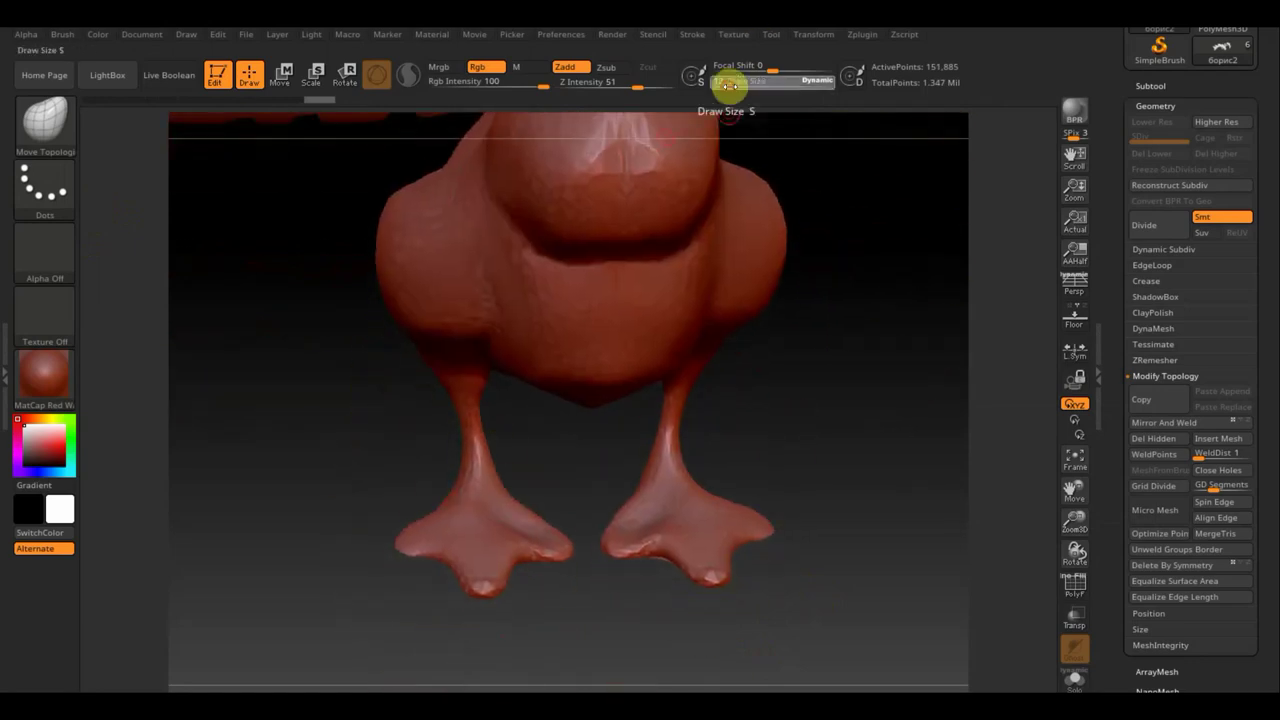
Smooth the left and right webbed feet and toes at draw size 77
{"action": "left_click_drag", "start_coordinate": [737, 80], "coordinate": [746, 86]}
{"action": "key", "text": "shift"}
{"action": "mouse_move", "coordinate": [473, 511]}
{"action": "left_mouse_down", "text": "shift"}
{"action": "mouse_move", "coordinate": [460, 528]}
{"action": "mouse_move", "coordinate": [520, 577]}
{"action": "mouse_move", "coordinate": [543, 531]}
{"action": "left_mouse_up", "text": "shift"}
{"action": "mouse_move", "coordinate": [661, 528]}
{"action": "left_mouse_down", "text": "shift"}
{"action": "mouse_move", "coordinate": [646, 520]}
{"action": "mouse_move", "coordinate": [723, 569]}
{"action": "mouse_move", "coordinate": [654, 566]}
{"action": "mouse_move", "coordinate": [669, 524]}
{"action": "left_mouse_up", "text": "shift"}
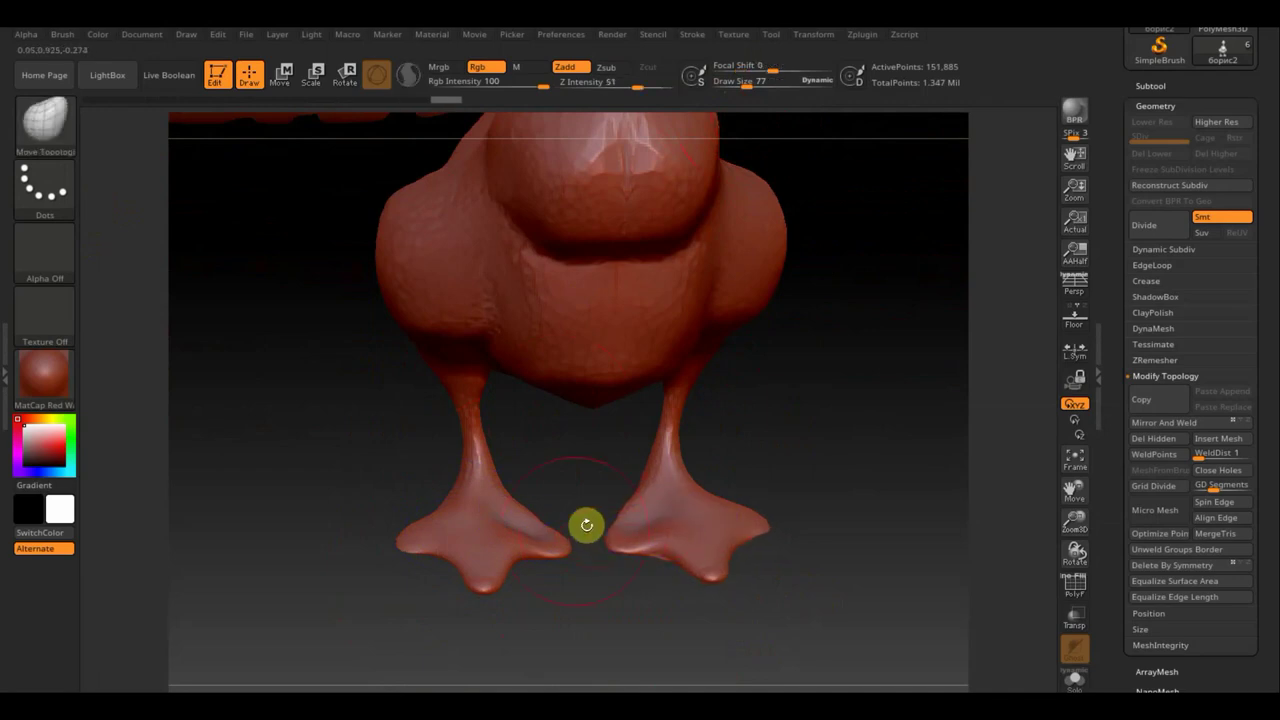
{"action": "mouse_move", "coordinate": [823, 451]}
{"action": "left_mouse_down"}
{"action": "mouse_move", "coordinate": [826, 497]}
{"action": "mouse_move", "coordinate": [815, 357]}
{"action": "left_mouse_up"}
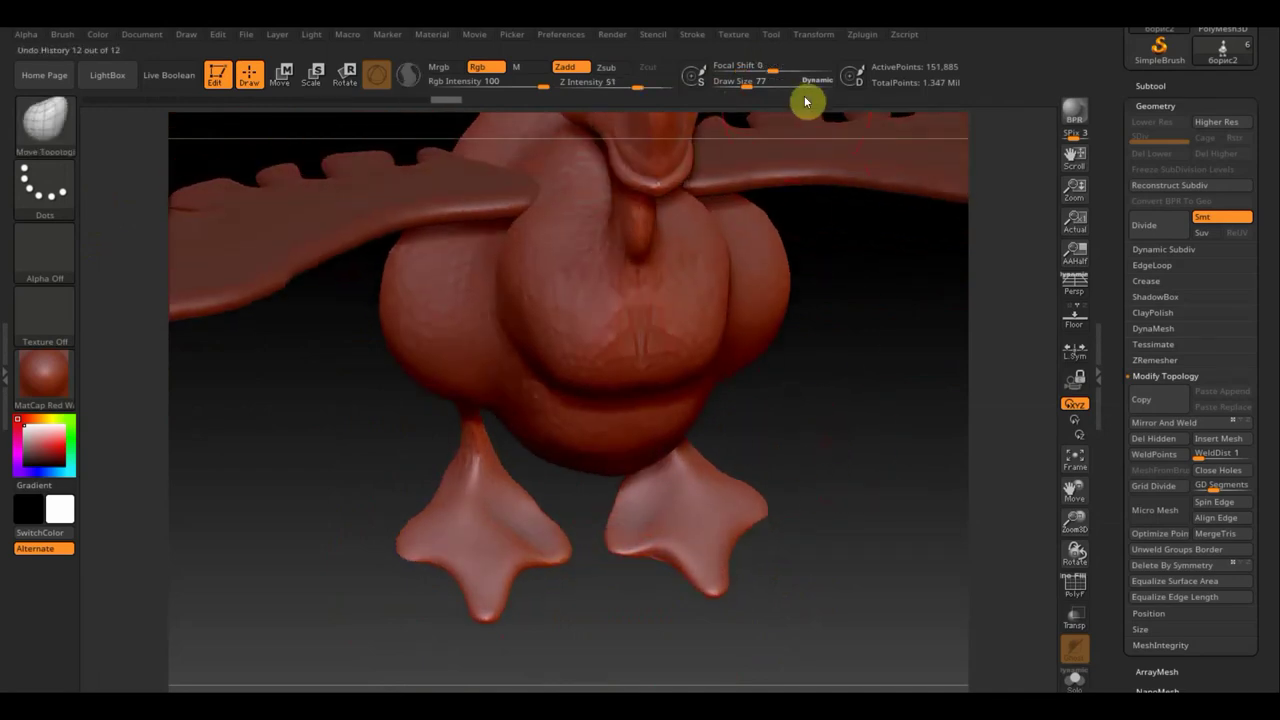
Pull the left toe tip into a sharper shape, smooth it, and bring up the Brush palette
{"action": "left_click_drag", "start_coordinate": [747, 86], "coordinate": [753, 86]}
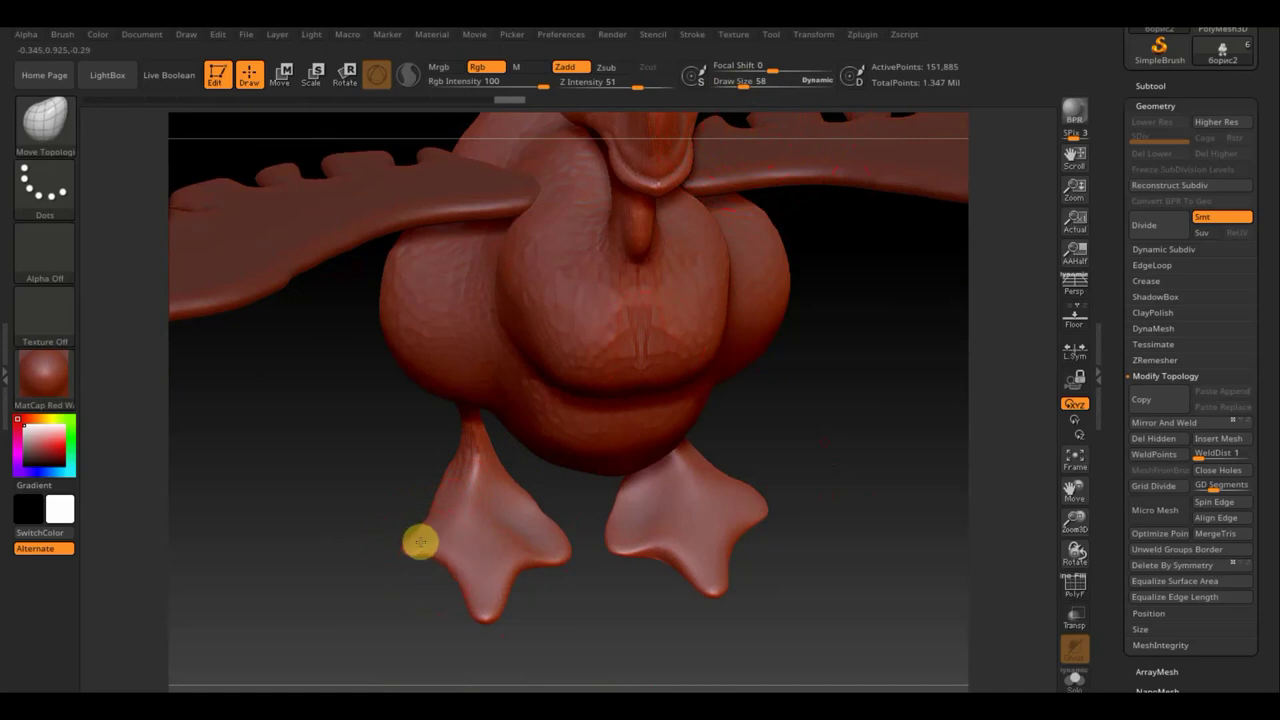
{"action": "mouse_move", "coordinate": [468, 583]}
{"action": "left_mouse_down"}
{"action": "mouse_move", "coordinate": [476, 609]}
{"action": "mouse_move", "coordinate": [497, 607]}
{"action": "mouse_move", "coordinate": [506, 589]}
{"action": "mouse_move", "coordinate": [482, 596]}
{"action": "mouse_move", "coordinate": [526, 566]}
{"action": "left_mouse_up"}
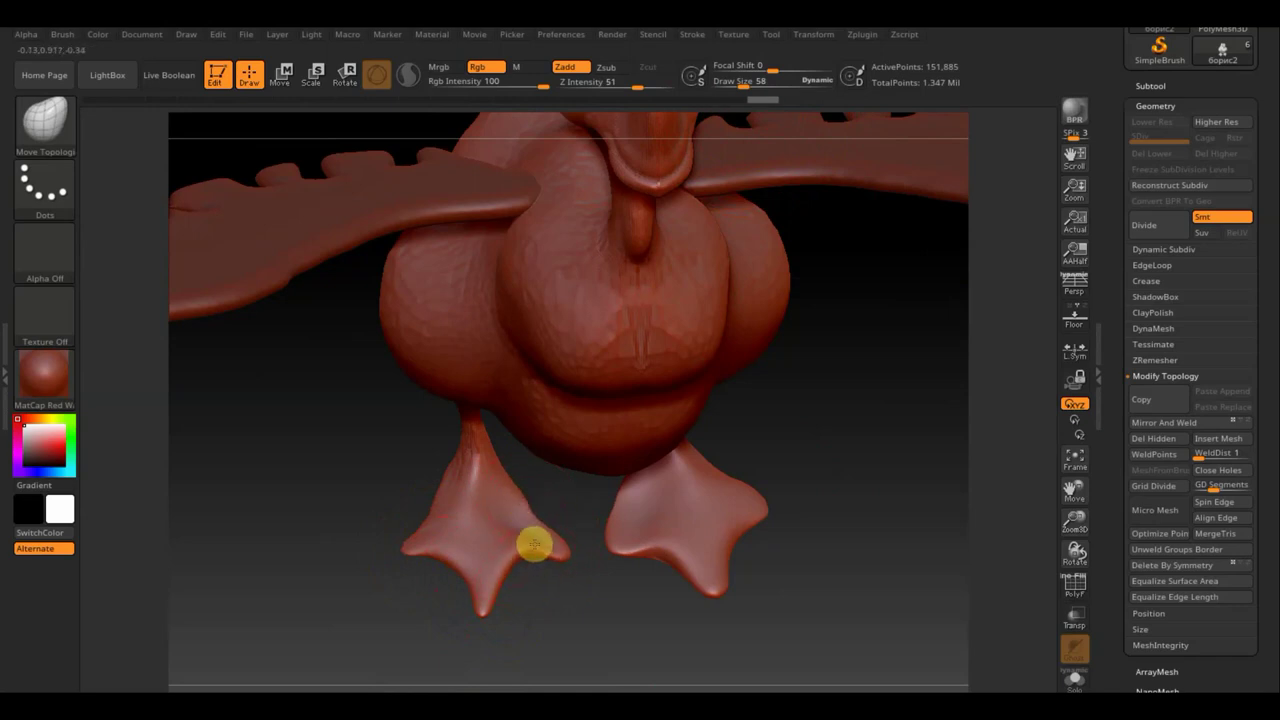
{"action": "left_click_drag", "start_coordinate": [534, 544], "coordinate": [558, 563], "text": "shift"}
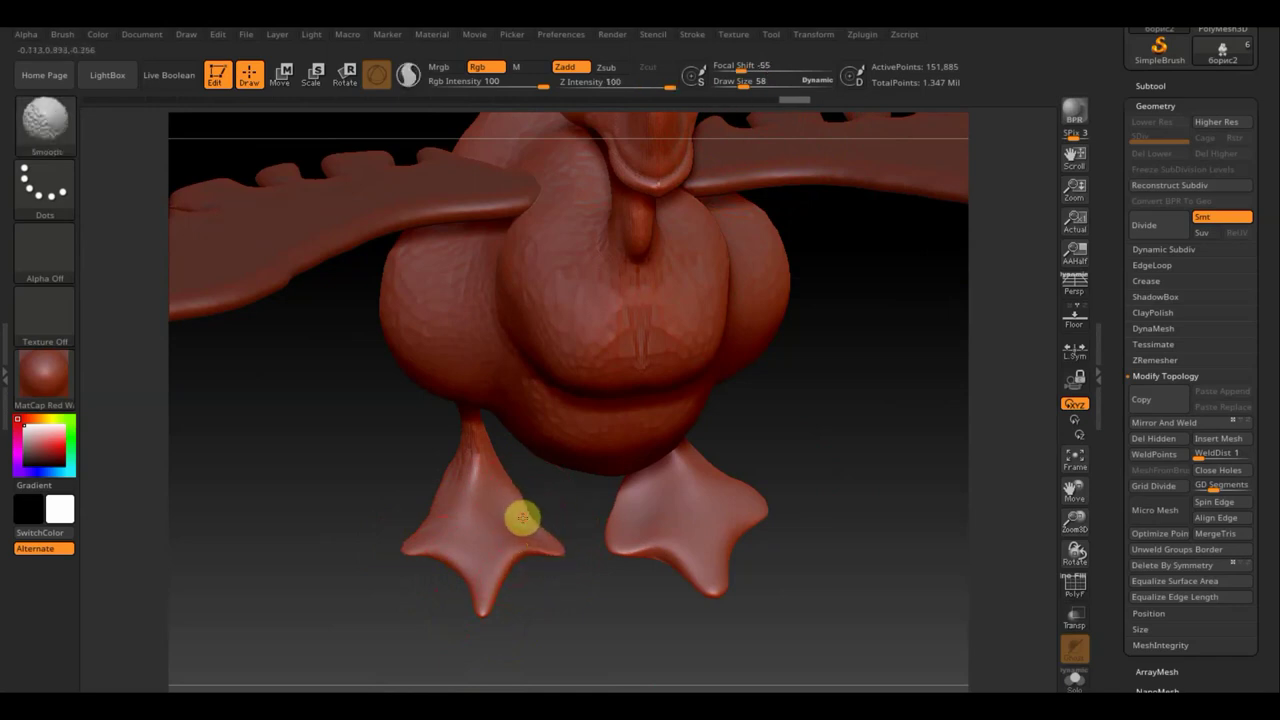
{"action": "left_click", "coordinate": [45, 118]}
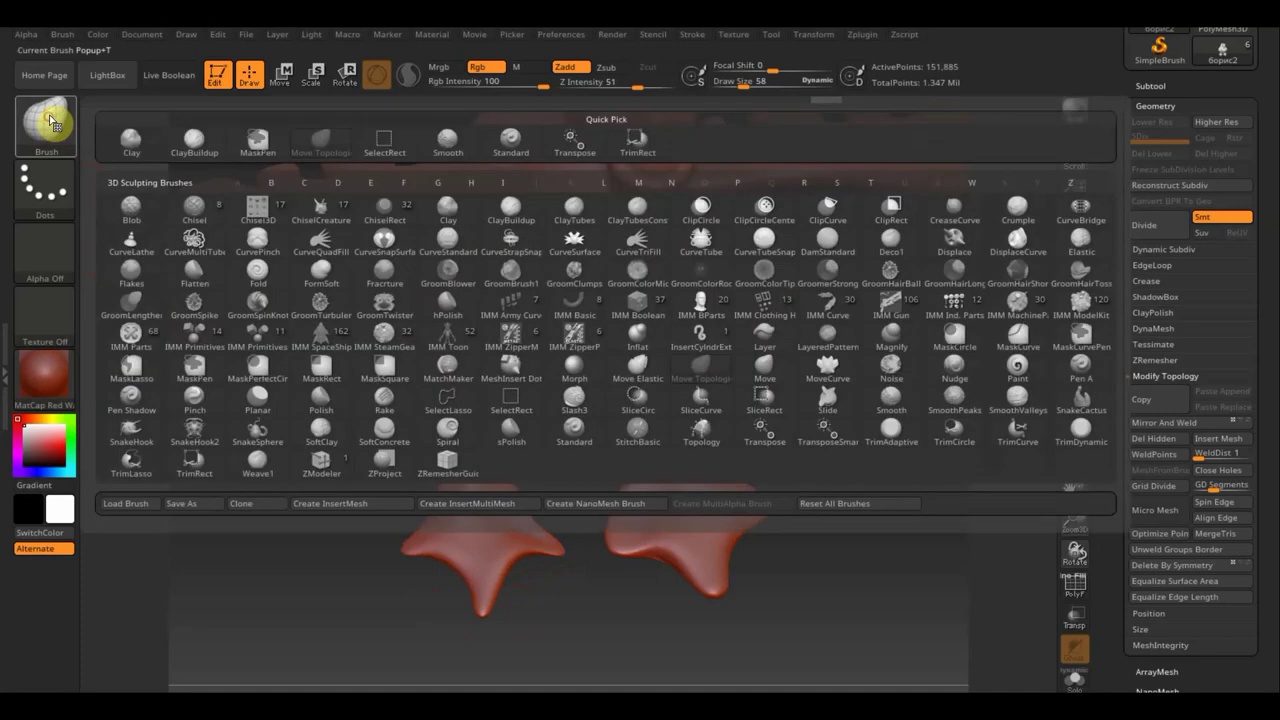
Sculpt raised ridges along the left foot's toes with ClayBuildup at draw size 14 and low Z Intensity
{"action": "left_click", "coordinate": [194, 140]}
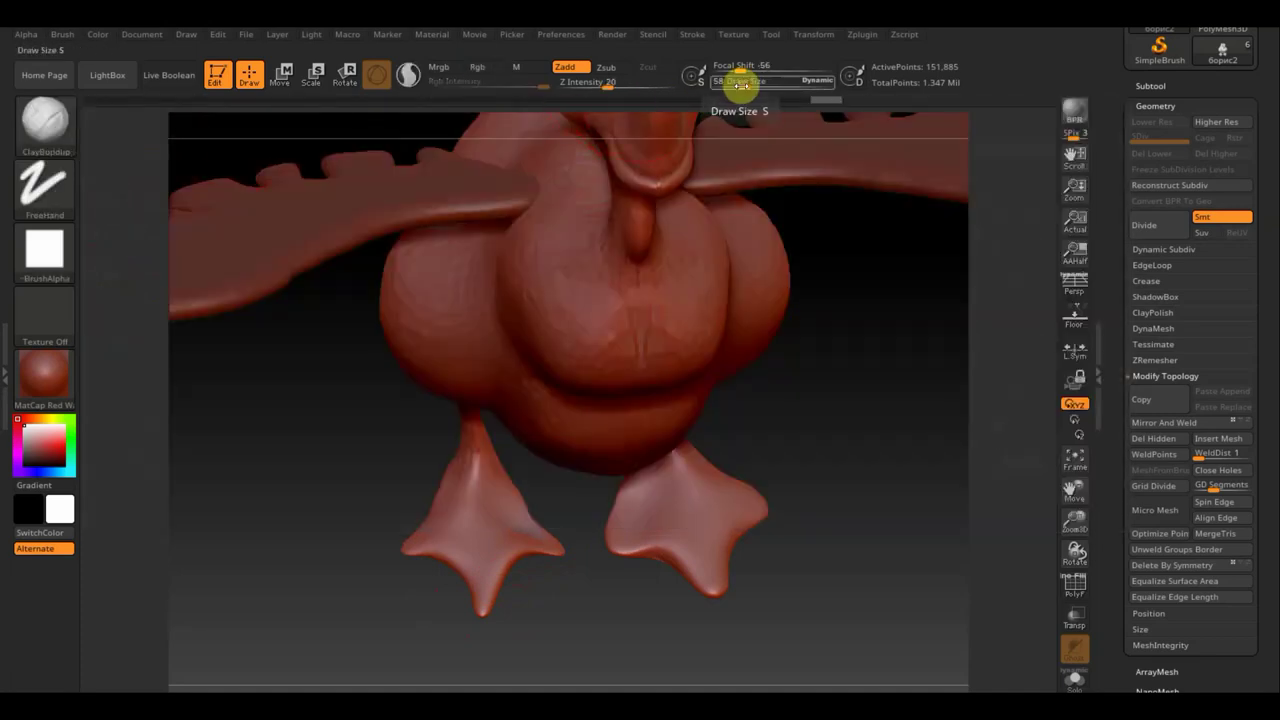
{"action": "left_click_drag", "start_coordinate": [740, 85], "coordinate": [735, 85]}
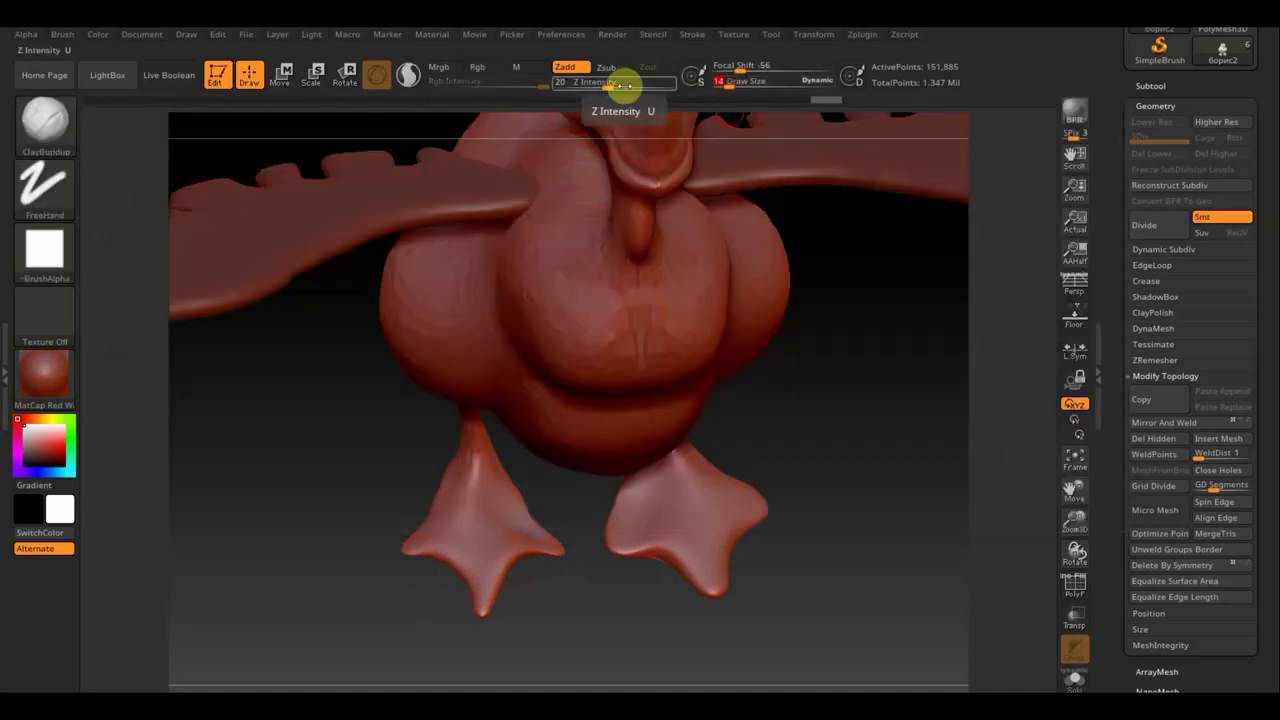
{"action": "left_click_drag", "start_coordinate": [603, 86], "coordinate": [573, 90]}
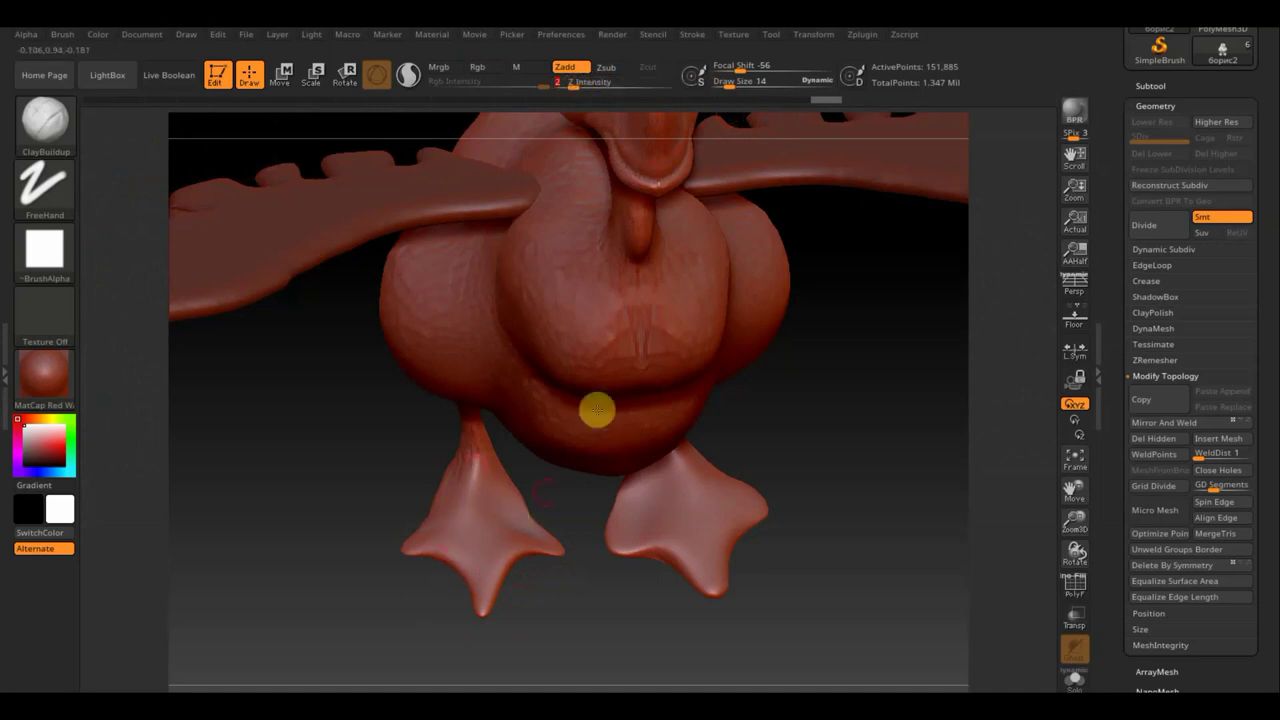
{"action": "left_click", "coordinate": [730, 85]}
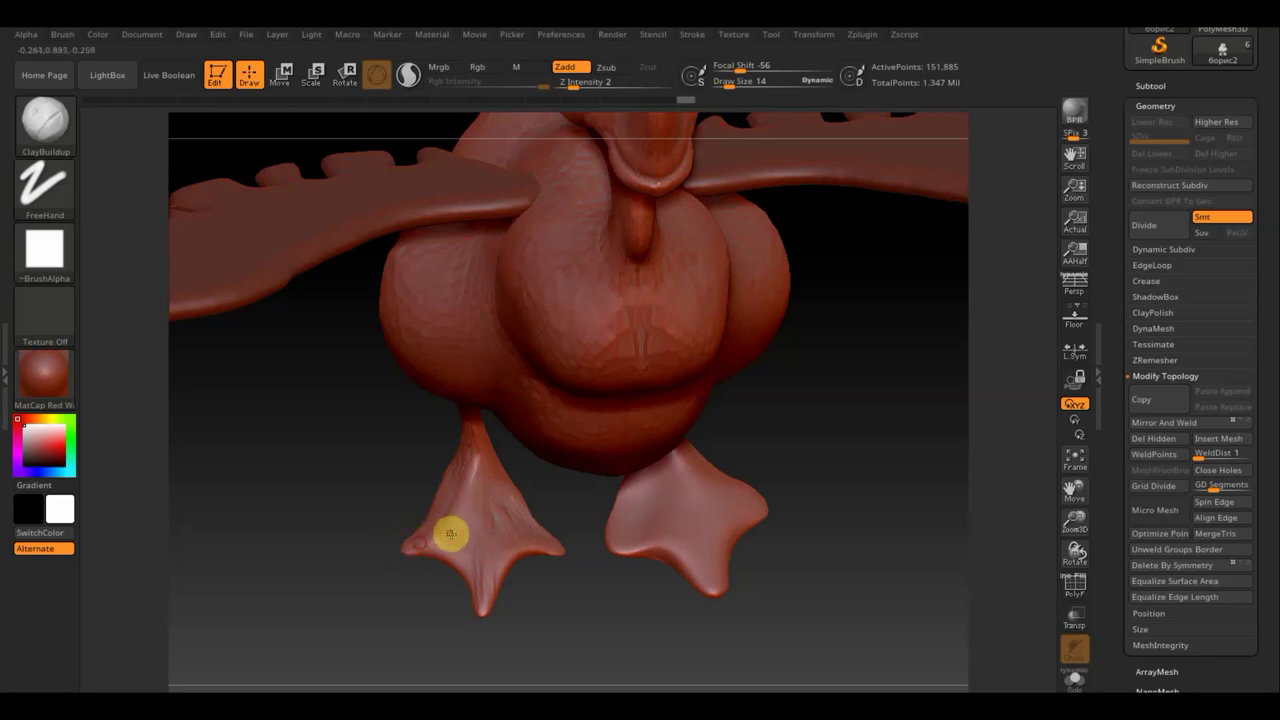
{"action": "left_click_drag", "start_coordinate": [457, 520], "coordinate": [457, 549]}
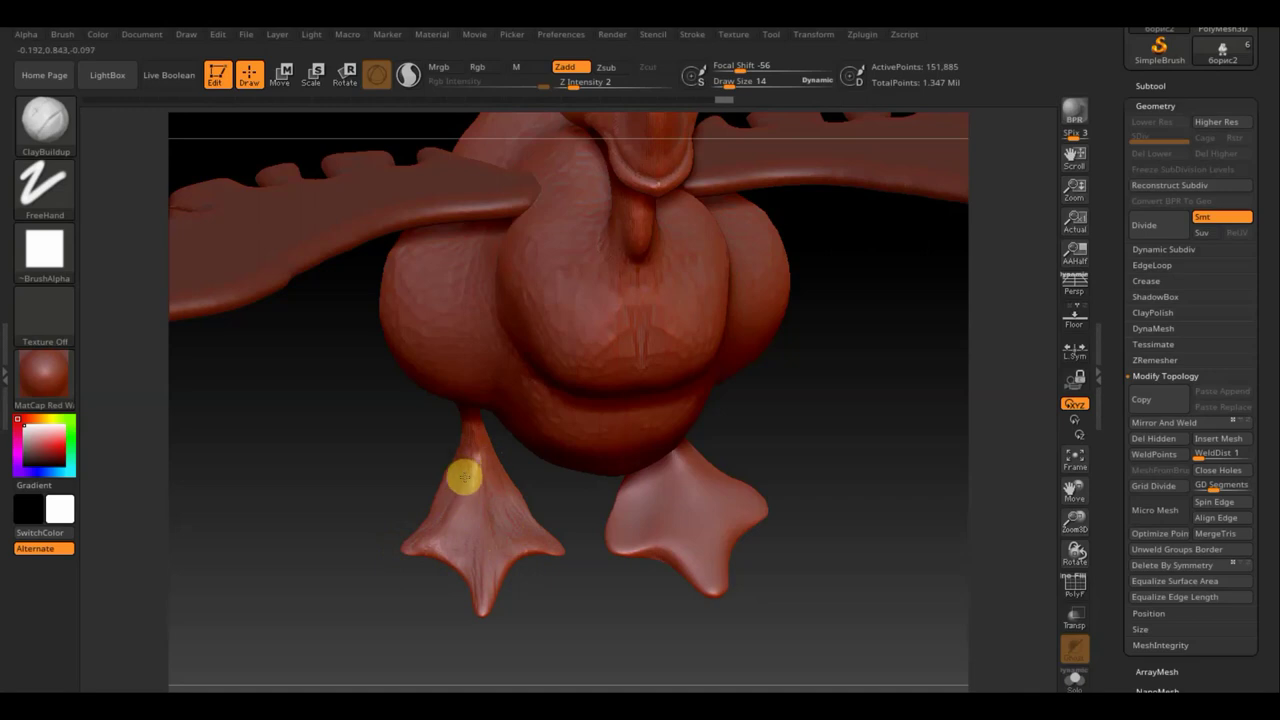
{"action": "left_click_drag", "start_coordinate": [520, 480], "coordinate": [551, 449]}
{"action": "mouse_move", "coordinate": [520, 499]}
{"action": "left_mouse_down"}
{"action": "mouse_move", "coordinate": [640, 517]}
{"action": "mouse_move", "coordinate": [697, 543]}
{"action": "left_mouse_up"}
Smooth the upper surface of the leg with the brush enlarged to about 38
{"action": "mouse_move", "coordinate": [575, 563]}
{"action": "left_mouse_down"}
{"action": "mouse_move", "coordinate": [537, 560]}
{"action": "mouse_move", "coordinate": [553, 567]}
{"action": "mouse_move", "coordinate": [443, 451]}
{"action": "left_mouse_up"}
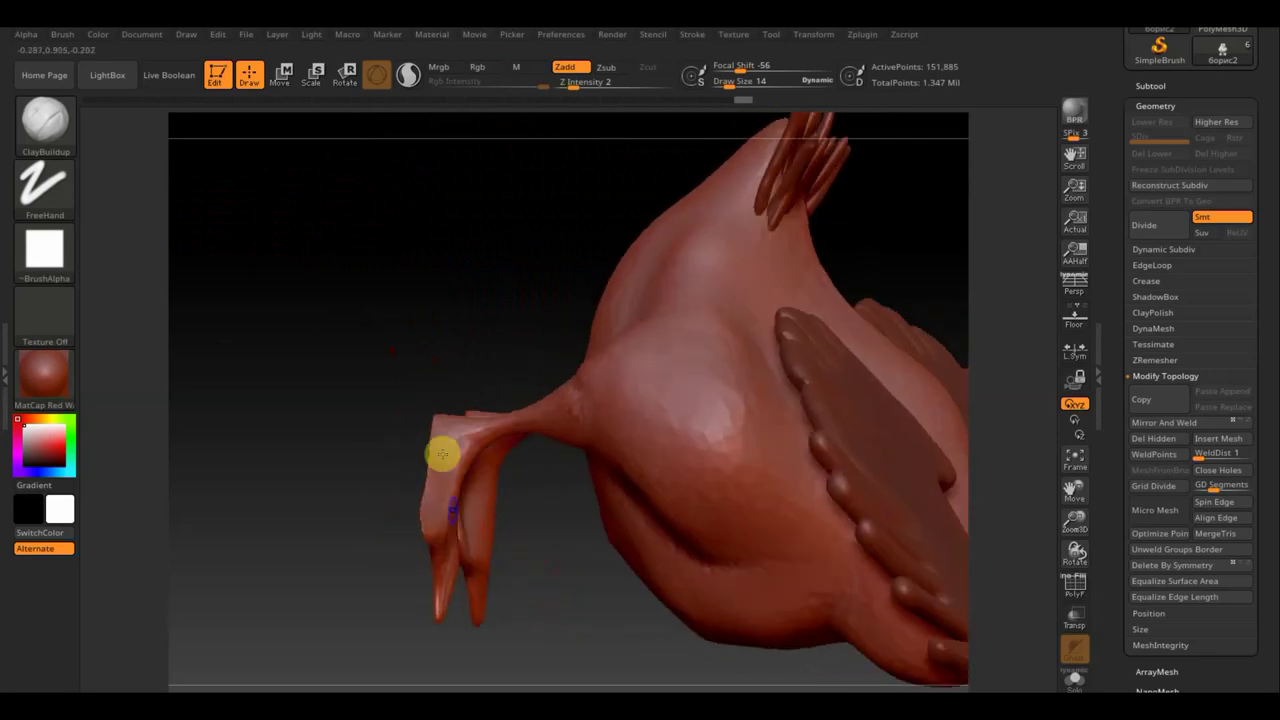
{"action": "left_click_drag", "start_coordinate": [732, 84], "coordinate": [738, 86]}
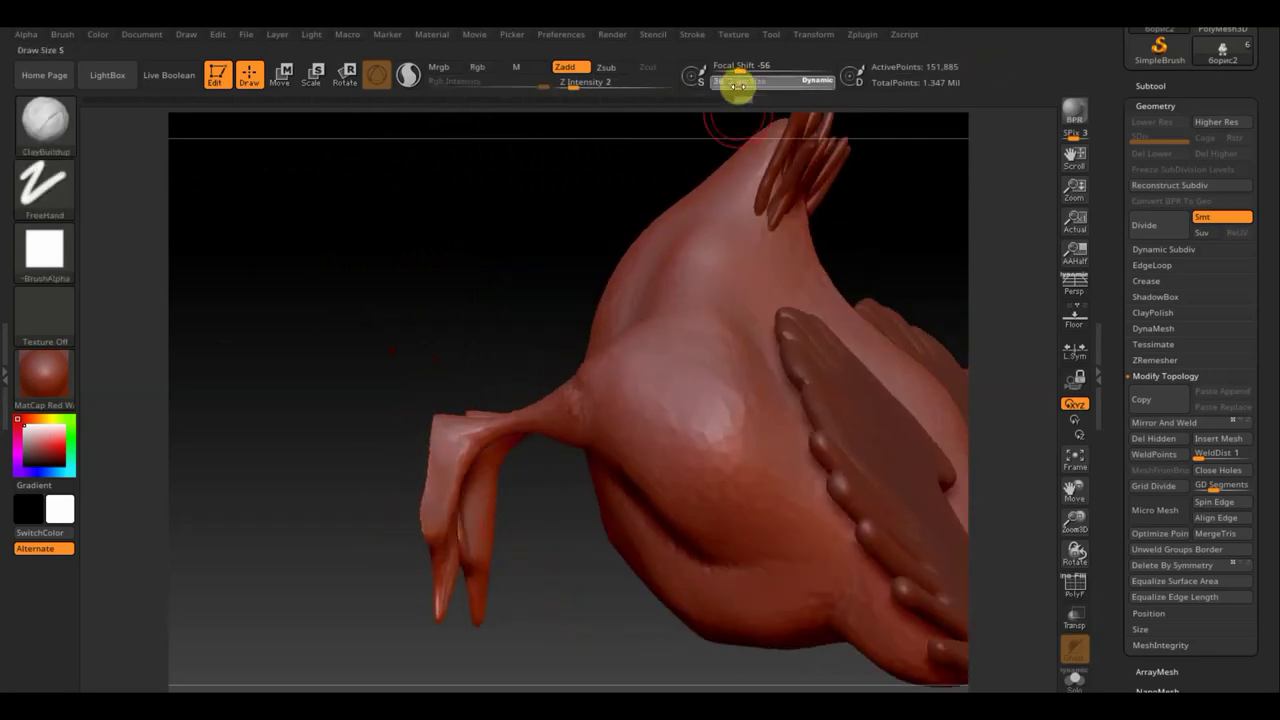
{"action": "mouse_move", "coordinate": [449, 431]}
{"action": "left_mouse_down", "text": "shift"}
{"action": "mouse_move", "coordinate": [436, 531]}
{"action": "mouse_move", "coordinate": [615, 405]}
{"action": "mouse_move", "coordinate": [580, 420]}
{"action": "left_mouse_up", "text": "shift"}
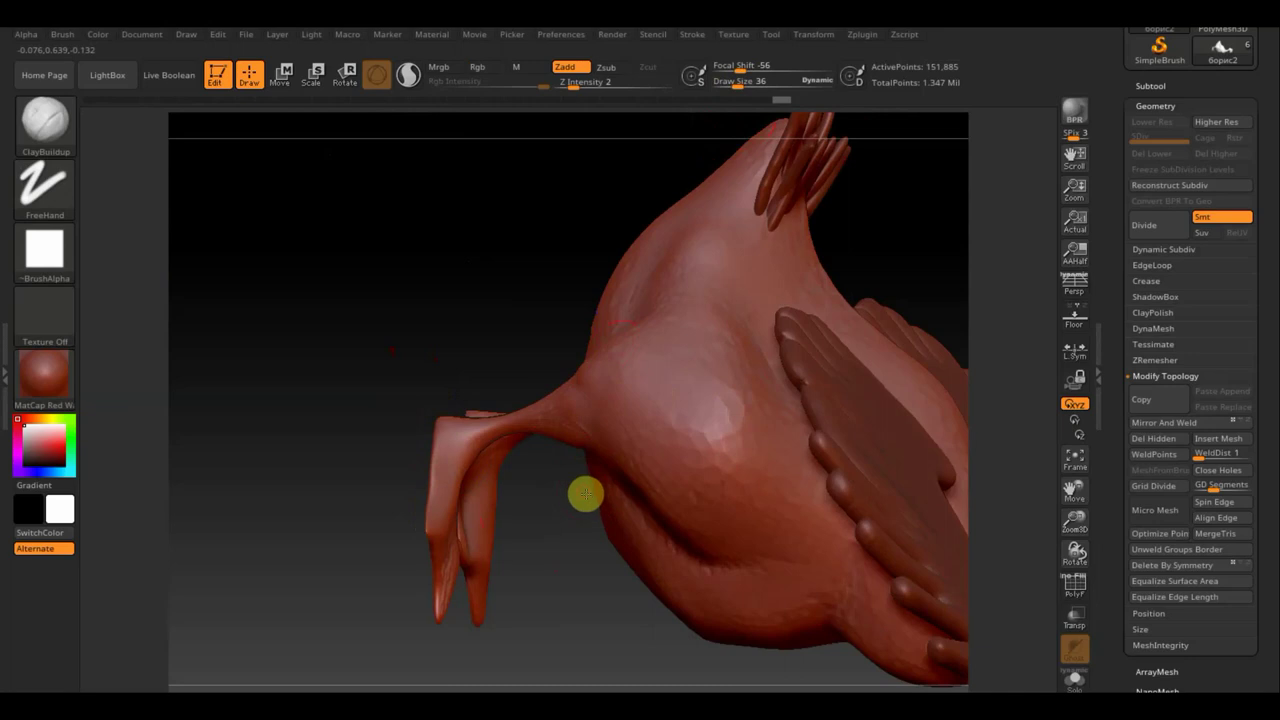
Reduce the brush to about 22 and orbit to inspect the webbed feet and body
{"action": "left_click_drag", "start_coordinate": [585, 494], "coordinate": [906, 123]}
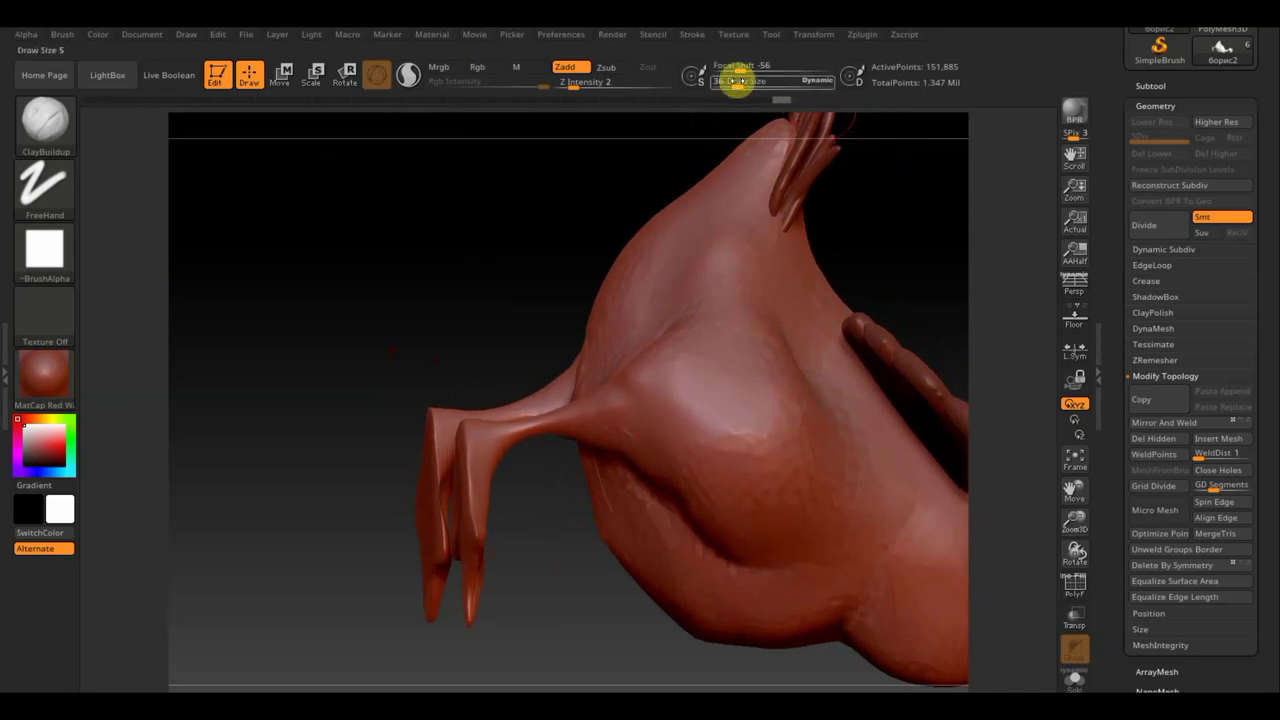
{"action": "left_click_drag", "start_coordinate": [738, 82], "coordinate": [729, 83]}
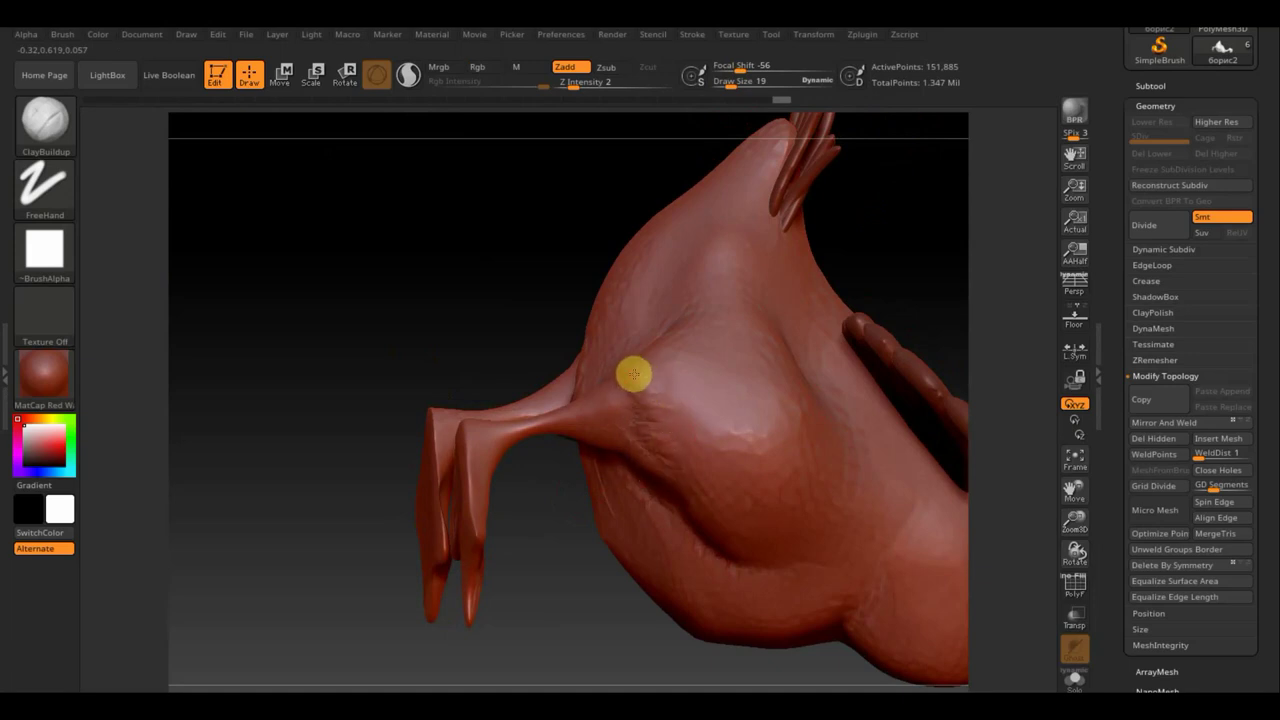
{"action": "mouse_move", "coordinate": [529, 314]}
{"action": "left_mouse_down"}
{"action": "mouse_move", "coordinate": [589, 374]}
{"action": "mouse_move", "coordinate": [580, 420]}
{"action": "mouse_move", "coordinate": [594, 365]}
{"action": "left_mouse_up"}
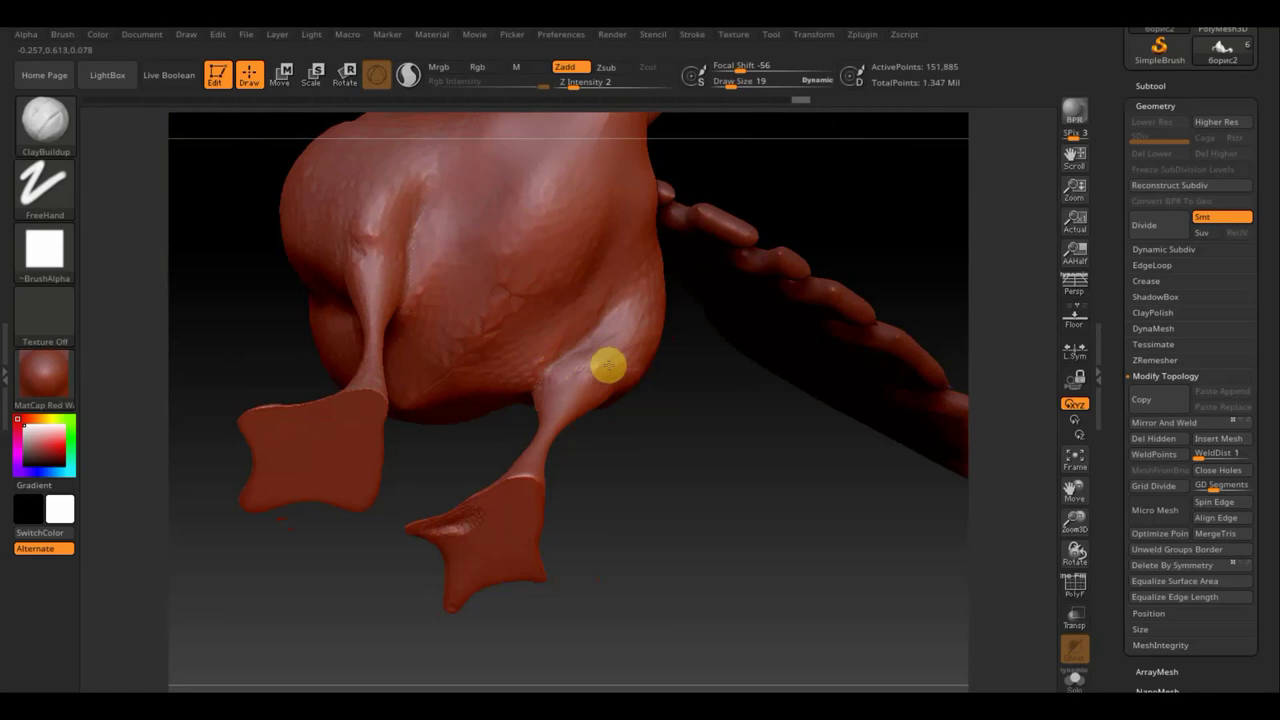
{"action": "left_click_drag", "start_coordinate": [608, 366], "coordinate": [650, 465]}
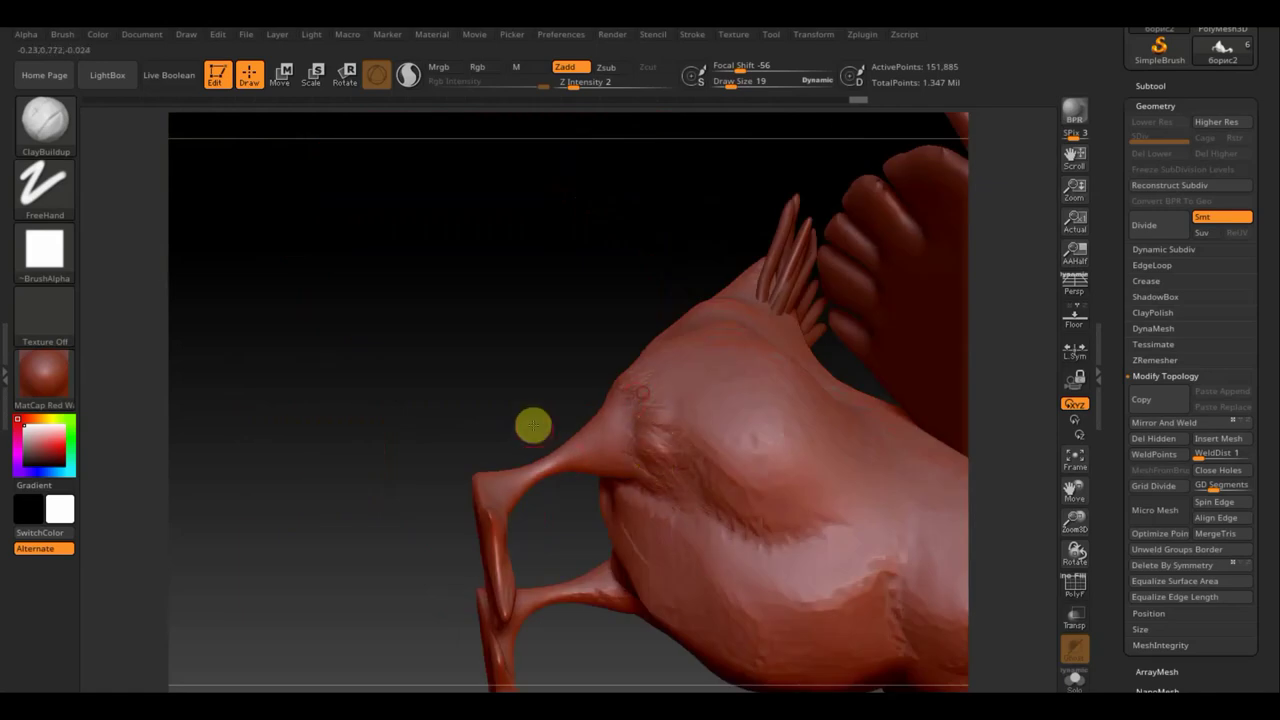
{"action": "left_click_drag", "start_coordinate": [531, 426], "coordinate": [480, 397]}
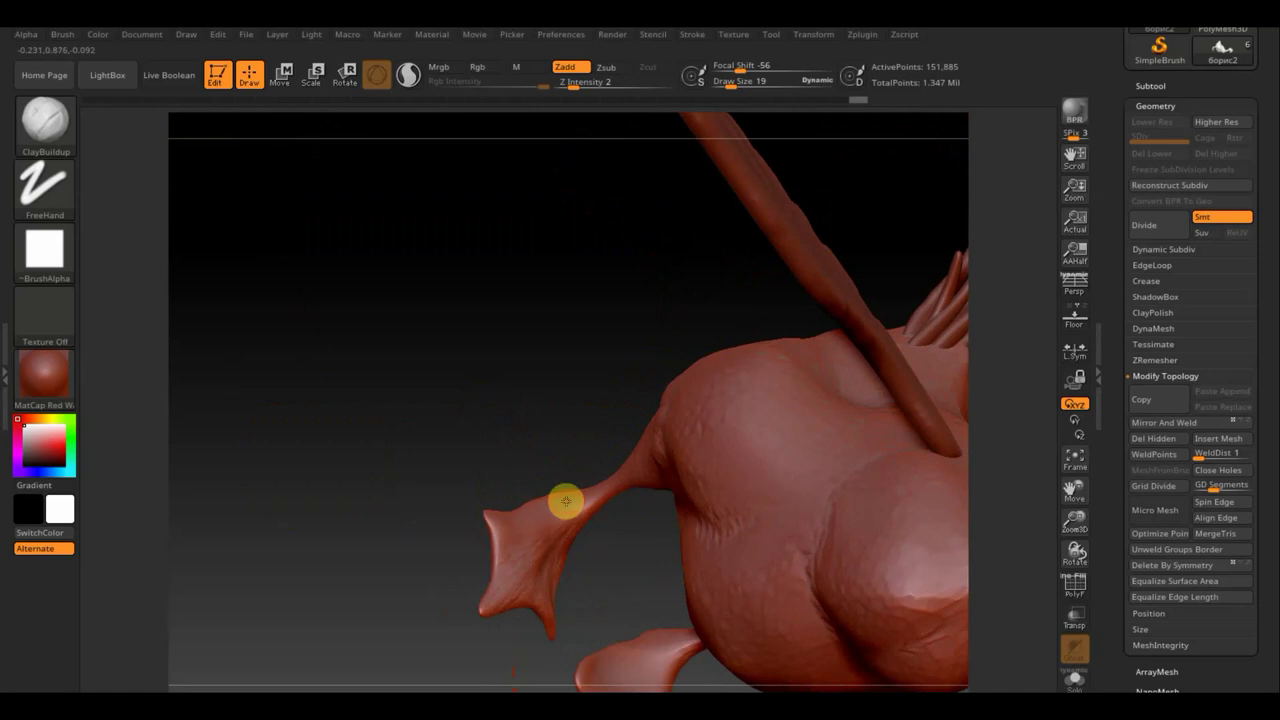
{"action": "key", "text": "shift"}
{"action": "key", "text": "shift"}
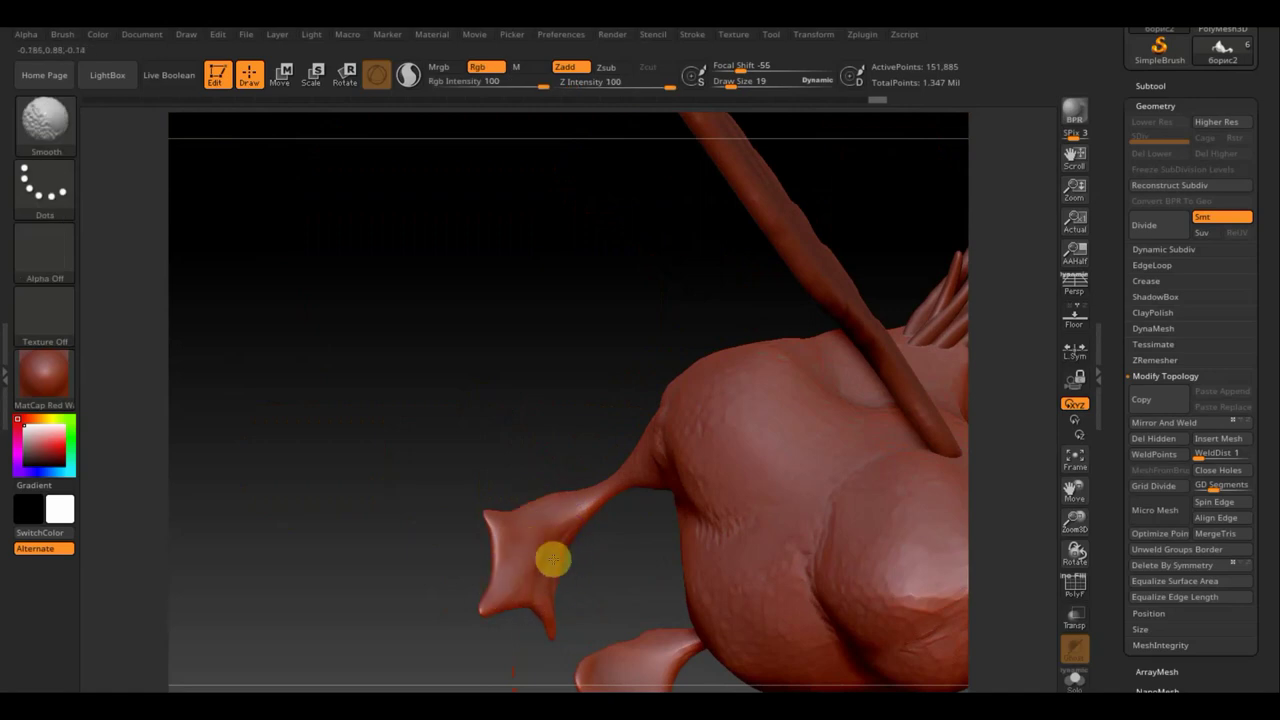
{"action": "mouse_move", "coordinate": [551, 605]}
{"action": "right_mouse_down"}
{"action": "mouse_move", "coordinate": [578, 575]}
{"action": "mouse_move", "coordinate": [563, 480]}
{"action": "mouse_move", "coordinate": [558, 594]}
{"action": "right_mouse_up"}
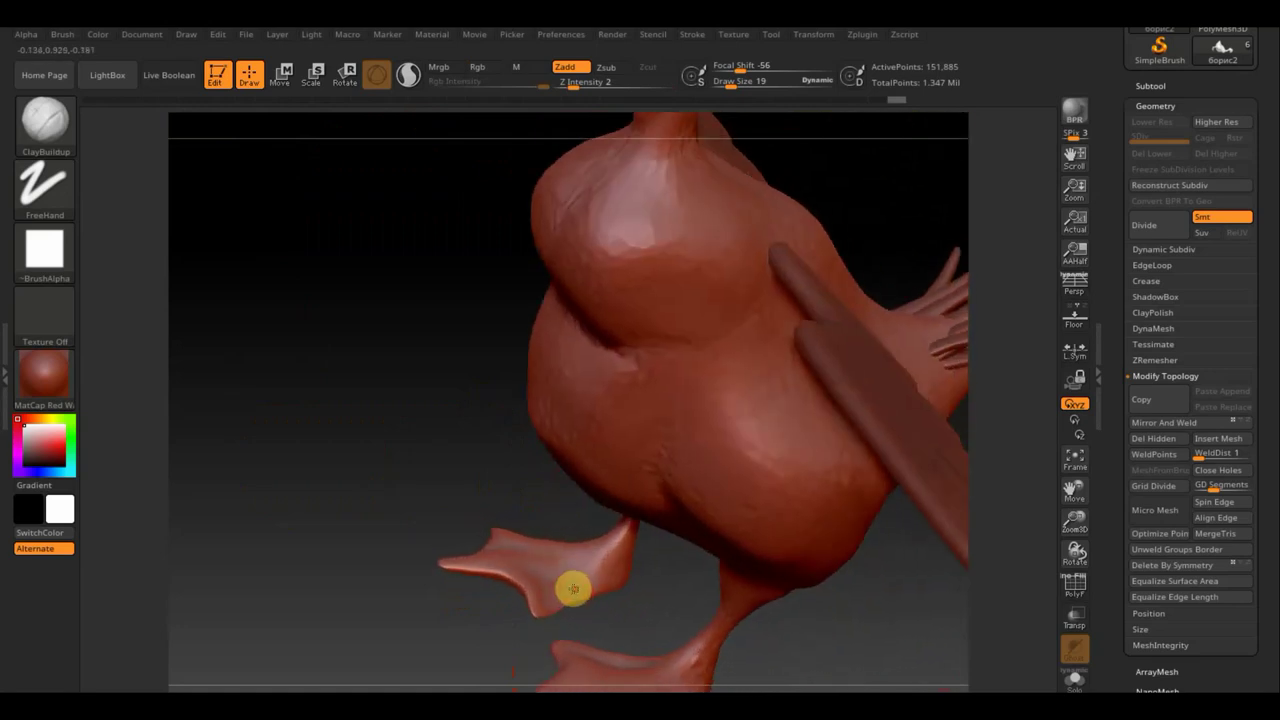
Turn on Auto Masking in the Brush palette
{"action": "left_click", "coordinate": [62, 34]}
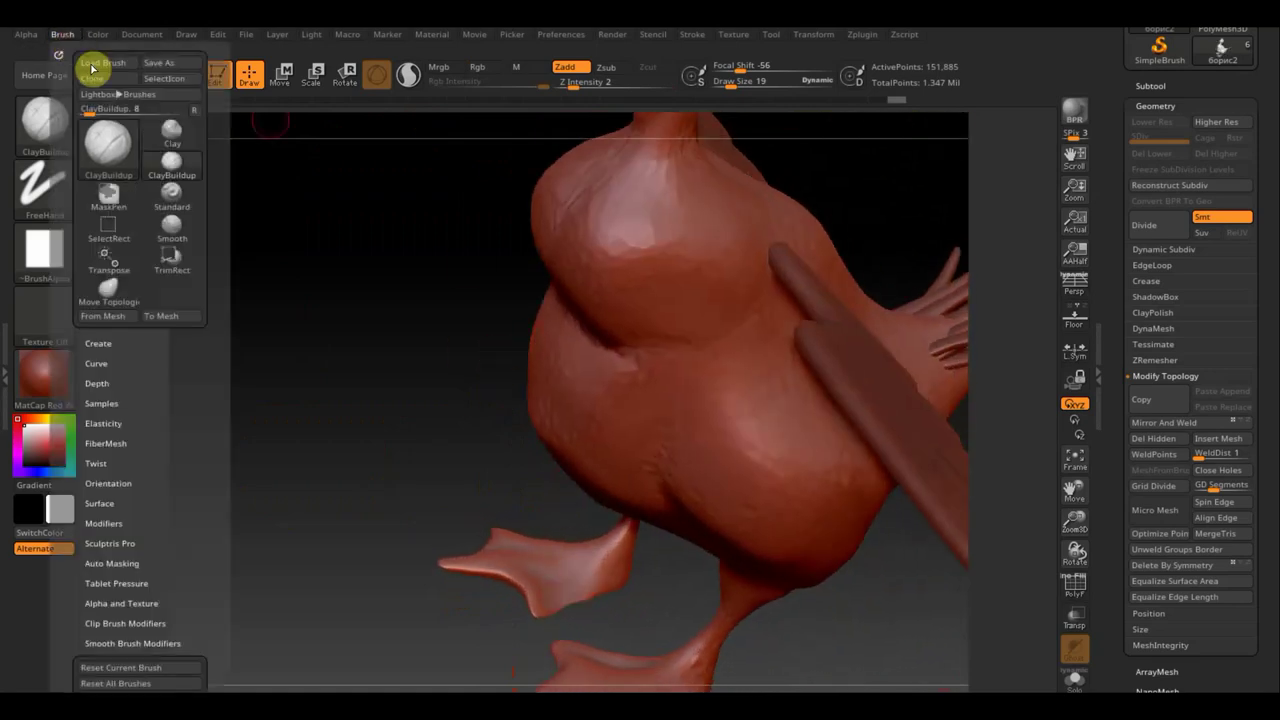
{"action": "left_click_drag", "start_coordinate": [200, 554], "coordinate": [206, 492]}
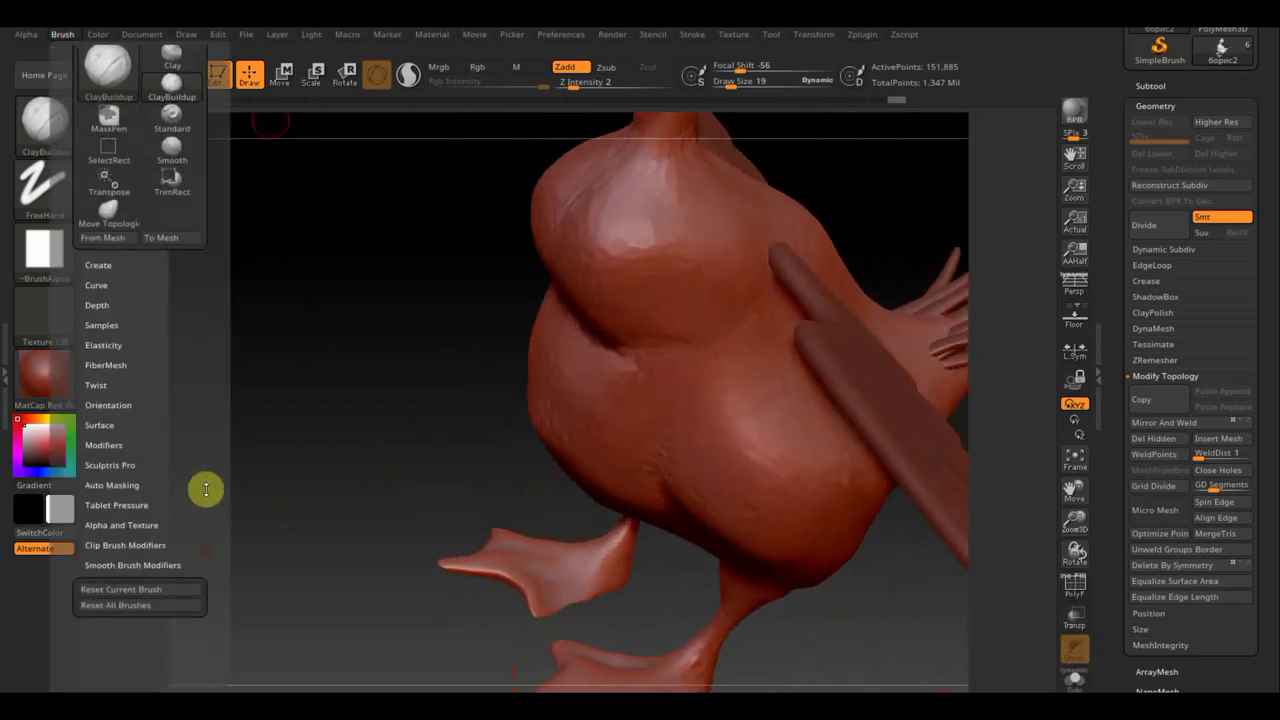
{"action": "left_click", "coordinate": [128, 482]}
{"action": "left_click_drag", "start_coordinate": [220, 543], "coordinate": [223, 457]}
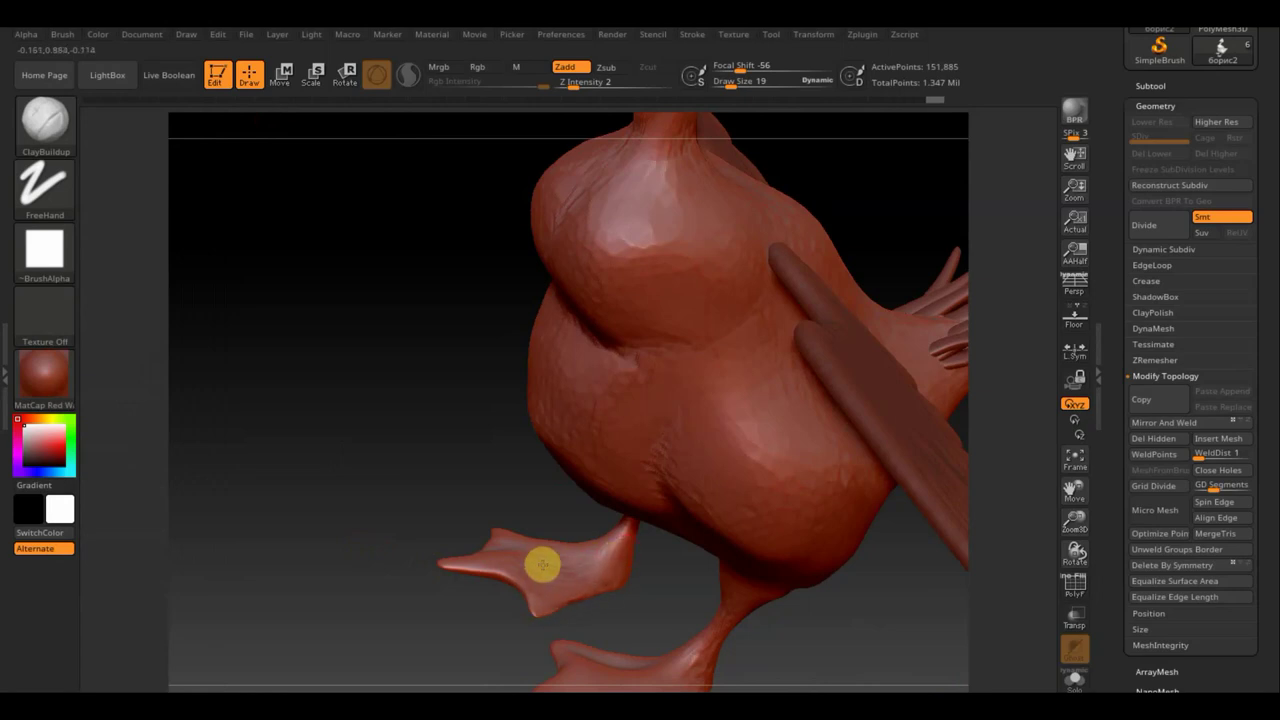
Smooth away the pointed tips of the foot webbing
{"action": "left_click_drag", "start_coordinate": [446, 486], "coordinate": [529, 551]}
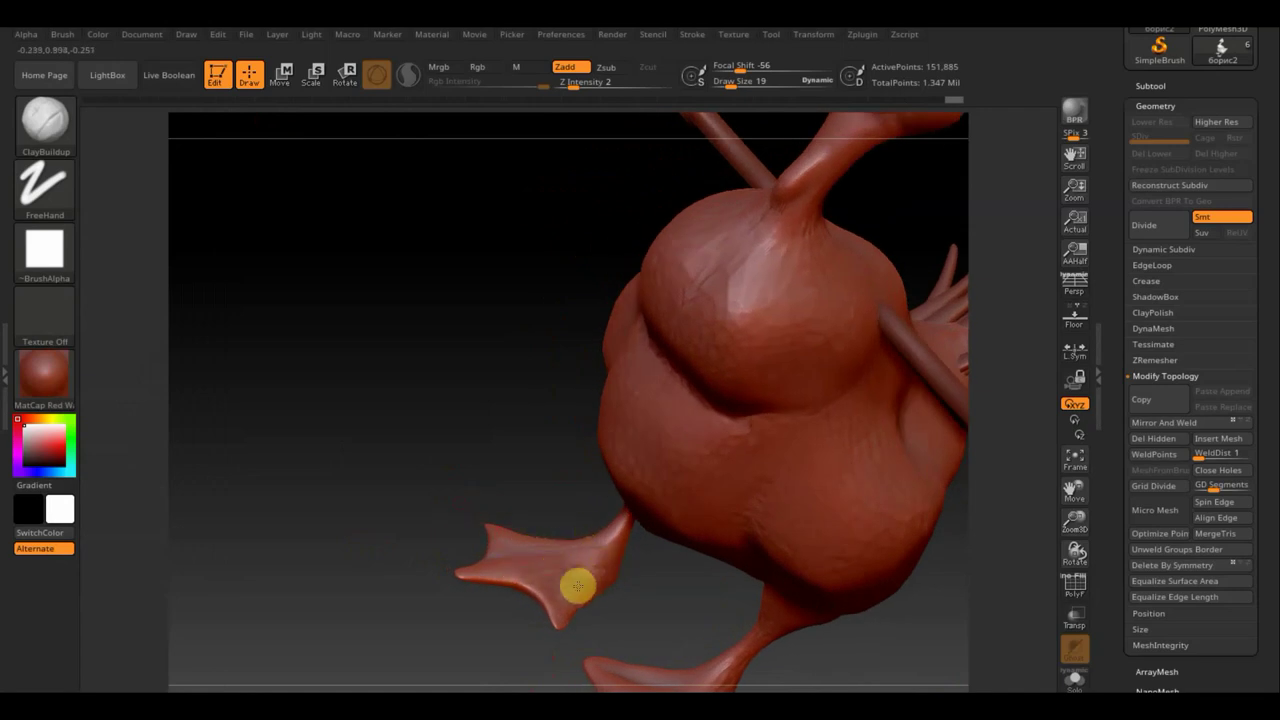
{"action": "key", "text": "shift"}
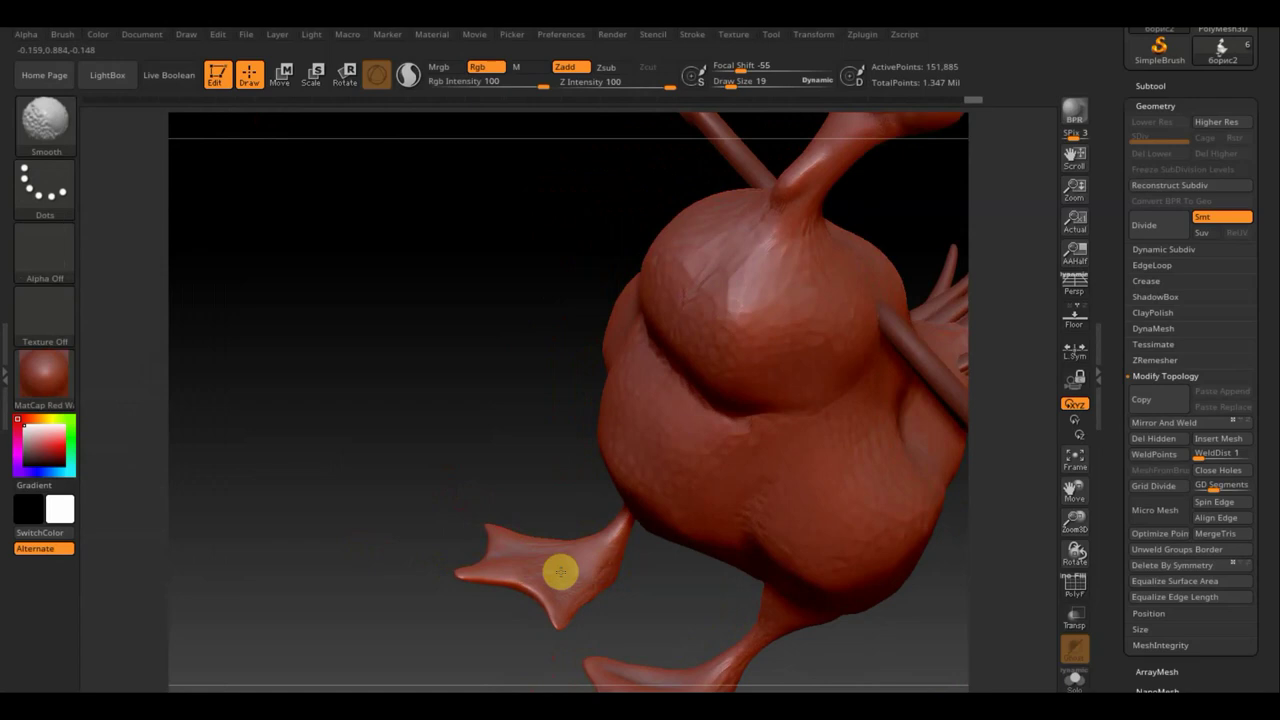
{"action": "left_click_drag", "start_coordinate": [540, 580], "coordinate": [576, 590], "text": "shift"}
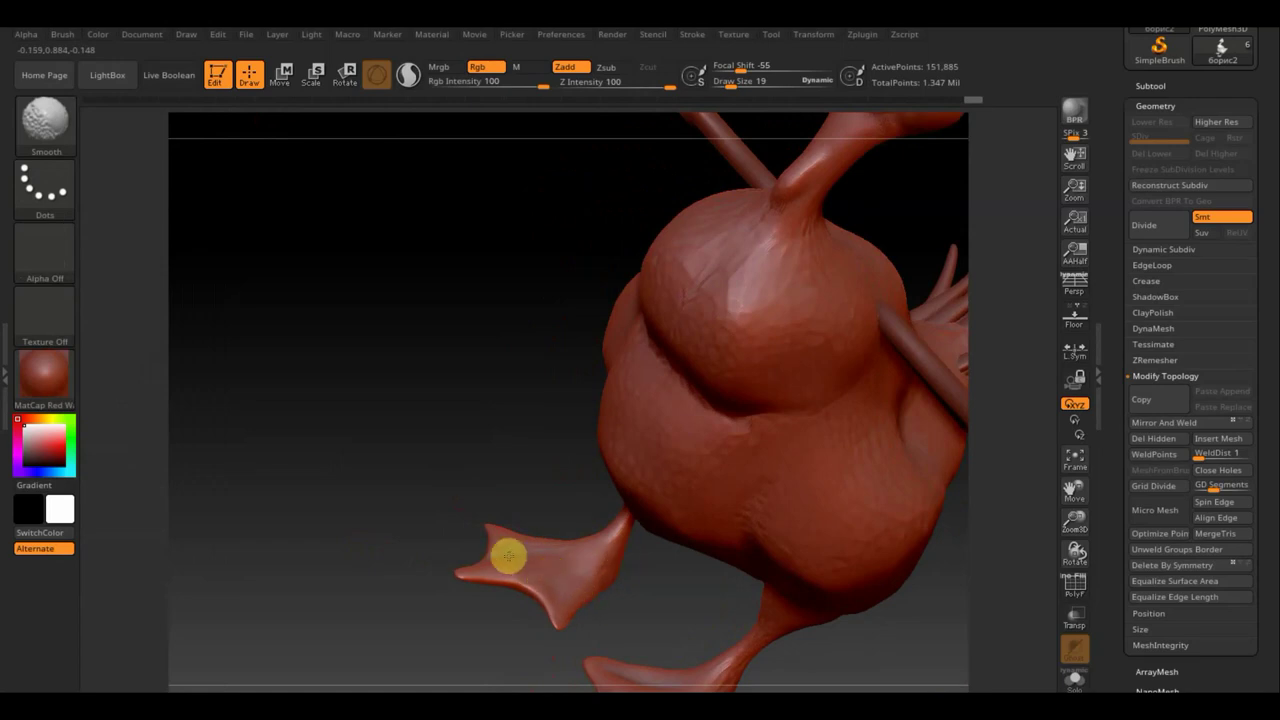
{"action": "left_click_drag", "start_coordinate": [509, 557], "coordinate": [465, 573], "text": "shift"}
Mirror And Weld the body to make it symmetrical, then view it straight on
{"action": "mouse_move", "coordinate": [434, 517]}
{"action": "left_mouse_down"}
{"action": "mouse_move", "coordinate": [418, 431]}
{"action": "mouse_move", "coordinate": [789, 469]}
{"action": "left_mouse_up"}
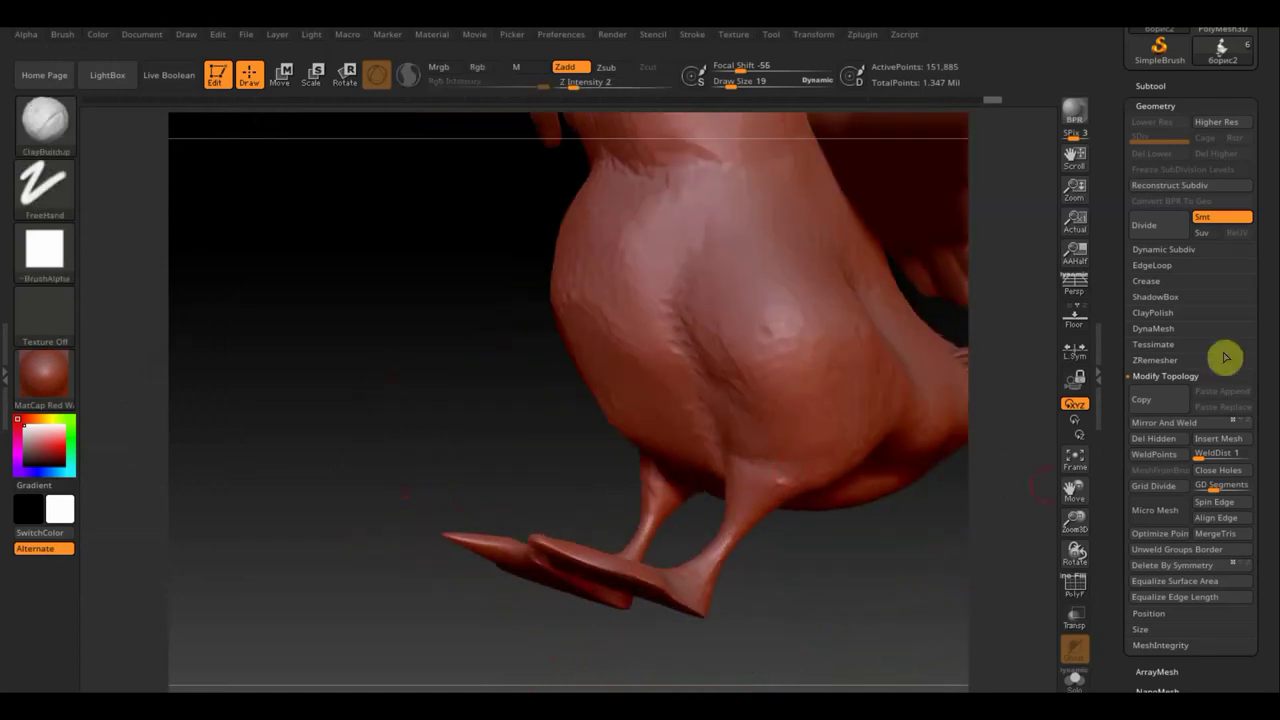
{"action": "left_click", "coordinate": [1175, 423]}
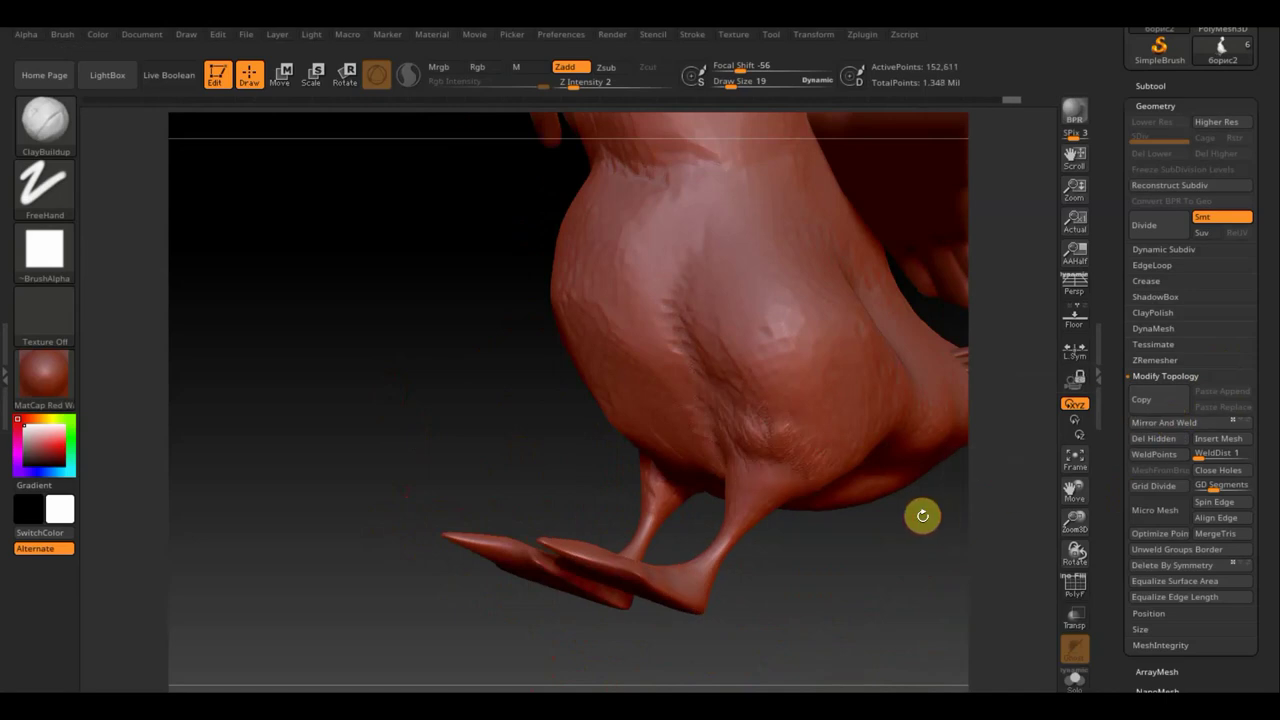
{"action": "mouse_move", "coordinate": [920, 514]}
{"action": "left_mouse_down", "text": "shift"}
{"action": "mouse_move", "coordinate": [943, 550]}
{"action": "mouse_move", "coordinate": [868, 366]}
{"action": "mouse_move", "coordinate": [860, 437]}
{"action": "mouse_move", "coordinate": [811, 486]}
{"action": "mouse_move", "coordinate": [871, 474]}
{"action": "mouse_move", "coordinate": [866, 456]}
{"action": "mouse_move", "coordinate": [829, 486]}
{"action": "mouse_move", "coordinate": [931, 463]}
{"action": "mouse_move", "coordinate": [908, 509]}
{"action": "mouse_move", "coordinate": [657, 377]}
{"action": "mouse_move", "coordinate": [671, 414]}
{"action": "mouse_move", "coordinate": [621, 483]}
{"action": "left_mouse_up", "text": "shift"}
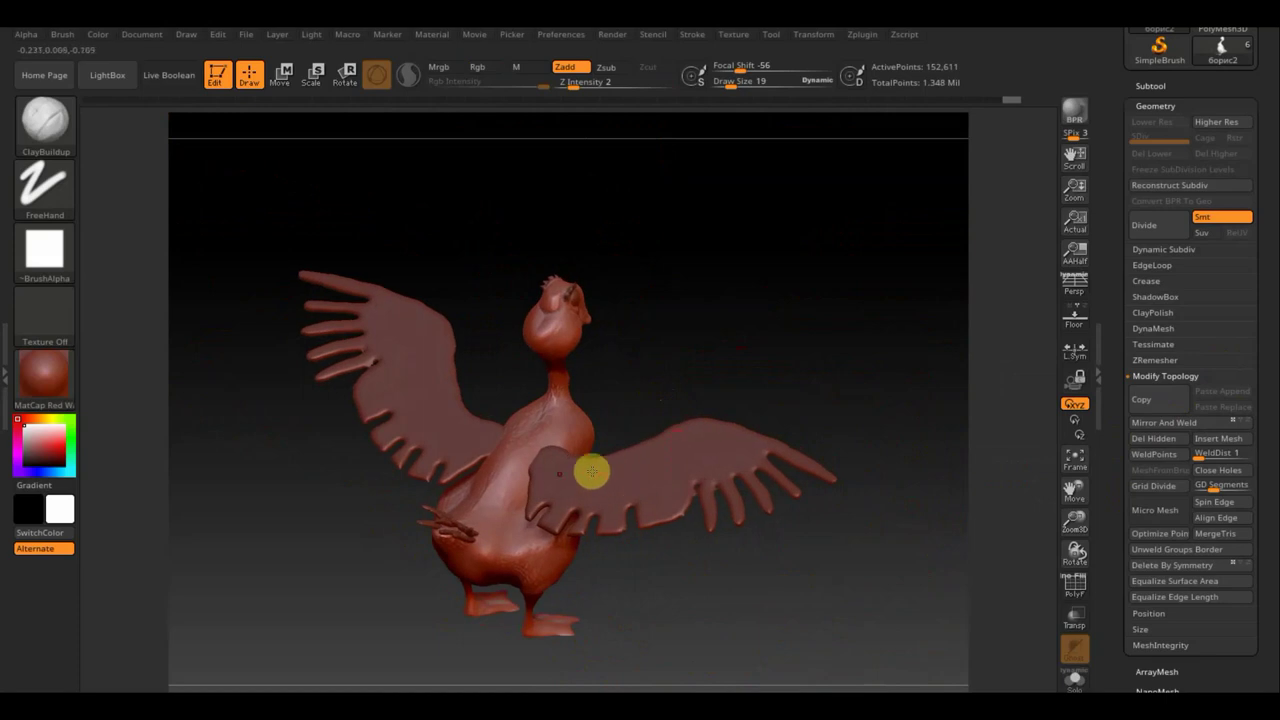
Smooth the goose's chest with draw size 77
{"action": "mouse_move", "coordinate": [680, 403]}
{"action": "left_mouse_down"}
{"action": "mouse_move", "coordinate": [646, 389]}
{"action": "mouse_move", "coordinate": [653, 461]}
{"action": "mouse_move", "coordinate": [677, 383]}
{"action": "mouse_move", "coordinate": [660, 289]}
{"action": "mouse_move", "coordinate": [743, 349]}
{"action": "mouse_move", "coordinate": [649, 391]}
{"action": "mouse_move", "coordinate": [558, 391]}
{"action": "mouse_move", "coordinate": [683, 371]}
{"action": "mouse_move", "coordinate": [773, 402]}
{"action": "mouse_move", "coordinate": [826, 394]}
{"action": "mouse_move", "coordinate": [689, 400]}
{"action": "left_mouse_up"}
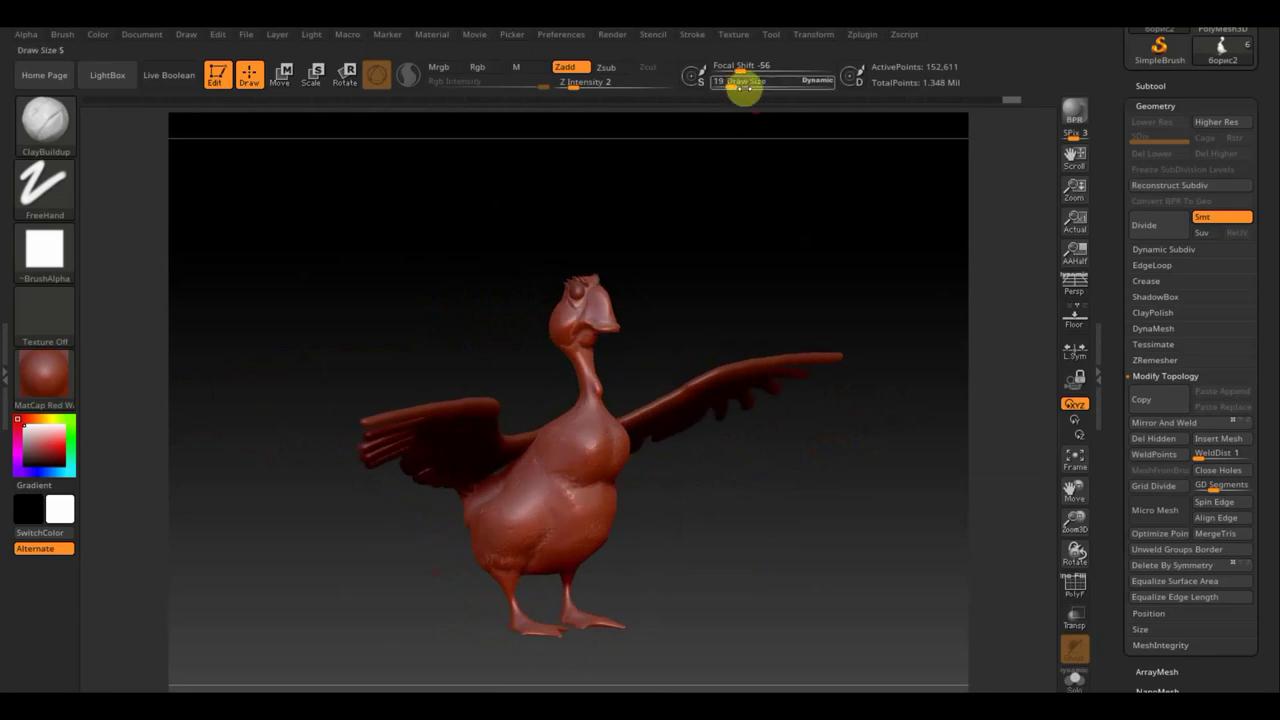
{"action": "left_click_drag", "start_coordinate": [735, 84], "coordinate": [752, 82]}
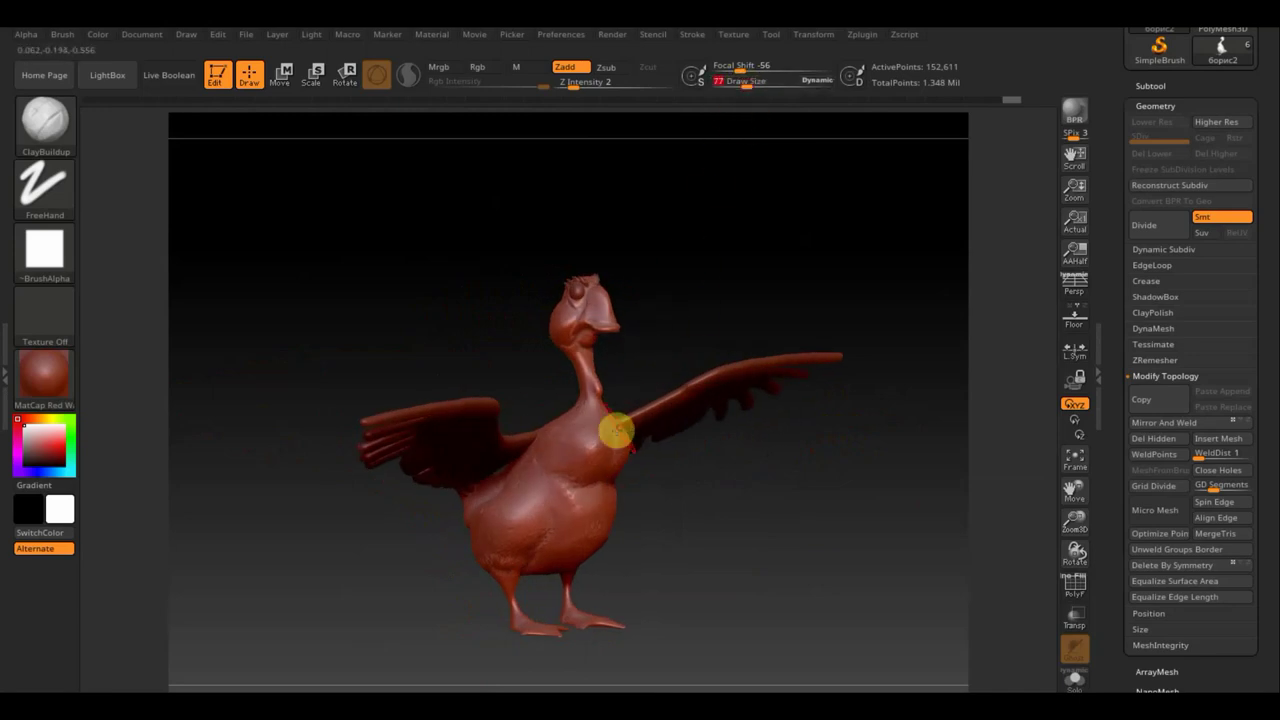
{"action": "mouse_move", "coordinate": [594, 446]}
{"action": "left_mouse_down", "text": "shift"}
{"action": "mouse_move", "coordinate": [574, 434]}
{"action": "mouse_move", "coordinate": [609, 443]}
{"action": "mouse_move", "coordinate": [554, 437]}
{"action": "mouse_move", "coordinate": [587, 514]}
{"action": "mouse_move", "coordinate": [549, 500]}
{"action": "mouse_move", "coordinate": [491, 520]}
{"action": "mouse_move", "coordinate": [526, 511]}
{"action": "left_mouse_up", "text": "shift"}
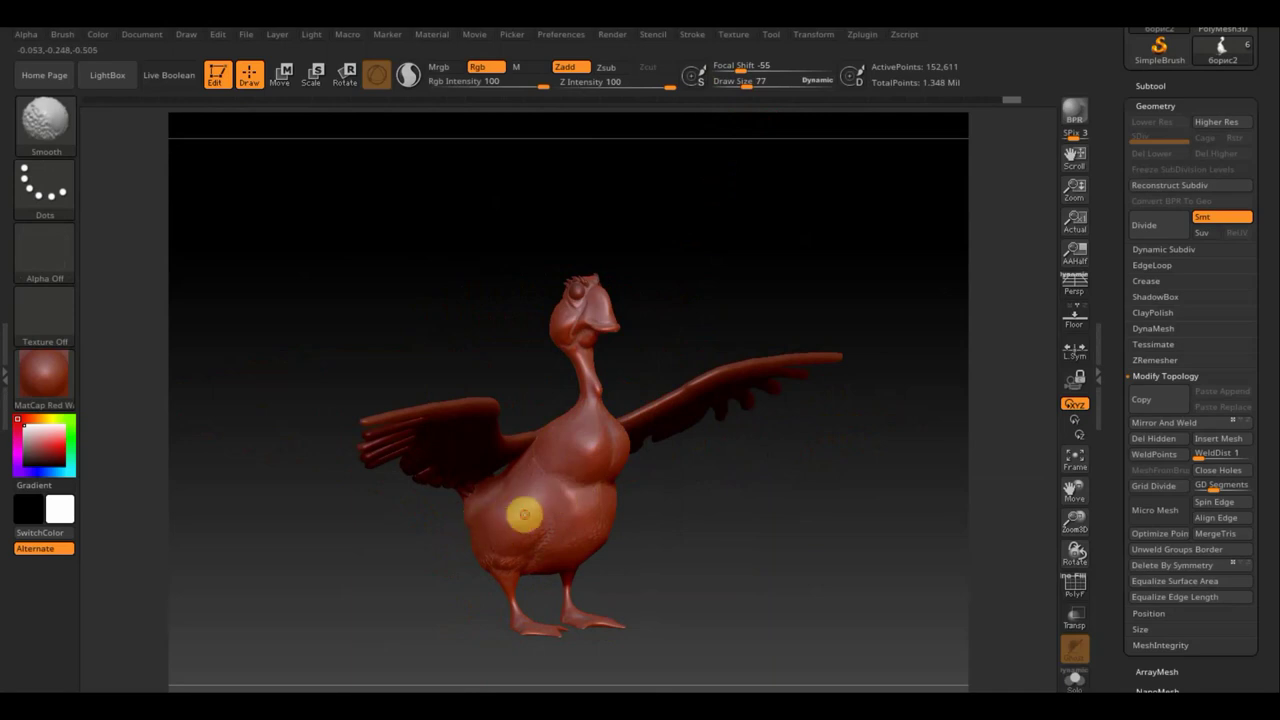
Expand the Deformation section of the Tool palette
{"action": "scroll", "coordinate": [1266, 520], "scroll_direction": "down", "scroll_amount": 4}
{"action": "scroll", "coordinate": [1196, 430], "scroll_direction": "down", "scroll_amount": 3}
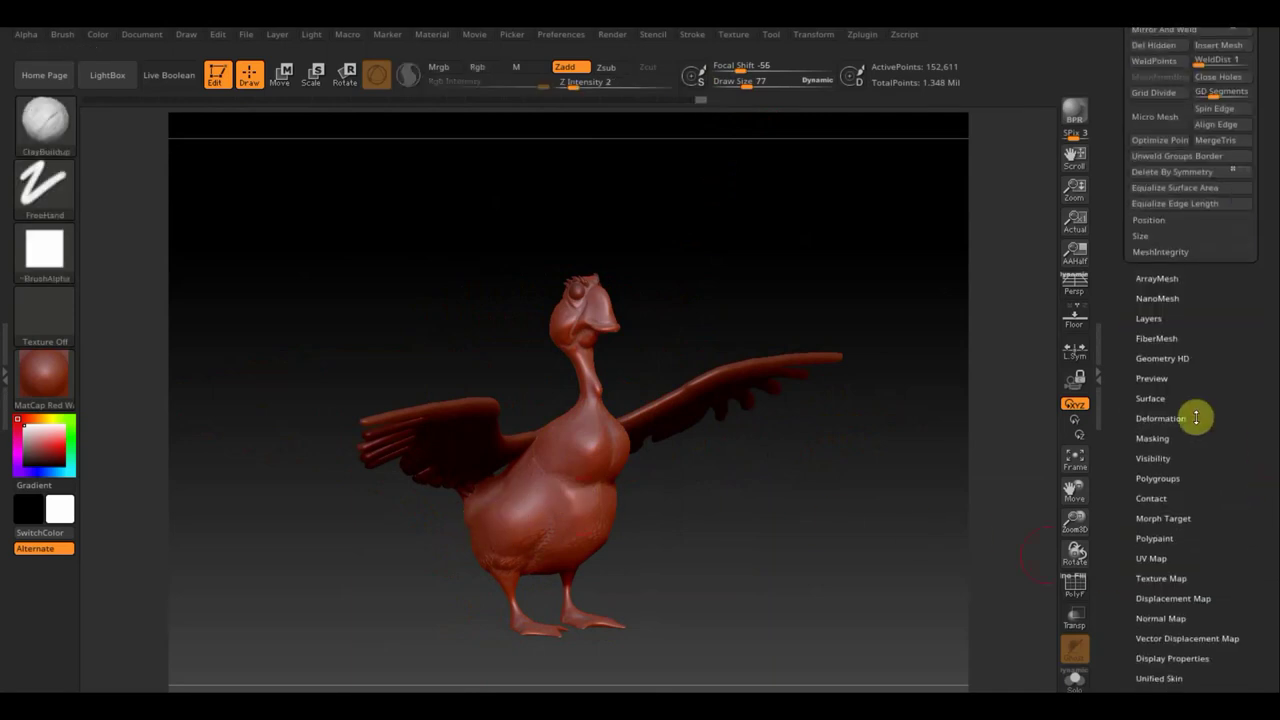
{"action": "left_click", "coordinate": [1178, 424]}
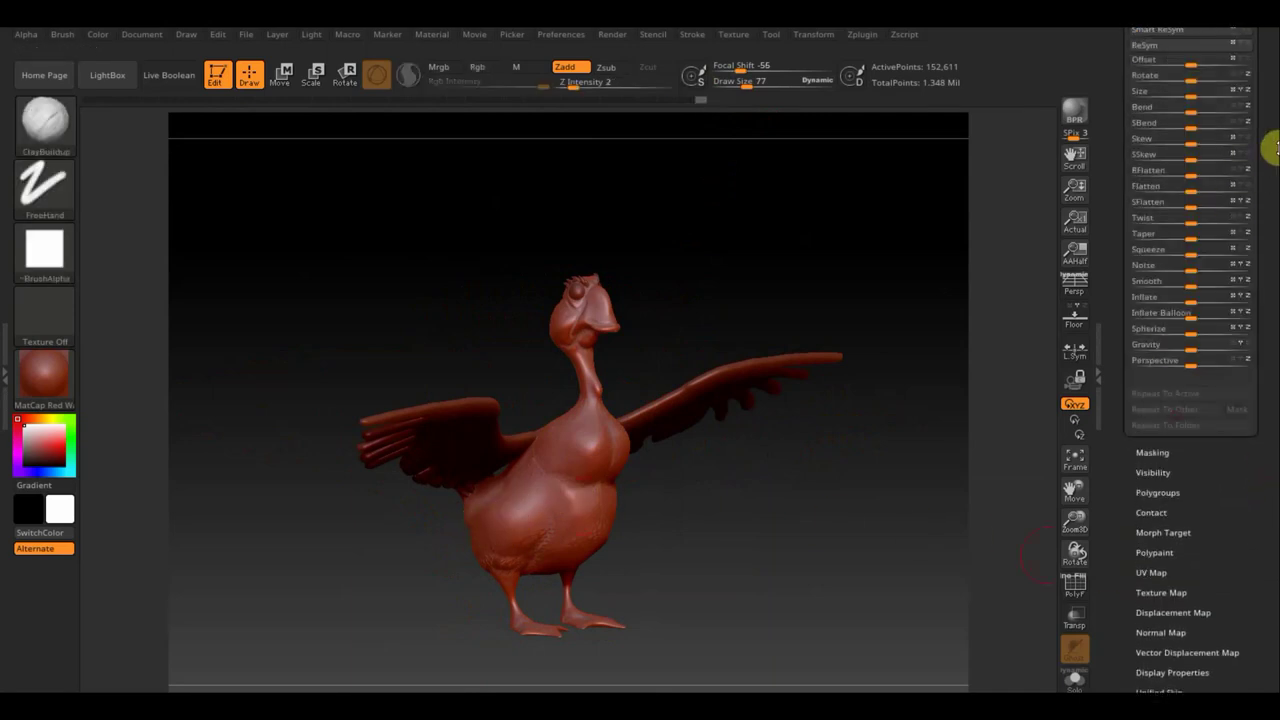
{"action": "scroll", "coordinate": [1268, 300], "scroll_direction": "up", "scroll_amount": 5}
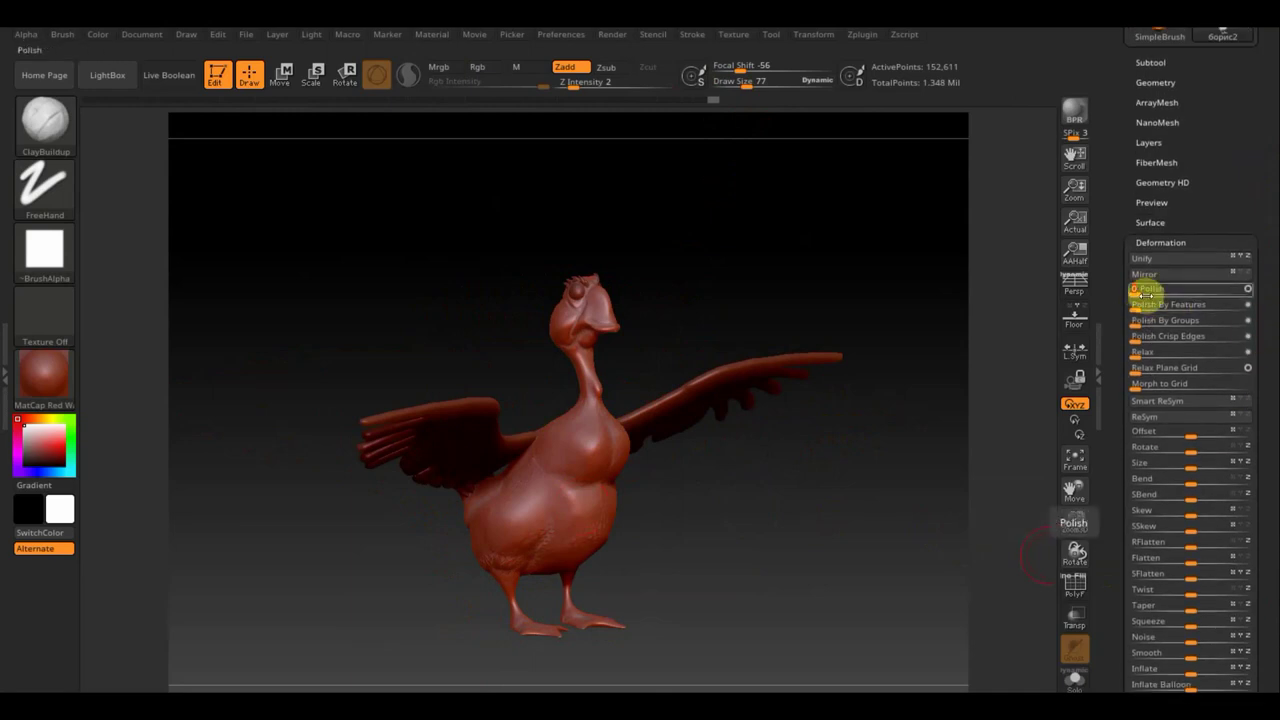
{"action": "mouse_move", "coordinate": [866, 531]}
{"action": "left_mouse_down"}
{"action": "mouse_move", "coordinate": [831, 537]}
{"action": "mouse_move", "coordinate": [863, 545]}
{"action": "left_mouse_up"}
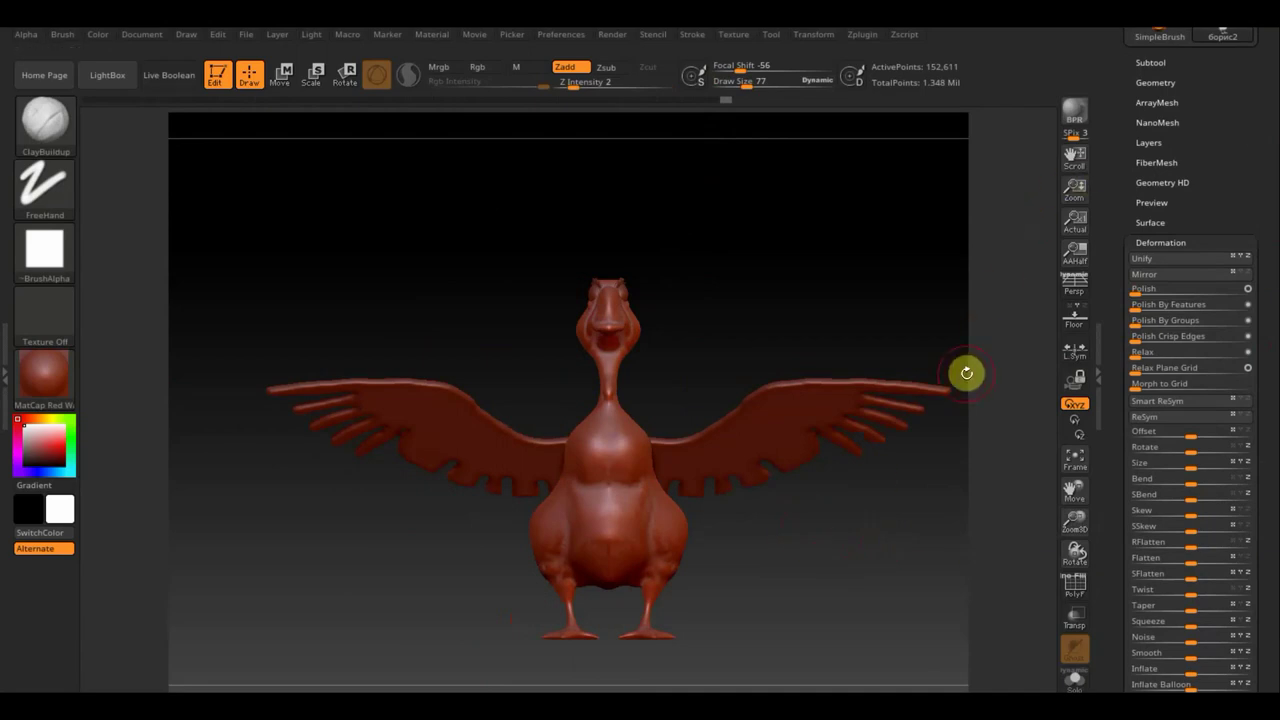
Select the Extract1 wings and build up the wing where it joins the body with a smaller brush
{"action": "left_click", "coordinate": [886, 437]}
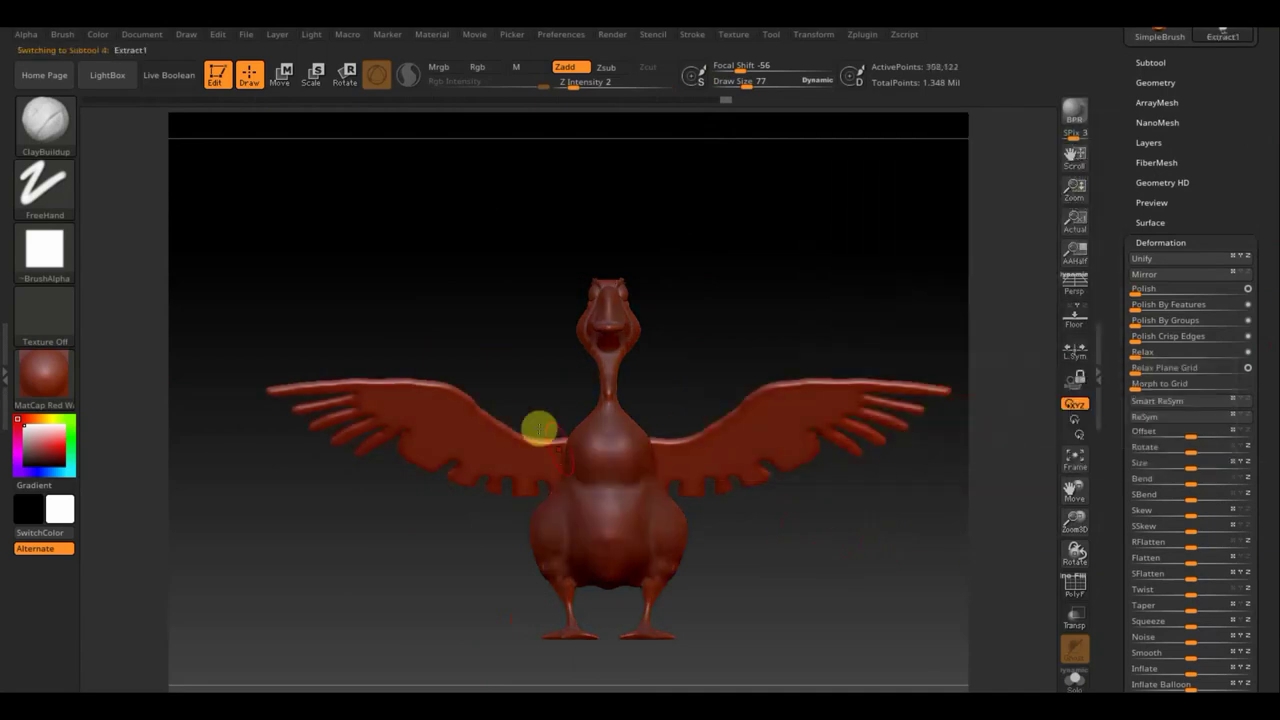
{"action": "key", "text": "shift"}
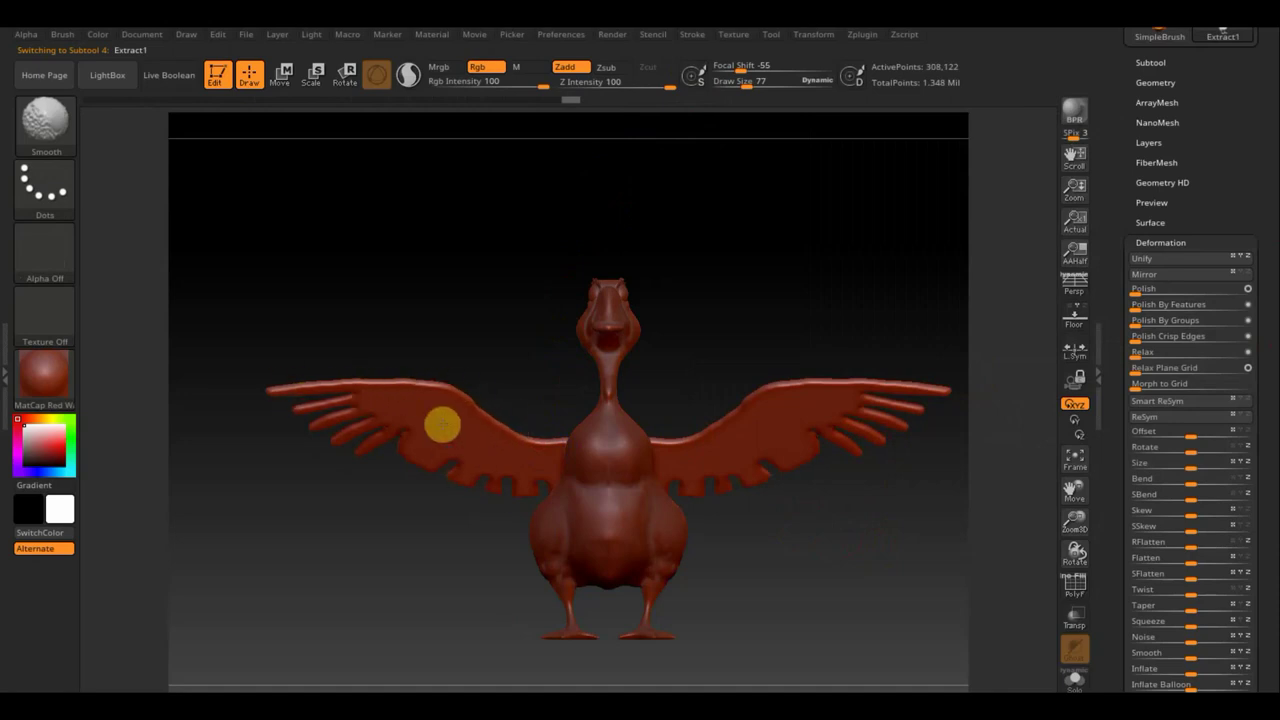
{"action": "mouse_move", "coordinate": [503, 329]}
{"action": "left_mouse_down"}
{"action": "mouse_move", "coordinate": [638, 559]}
{"action": "mouse_move", "coordinate": [719, 258]}
{"action": "left_mouse_up"}
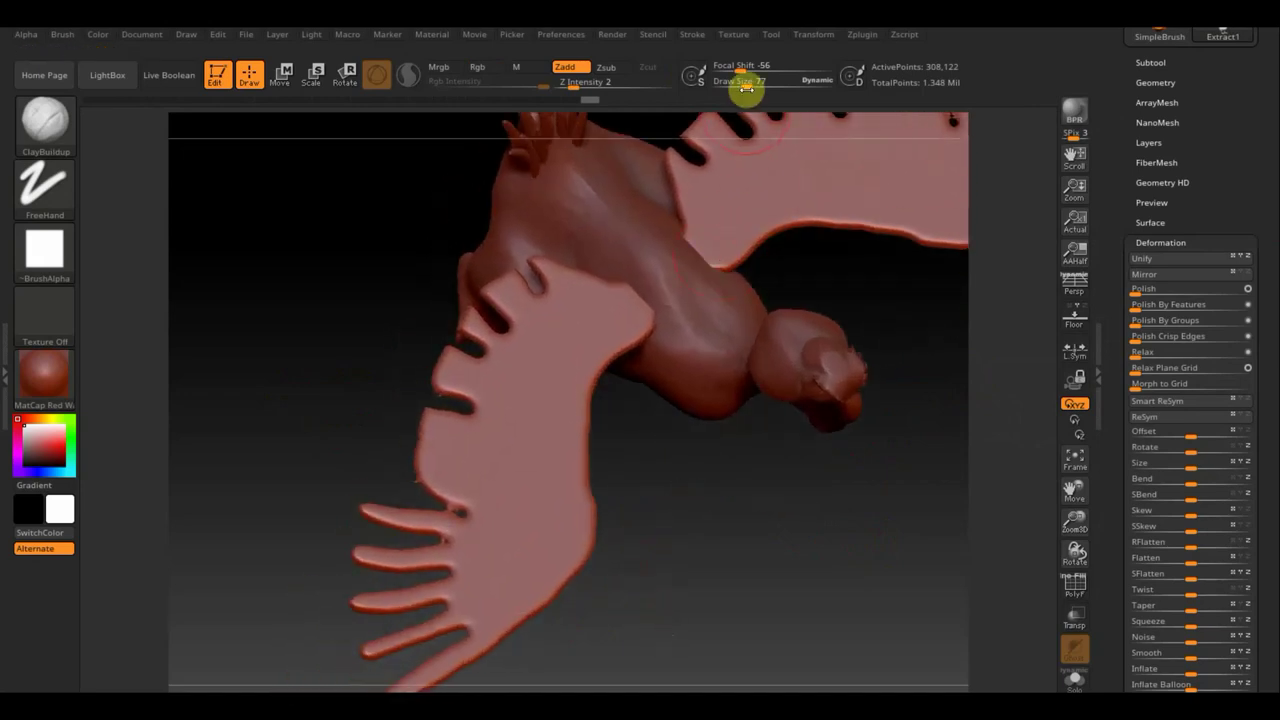
{"action": "left_click_drag", "start_coordinate": [743, 86], "coordinate": [742, 87]}
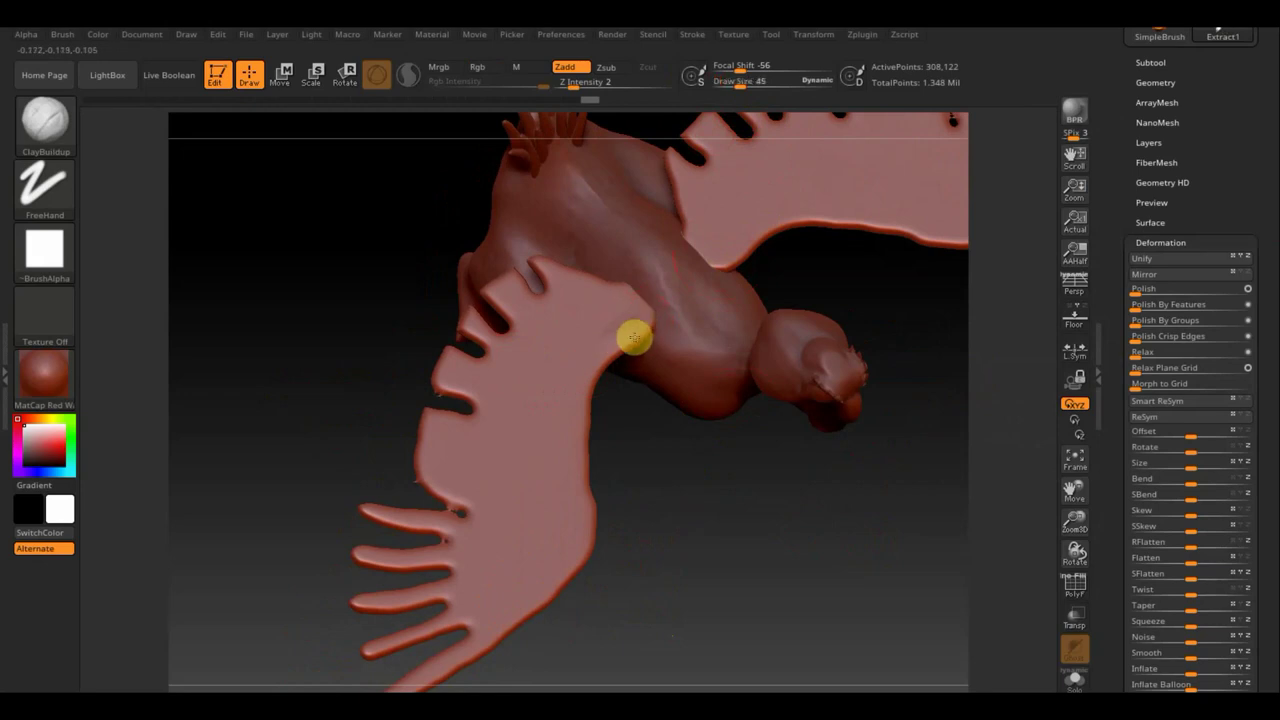
{"action": "mouse_move", "coordinate": [631, 314]}
{"action": "left_mouse_down"}
{"action": "mouse_move", "coordinate": [581, 385]}
{"action": "mouse_move", "coordinate": [571, 431]}
{"action": "mouse_move", "coordinate": [586, 537]}
{"action": "mouse_move", "coordinate": [504, 620]}
{"action": "mouse_move", "coordinate": [577, 503]}
{"action": "mouse_move", "coordinate": [511, 618]}
{"action": "mouse_move", "coordinate": [571, 386]}
{"action": "mouse_move", "coordinate": [577, 519]}
{"action": "mouse_move", "coordinate": [560, 571]}
{"action": "mouse_move", "coordinate": [574, 549]}
{"action": "mouse_move", "coordinate": [597, 346]}
{"action": "mouse_move", "coordinate": [631, 308]}
{"action": "mouse_move", "coordinate": [638, 325]}
{"action": "mouse_move", "coordinate": [623, 317]}
{"action": "mouse_move", "coordinate": [651, 311]}
{"action": "mouse_move", "coordinate": [586, 366]}
{"action": "mouse_move", "coordinate": [576, 400]}
{"action": "left_mouse_up"}
Smooth the wing's lower edge and underside crease, then overlay the reference sketch with Spotlight
{"action": "mouse_move", "coordinate": [611, 471]}
{"action": "left_mouse_down"}
{"action": "mouse_move", "coordinate": [569, 434]}
{"action": "mouse_move", "coordinate": [608, 409]}
{"action": "mouse_move", "coordinate": [603, 350]}
{"action": "mouse_move", "coordinate": [651, 380]}
{"action": "left_mouse_up"}
{"action": "key", "text": "shift"}
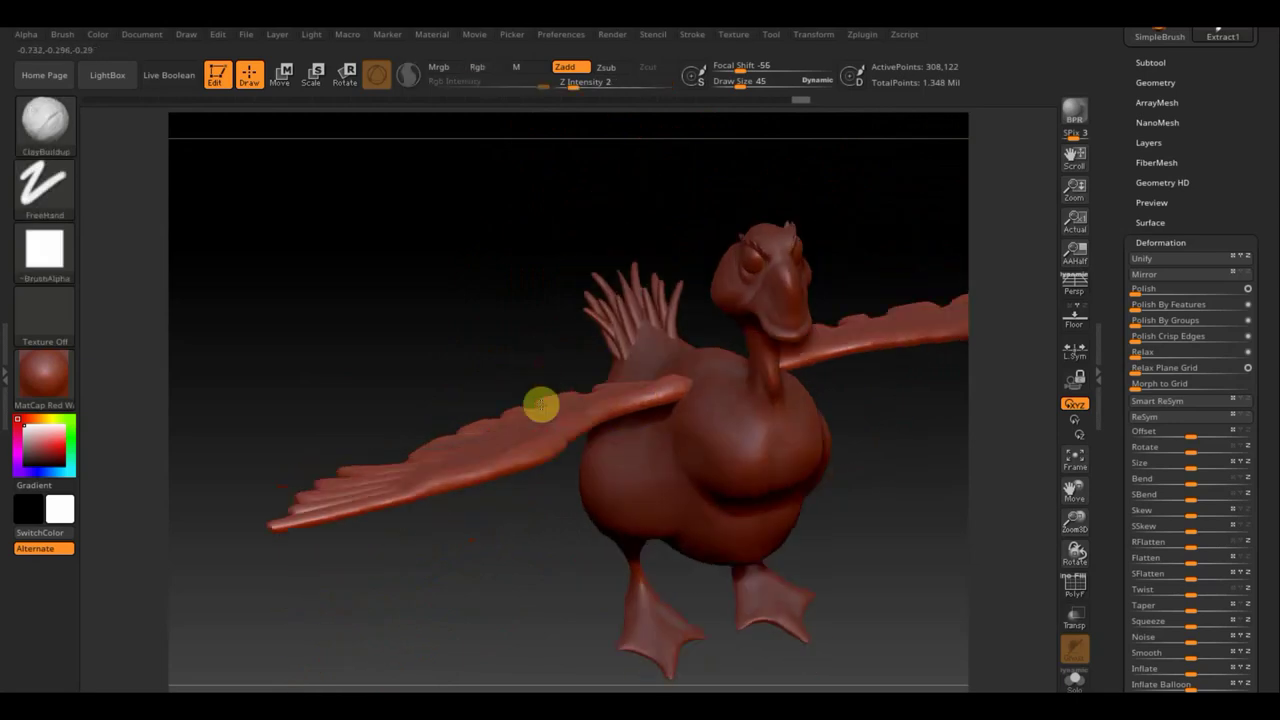
{"action": "left_click_drag", "start_coordinate": [543, 403], "coordinate": [577, 414]}
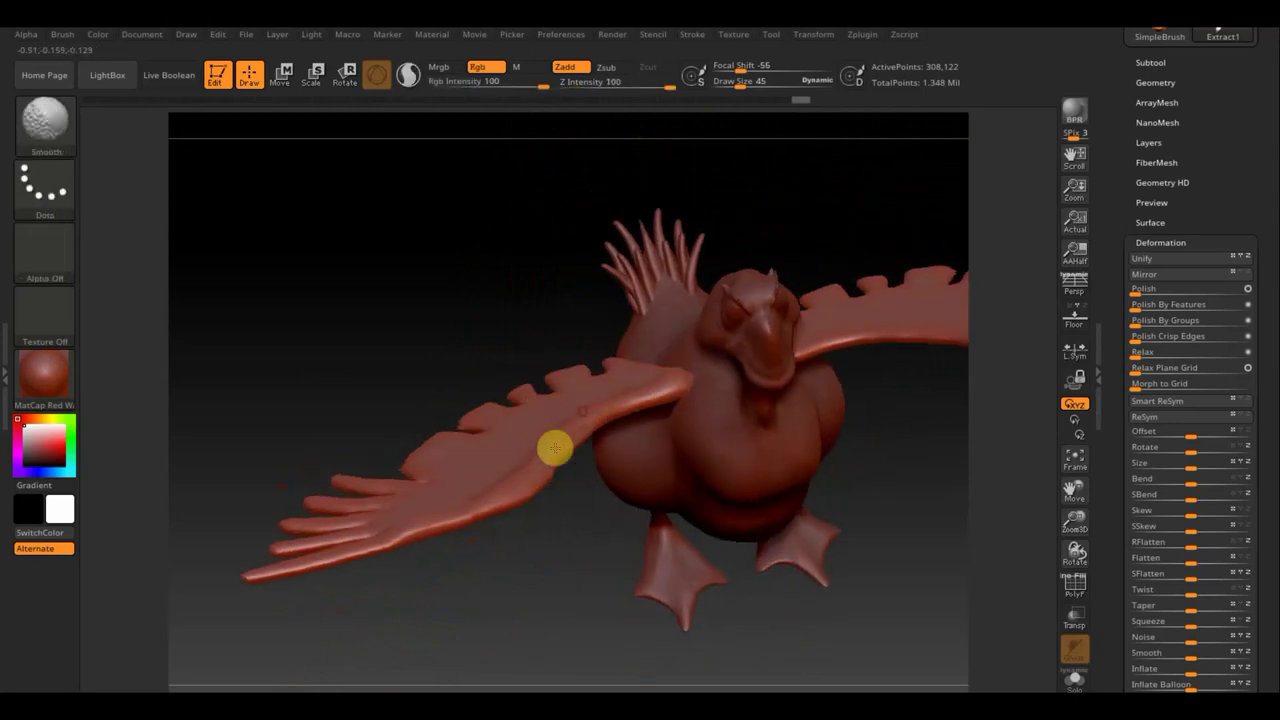
{"action": "mouse_move", "coordinate": [538, 483]}
{"action": "left_mouse_down", "text": "shift"}
{"action": "mouse_move", "coordinate": [546, 474]}
{"action": "mouse_move", "coordinate": [413, 537]}
{"action": "left_mouse_up", "text": "shift"}
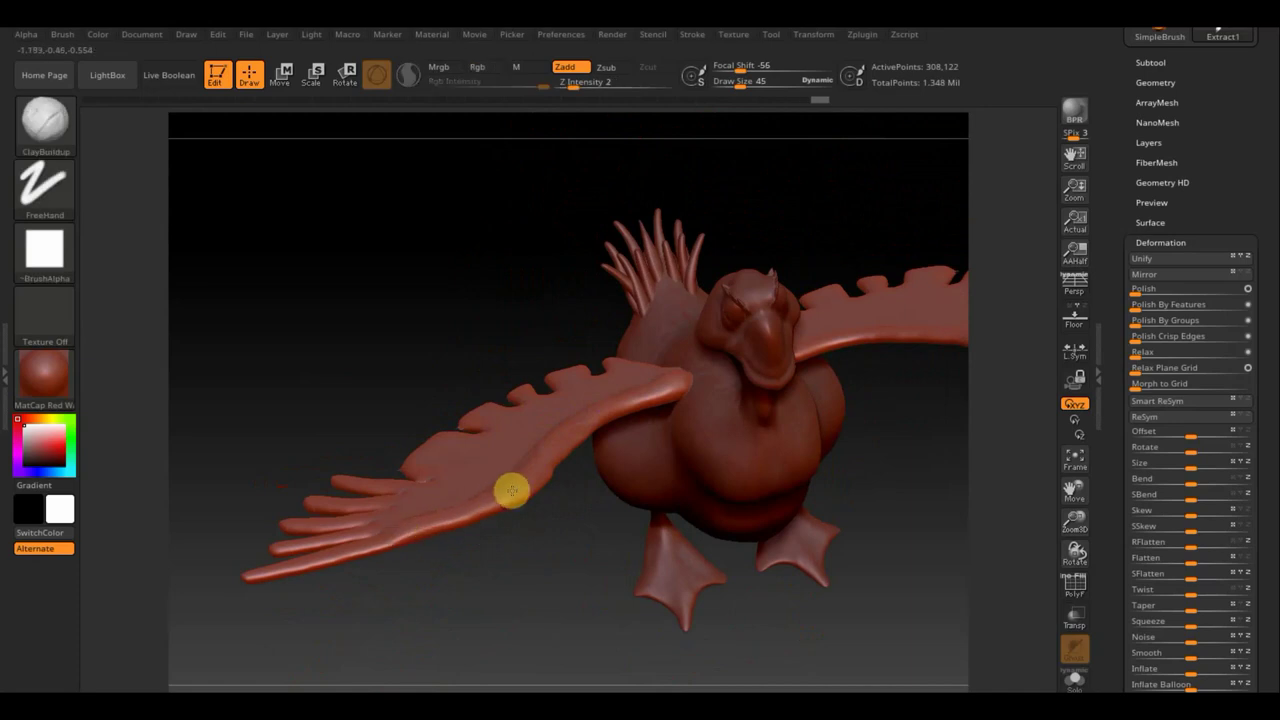
{"action": "mouse_move", "coordinate": [509, 489]}
{"action": "left_mouse_down"}
{"action": "mouse_move", "coordinate": [291, 554]}
{"action": "mouse_move", "coordinate": [331, 537]}
{"action": "left_mouse_up"}
{"action": "left_click_drag", "start_coordinate": [351, 397], "coordinate": [394, 494]}
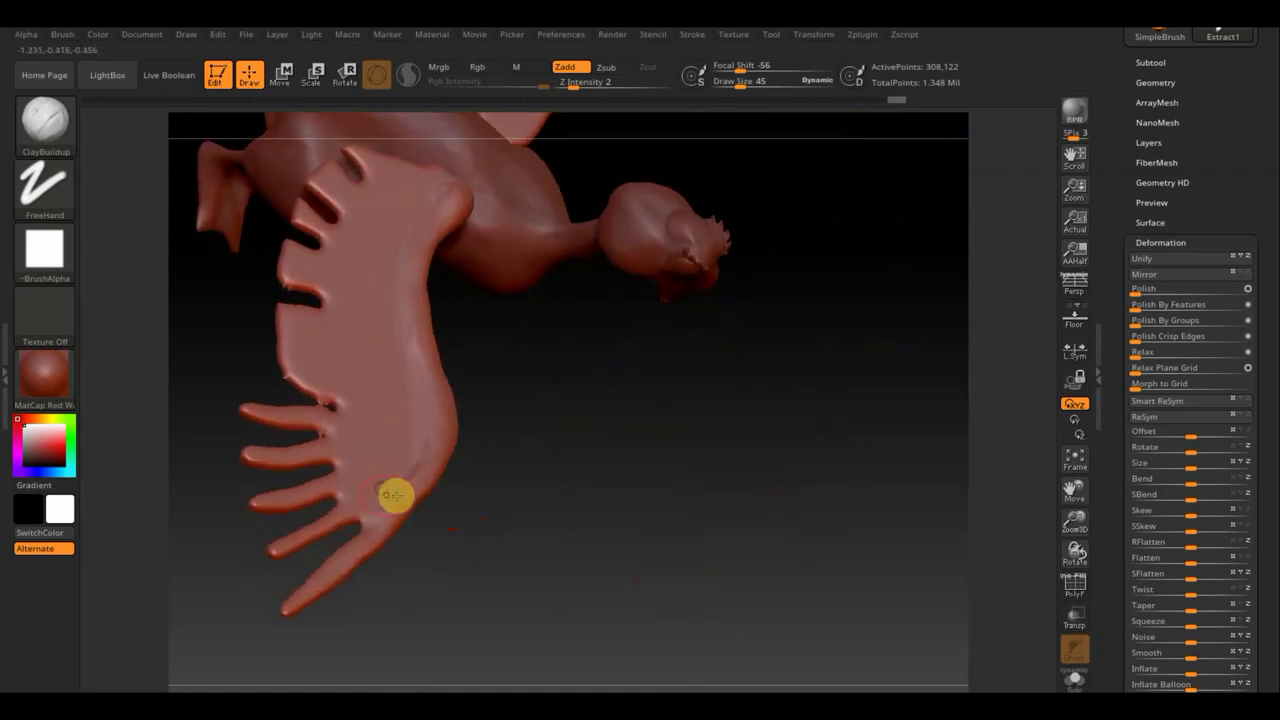
{"action": "mouse_move", "coordinate": [403, 383]}
{"action": "left_mouse_down", "text": "shift"}
{"action": "mouse_move", "coordinate": [428, 420]}
{"action": "mouse_move", "coordinate": [414, 228]}
{"action": "mouse_move", "coordinate": [449, 174]}
{"action": "mouse_move", "coordinate": [411, 260]}
{"action": "mouse_move", "coordinate": [391, 251]}
{"action": "mouse_move", "coordinate": [425, 419]}
{"action": "mouse_move", "coordinate": [394, 497]}
{"action": "left_mouse_up", "text": "shift"}
{"action": "mouse_move", "coordinate": [526, 500]}
{"action": "left_mouse_down", "text": "shift"}
{"action": "mouse_move", "coordinate": [506, 526]}
{"action": "mouse_move", "coordinate": [535, 524]}
{"action": "mouse_move", "coordinate": [506, 543]}
{"action": "left_mouse_up", "text": "shift"}
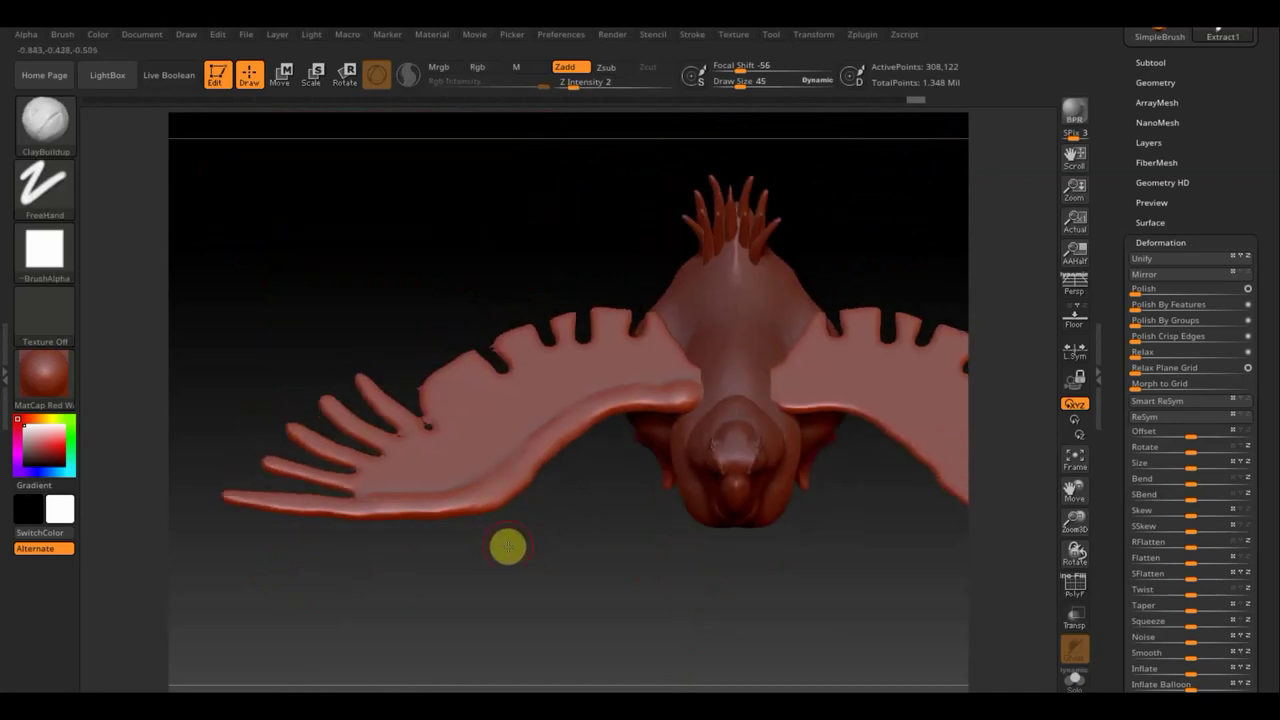
{"action": "key", "text": "shift+z"}
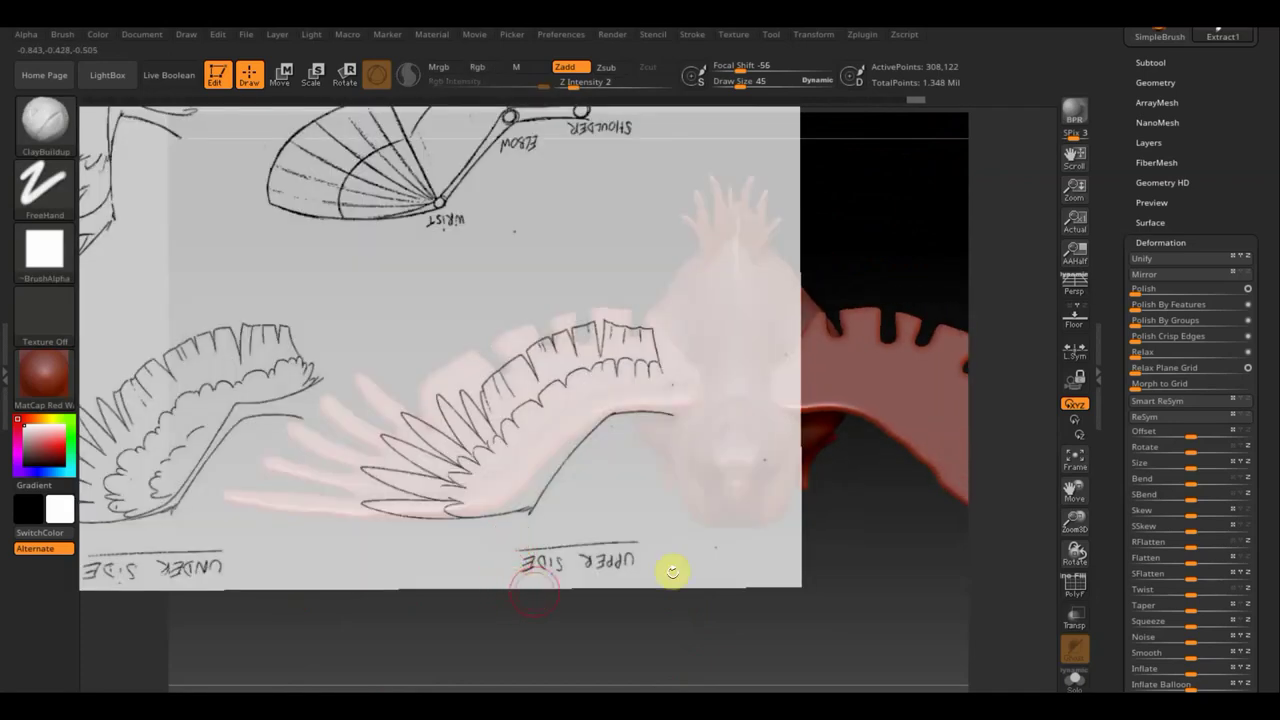
Nudge the view until the left wing sits beneath the sketch's upper-side wing drawing
{"action": "mouse_move", "coordinate": [840, 623]}
{"action": "left_mouse_down"}
{"action": "mouse_move", "coordinate": [831, 611]}
{"action": "mouse_move", "coordinate": [851, 623]}
{"action": "mouse_move", "coordinate": [828, 592]}
{"action": "mouse_move", "coordinate": [857, 614]}
{"action": "mouse_move", "coordinate": [883, 590]}
{"action": "left_mouse_up"}
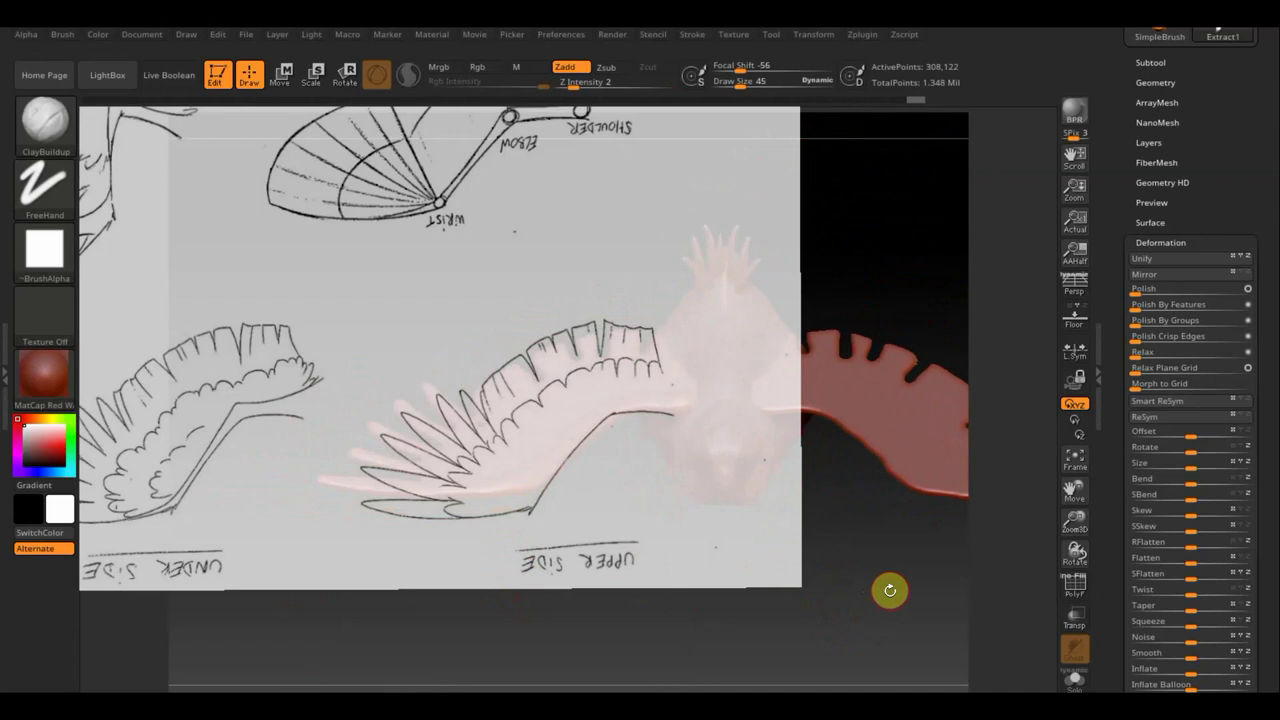
{"action": "mouse_move", "coordinate": [911, 594]}
{"action": "left_mouse_down"}
{"action": "mouse_move", "coordinate": [923, 677]}
{"action": "mouse_move", "coordinate": [906, 634]}
{"action": "mouse_move", "coordinate": [932, 606]}
{"action": "mouse_move", "coordinate": [931, 583]}
{"action": "mouse_move", "coordinate": [938, 617]}
{"action": "mouse_move", "coordinate": [929, 591]}
{"action": "mouse_move", "coordinate": [894, 586]}
{"action": "mouse_move", "coordinate": [900, 597]}
{"action": "left_mouse_up"}
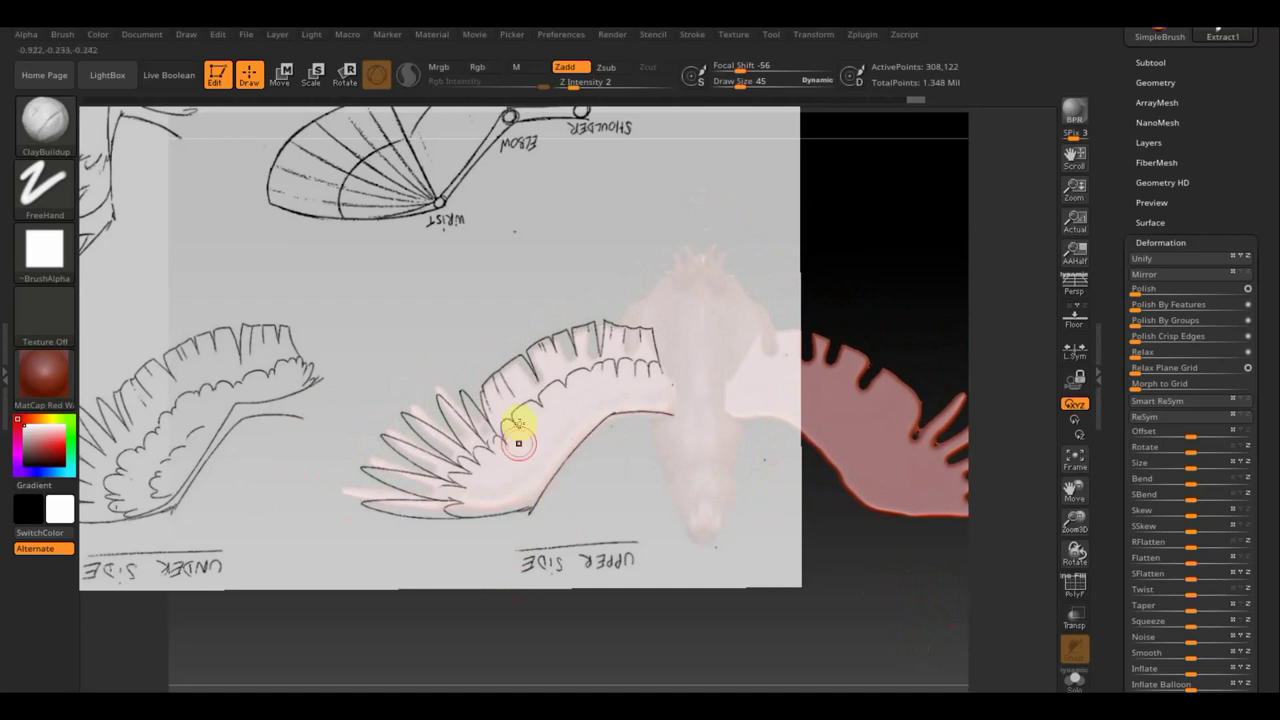
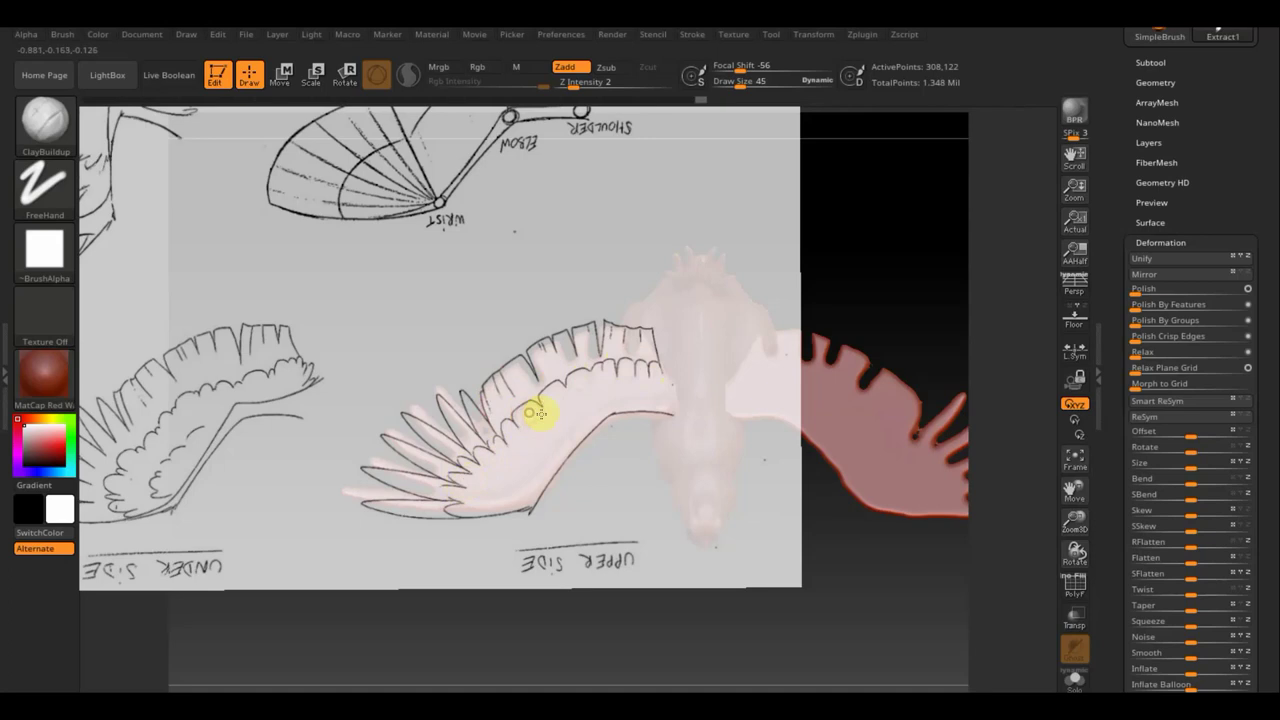
Hide the wing reference sketch, zoom in, and carve ClayBuildup feather ridges along the left wing's underside
{"action": "key", "text": "shift+z"}
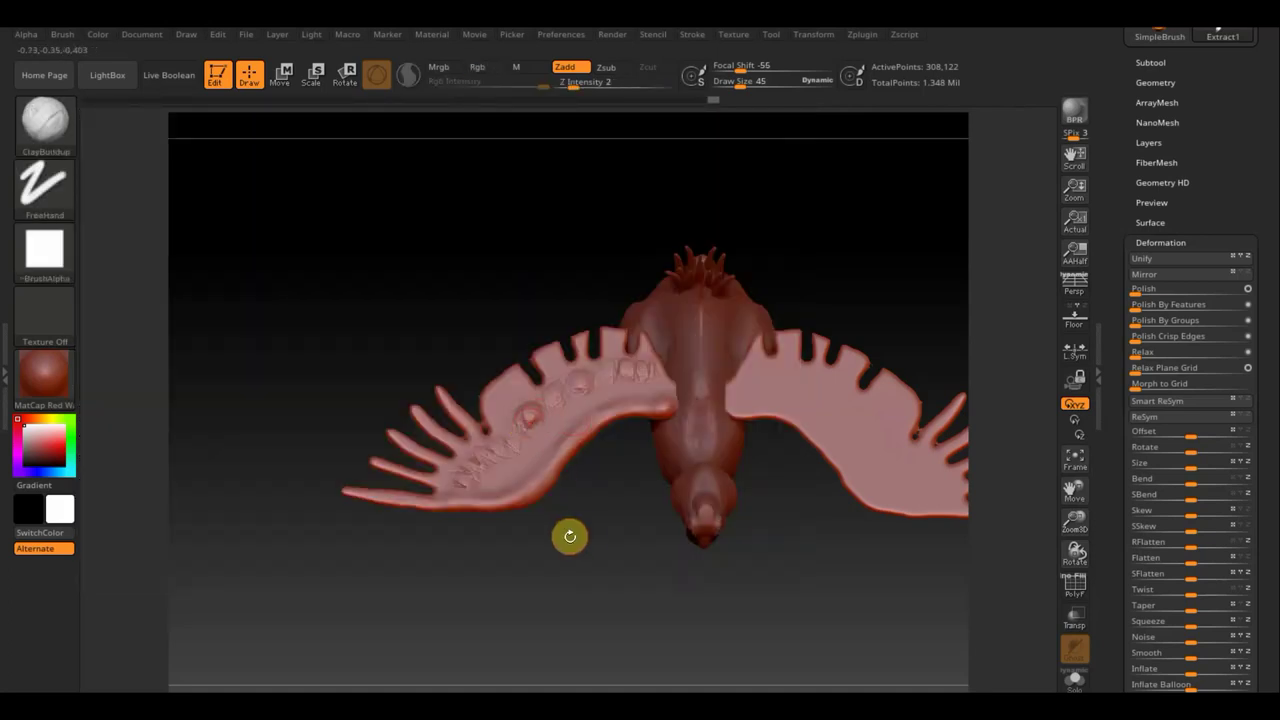
{"action": "mouse_move", "coordinate": [582, 533]}
{"action": "left_mouse_down", "text": "alt"}
{"action": "mouse_move", "coordinate": [609, 600]}
{"action": "mouse_move", "coordinate": [531, 418]}
{"action": "mouse_move", "coordinate": [514, 466]}
{"action": "mouse_move", "coordinate": [486, 440]}
{"action": "mouse_move", "coordinate": [486, 463]}
{"action": "mouse_move", "coordinate": [443, 483]}
{"action": "mouse_move", "coordinate": [447, 521]}
{"action": "mouse_move", "coordinate": [395, 555]}
{"action": "left_mouse_up", "text": "alt"}
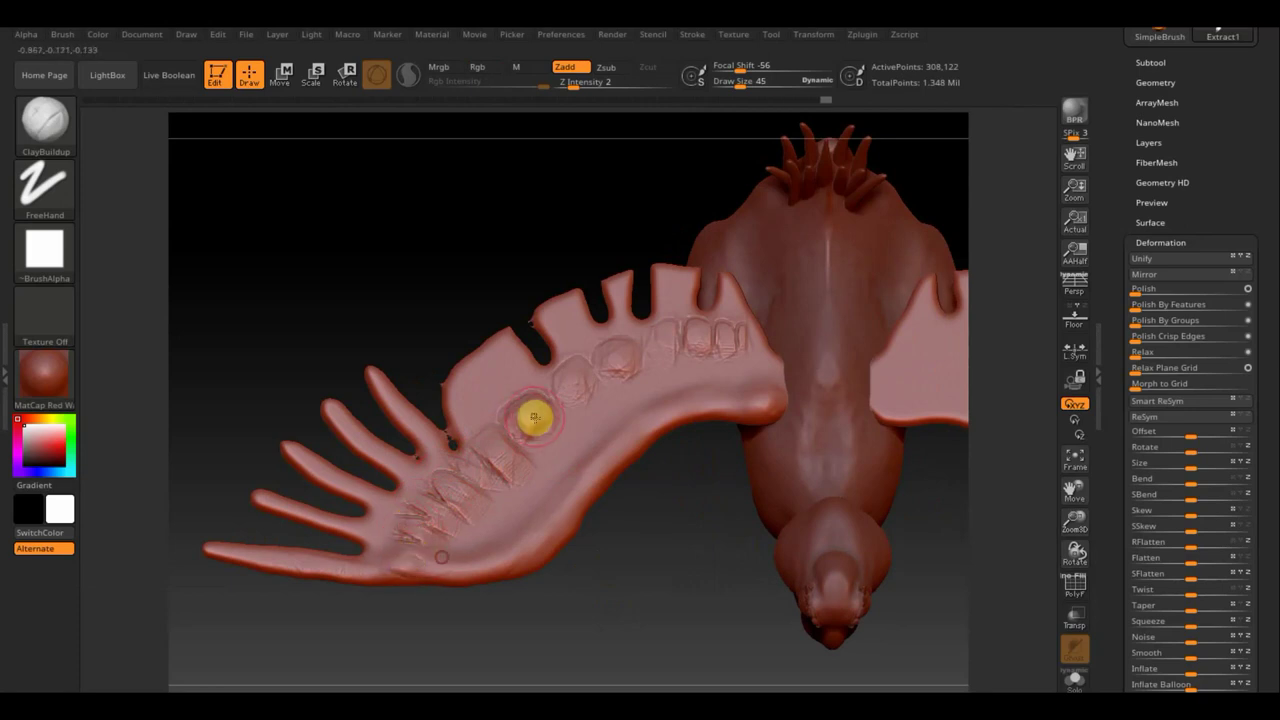
{"action": "left_click_drag", "start_coordinate": [538, 429], "coordinate": [666, 333]}
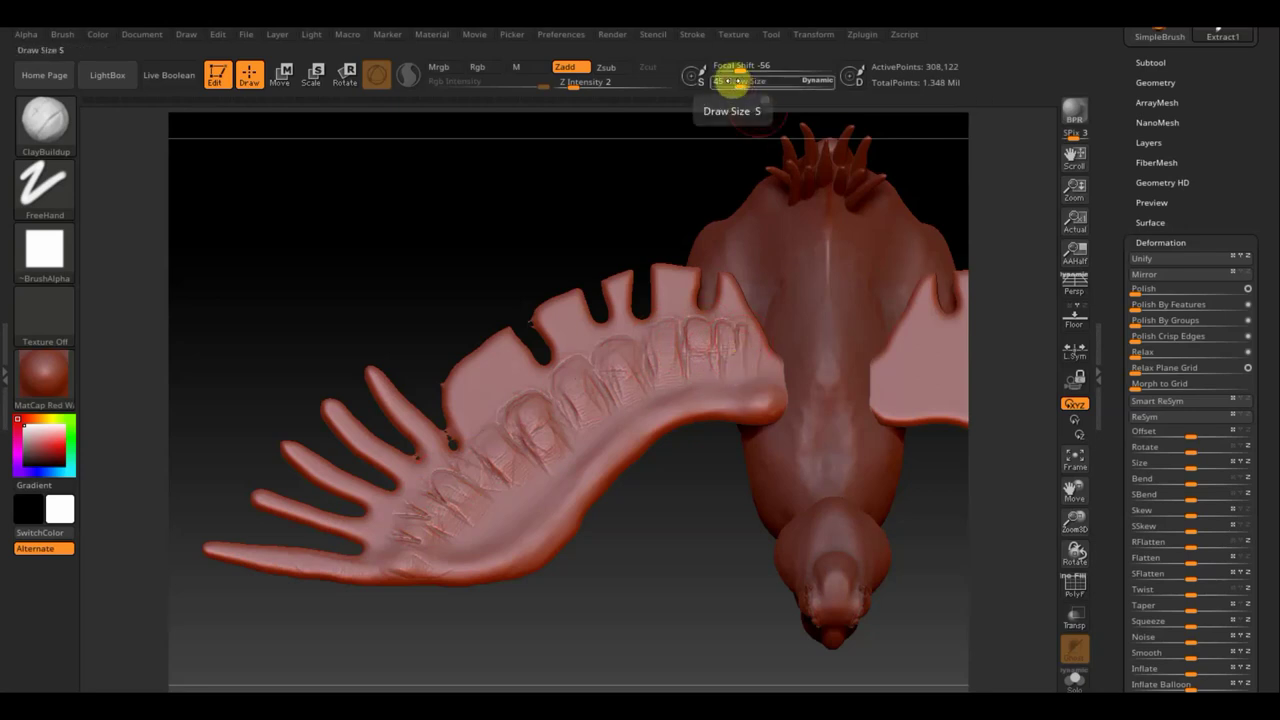
Smooth the wing's feather ridges at Draw Size 119, then build up clay along its upper edge
{"action": "left_click_drag", "start_coordinate": [740, 82], "coordinate": [757, 89]}
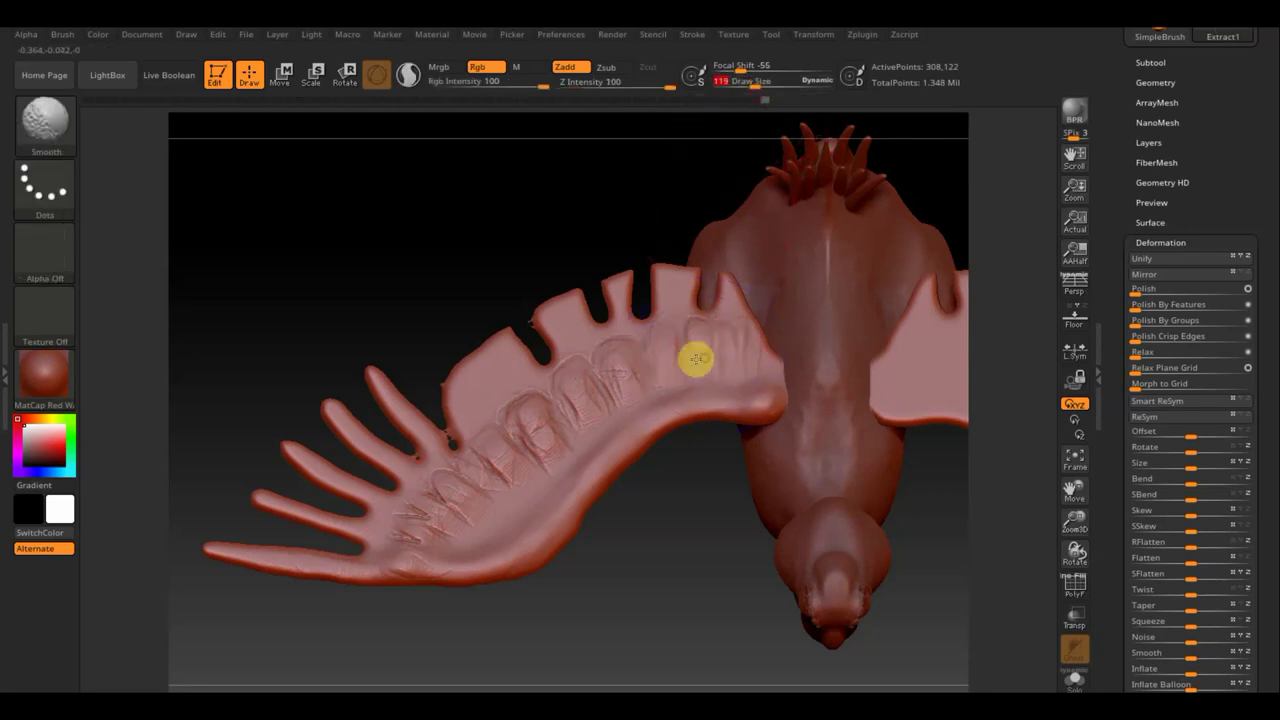
{"action": "mouse_move", "coordinate": [694, 357]}
{"action": "left_mouse_down", "text": "shift"}
{"action": "mouse_move", "coordinate": [585, 388]}
{"action": "mouse_move", "coordinate": [428, 570]}
{"action": "left_mouse_up", "text": "shift"}
{"action": "mouse_move", "coordinate": [583, 600]}
{"action": "left_mouse_down"}
{"action": "mouse_move", "coordinate": [603, 474]}
{"action": "mouse_move", "coordinate": [623, 506]}
{"action": "mouse_move", "coordinate": [673, 487]}
{"action": "mouse_move", "coordinate": [651, 471]}
{"action": "mouse_move", "coordinate": [634, 514]}
{"action": "mouse_move", "coordinate": [646, 543]}
{"action": "mouse_move", "coordinate": [600, 500]}
{"action": "left_mouse_up"}
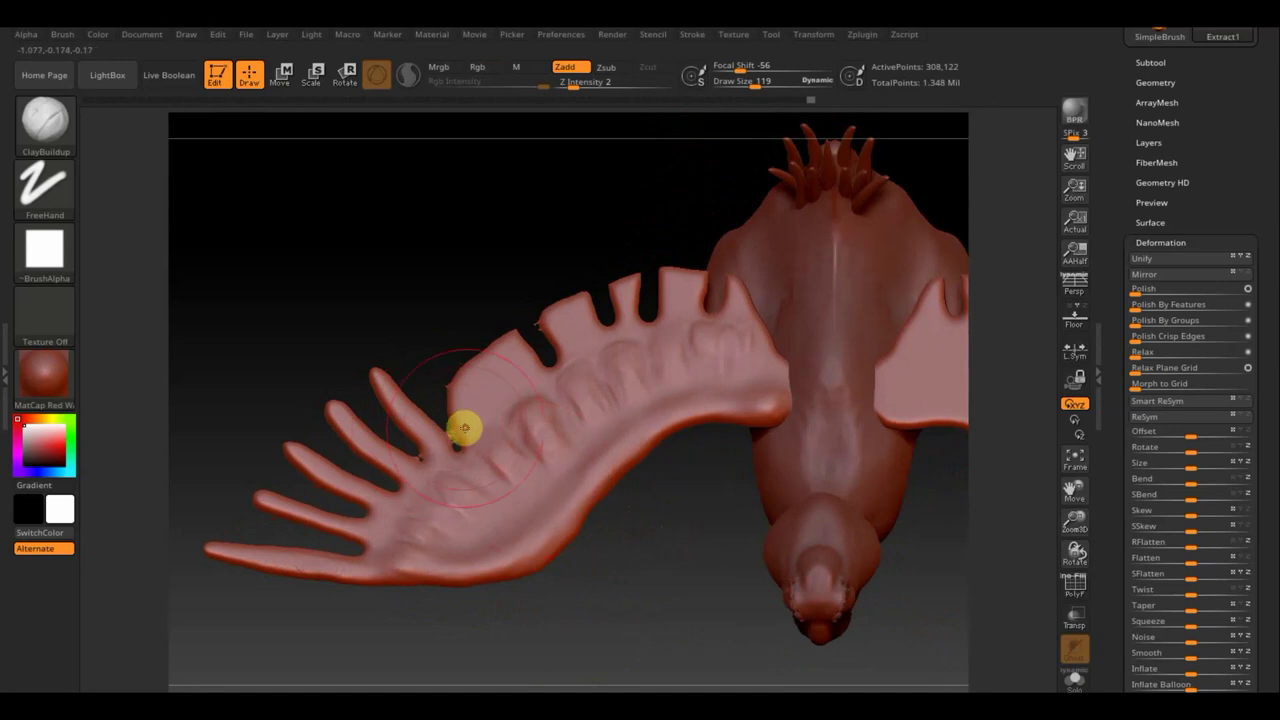
{"action": "mouse_move", "coordinate": [449, 430]}
{"action": "left_mouse_down"}
{"action": "mouse_move", "coordinate": [491, 357]}
{"action": "mouse_move", "coordinate": [534, 317]}
{"action": "left_mouse_up"}
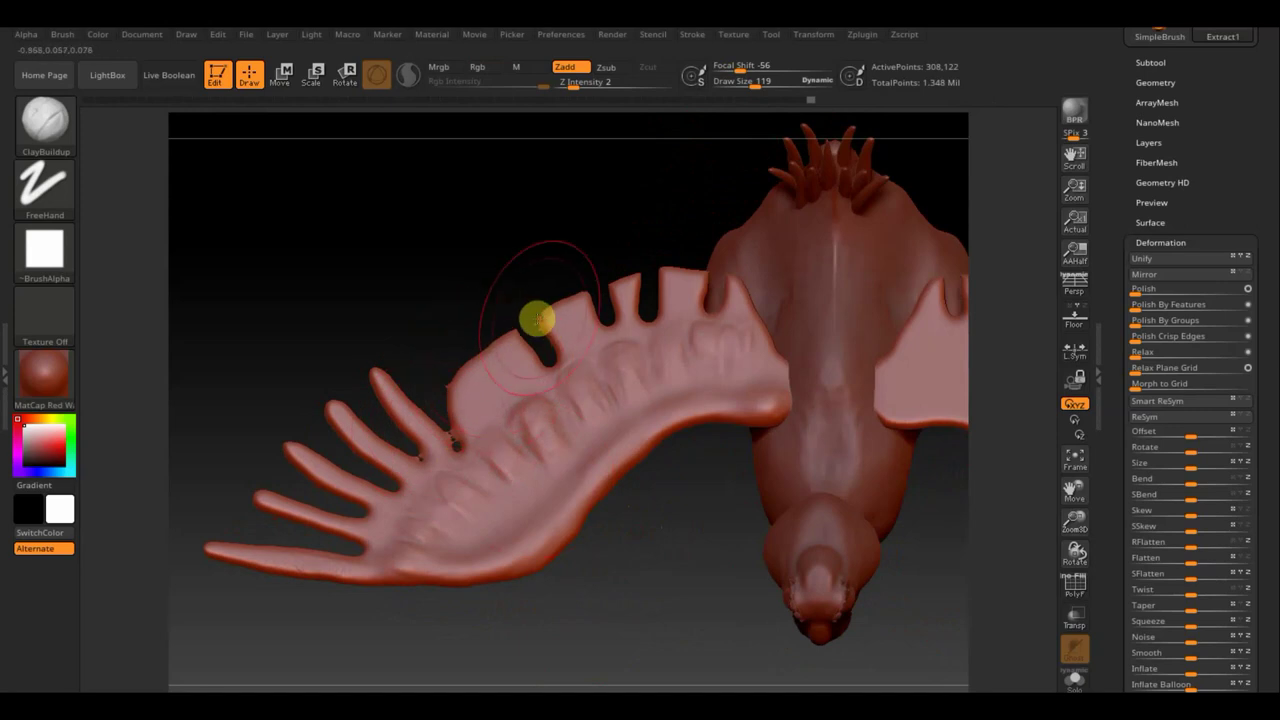
{"action": "mouse_move", "coordinate": [643, 598]}
{"action": "left_mouse_down"}
{"action": "mouse_move", "coordinate": [649, 349]}
{"action": "mouse_move", "coordinate": [640, 377]}
{"action": "left_mouse_up"}
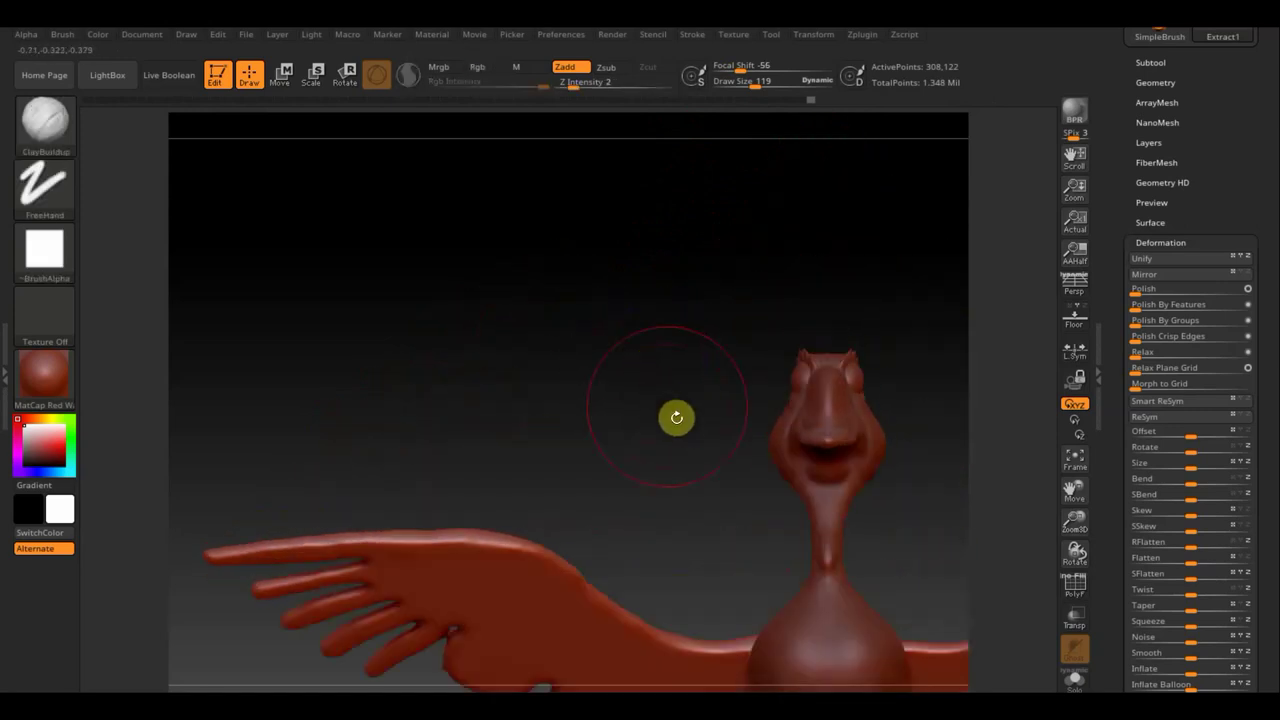
{"action": "left_click_drag", "start_coordinate": [670, 423], "coordinate": [540, 271]}
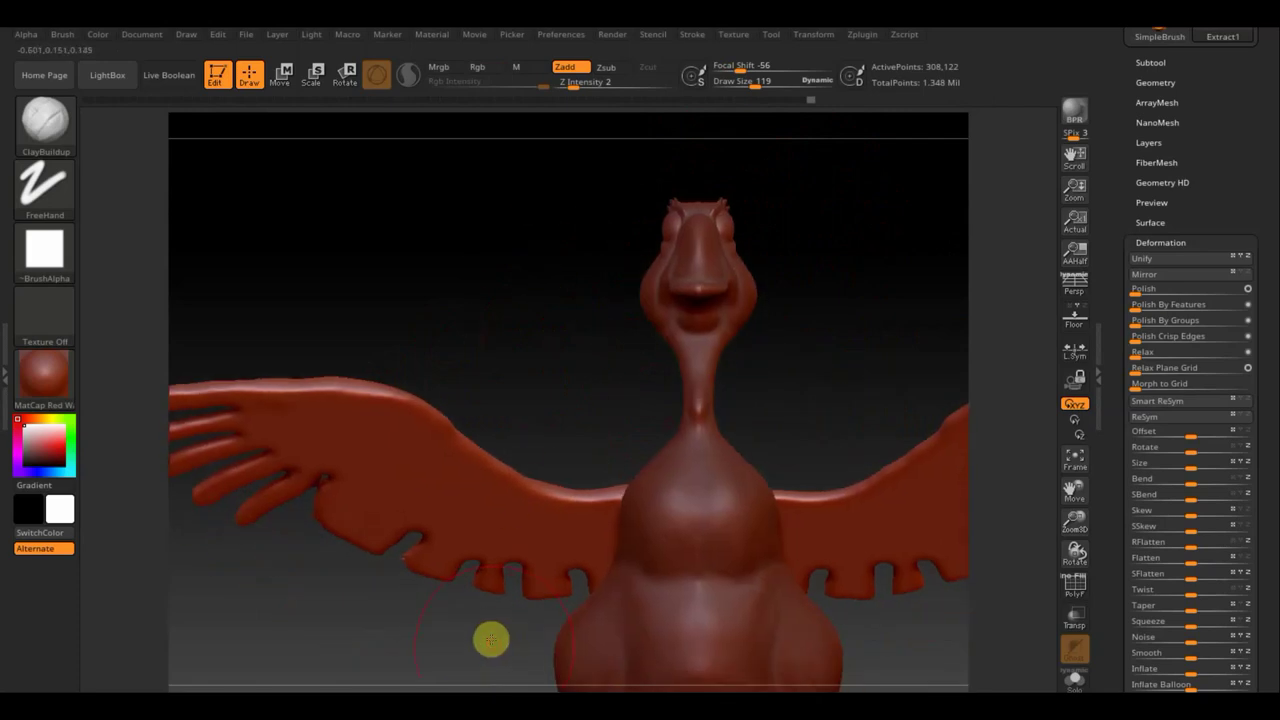
{"action": "mouse_move", "coordinate": [491, 640]}
{"action": "left_mouse_down", "text": "alt"}
{"action": "mouse_move", "coordinate": [491, 517]}
{"action": "mouse_move", "coordinate": [657, 614]}
{"action": "mouse_move", "coordinate": [734, 609]}
{"action": "left_mouse_up", "text": "alt"}
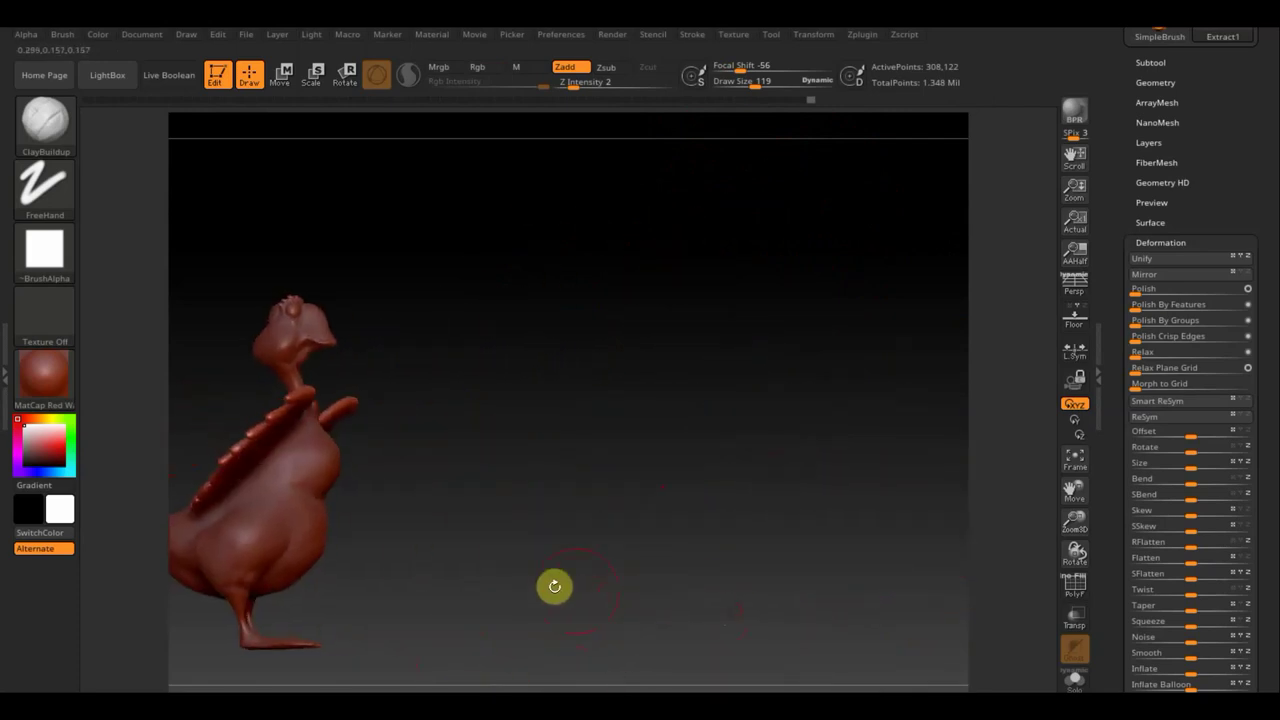
{"action": "left_click_drag", "start_coordinate": [554, 586], "coordinate": [866, 566]}
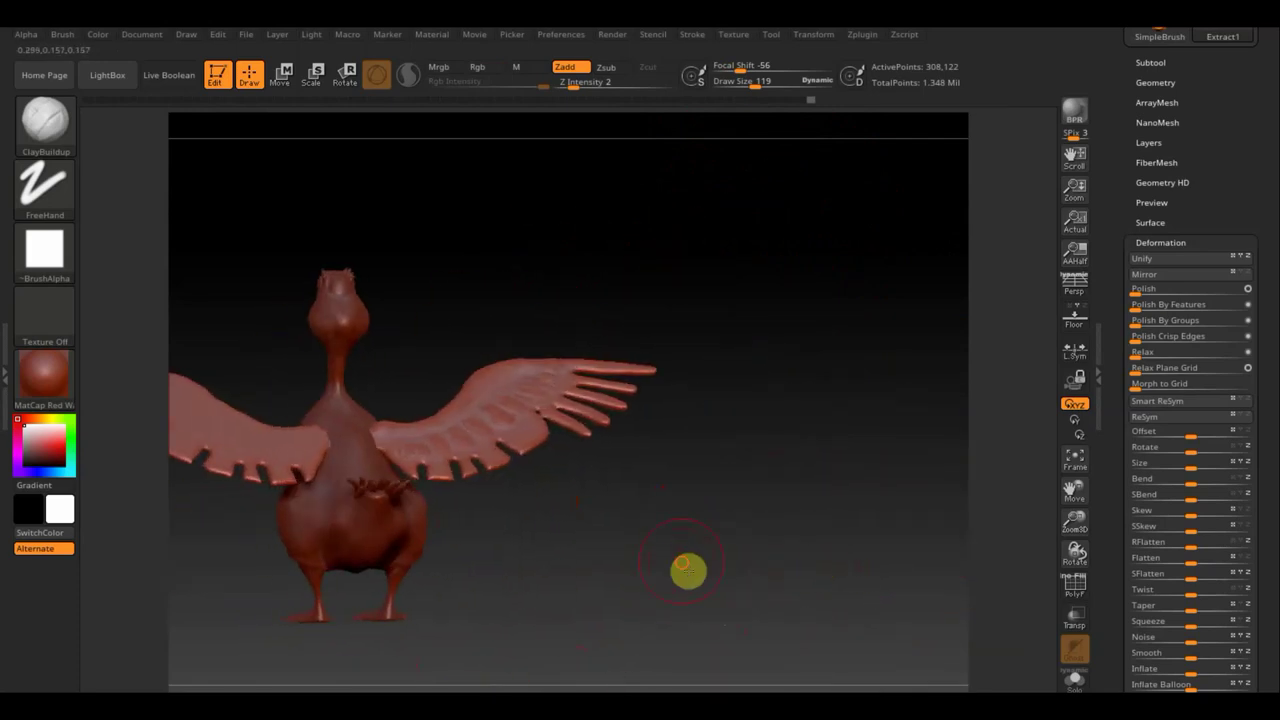
{"action": "left_click_drag", "start_coordinate": [688, 571], "coordinate": [900, 557]}
{"action": "scroll", "coordinate": [1234, 171], "scroll_direction": "up", "scroll_amount": 5}
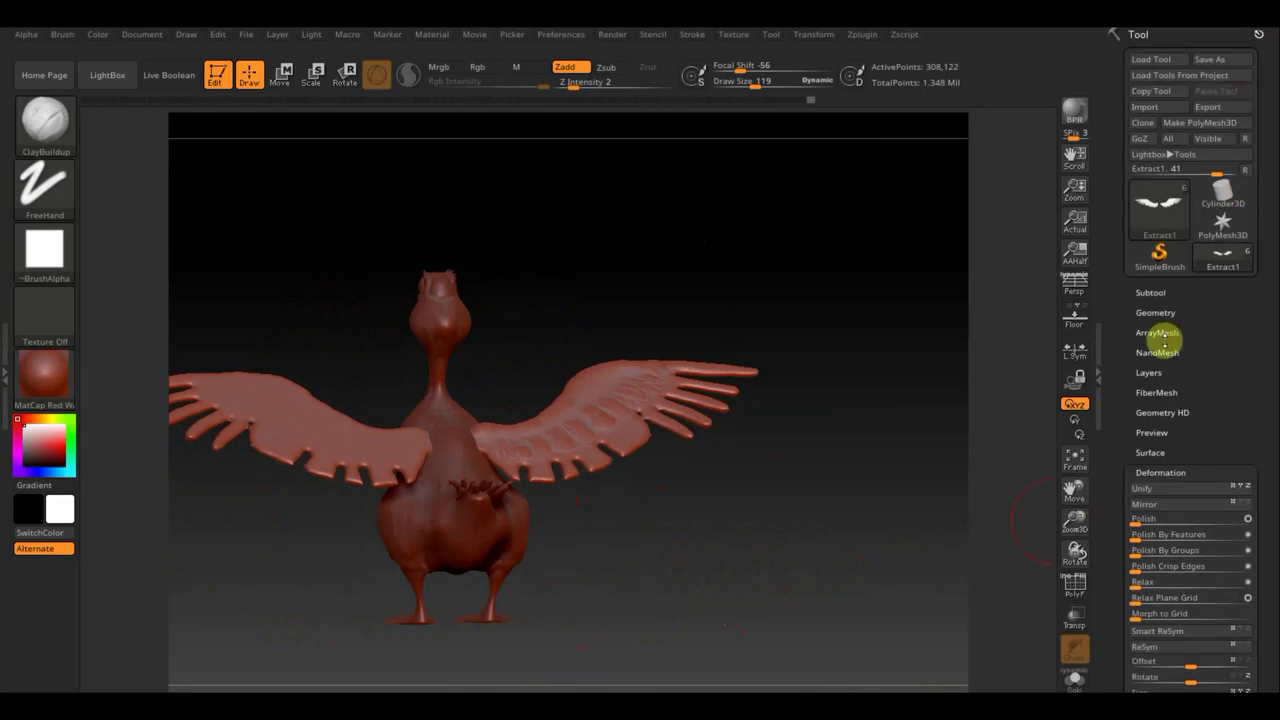
Apply Mirror And Weld from Geometry > Modify Topology to copy the wing detail across
{"action": "left_click", "coordinate": [1157, 312]}
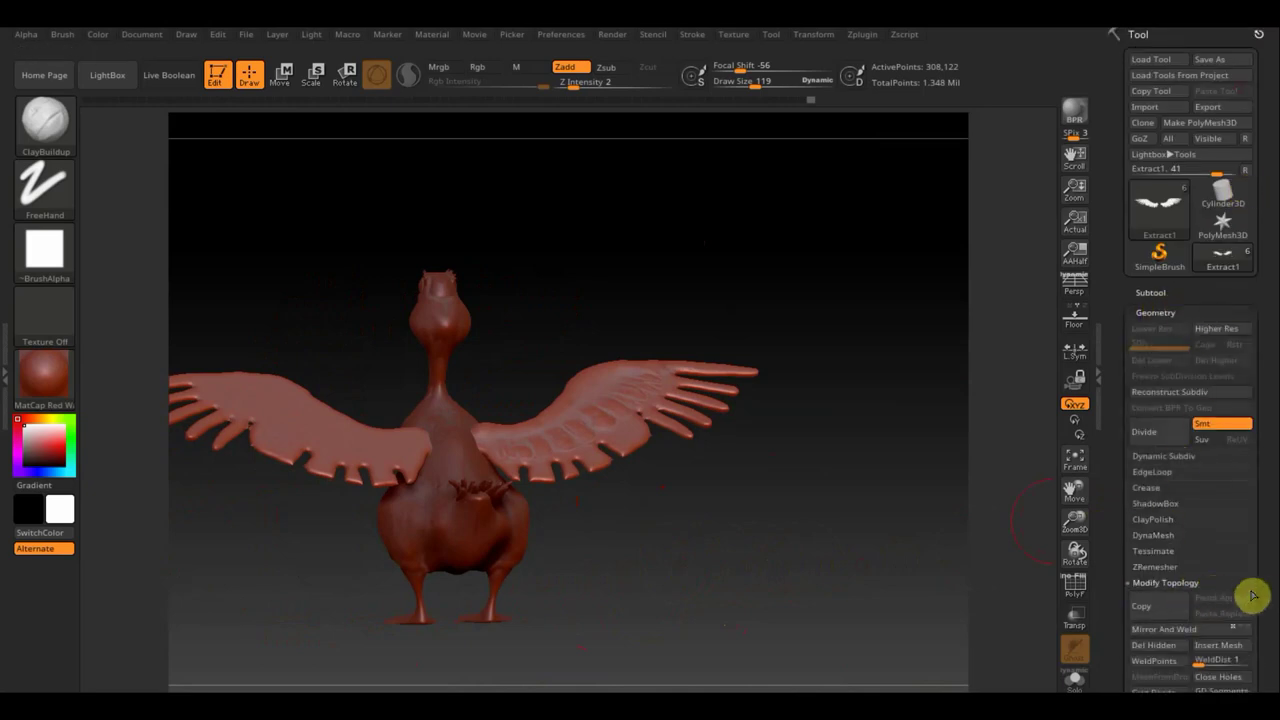
{"action": "left_click_drag", "start_coordinate": [1273, 593], "coordinate": [1268, 486]}
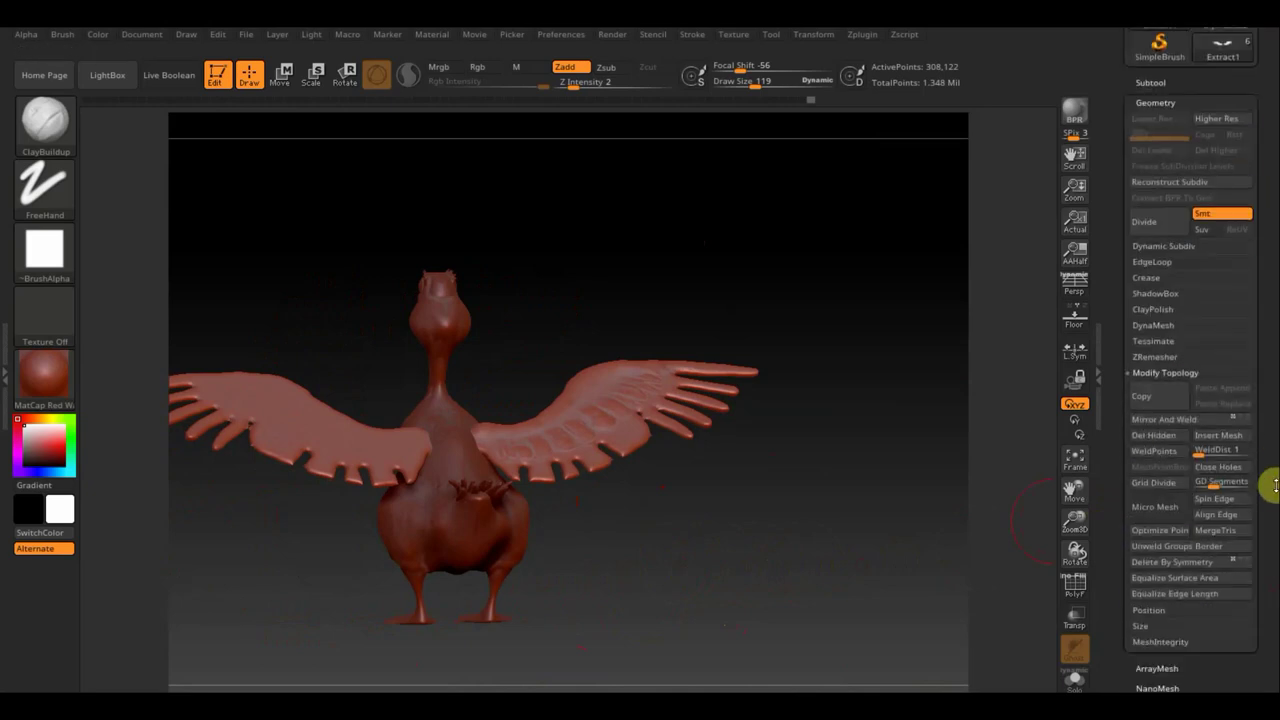
{"action": "left_click", "coordinate": [1160, 418]}
{"action": "mouse_move", "coordinate": [880, 508]}
{"action": "left_mouse_down"}
{"action": "mouse_move", "coordinate": [700, 517]}
{"action": "mouse_move", "coordinate": [576, 554]}
{"action": "mouse_move", "coordinate": [466, 560]}
{"action": "mouse_move", "coordinate": [596, 522]}
{"action": "left_mouse_up"}
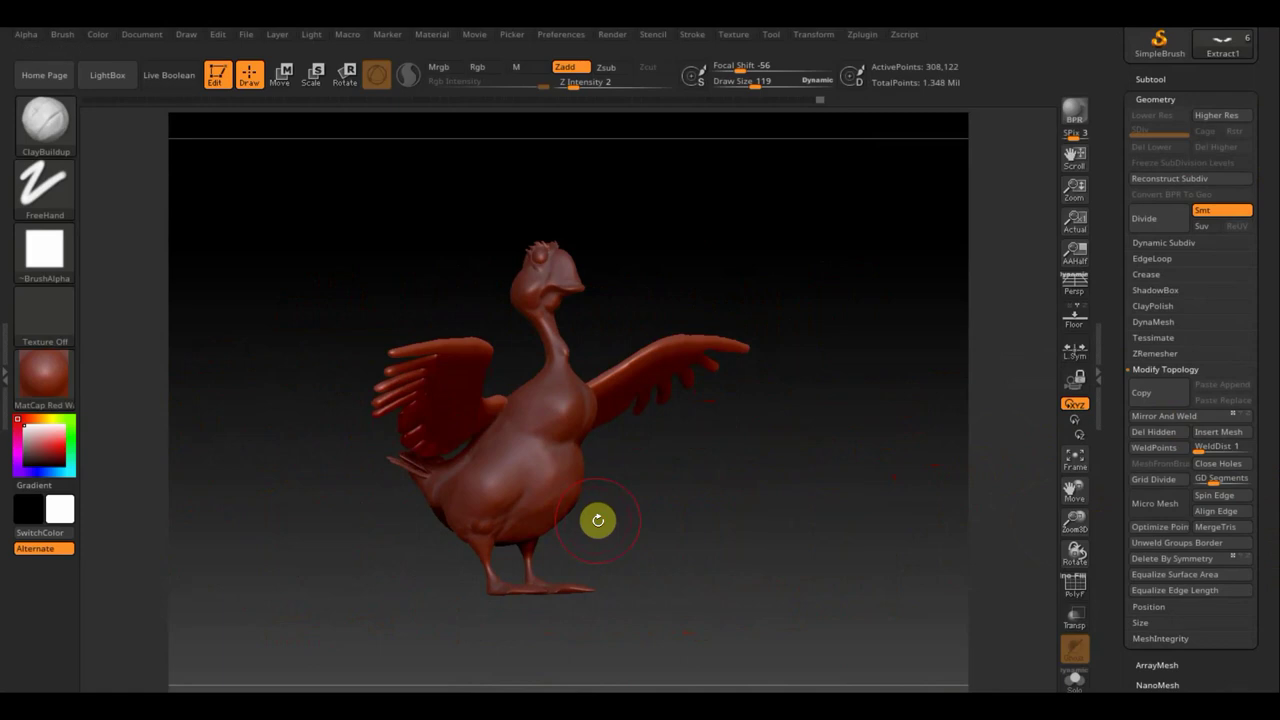
Expand the ZRemesher options and inspect the bird from front, side and rear three-quarter views
{"action": "mouse_move", "coordinate": [673, 502]}
{"action": "left_mouse_down"}
{"action": "mouse_move", "coordinate": [677, 517]}
{"action": "mouse_move", "coordinate": [654, 503]}
{"action": "left_mouse_up"}
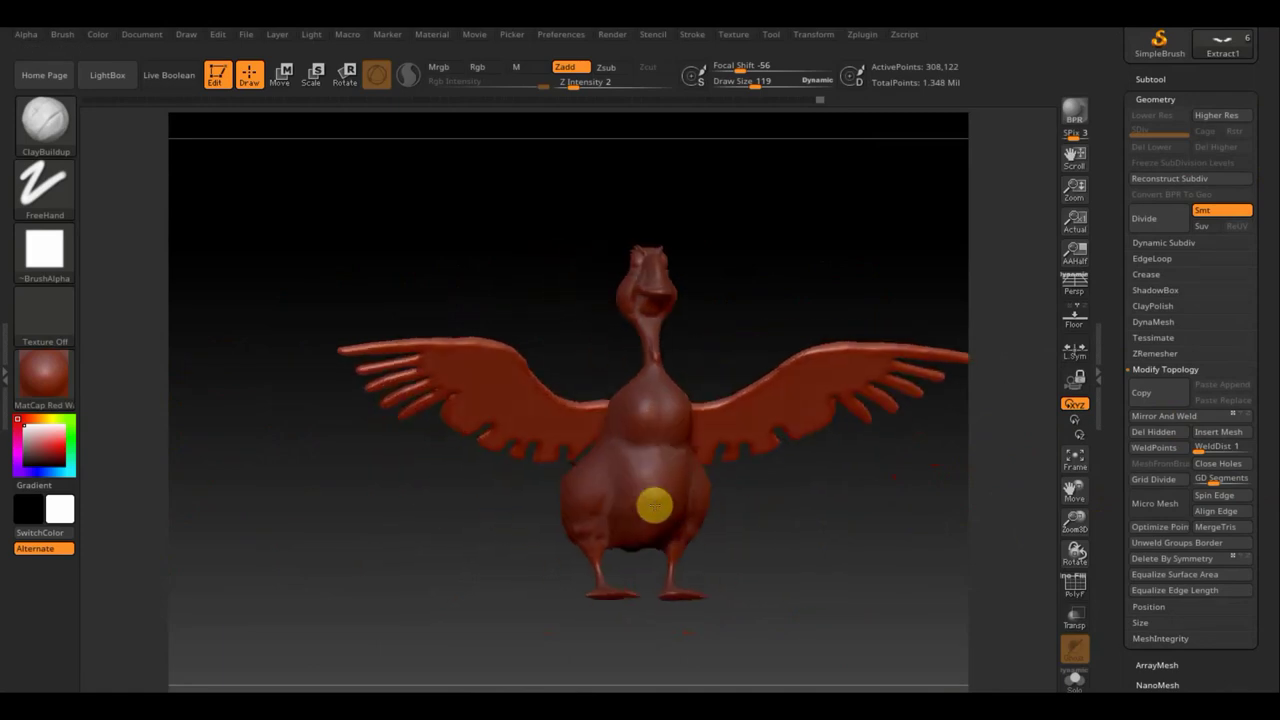
{"action": "mouse_move", "coordinate": [788, 553]}
{"action": "left_mouse_down"}
{"action": "mouse_move", "coordinate": [783, 562]}
{"action": "mouse_move", "coordinate": [841, 547]}
{"action": "left_mouse_up"}
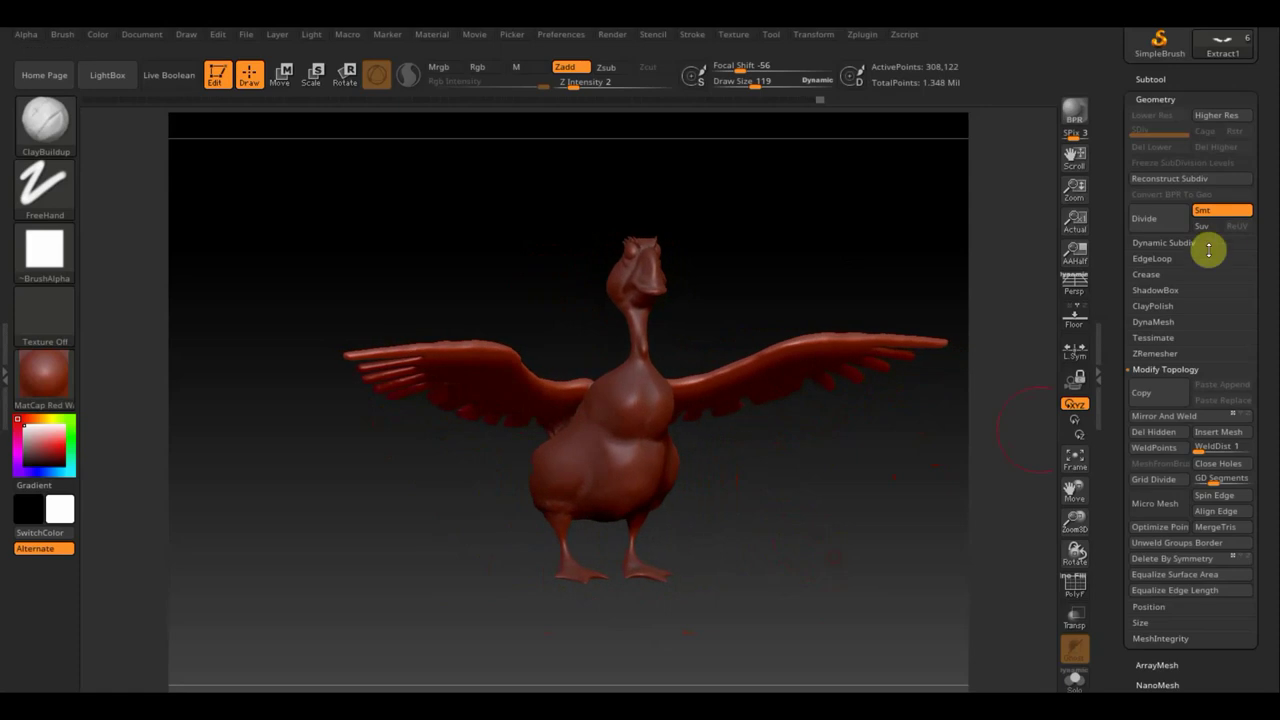
{"action": "left_click", "coordinate": [1155, 353]}
{"action": "left_click_drag", "start_coordinate": [929, 506], "coordinate": [769, 580]}
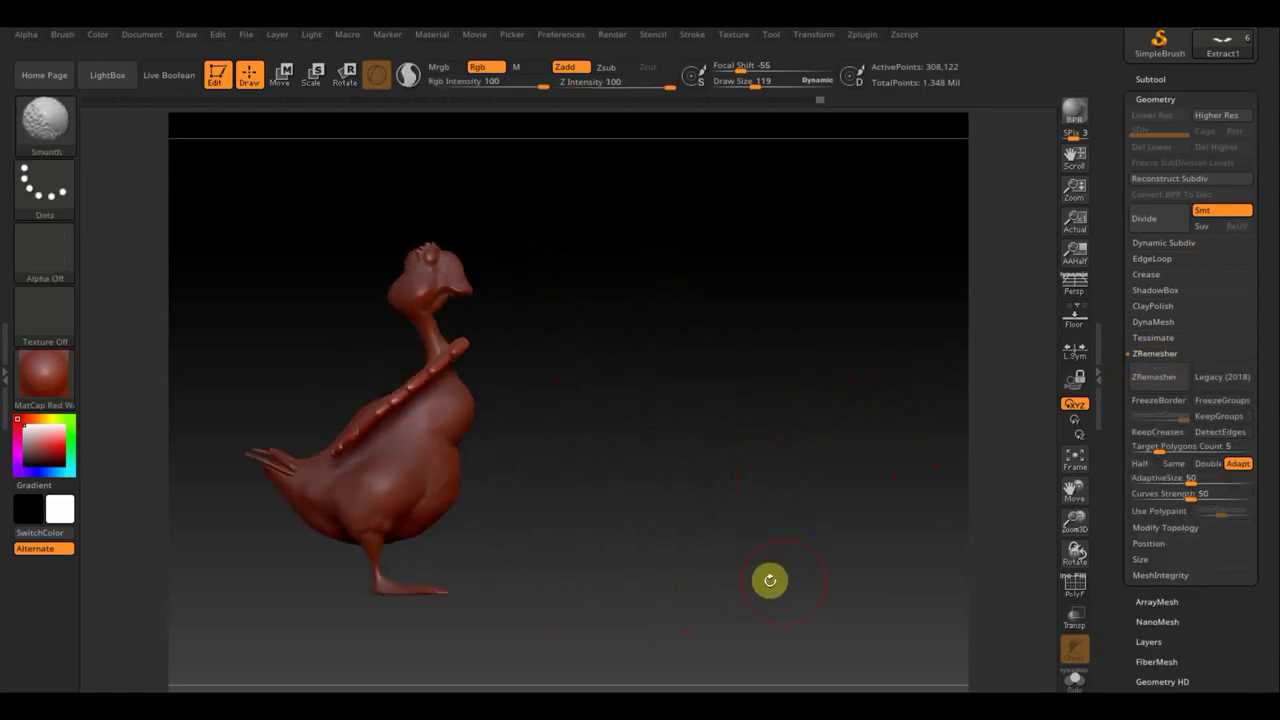
{"action": "left_click_drag", "start_coordinate": [686, 569], "coordinate": [807, 565]}
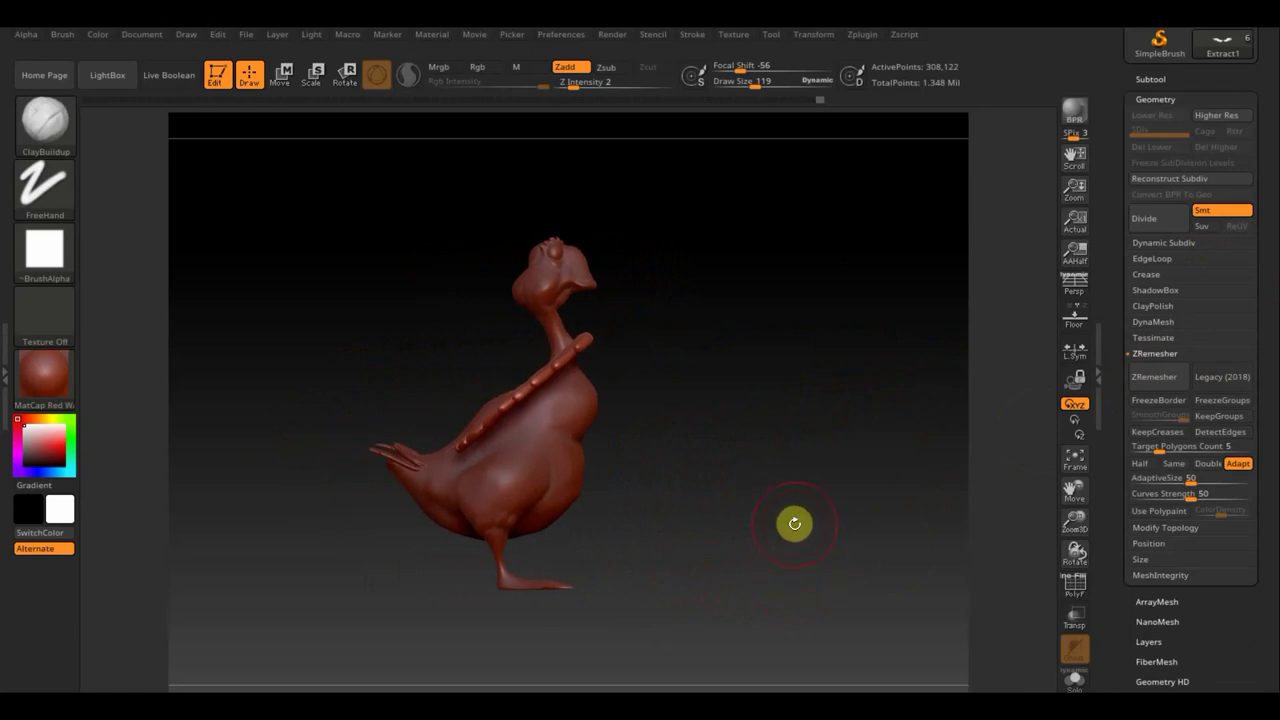
{"action": "mouse_move", "coordinate": [817, 514]}
{"action": "left_mouse_down"}
{"action": "mouse_move", "coordinate": [746, 529]}
{"action": "mouse_move", "coordinate": [763, 523]}
{"action": "mouse_move", "coordinate": [711, 514]}
{"action": "mouse_move", "coordinate": [751, 517]}
{"action": "left_mouse_up"}
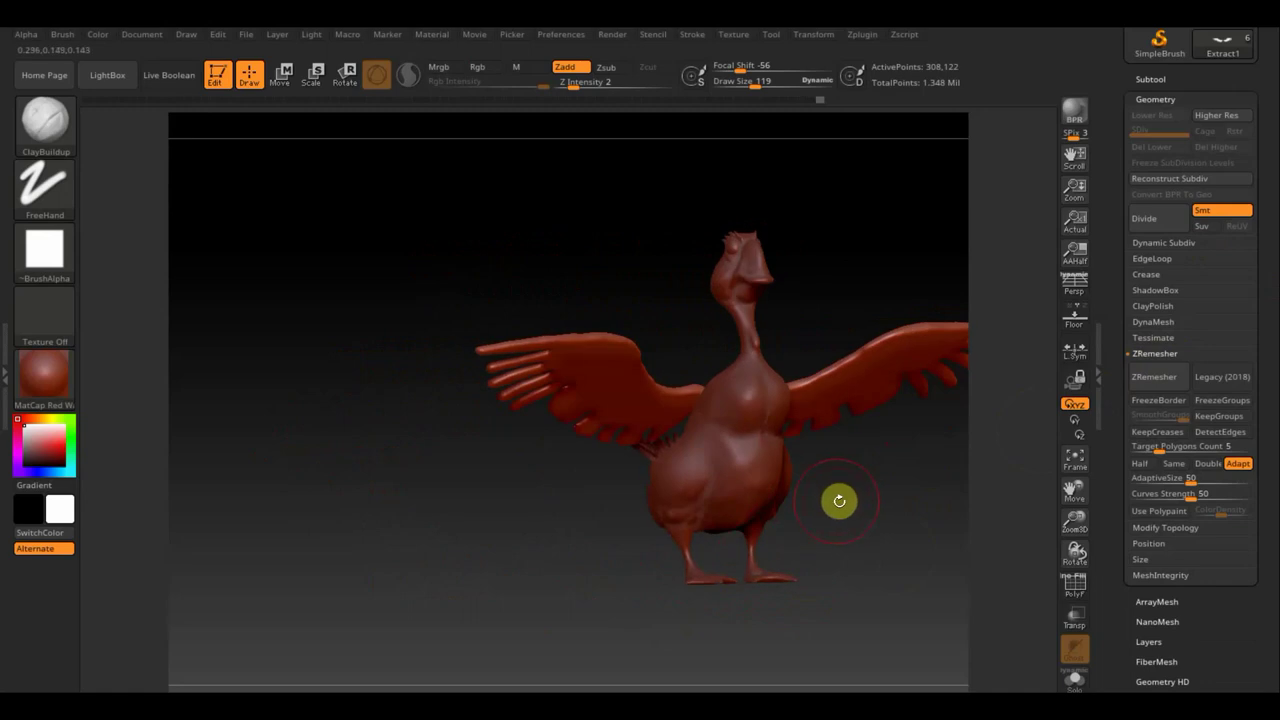
{"action": "mouse_move", "coordinate": [883, 511]}
{"action": "left_mouse_down"}
{"action": "mouse_move", "coordinate": [731, 529]}
{"action": "mouse_move", "coordinate": [748, 547]}
{"action": "mouse_move", "coordinate": [828, 520]}
{"action": "left_mouse_up"}
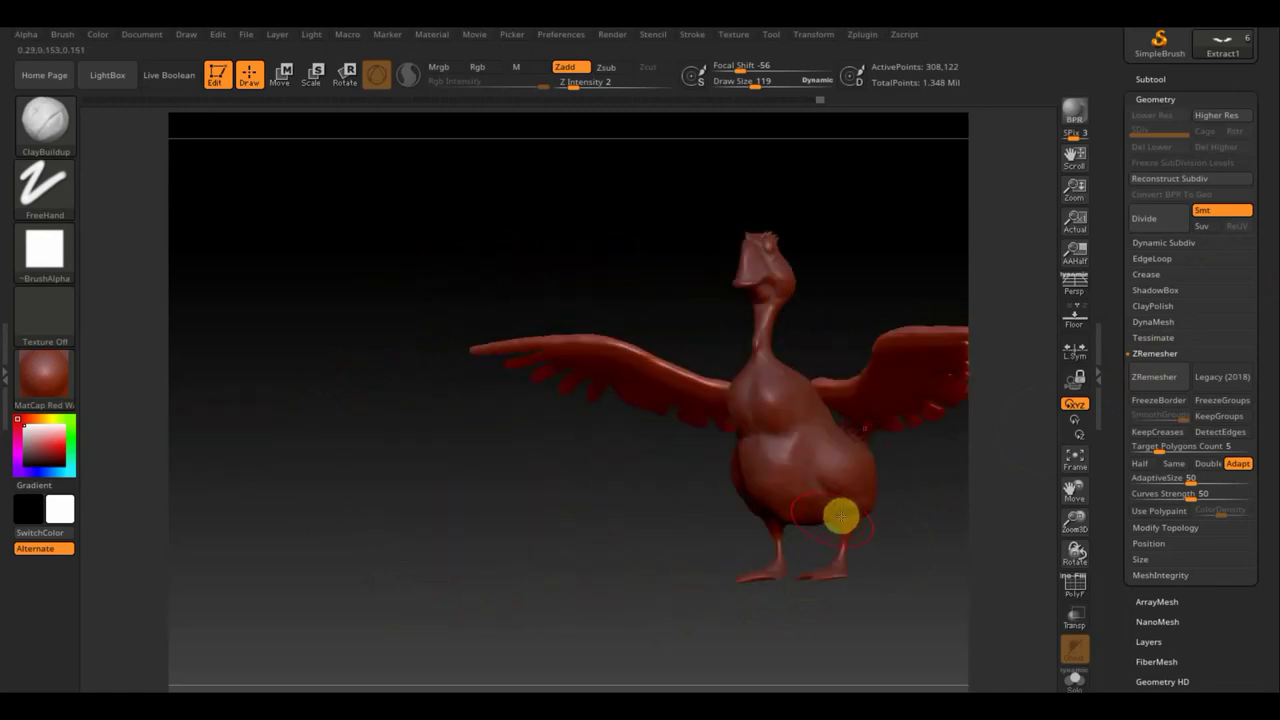